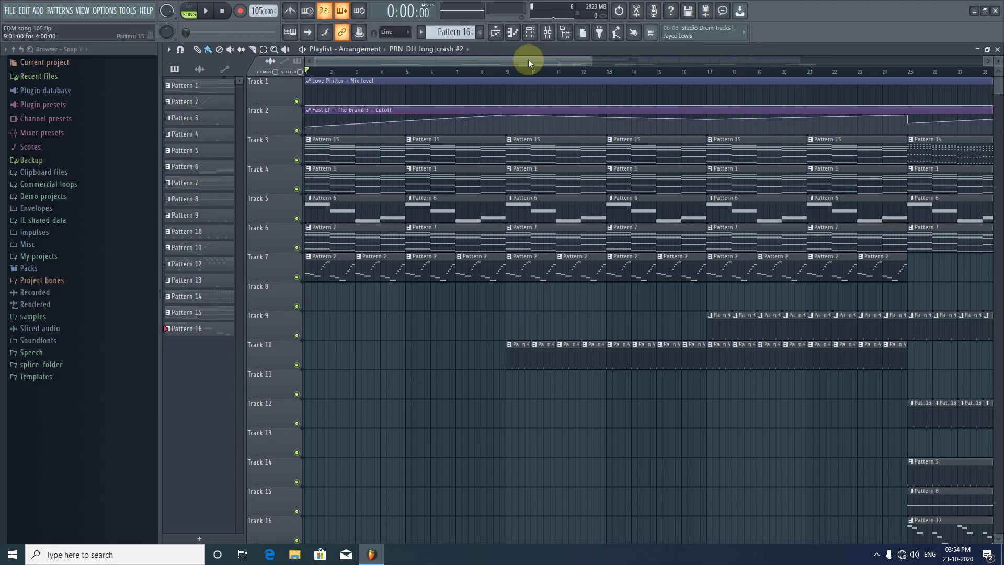
Step: Review the whole playlist arrangement and the mixer effect chains of The Grand 3, Lead Piano and Pad
drag(591, 61, 858, 62)
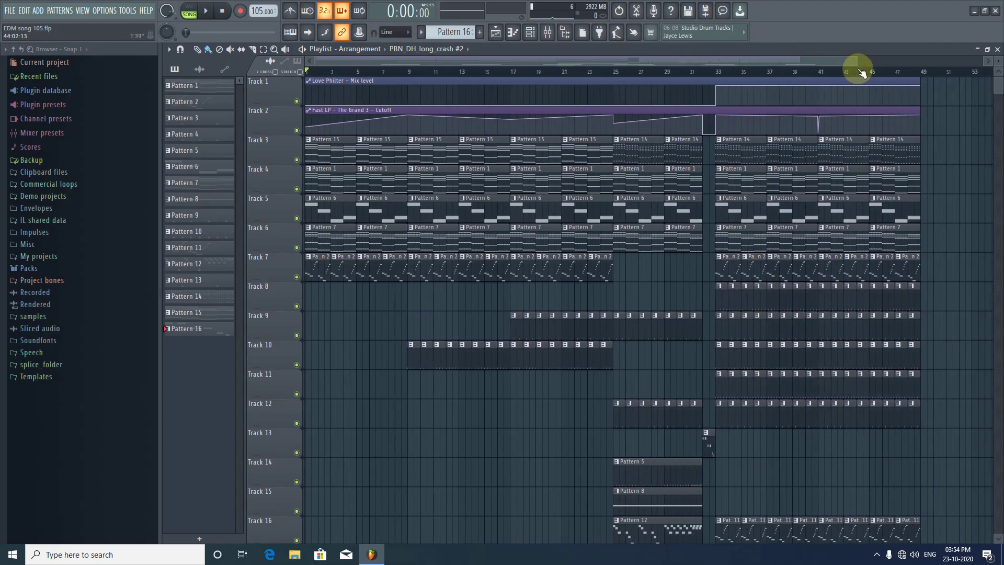
scroll(854, 410, down, 4)
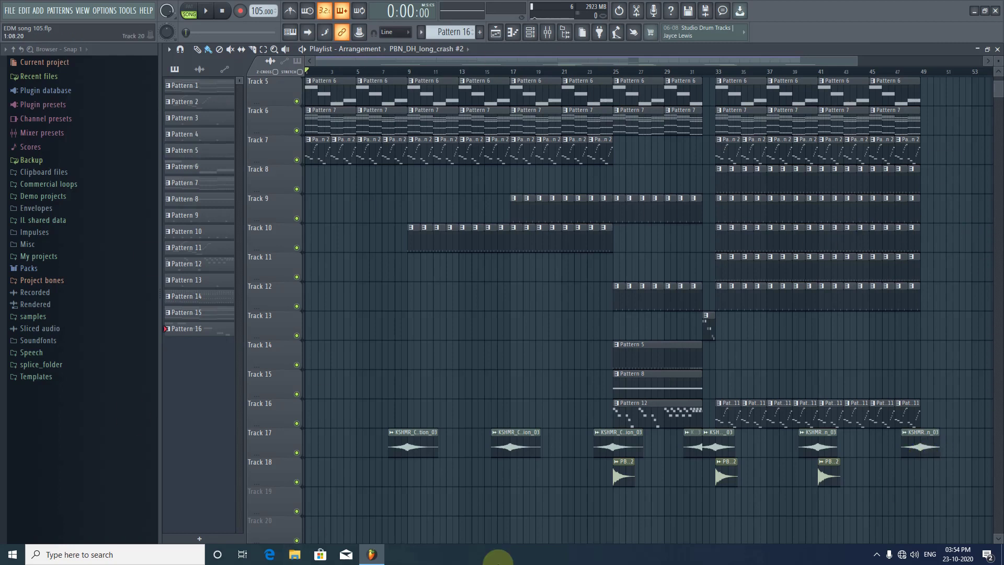
click(547, 35)
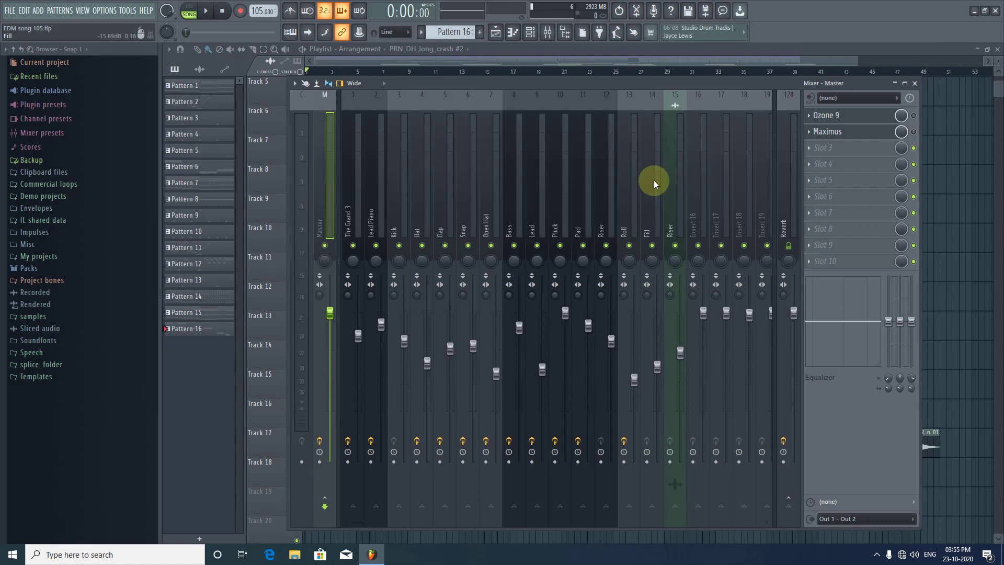
click(349, 196)
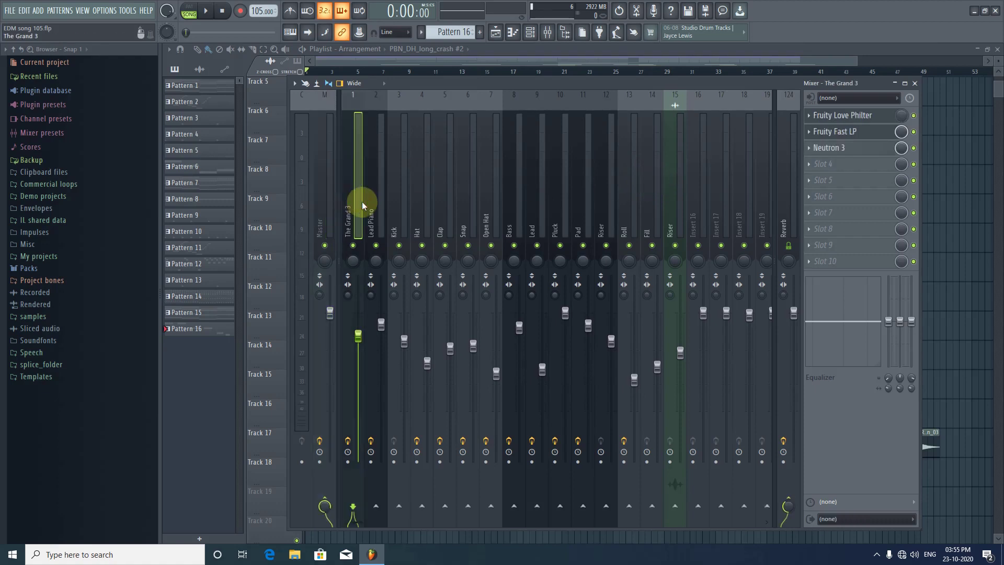
click(371, 198)
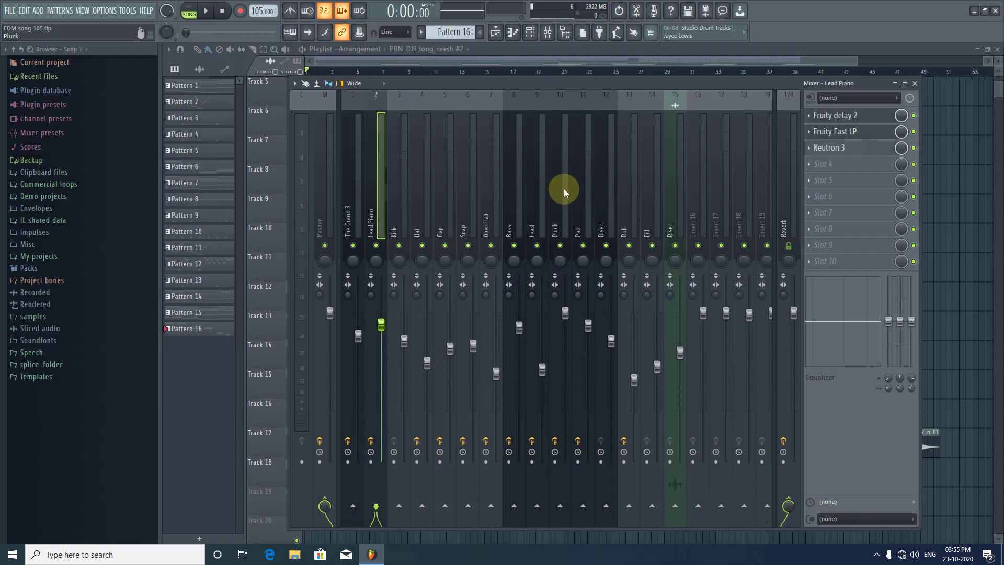
click(588, 170)
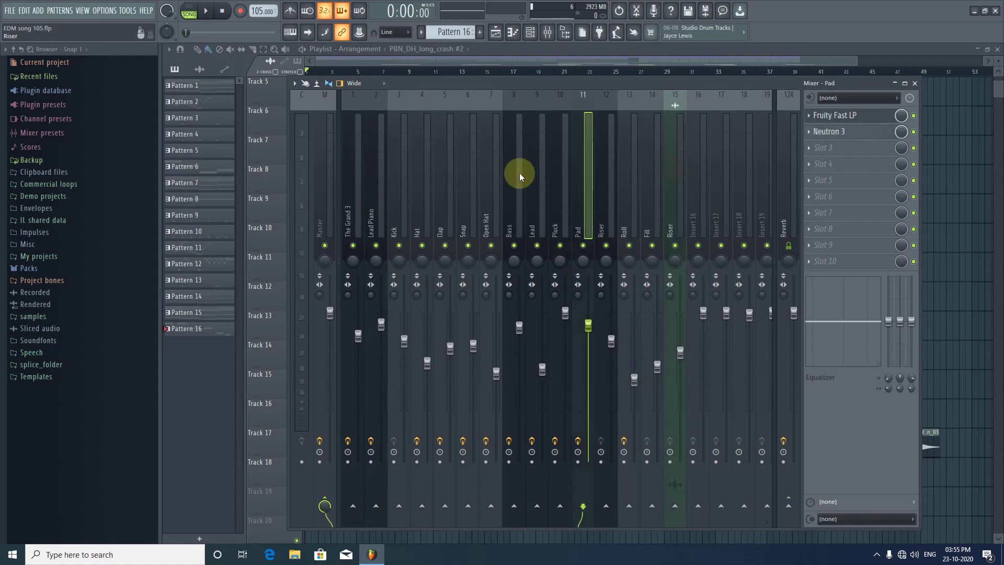
click(353, 170)
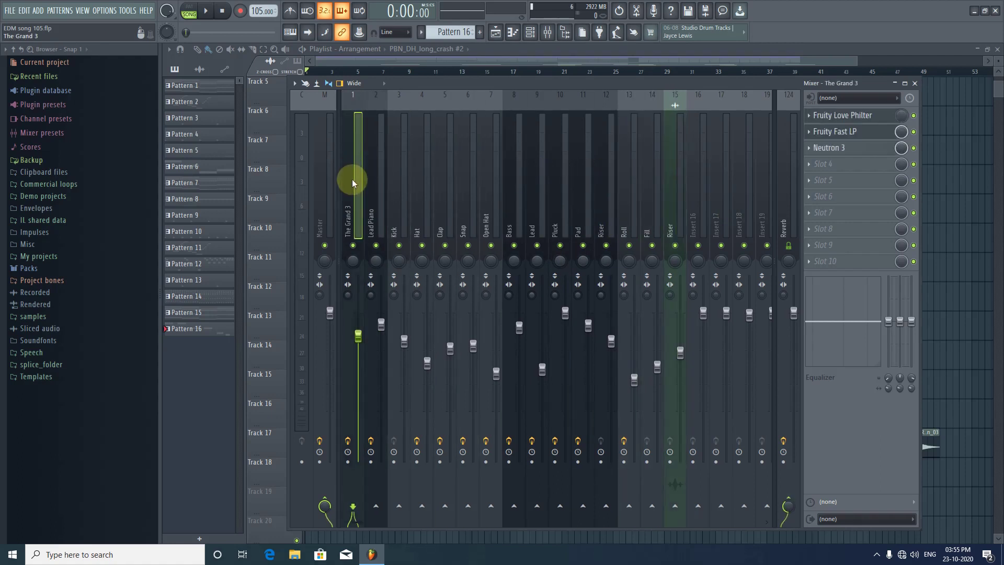
Step: Turn on Maximus on the Master track and enlarge its editor window, then close the editor
click(330, 202)
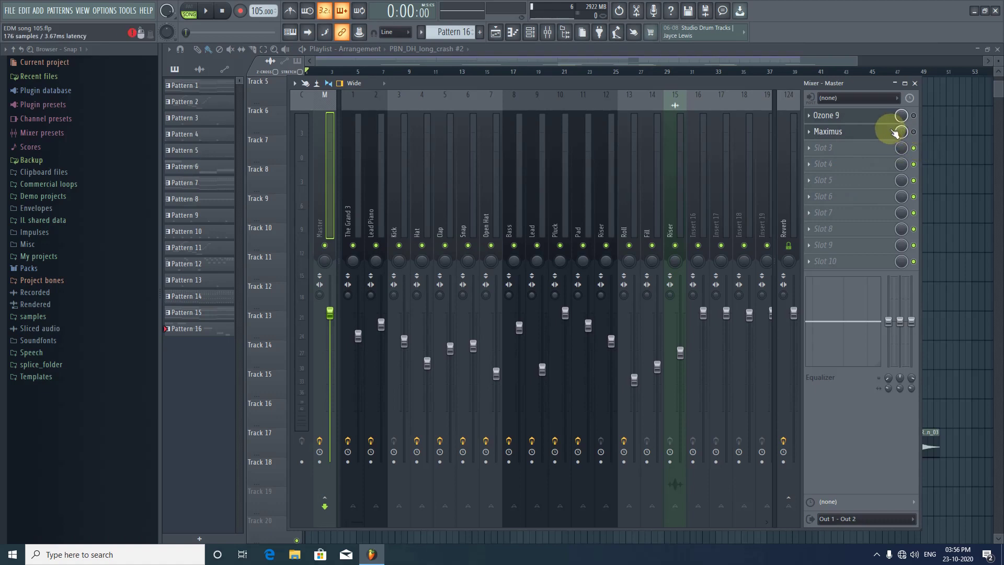
click(913, 131)
click(860, 128)
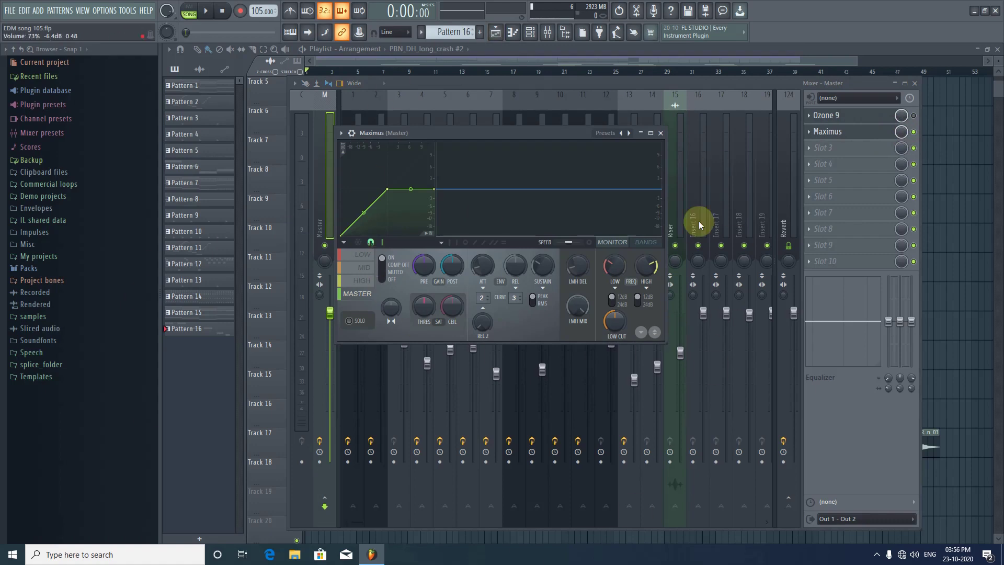
drag(434, 132, 412, 225)
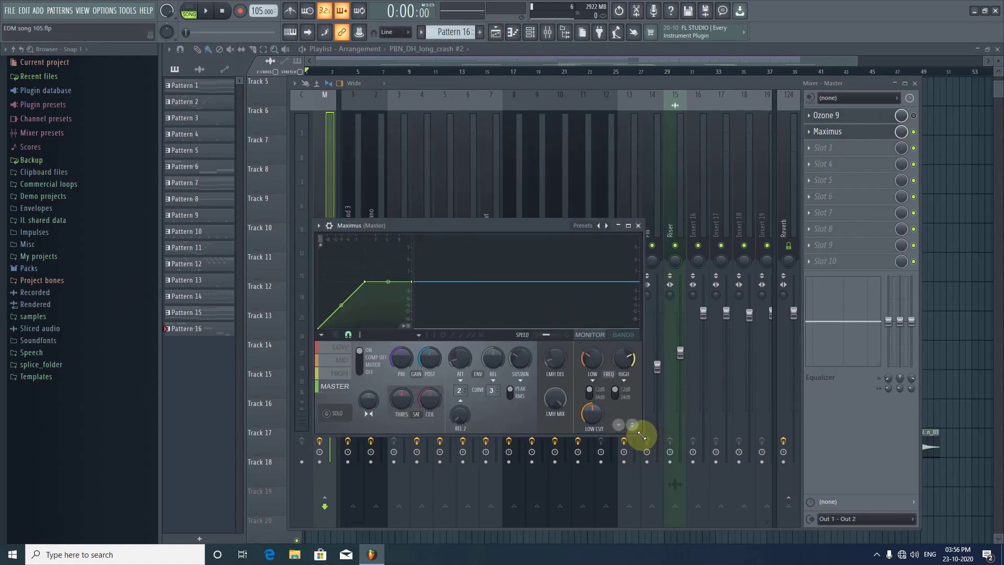
drag(642, 435, 664, 482)
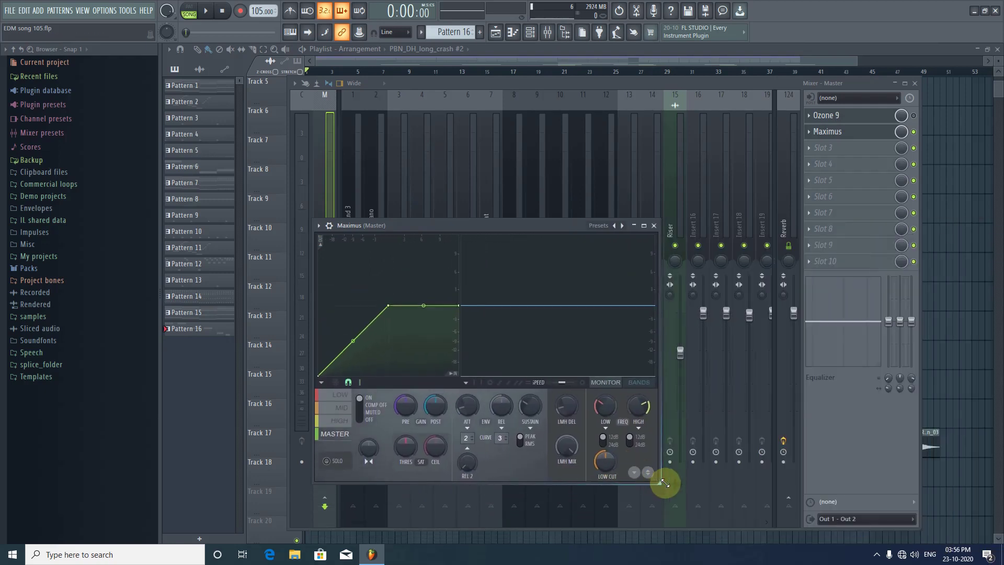
drag(374, 229, 227, 73)
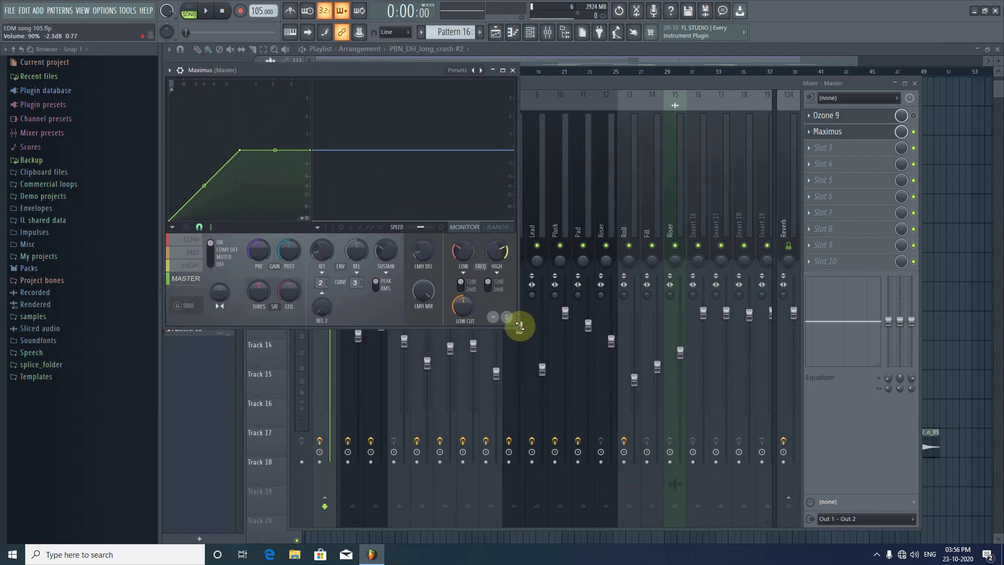
drag(519, 326, 882, 480)
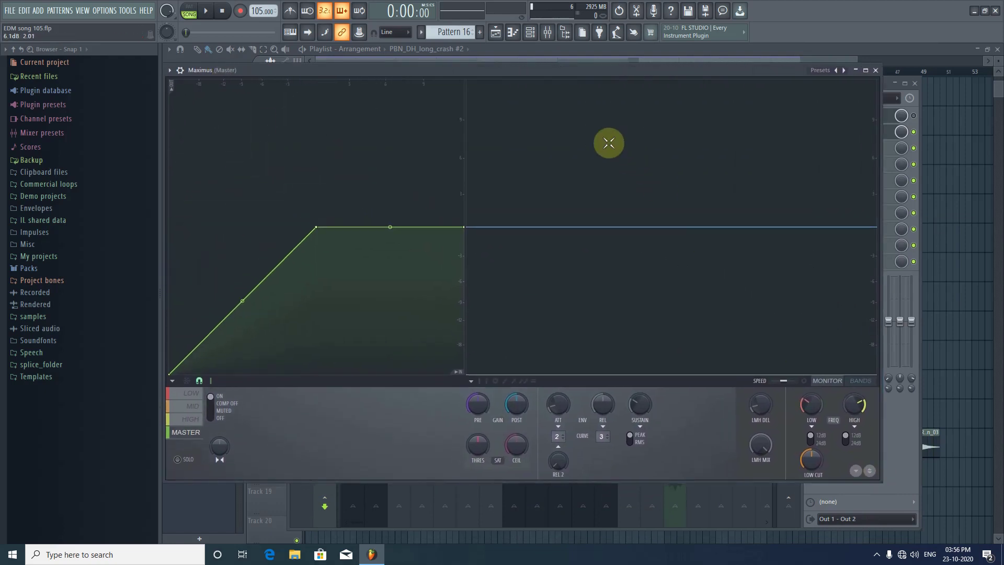
drag(518, 72, 532, 116)
click(899, 119)
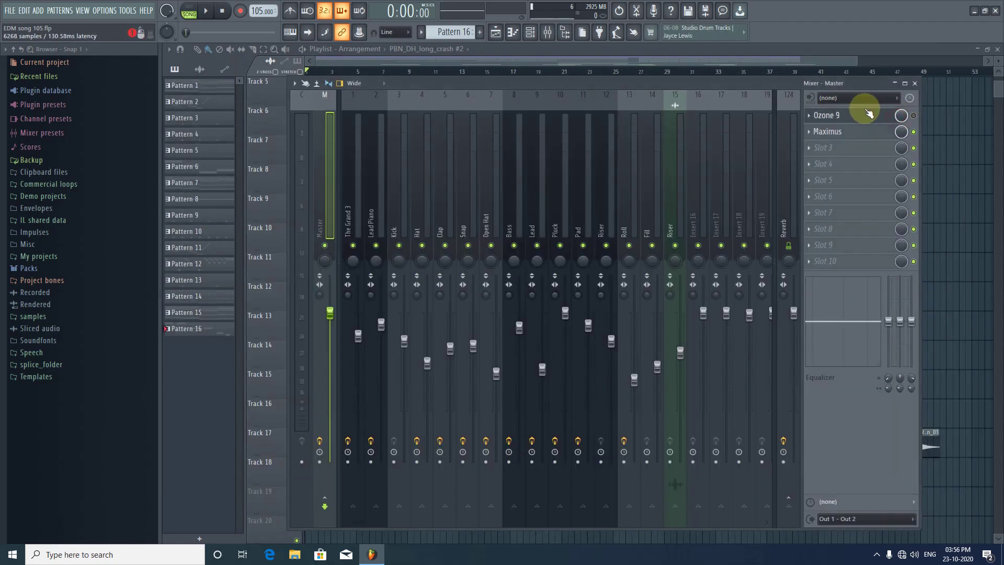
Step: Open the Master track's Ozone 9 editor, turn Maximus off and bring its editor back up
click(865, 115)
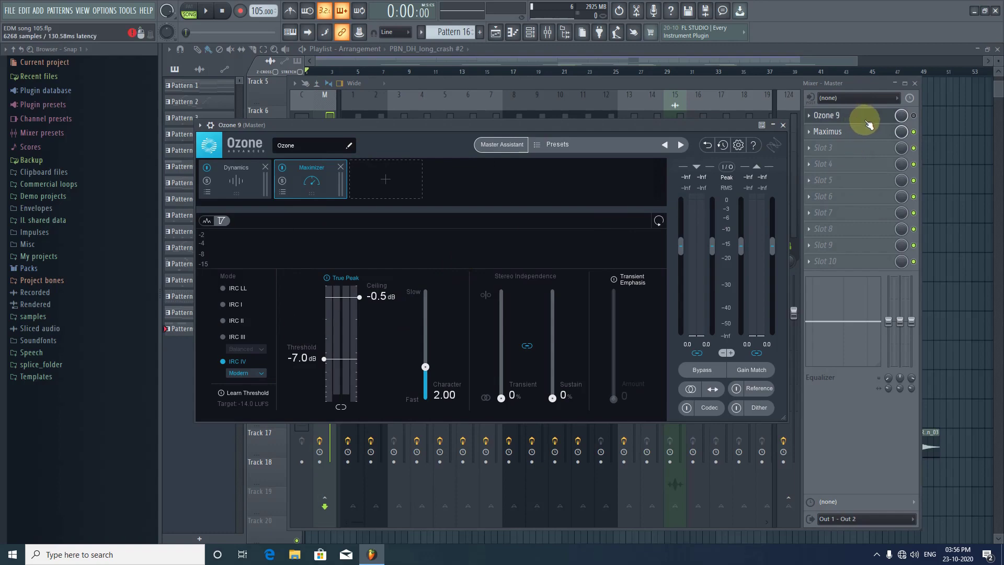
click(908, 130)
click(869, 131)
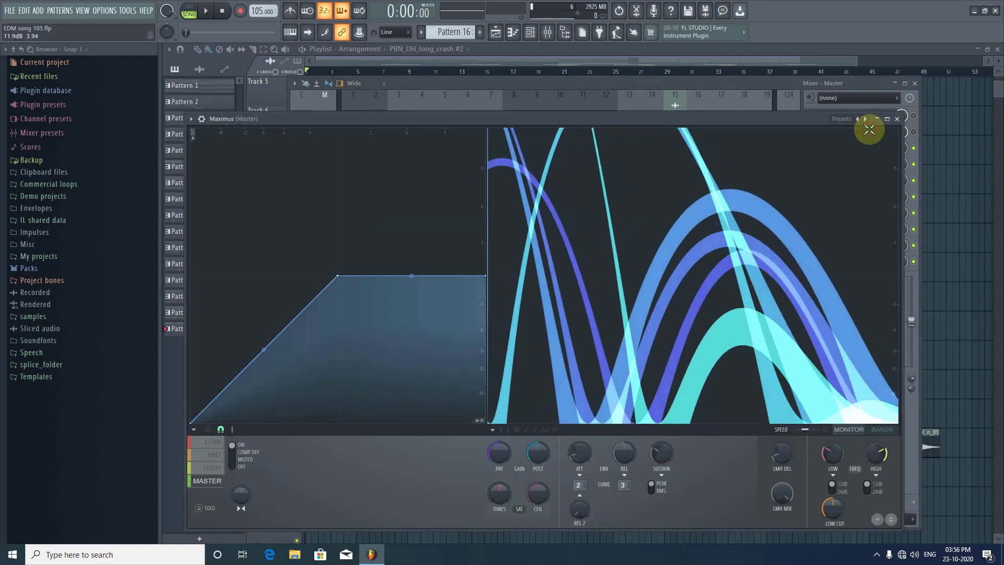
drag(770, 114, 768, 222)
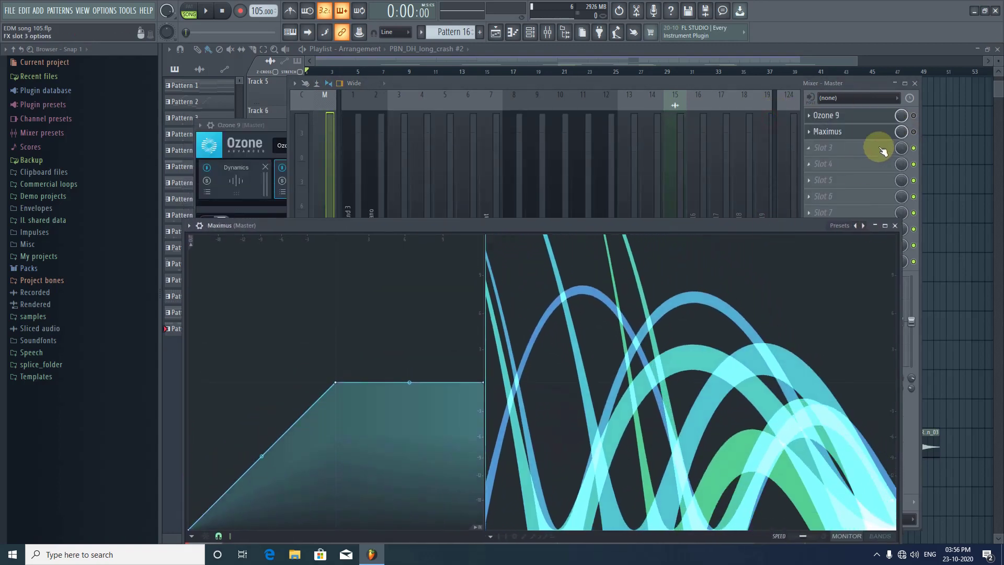
Step: View the Ozone 9 editor on the Master track and the list of modules available to add
click(889, 116)
click(881, 115)
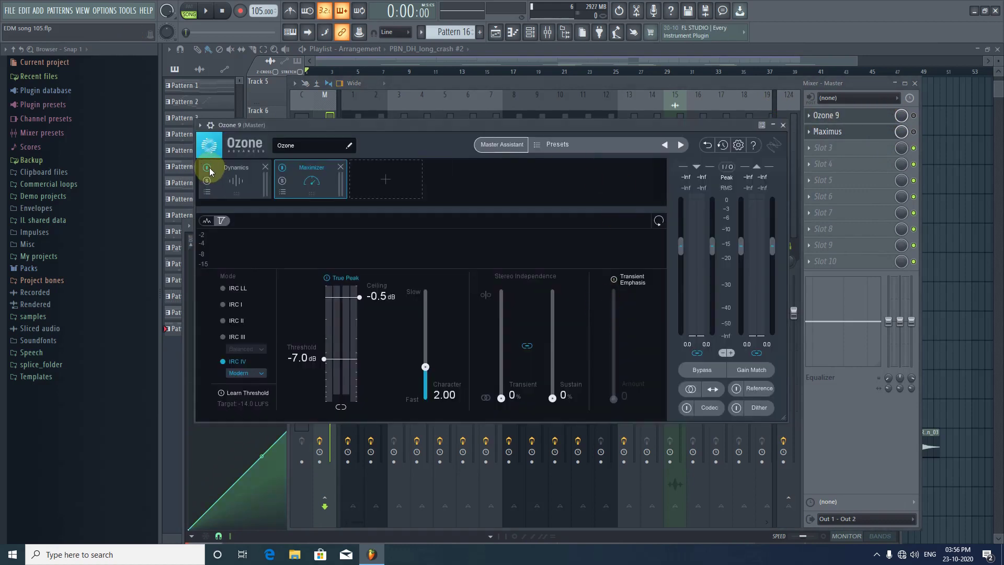
drag(276, 124, 399, 136)
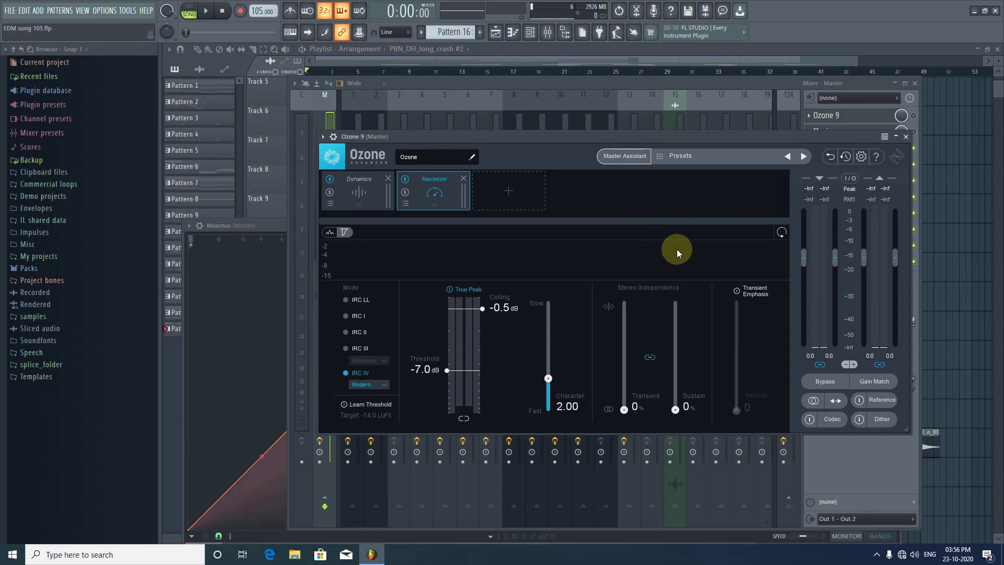
click(507, 194)
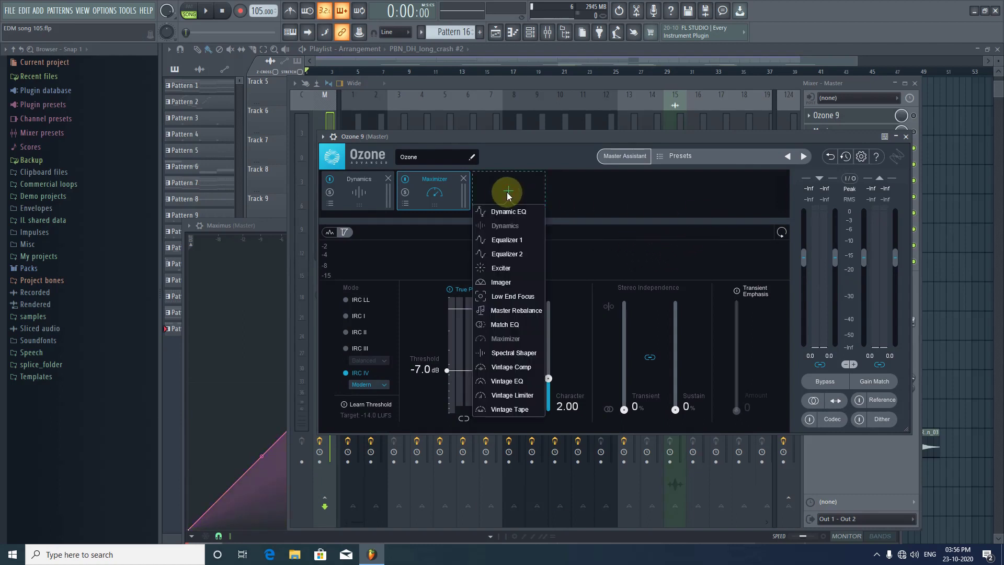
drag(624, 138, 626, 369)
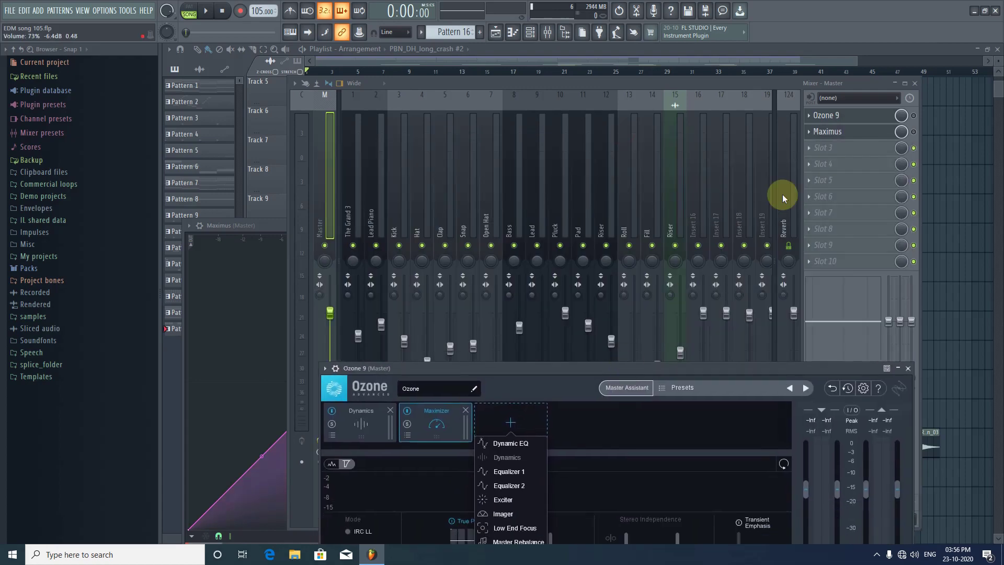
Step: Examine the Maximus editor's compression curve and band controls, then place its window clear of the Master effect slots
drag(261, 226, 279, 110)
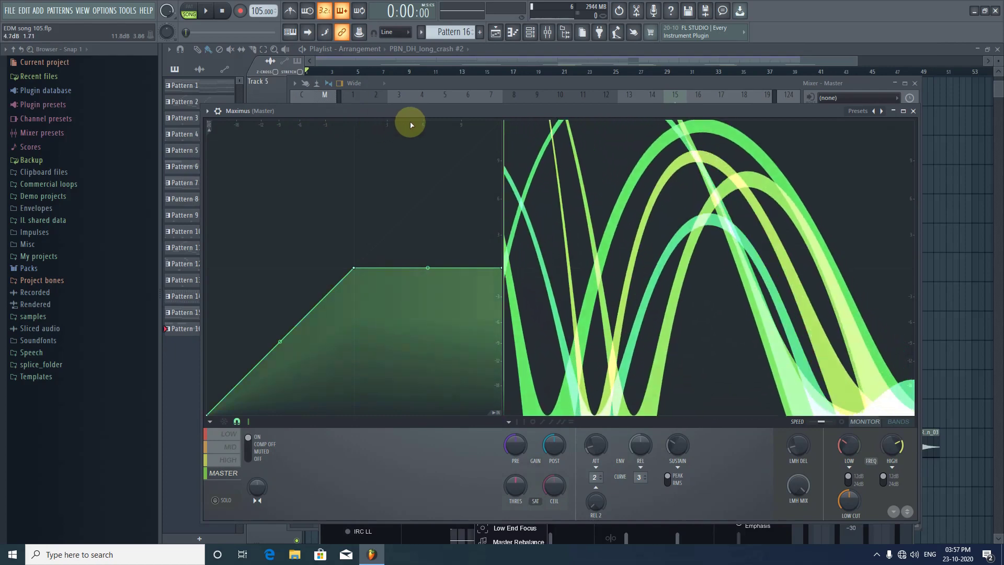
drag(420, 116, 458, 157)
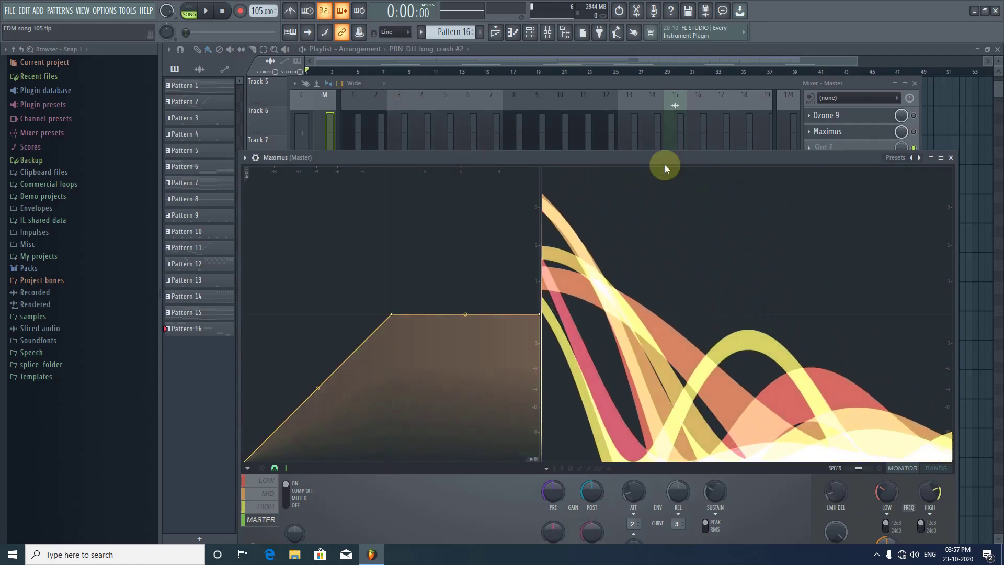
drag(648, 156, 633, 100)
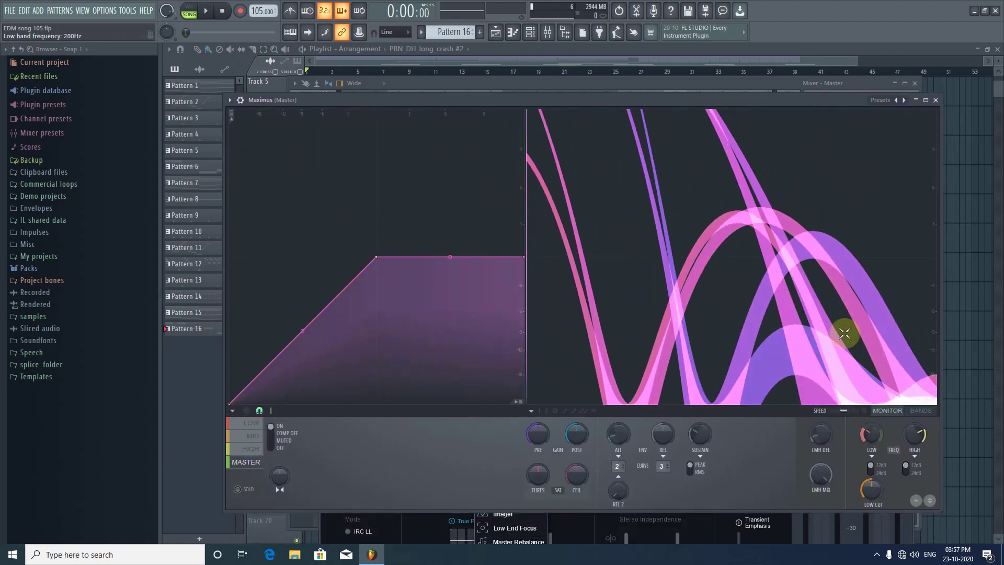
drag(659, 98, 660, 256)
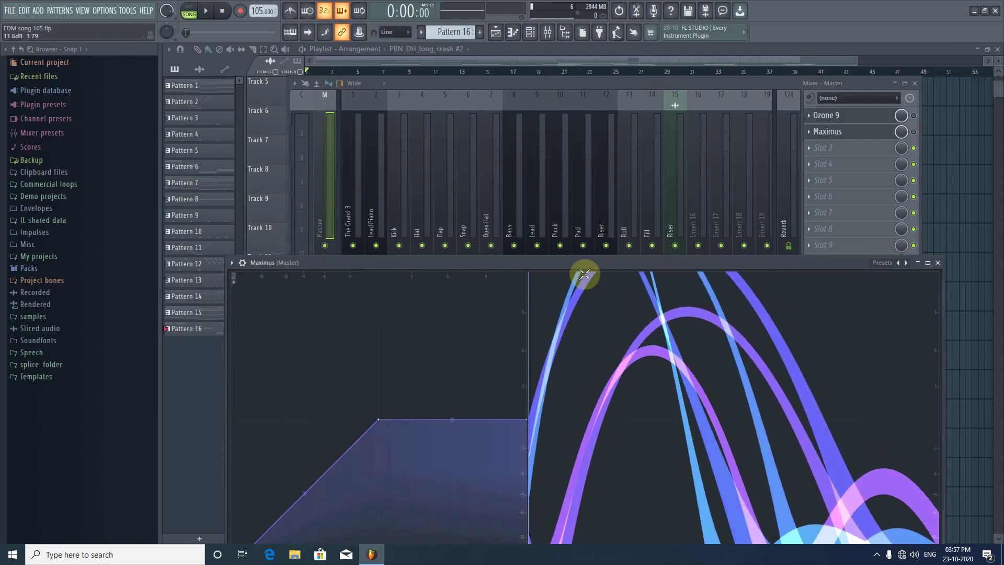
drag(571, 265, 557, 67)
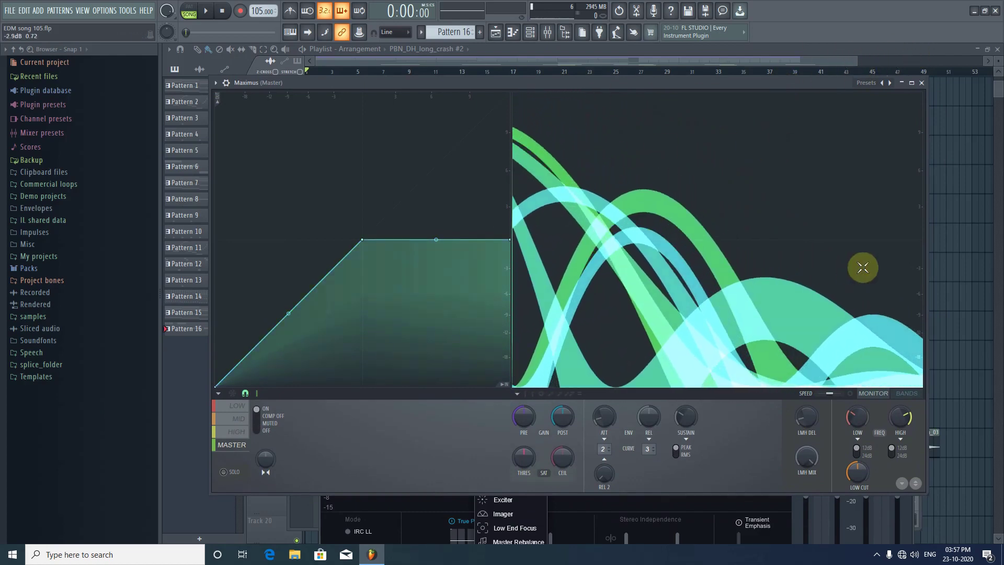
drag(703, 89, 695, 283)
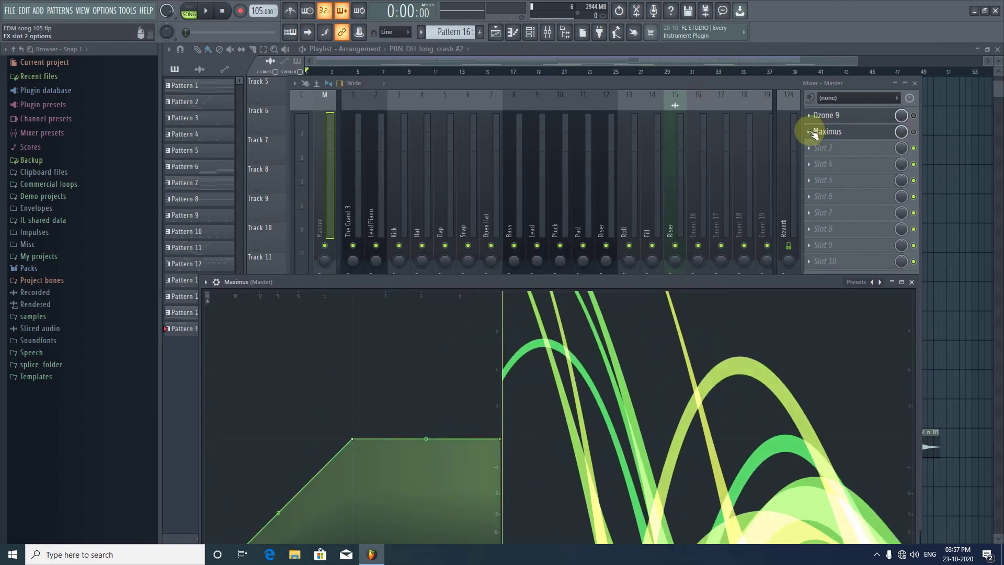
Step: Move Maximus down one slot in the Master effect chain, leaving the second slot empty
right_click(829, 133)
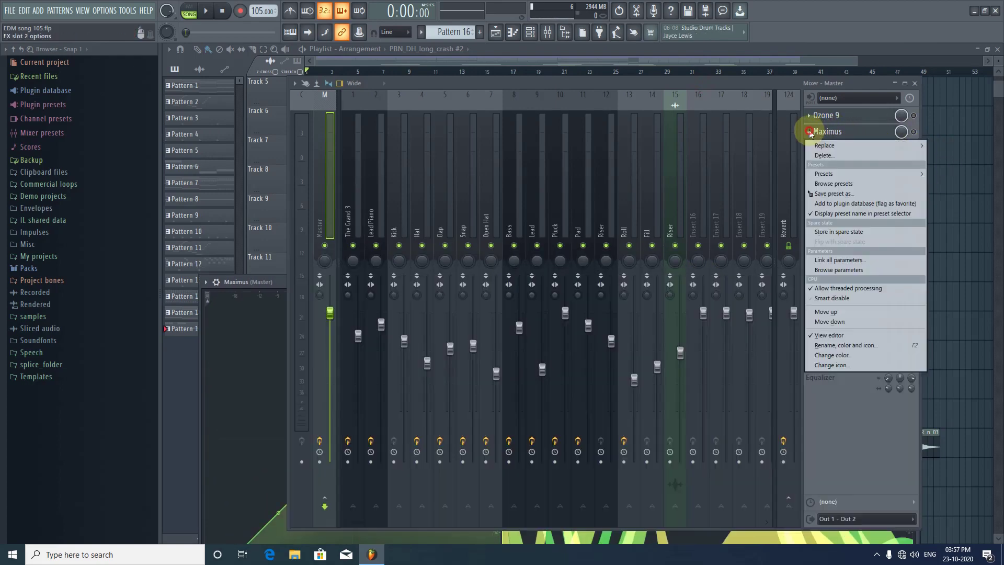
click(842, 322)
click(914, 149)
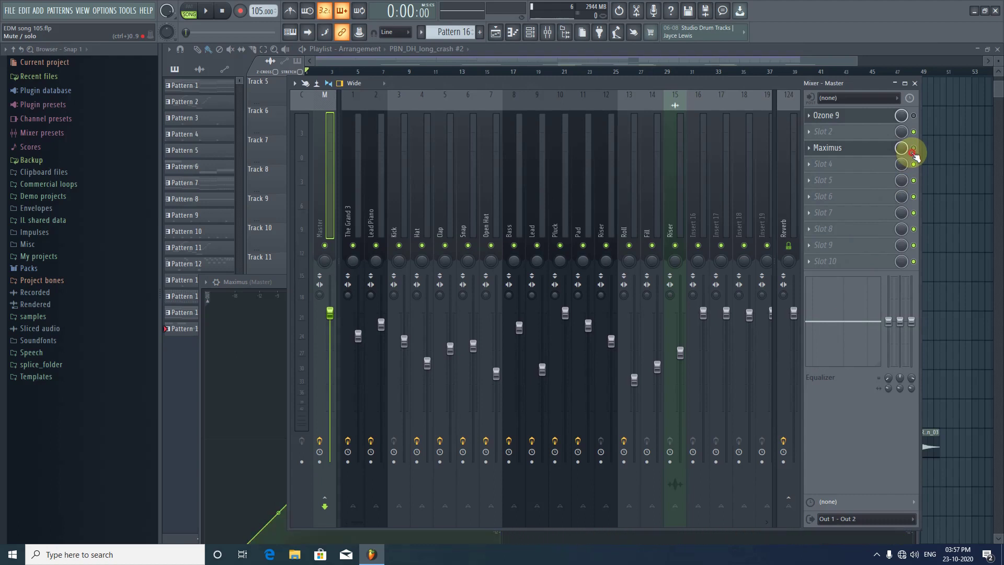
Step: Load Fruity Limiter into the Master track's empty second effect slot
click(814, 134)
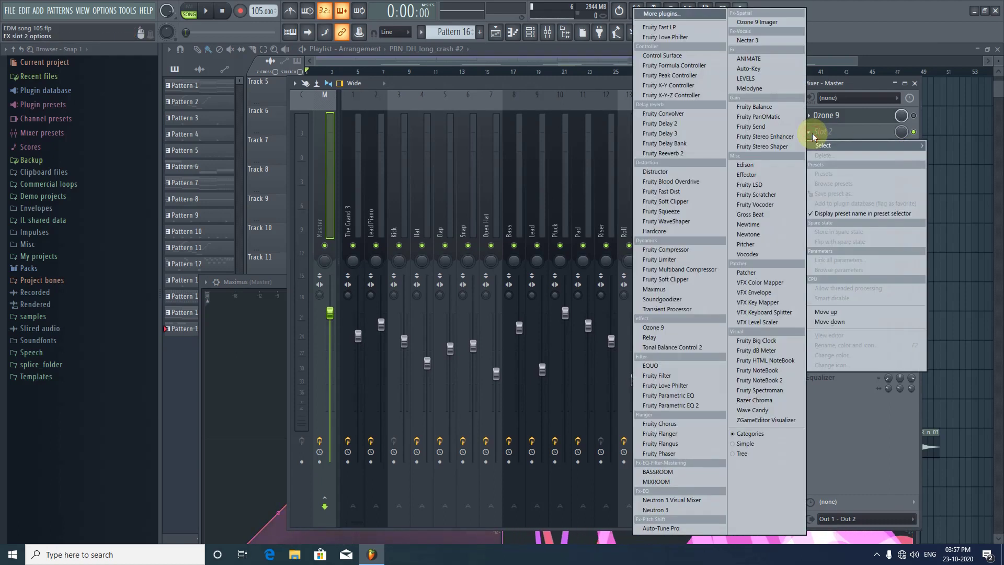
click(564, 80)
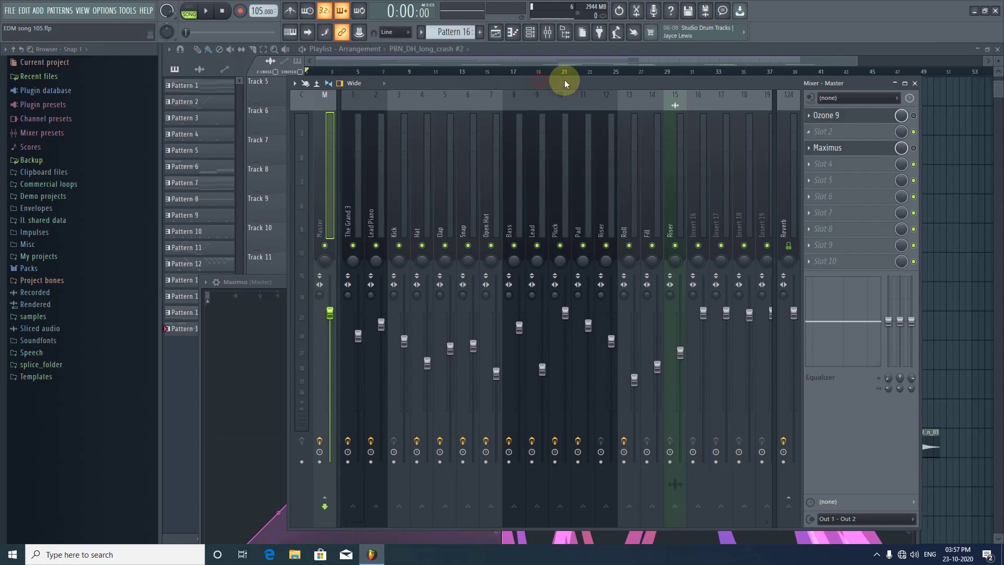
click(812, 134)
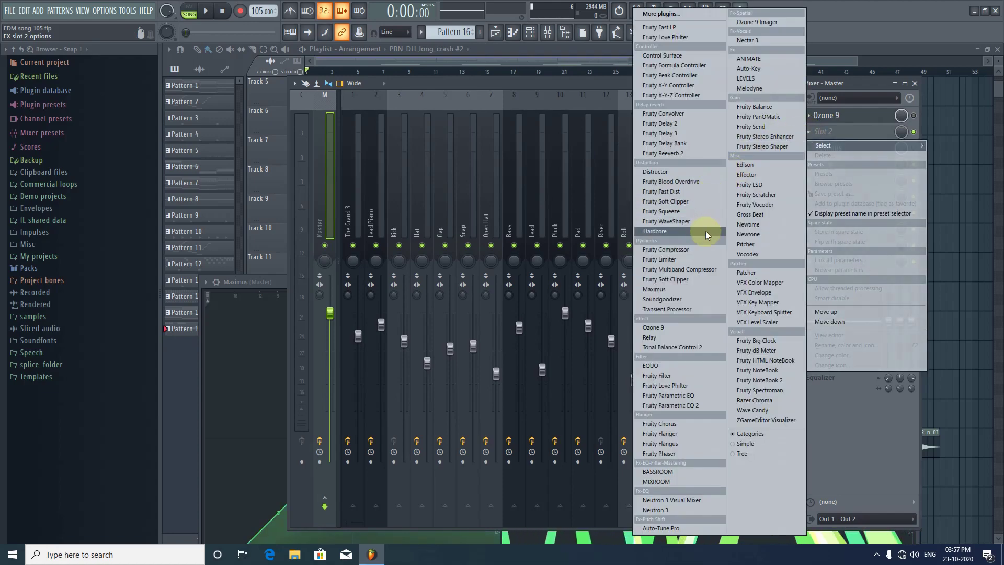
click(698, 256)
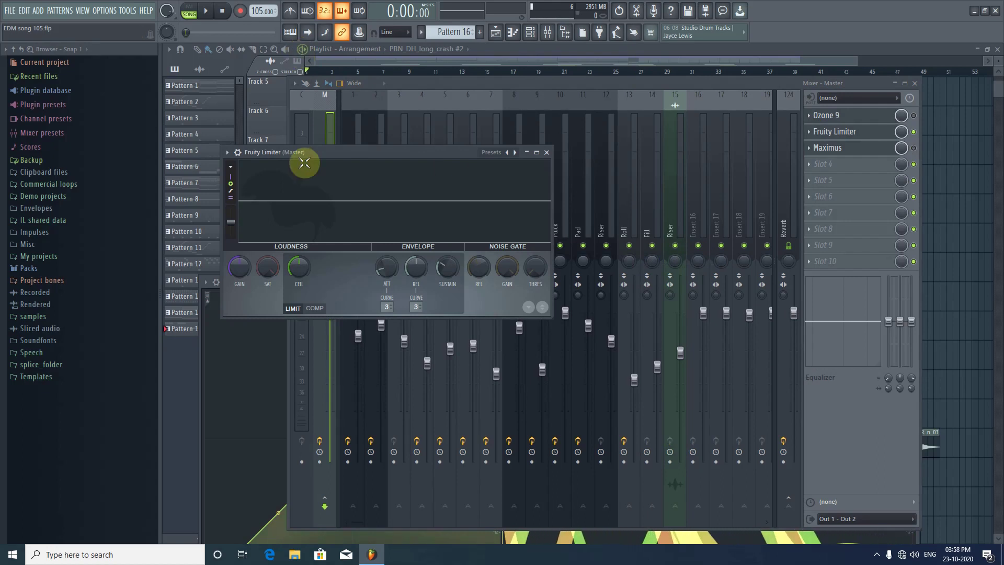
Step: Move the Fruity Limiter window clear, try raising its gain, and reset the gain to its default
drag(309, 152, 431, 127)
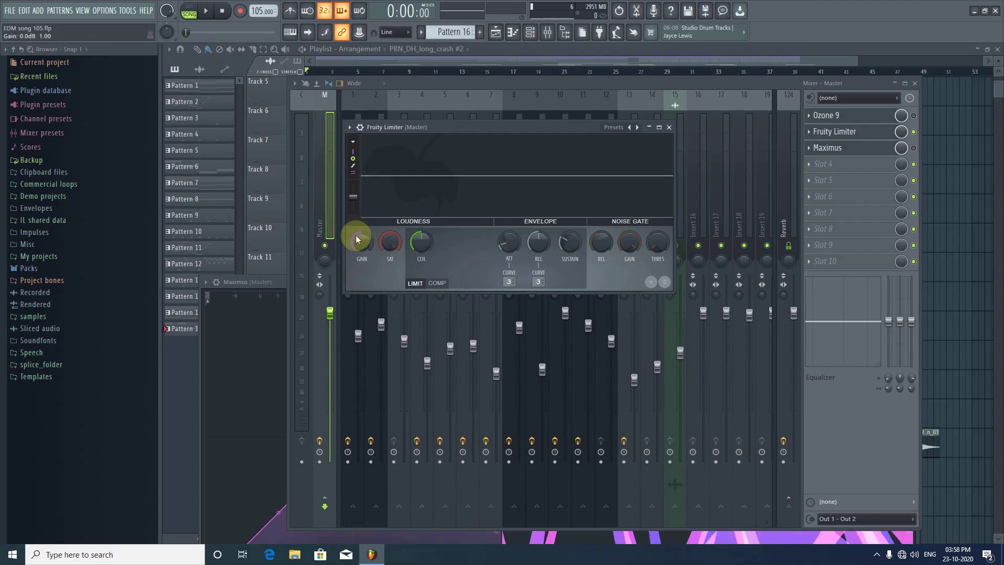
drag(361, 242, 361, 250)
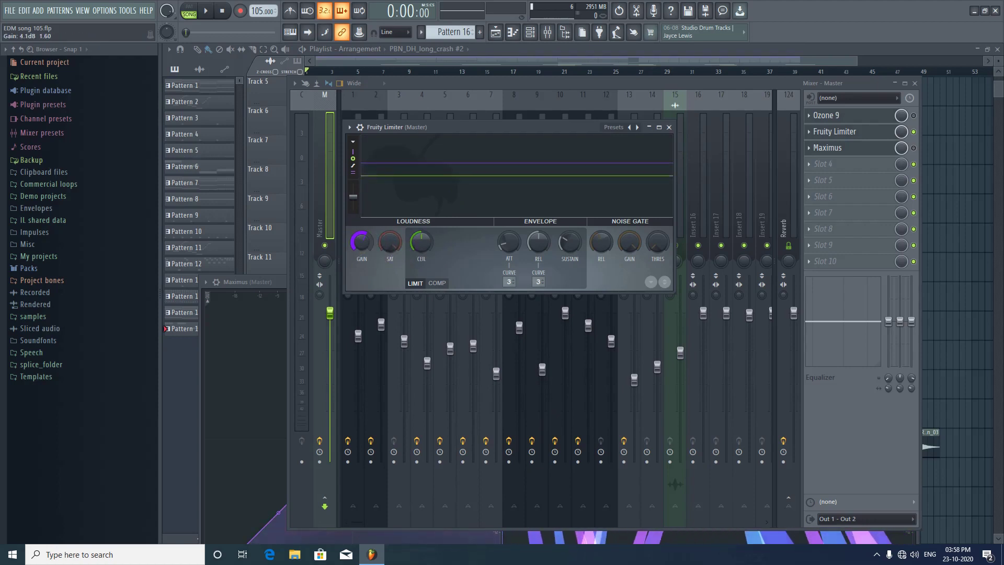
right_click(362, 242)
click(368, 243)
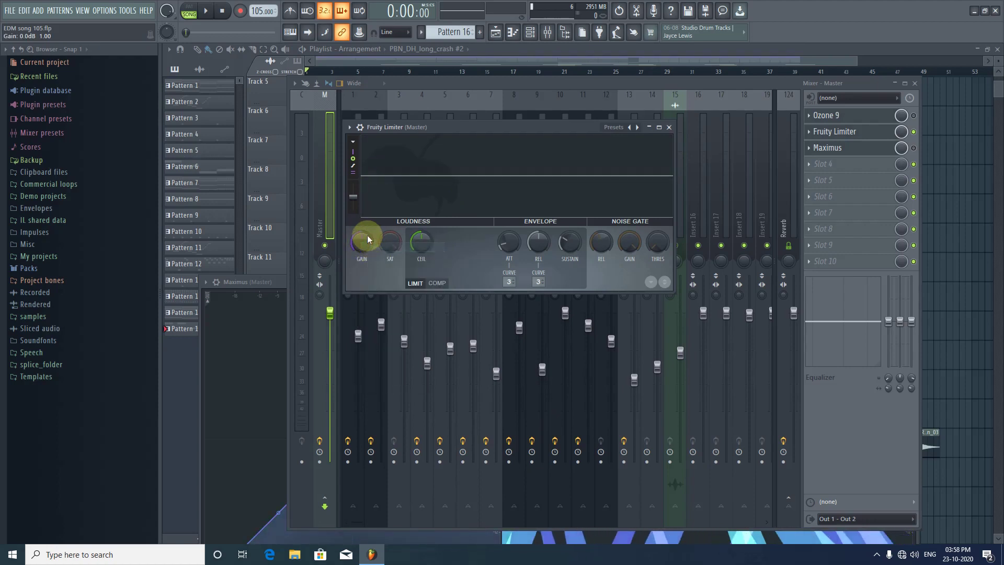
drag(365, 238, 366, 209)
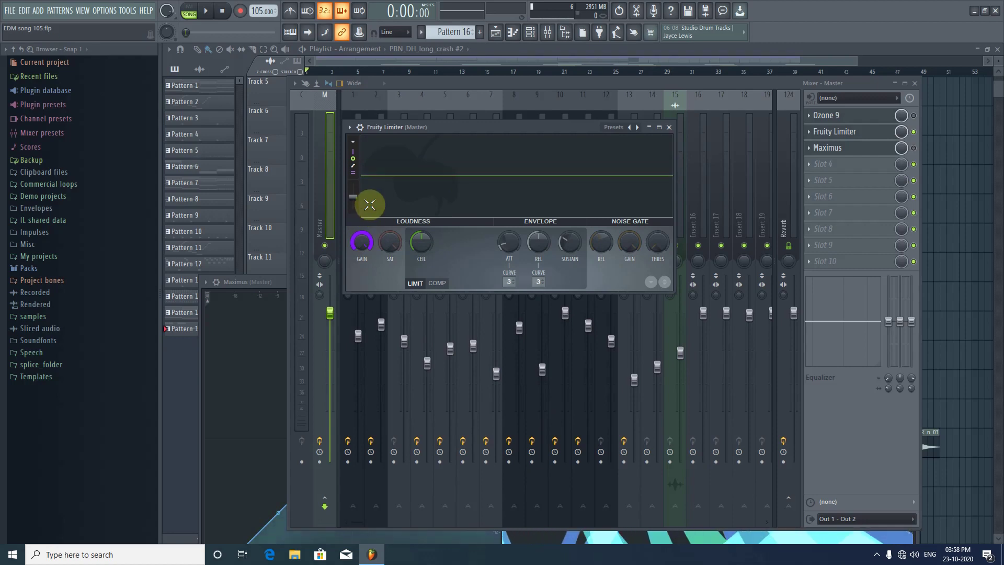
right_click(360, 242)
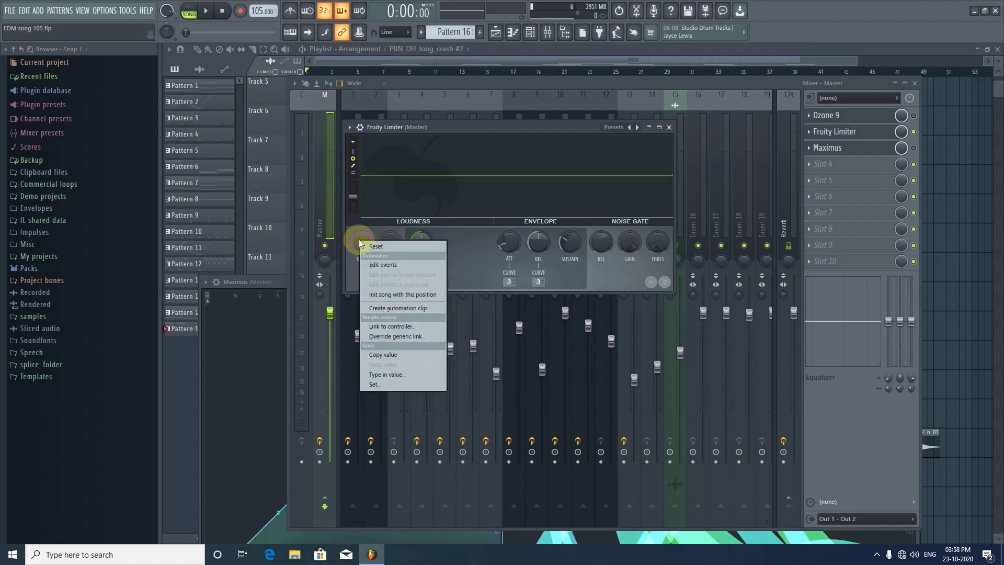
click(377, 246)
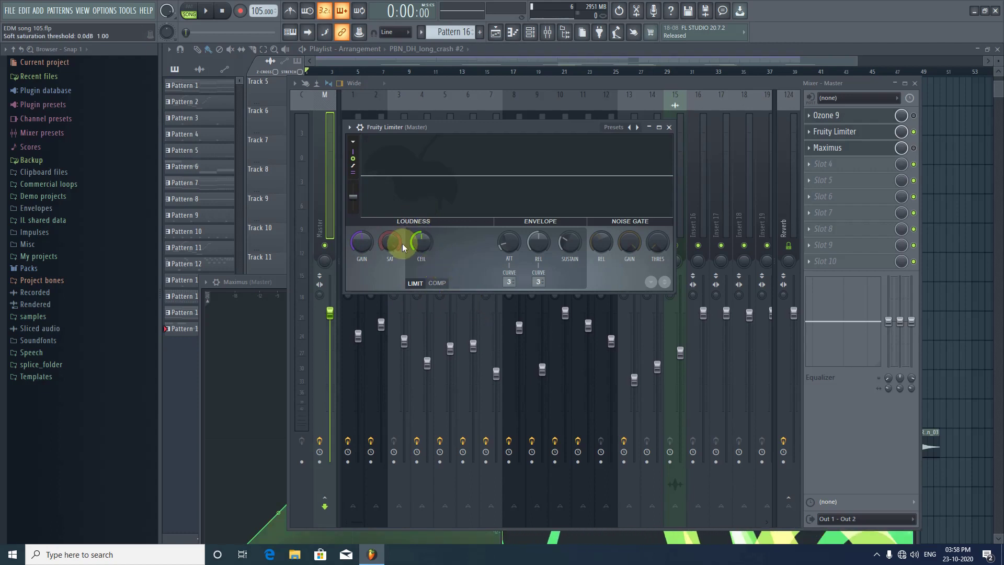
Step: Raise Fruity Limiter's ceiling to its maximum and check the compressor-mode threshold before returning to limiter mode
drag(418, 243, 418, 209)
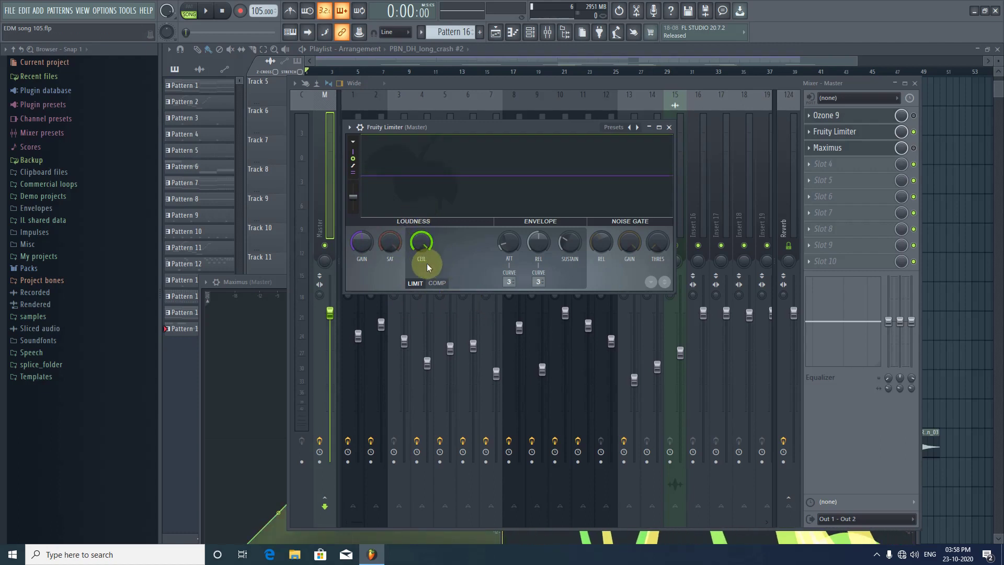
click(437, 283)
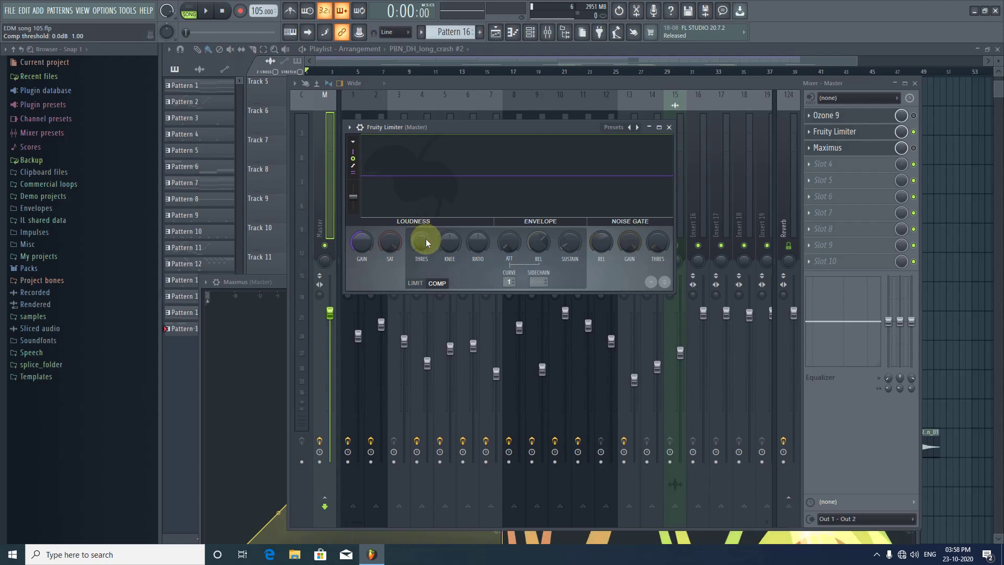
drag(425, 239, 425, 250)
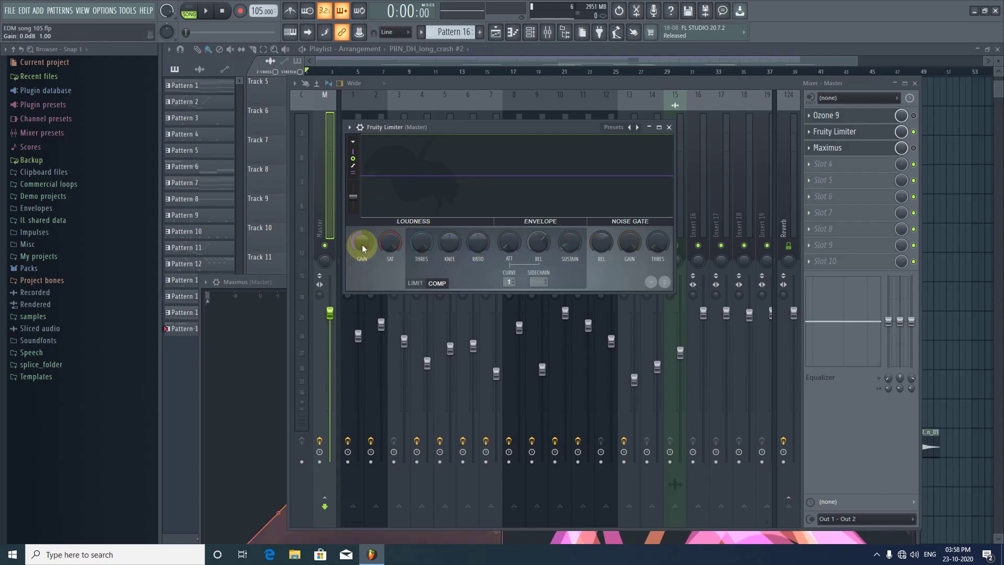
click(416, 283)
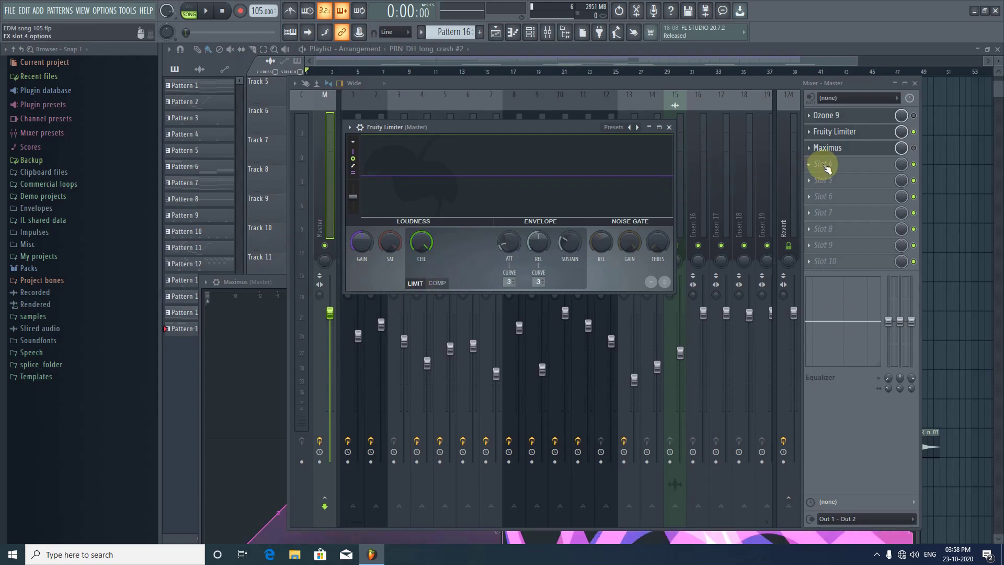
Step: Close Fruity Limiter, enable and open Maximus on the Master track, and view its Low, Mid and High bands
key(Escape)
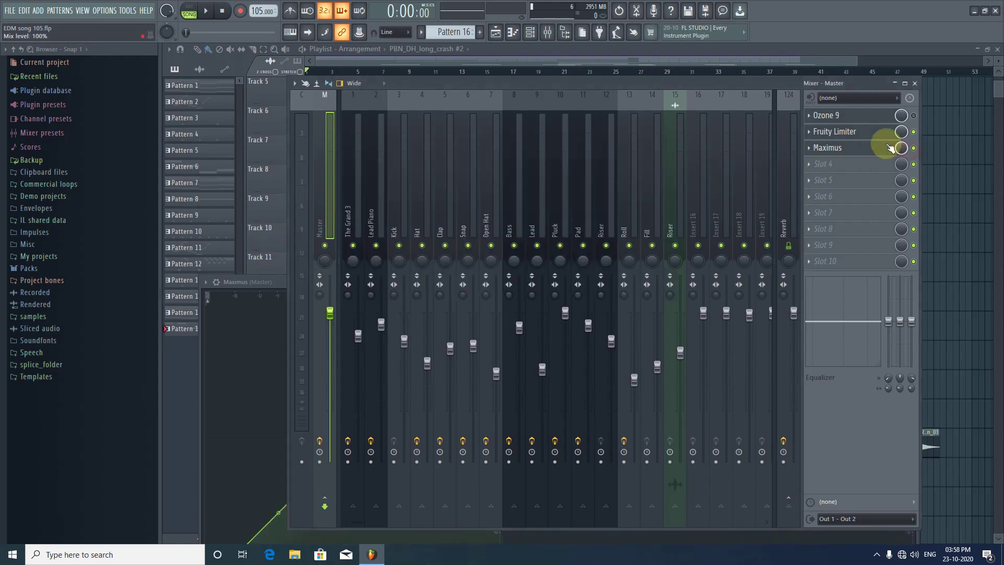
click(881, 147)
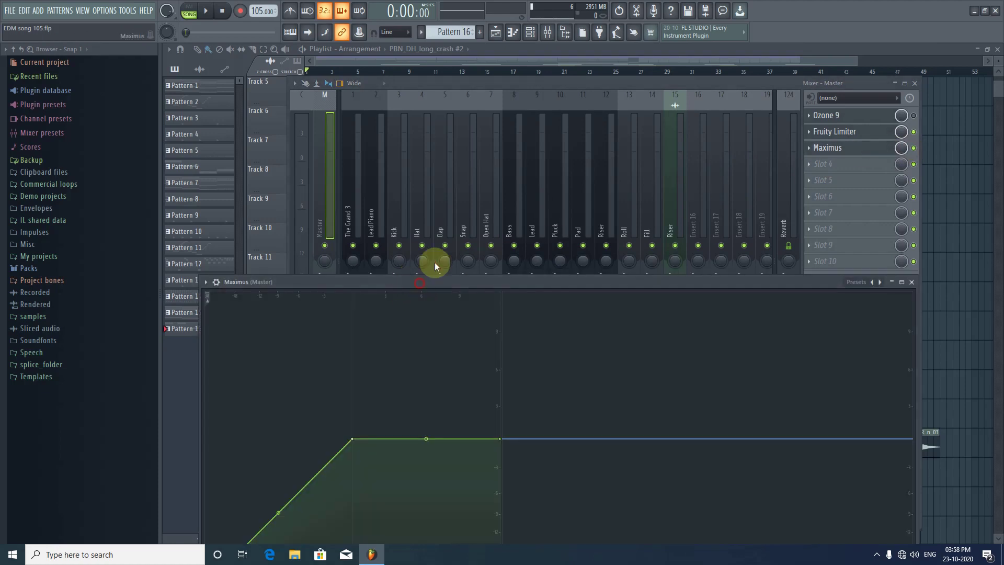
drag(434, 262, 437, 115)
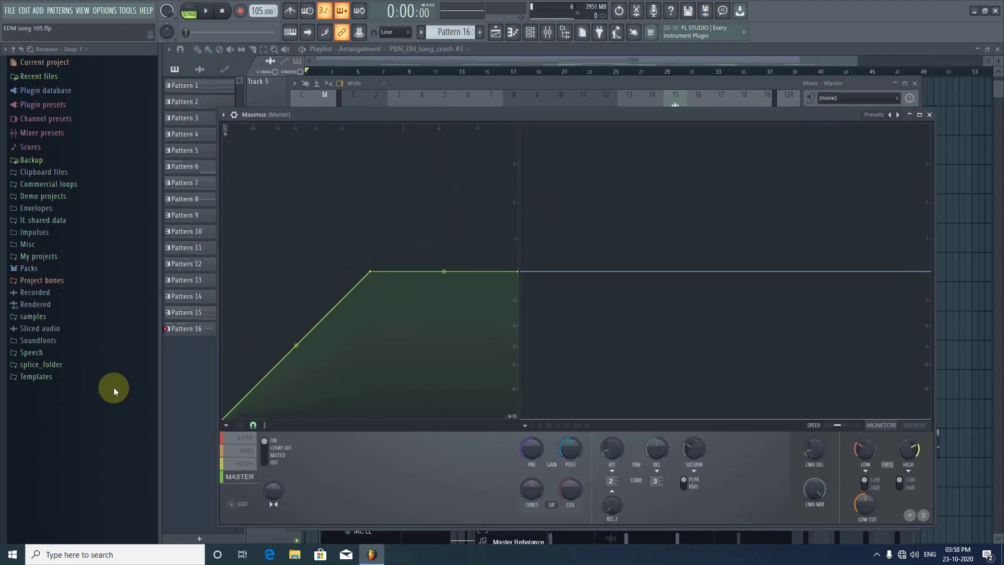
click(245, 438)
click(245, 450)
click(246, 465)
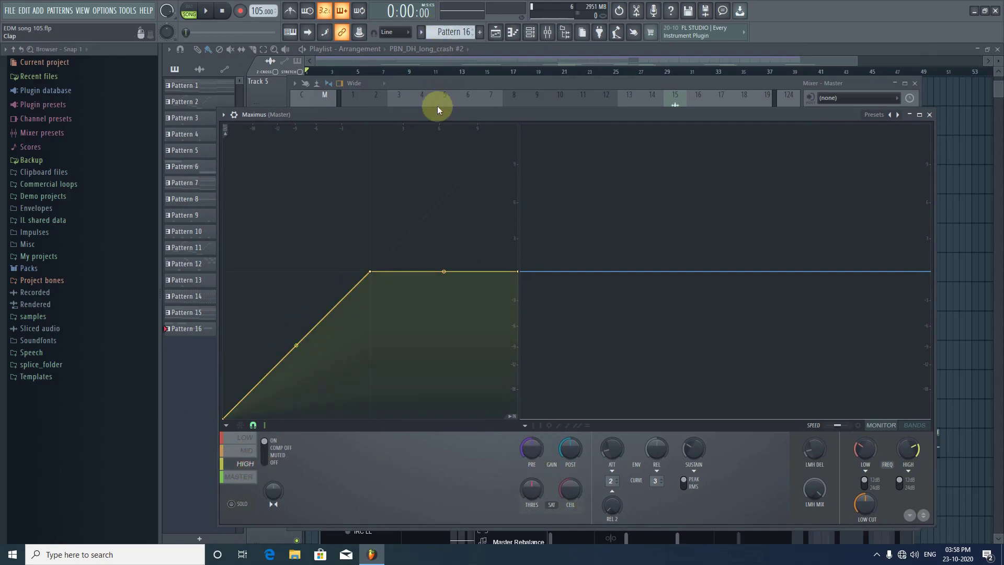
Step: Reposition the Maximus window fully in view and compare its Low and Master band curves
mouse_move(440, 115)
mouse_down()
mouse_move(444, 195)
mouse_move(520, 320)
mouse_move(511, 247)
mouse_move(523, 173)
mouse_move(489, 108)
mouse_move(442, 67)
mouse_move(444, 96)
mouse_up()
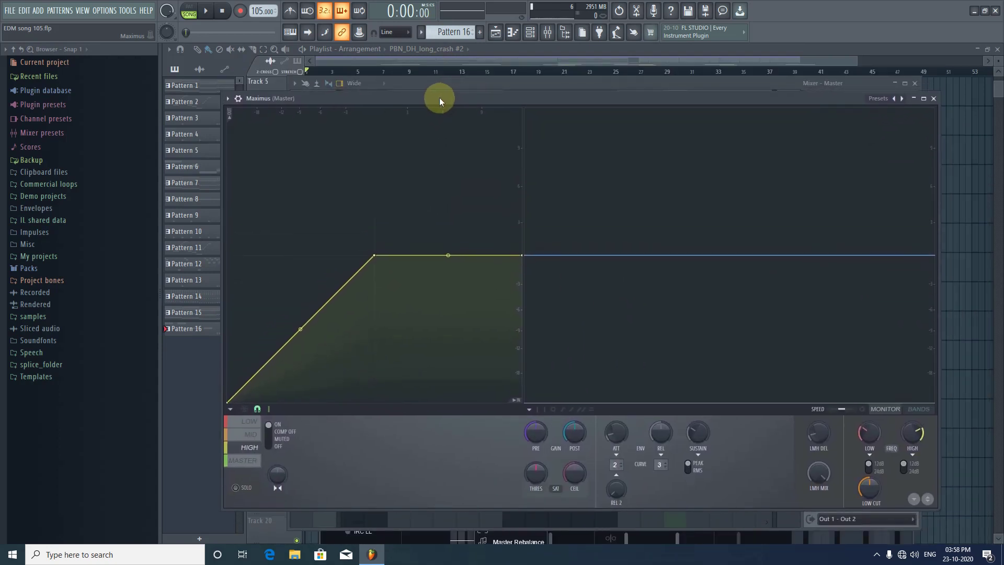
drag(498, 100, 477, 186)
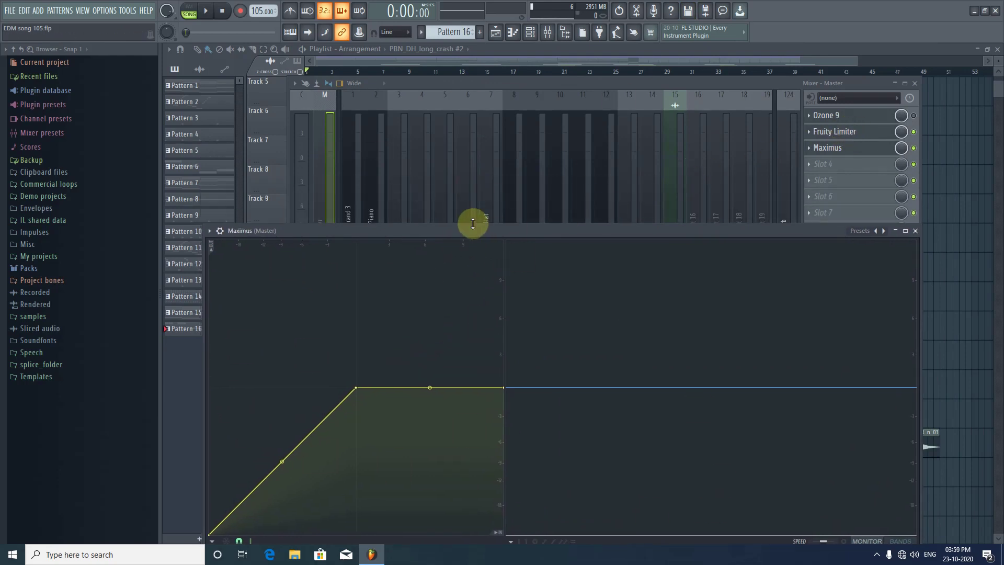
drag(477, 232, 496, 77)
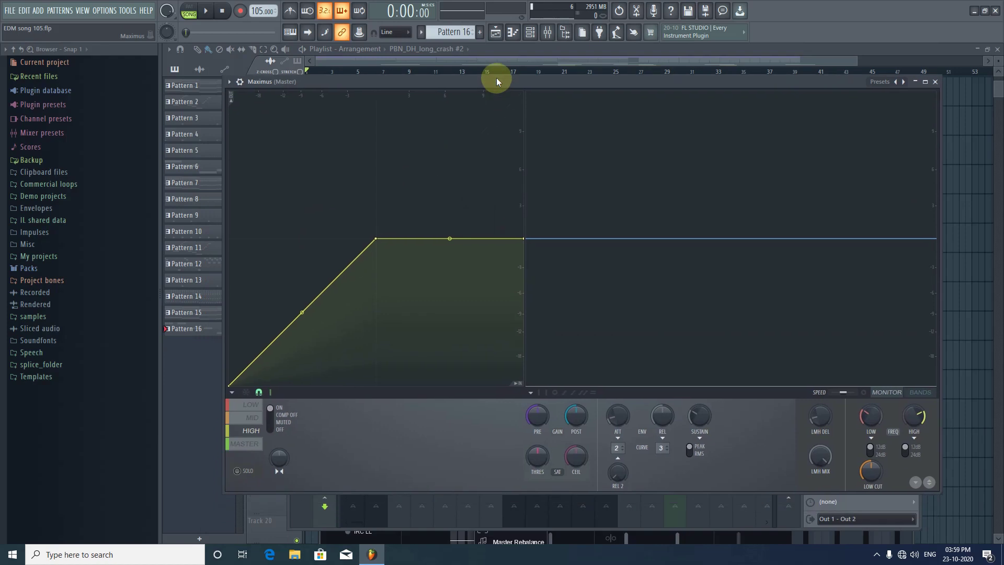
click(249, 399)
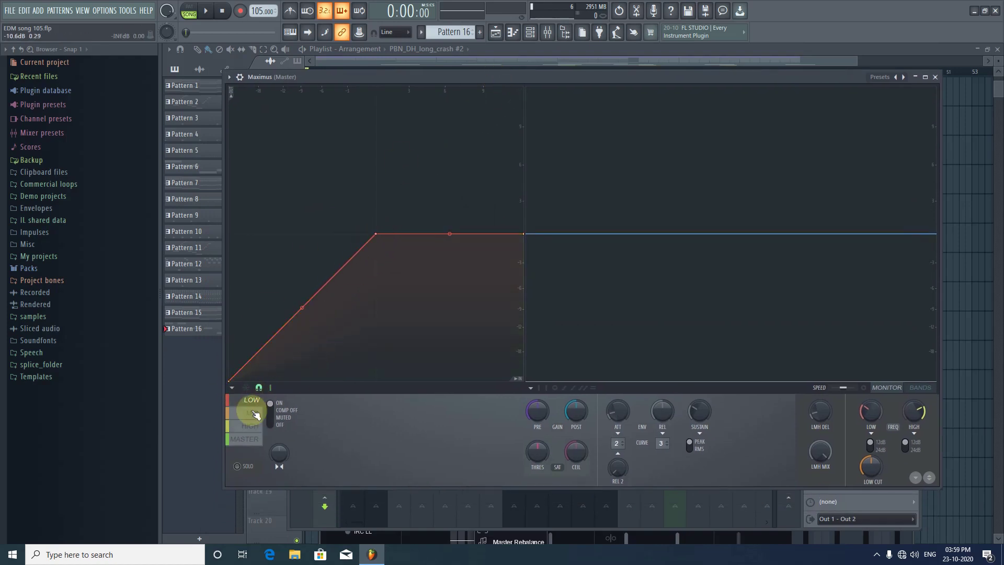
click(245, 425)
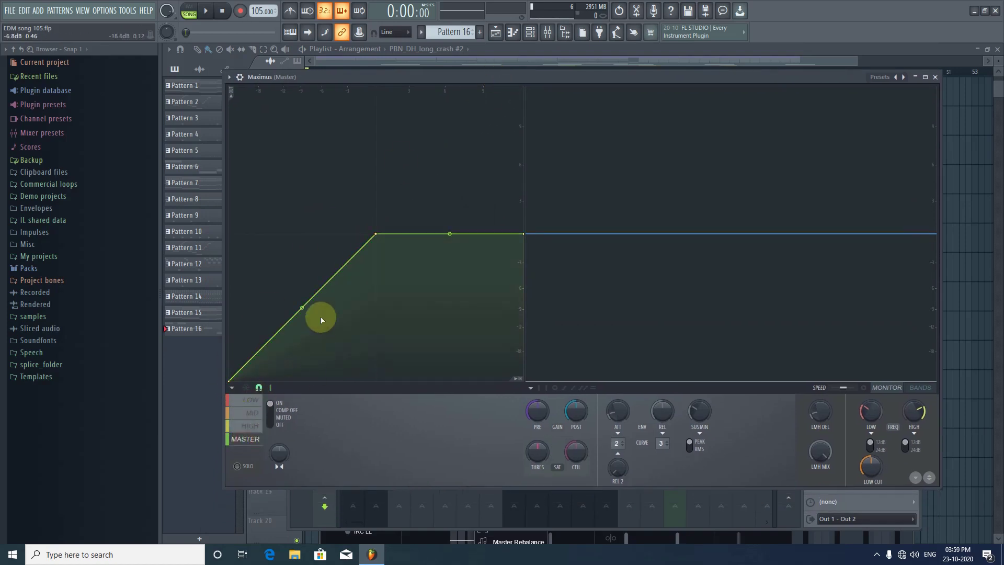
Step: Lower the knee point of the Low, Mid and High band compression curves in Maximus to about -1.5 dB each
click(241, 400)
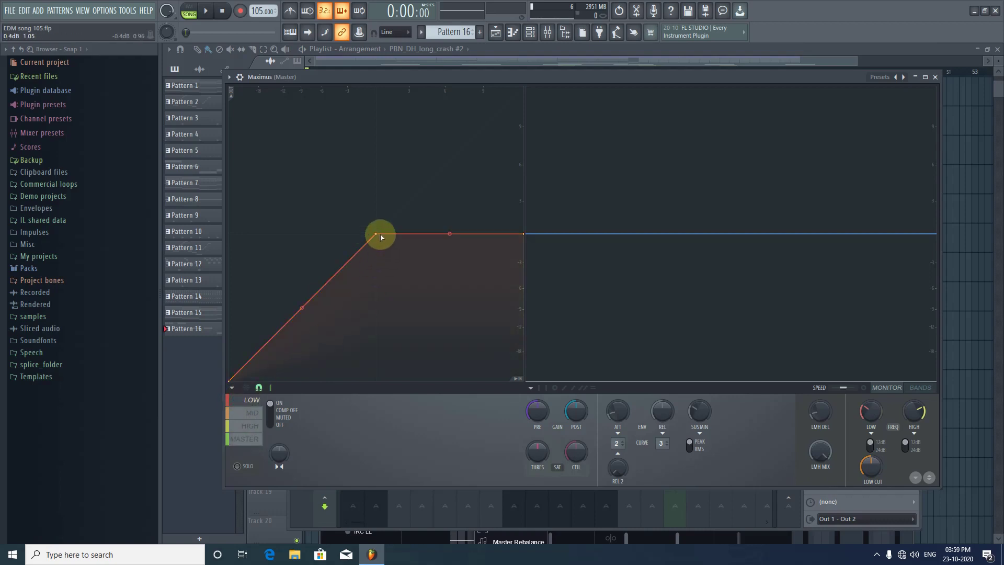
drag(374, 236, 368, 246)
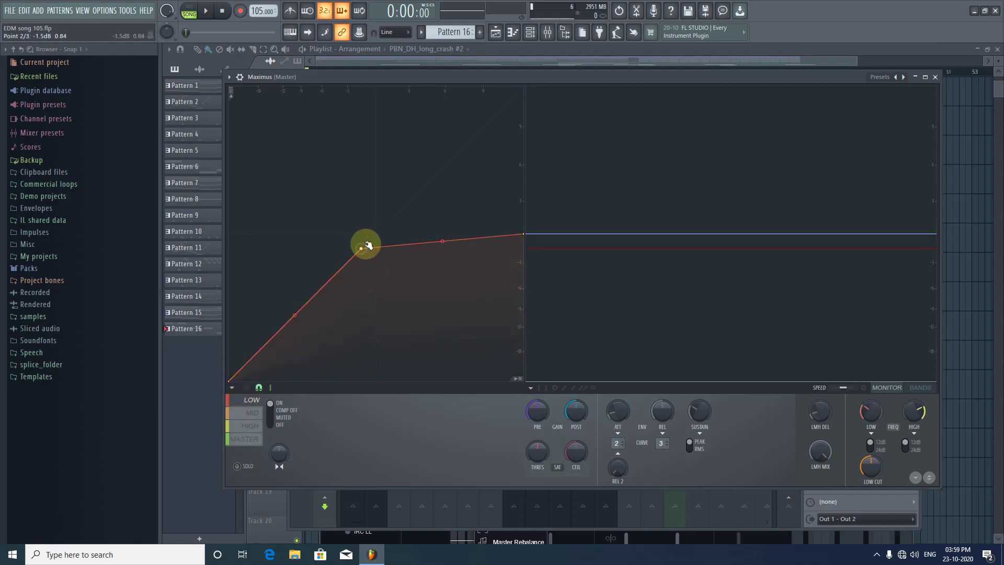
click(253, 412)
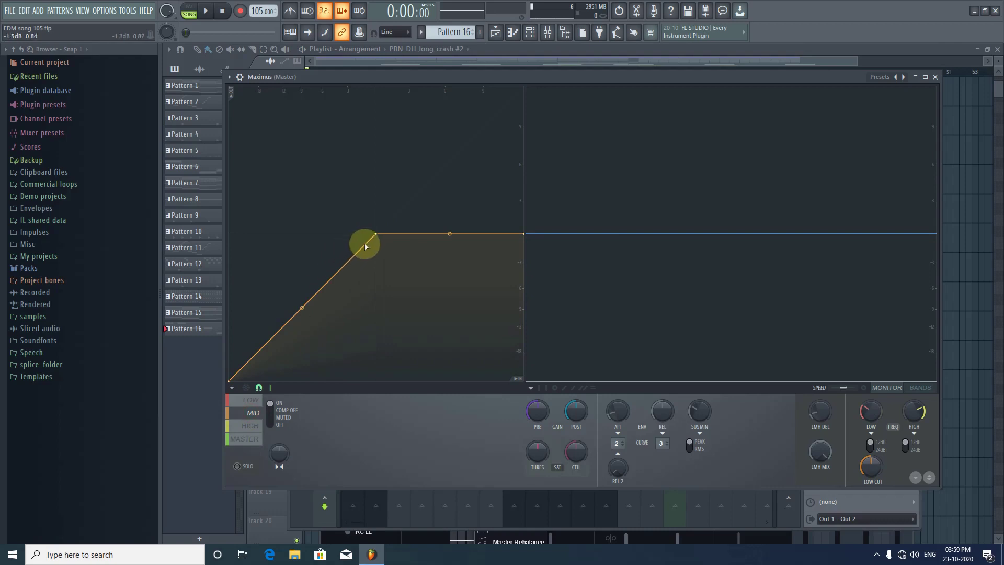
drag(378, 235, 368, 245)
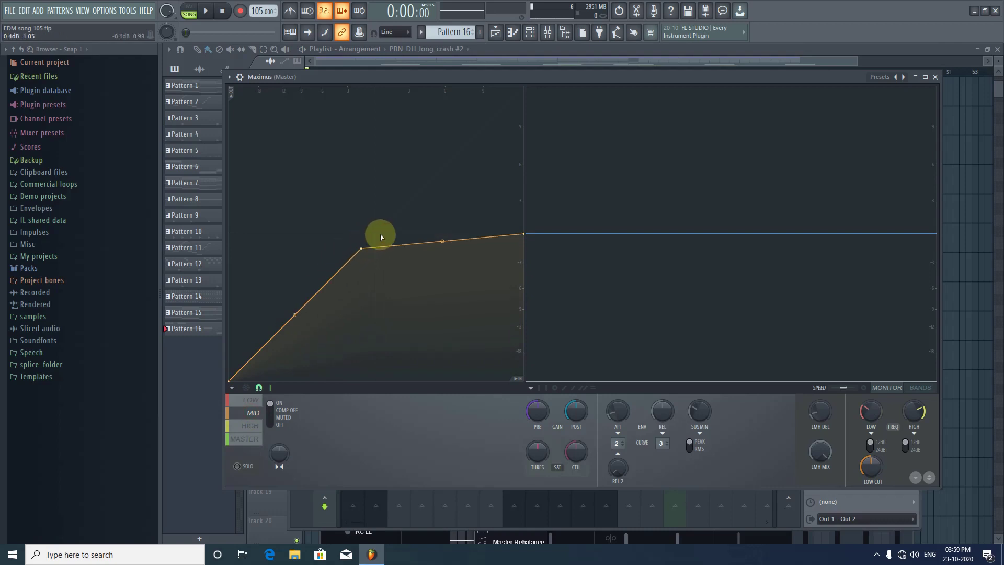
click(250, 426)
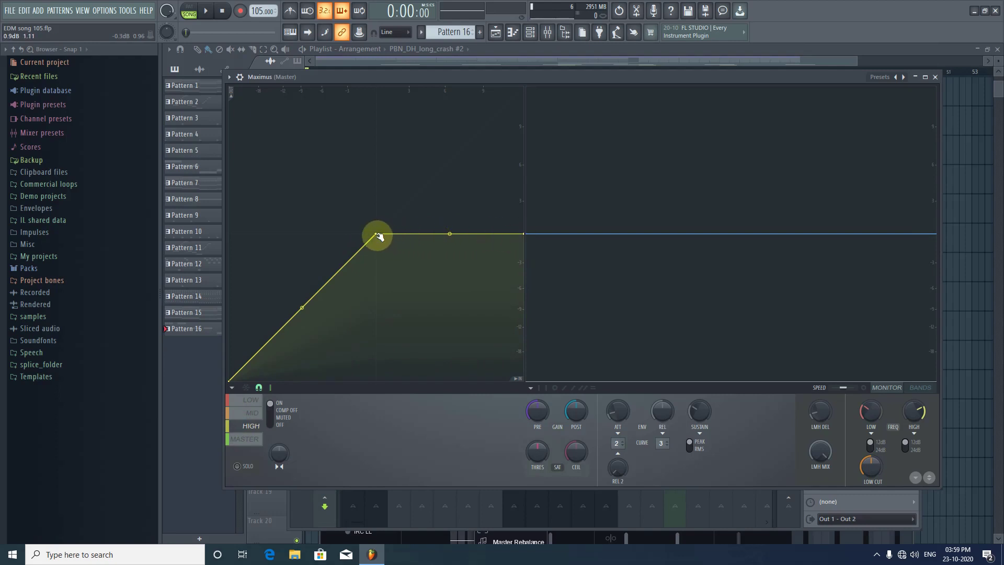
drag(370, 241, 367, 248)
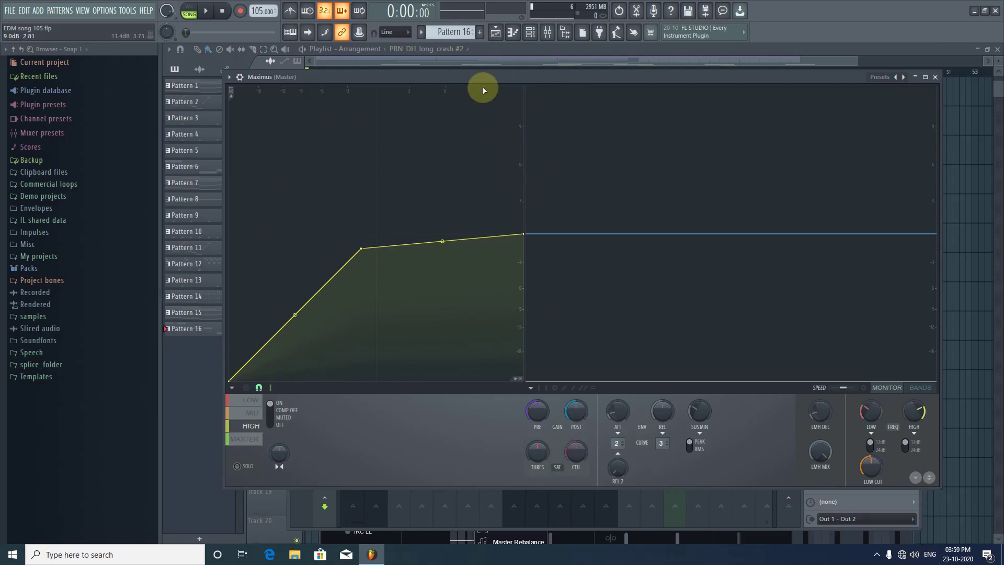
Step: Detach the Maximus editor window, place it fully in view and move the mixer aside so its effect slots show
drag(481, 77, 502, 208)
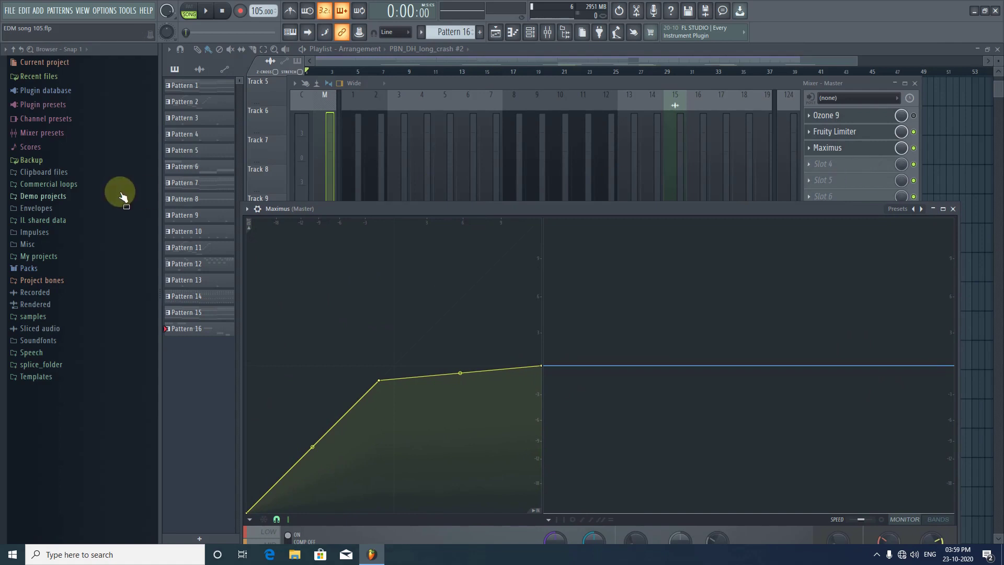
click(247, 209)
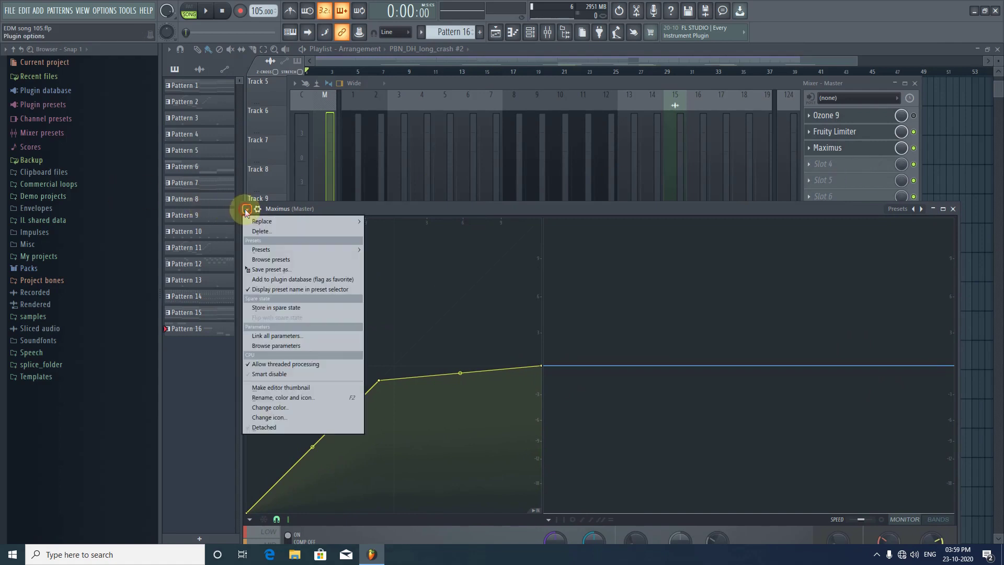
click(262, 428)
drag(334, 209, 270, 131)
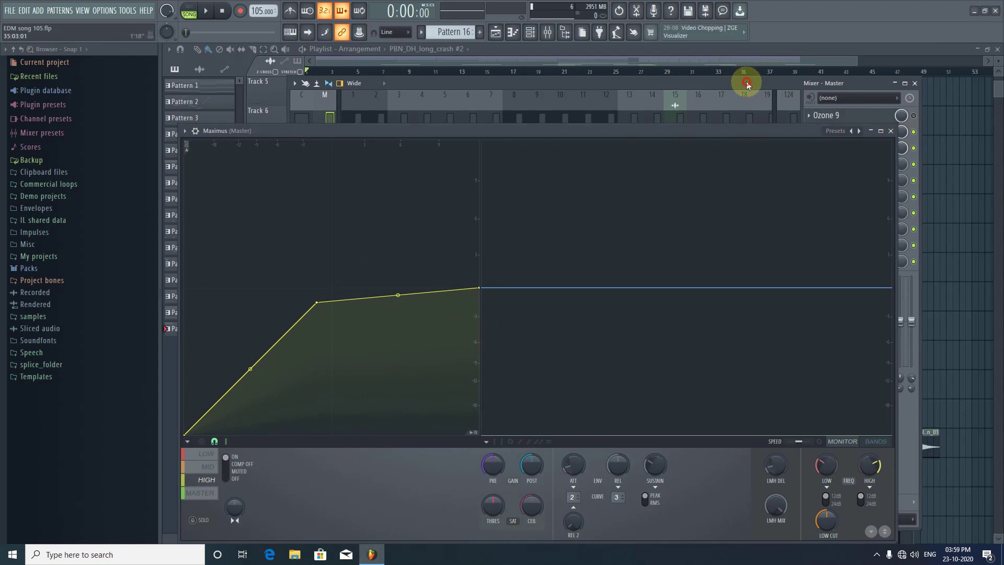
drag(747, 85, 864, 132)
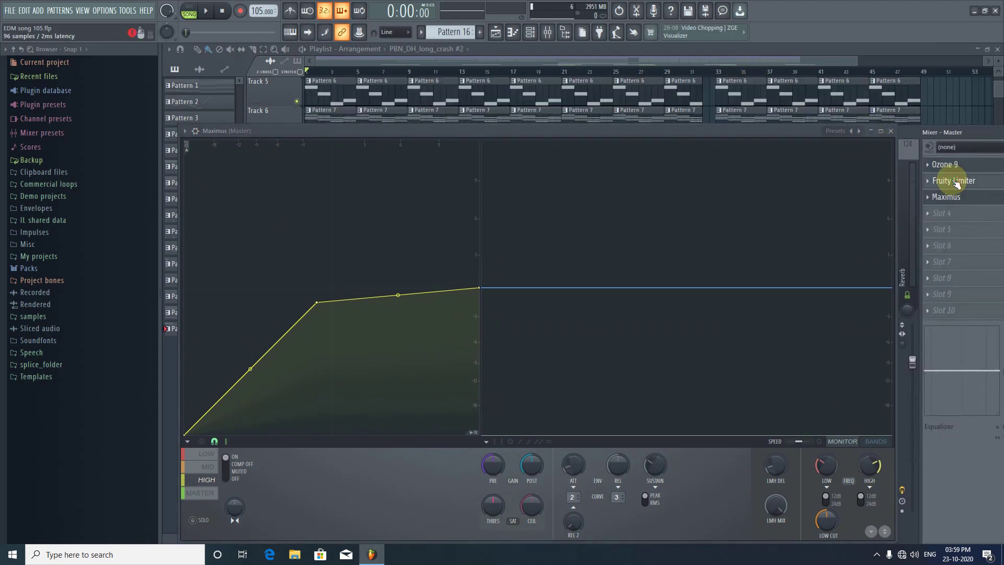
Step: Reopen Fruity Limiter from the Master effect chain and place its window below the Maximus editor
drag(586, 134, 562, 262)
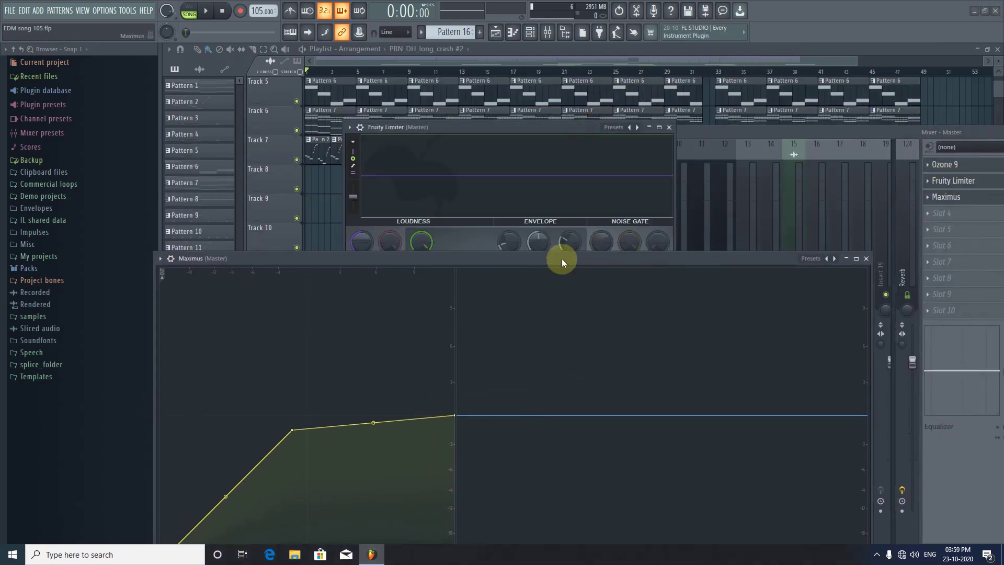
drag(513, 125, 952, 387)
drag(617, 257, 639, 65)
drag(949, 387, 837, 386)
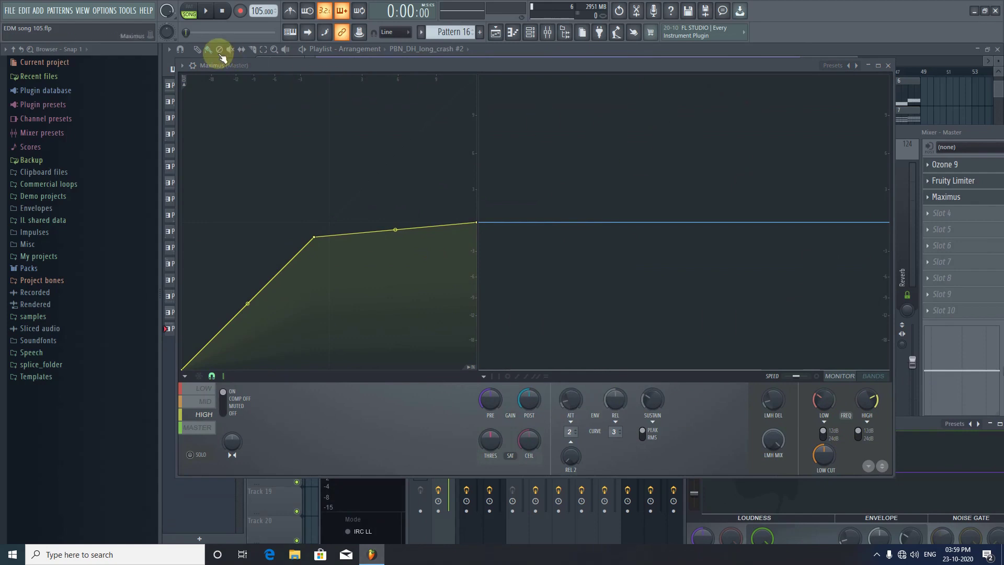
Step: Shrink the Maximus window and arrange it with Fruity Limiter and the mixer so the Master effect slots are fully accessible
drag(176, 61, 314, 140)
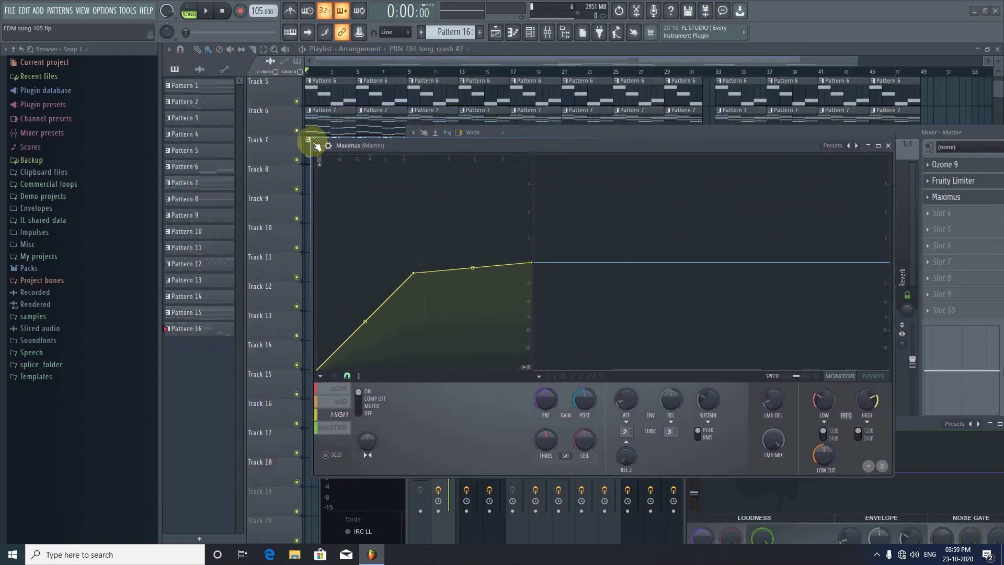
drag(404, 146, 307, 57)
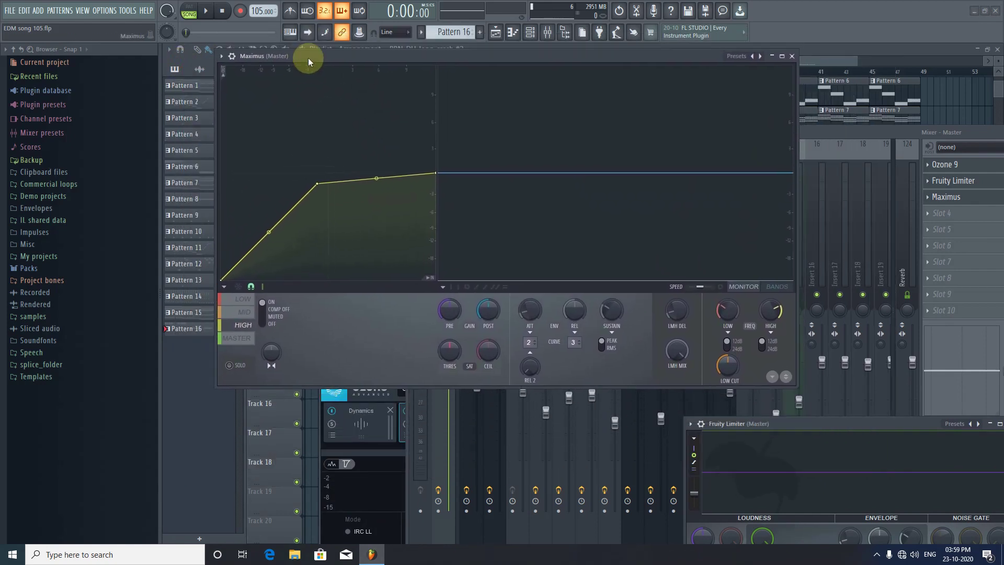
drag(779, 433, 573, 378)
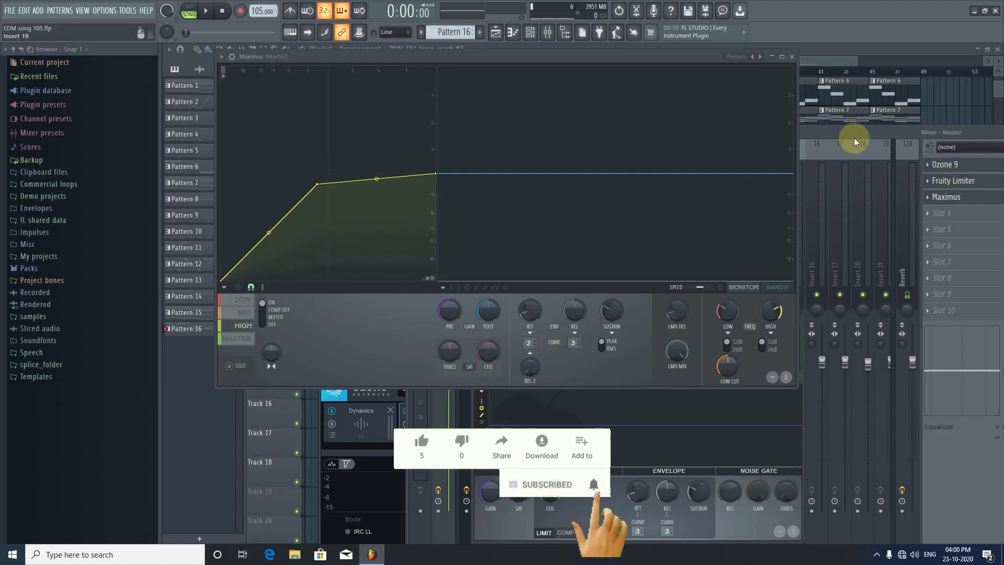
drag(854, 138, 763, 127)
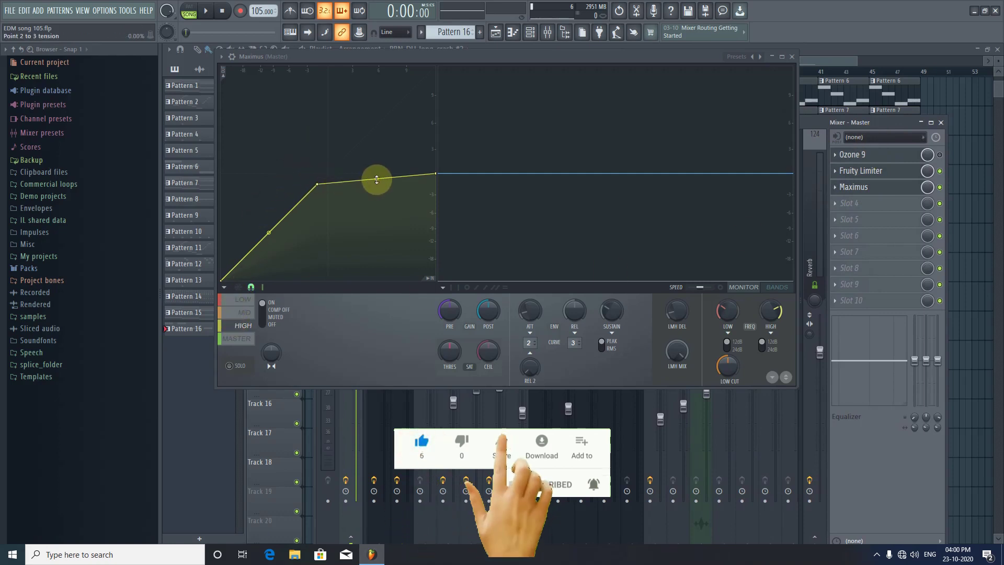
Step: Display the Master band's curve in Maximus, reopen Fruity Limiter, and arrange the two windows one above the other
click(236, 338)
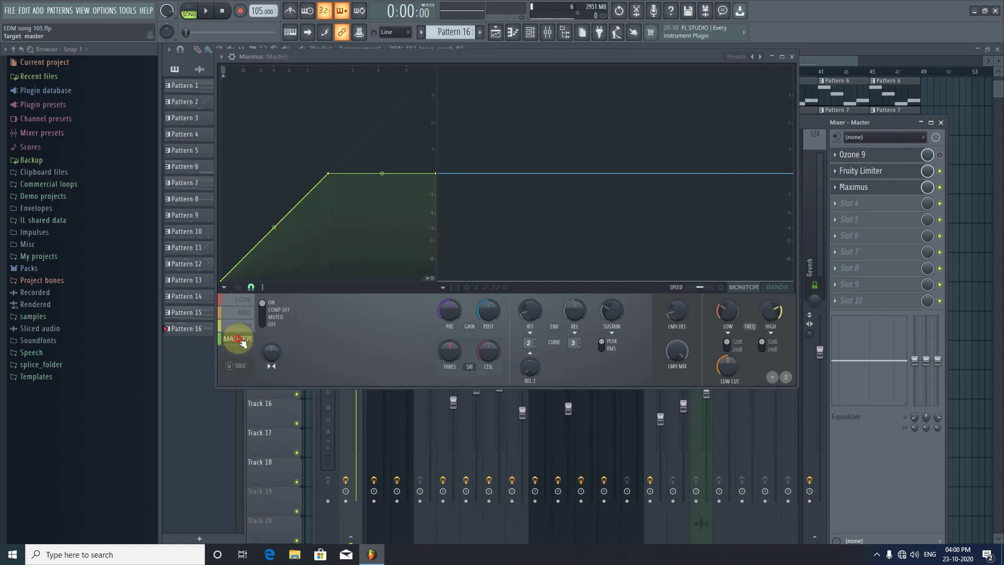
click(888, 174)
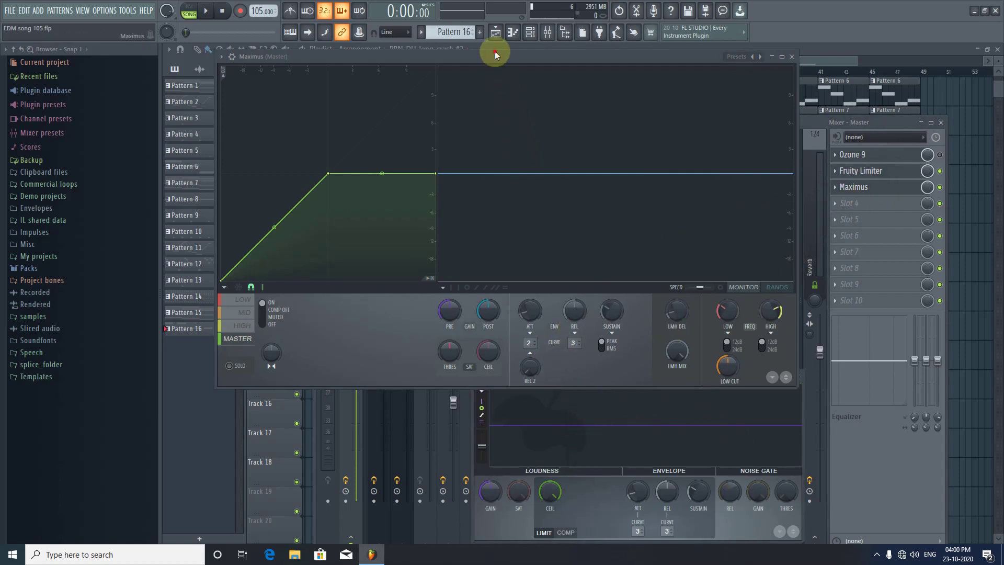
drag(494, 55, 500, 21)
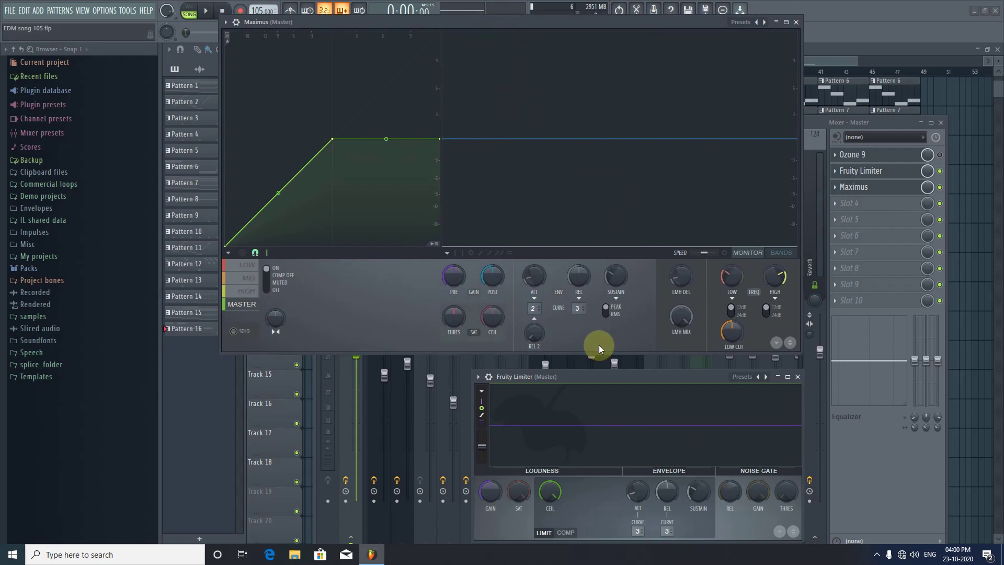
drag(594, 375, 451, 370)
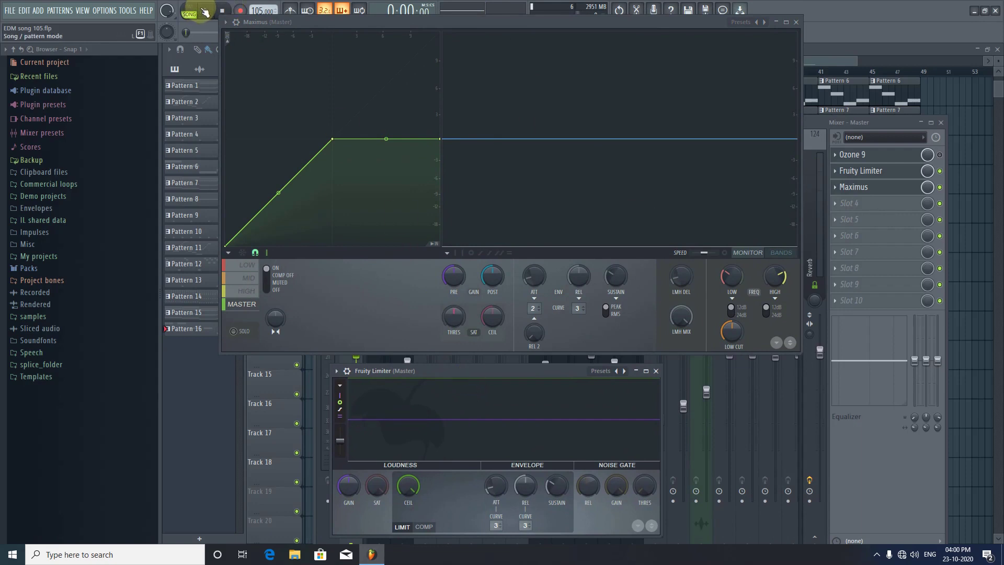
Step: Bring the playlist forward, clear Maximus off its timeline, and select bars 33 to 49 as the playback range
click(863, 52)
drag(674, 25, 365, 128)
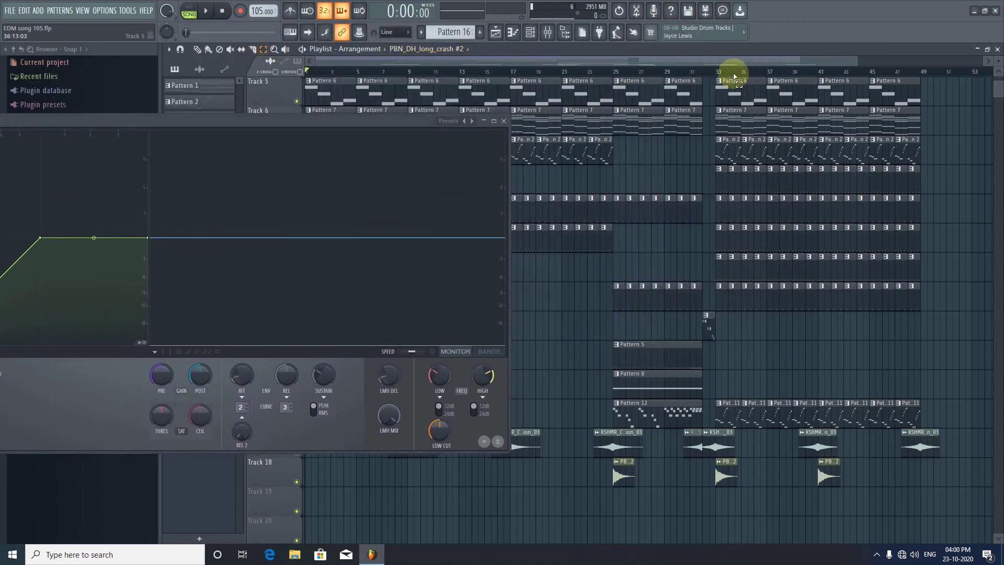
drag(717, 75, 920, 106)
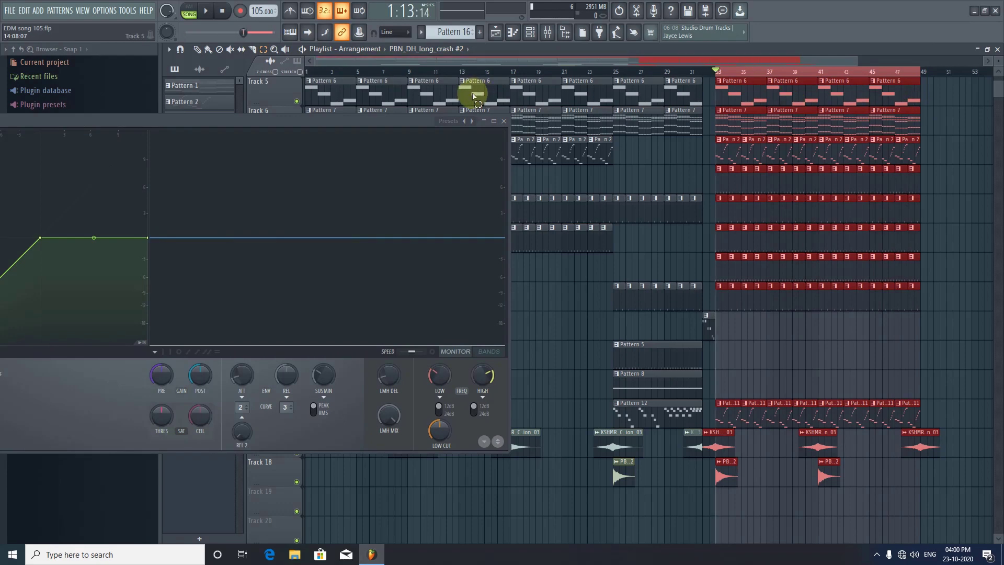
Step: Bring back the mixer and Fruity Limiter, placing Maximus above Fruity Limiter with the Master effect slots in view
drag(412, 123, 660, 92)
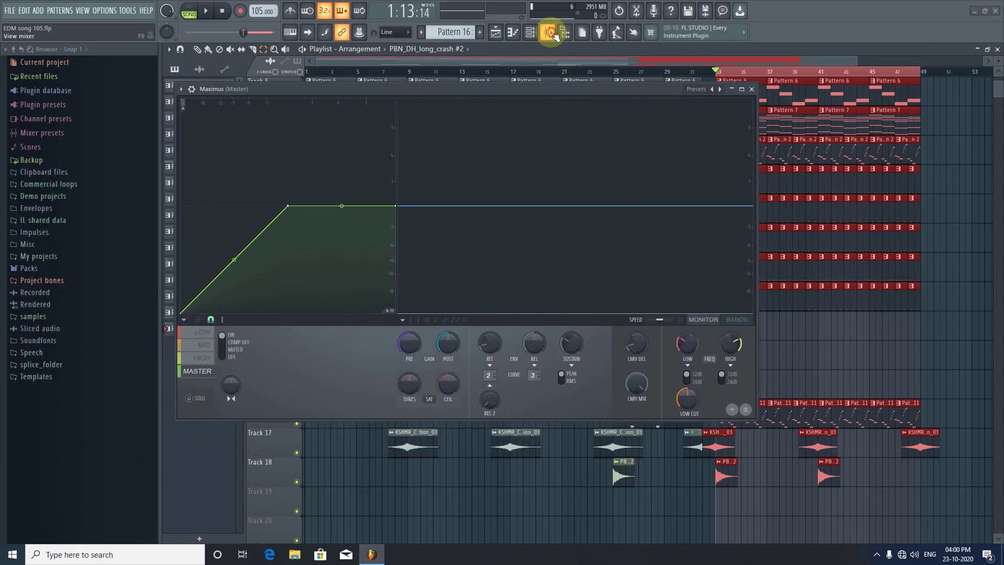
click(547, 32)
click(889, 178)
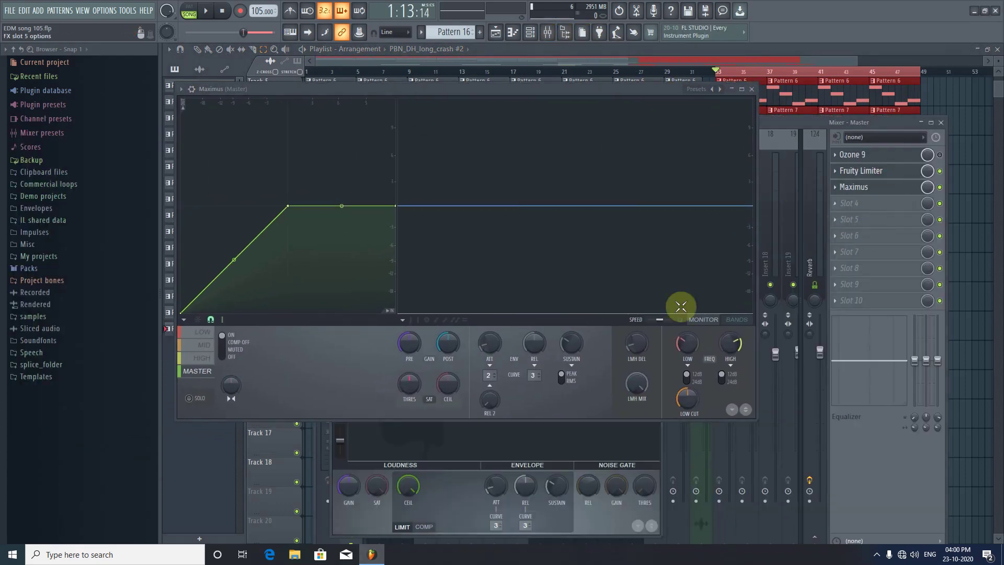
drag(436, 92, 438, 42)
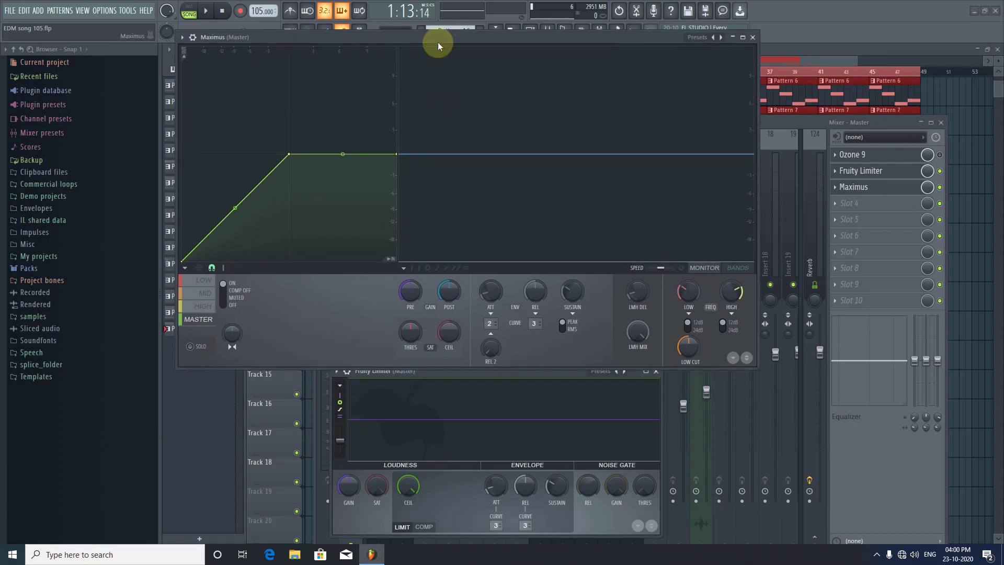
drag(475, 373, 531, 362)
drag(579, 369, 529, 382)
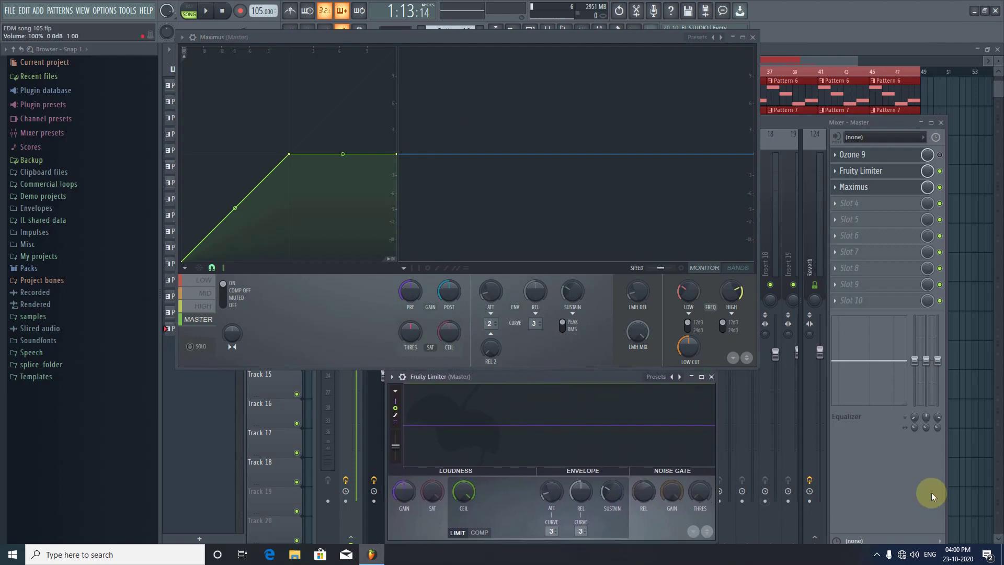
Step: Raise the Fruity Limiter gain while playing the selected section and monitoring the signal level in Maximus
key(space)
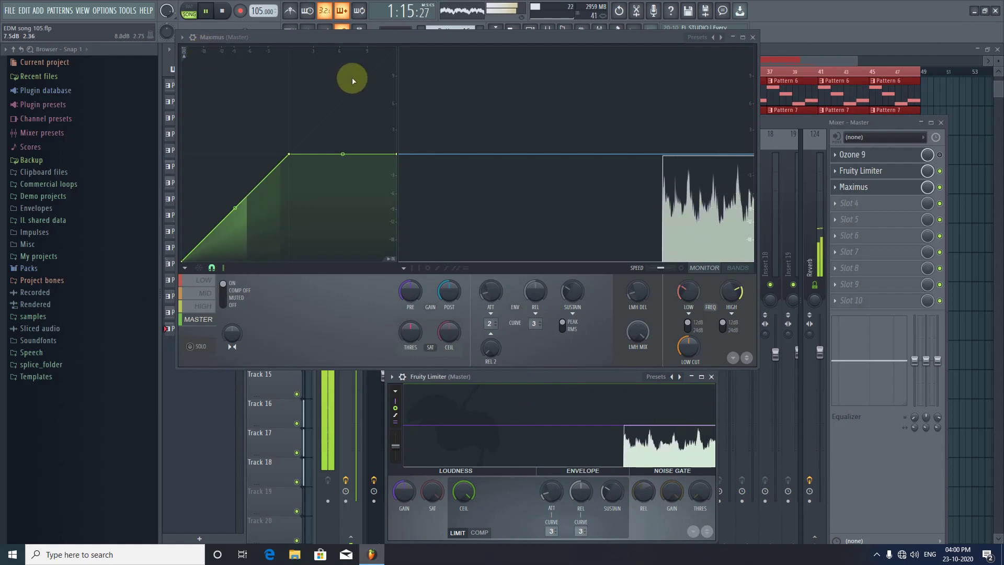
drag(409, 503, 409, 501)
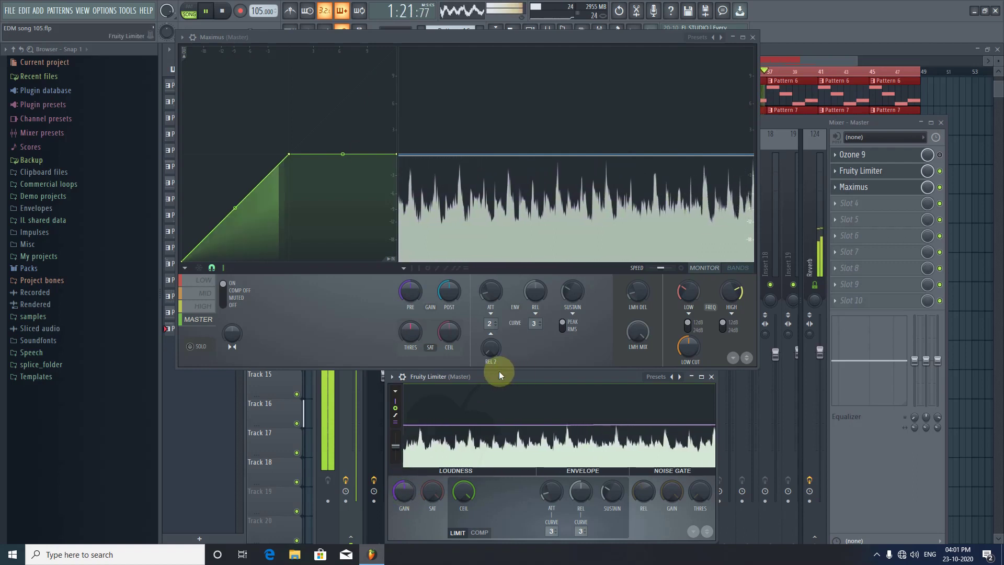
key(space)
click(554, 415)
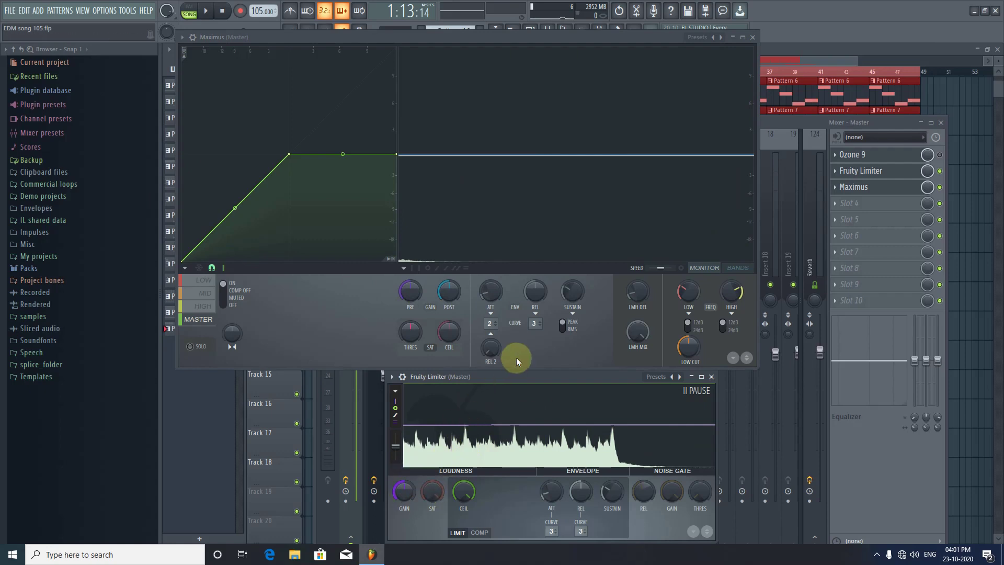
key(space)
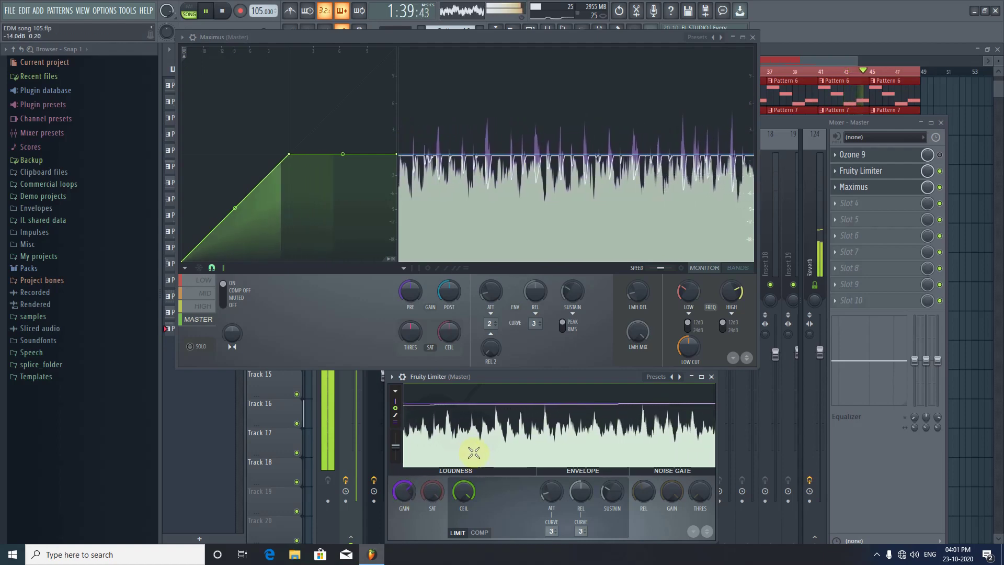
key(space)
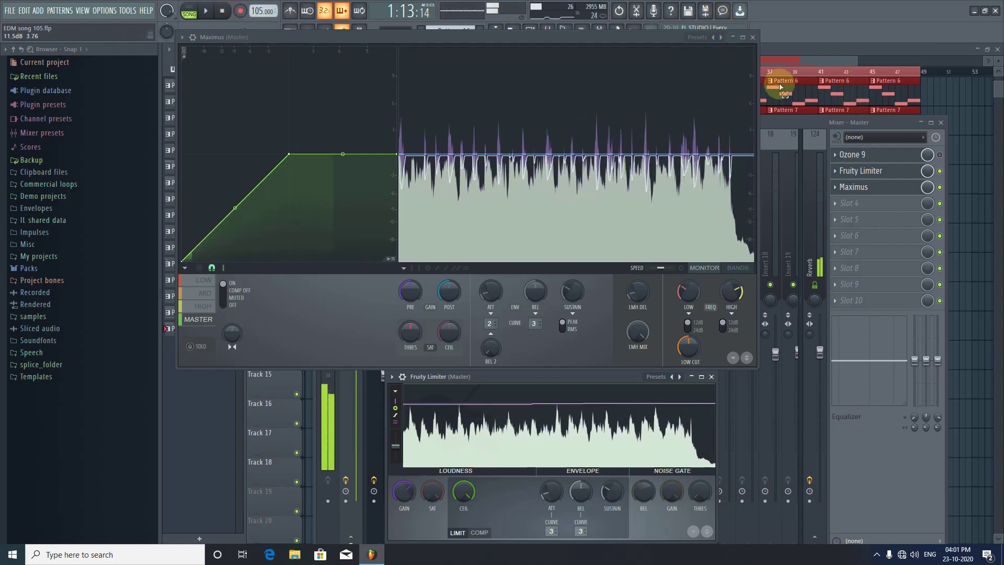
Step: Move the mixer so the Master level meter is visible, and raise the Fruity Limiter gain to about 8.1 dB during playback
drag(791, 116, 830, 408)
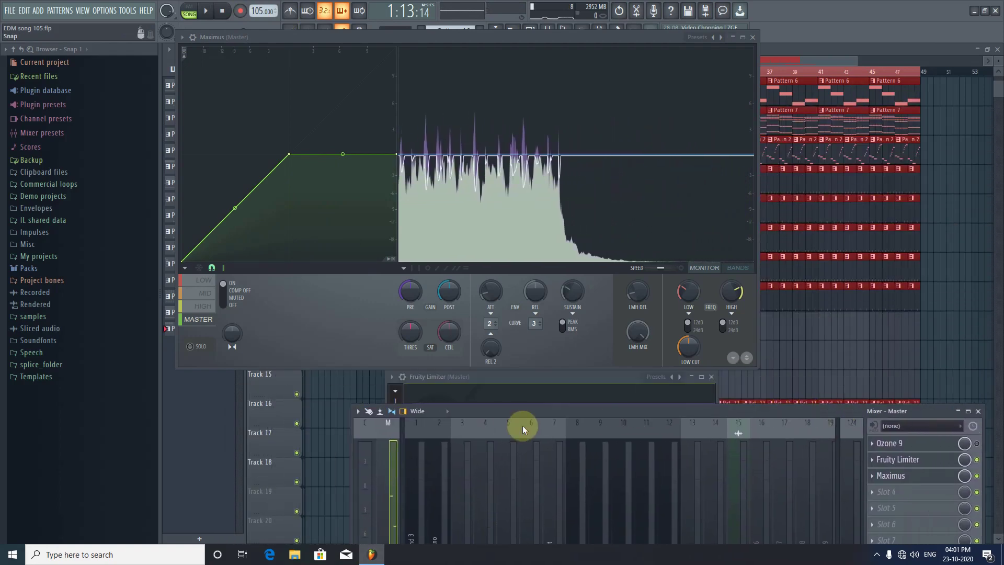
drag(472, 410, 879, 86)
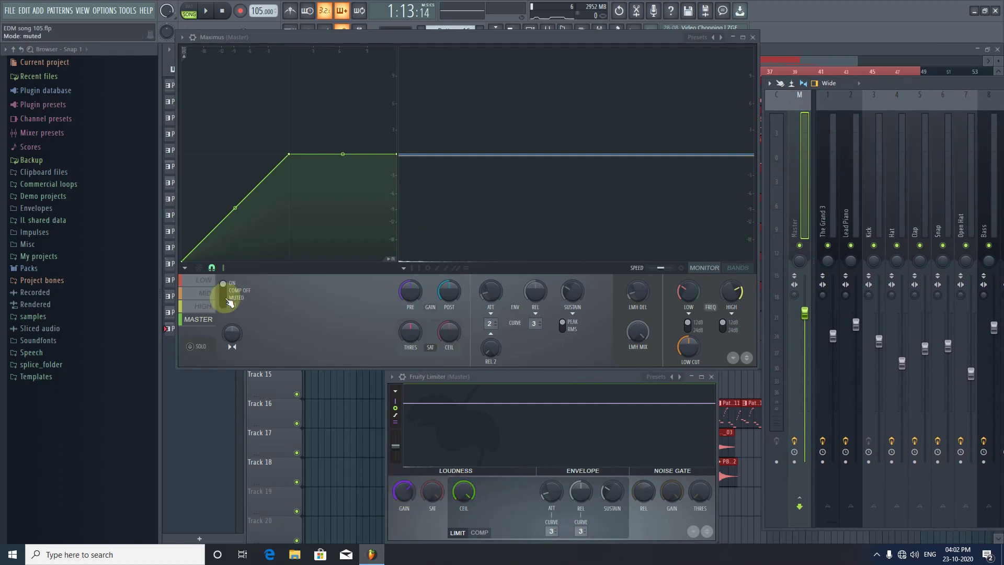
click(209, 11)
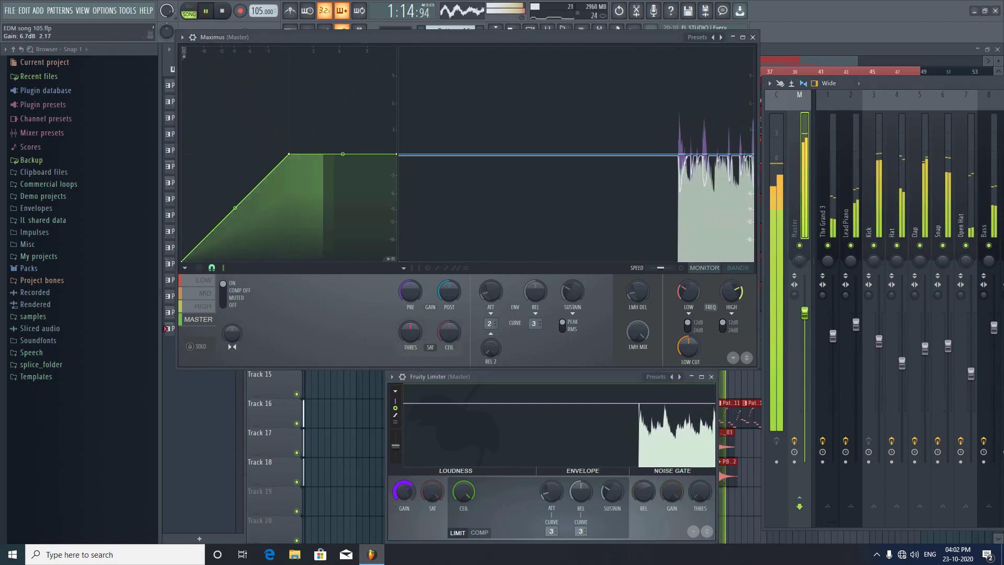
drag(403, 490, 382, 436)
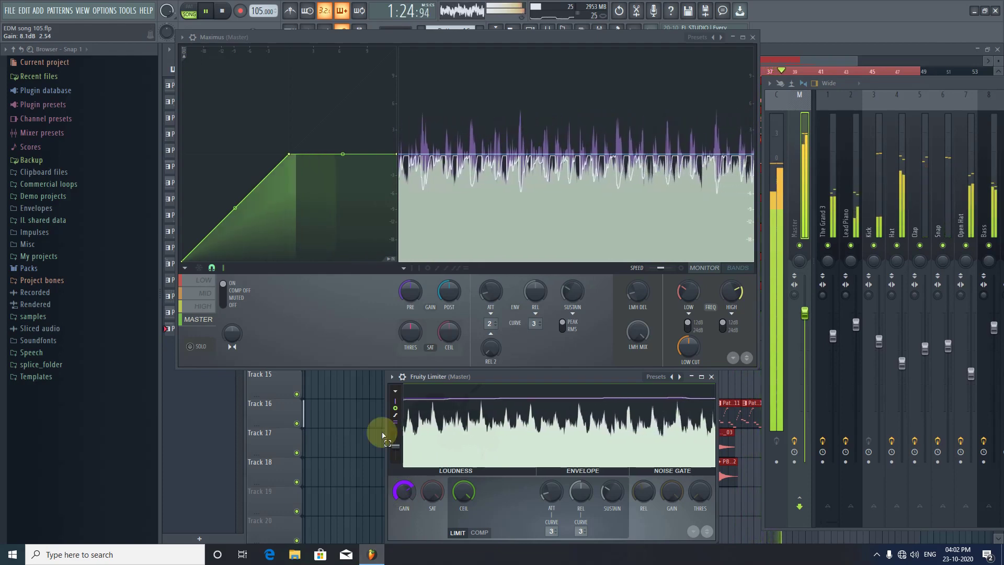
key(space)
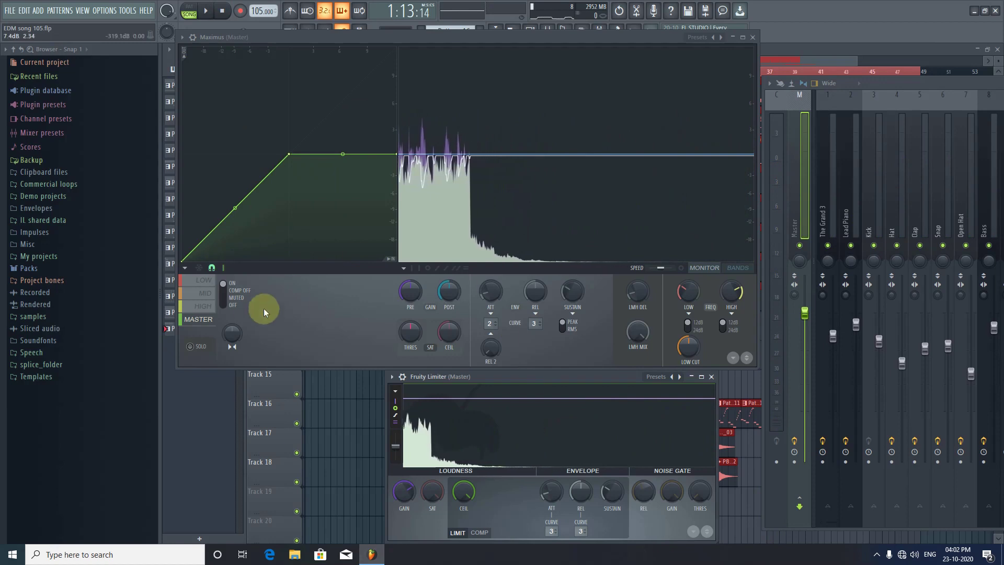
Step: Review the compression curves of the individual Maximus bands through High, and reposition the Fruity Limiter and mixer windows
click(210, 280)
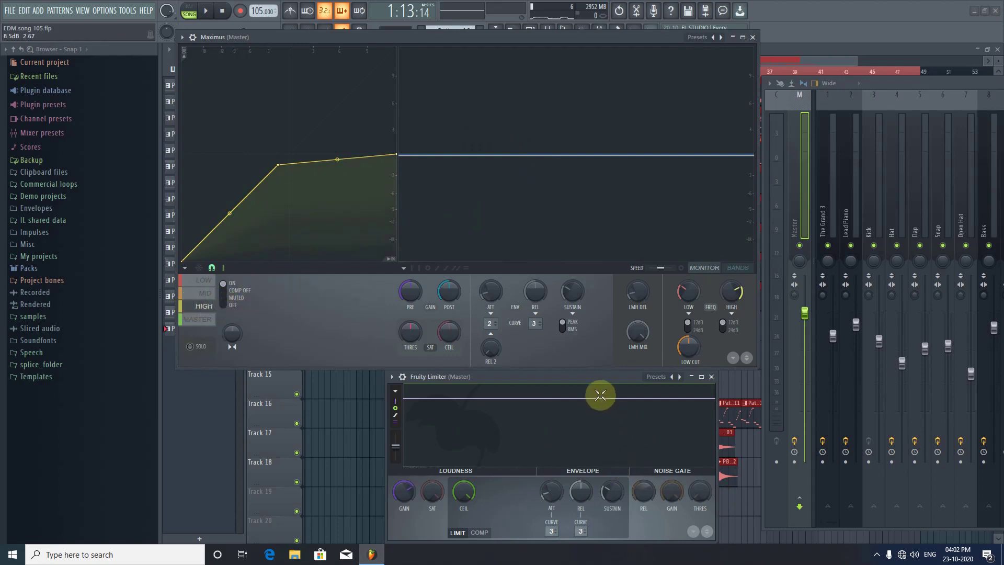
drag(577, 383, 478, 385)
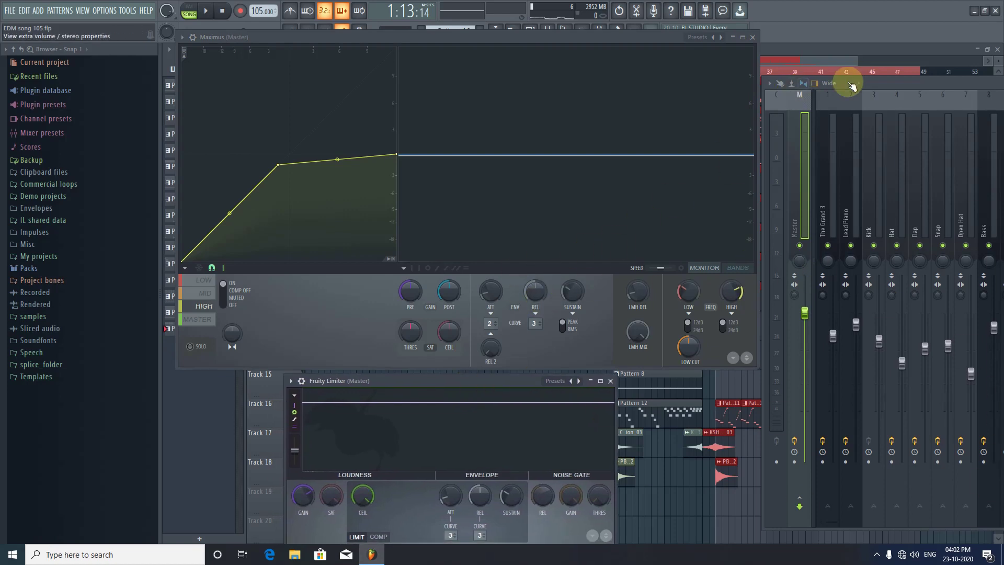
drag(899, 87, 914, 109)
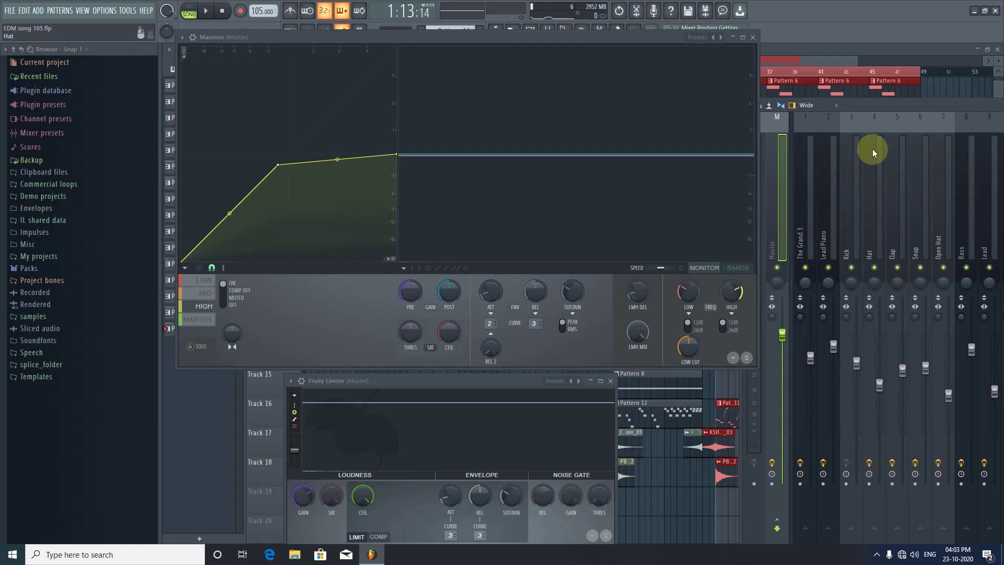
Step: Bypass Fruity Limiter and Maximus on the Master track and play the selected section to check the unprocessed sound on the Master meter
drag(876, 117, 528, 376)
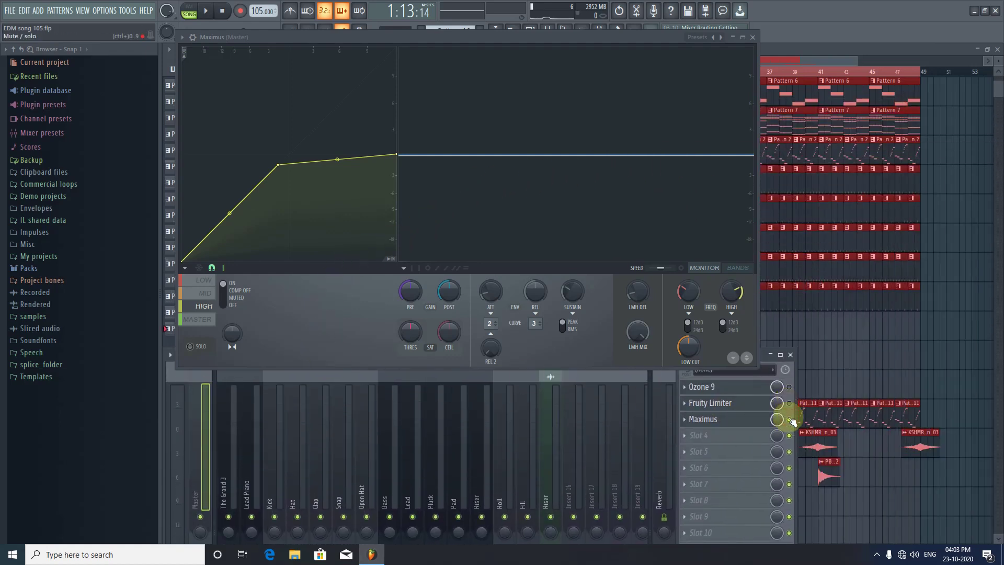
click(515, 372)
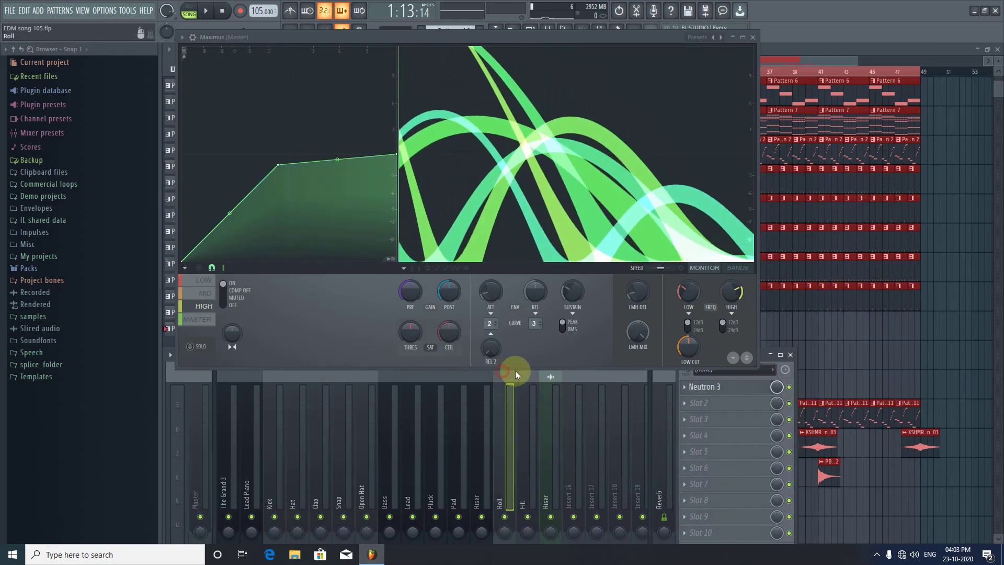
drag(775, 356, 978, 197)
click(207, 11)
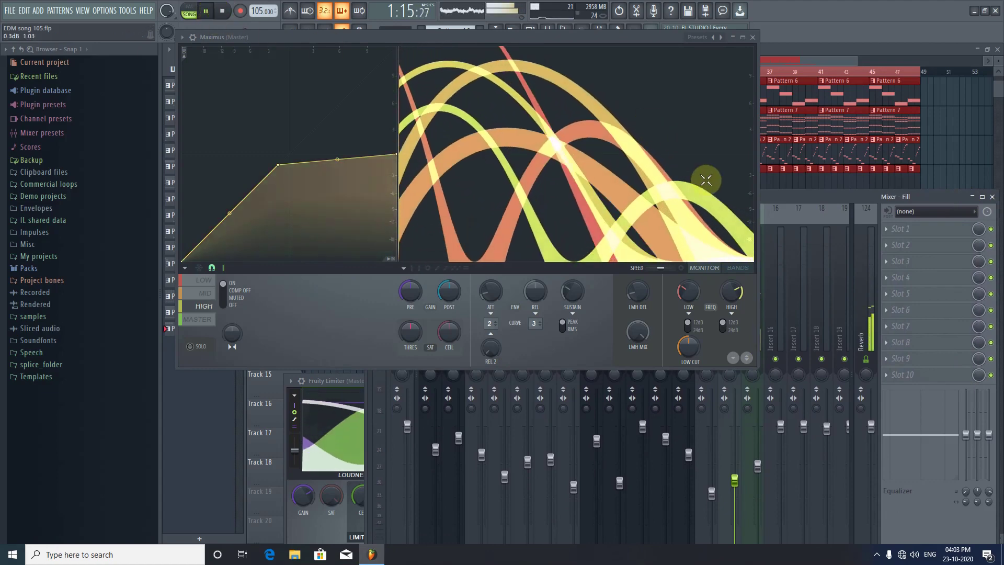
drag(776, 204, 819, 175)
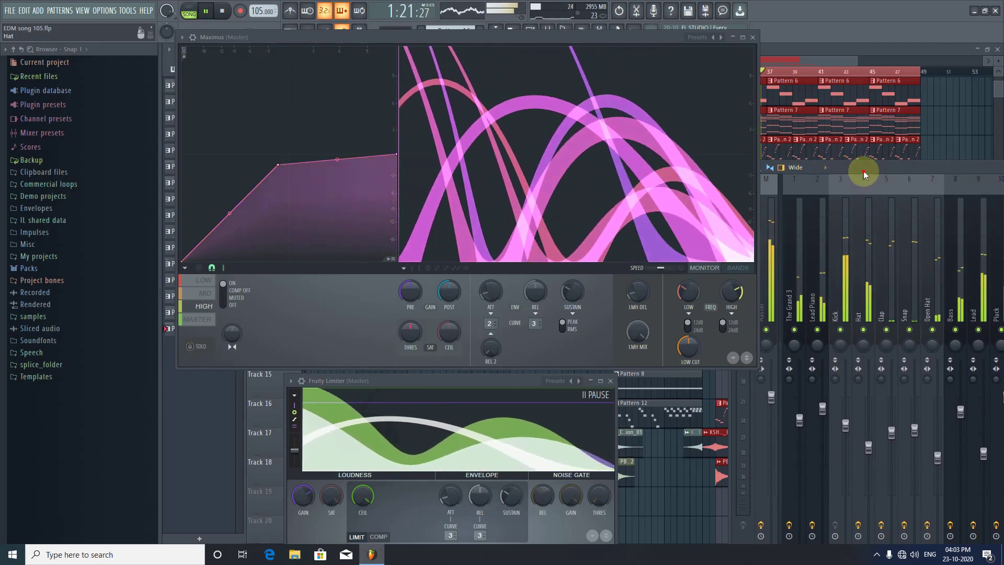
drag(863, 170, 918, 97)
click(824, 198)
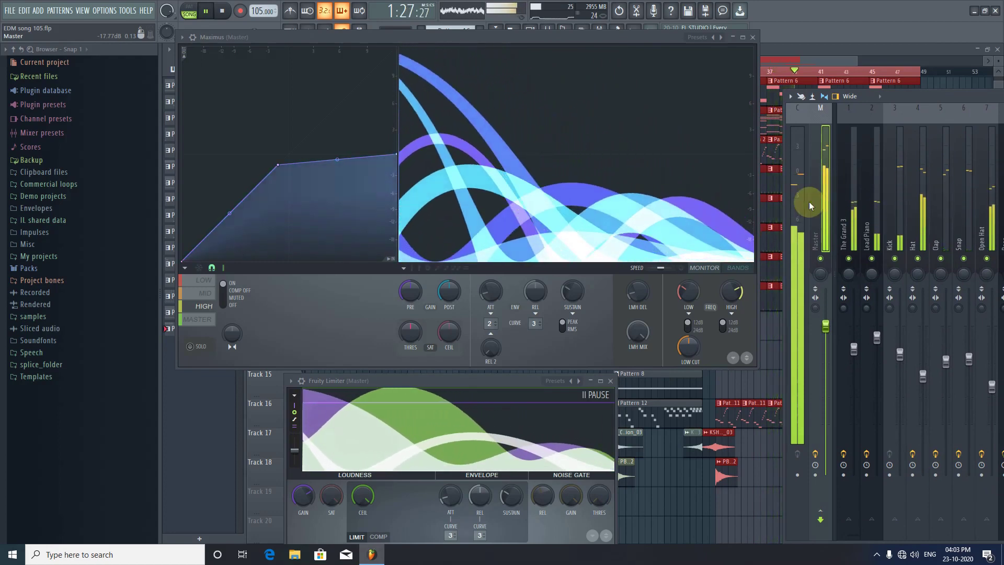
click(229, 14)
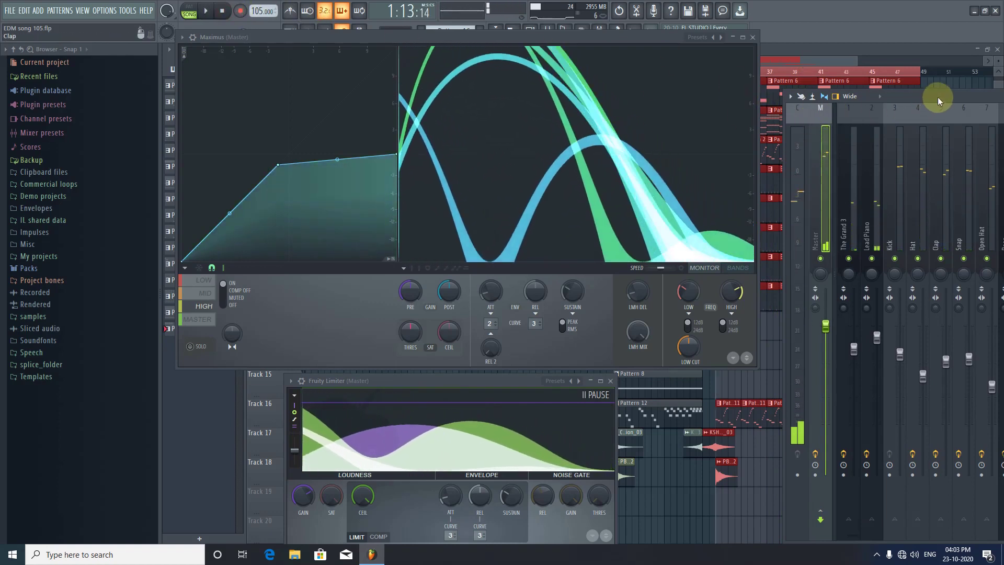
Step: Re-enable Fruity Limiter and Maximus in the Master effect slots and play the section again to compare the processed sound
click(939, 99)
drag(784, 137, 444, 363)
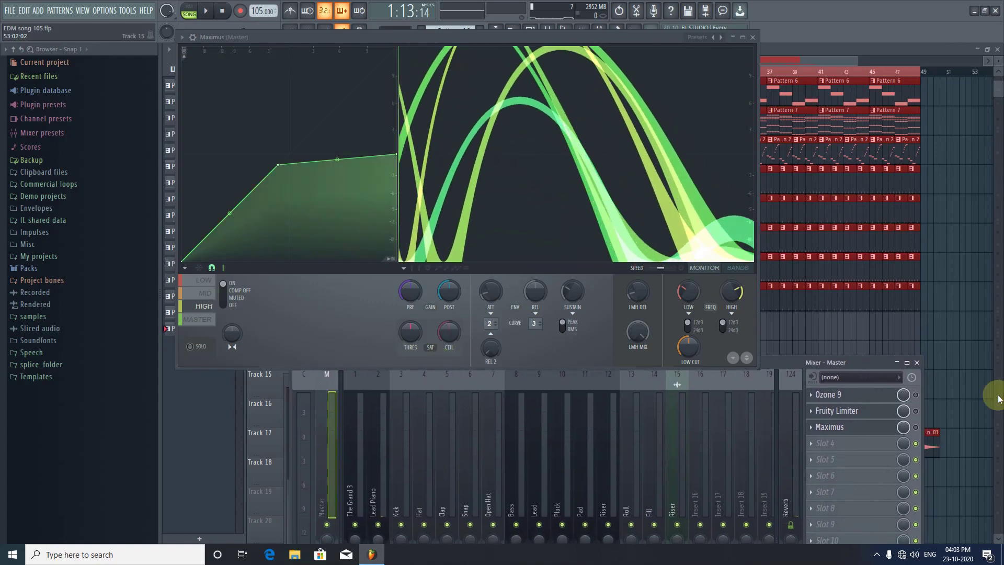
click(916, 411)
click(916, 427)
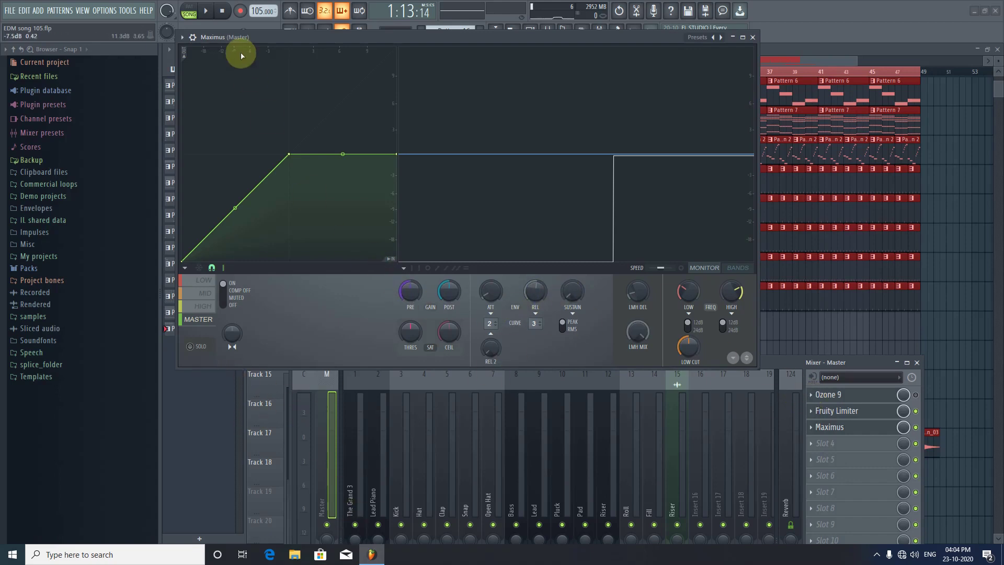
click(208, 11)
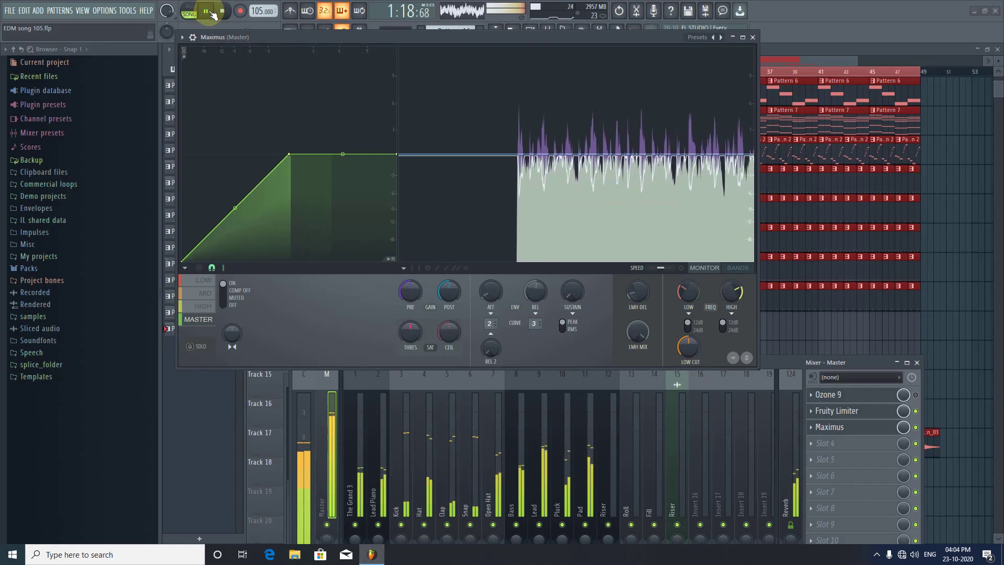
click(222, 10)
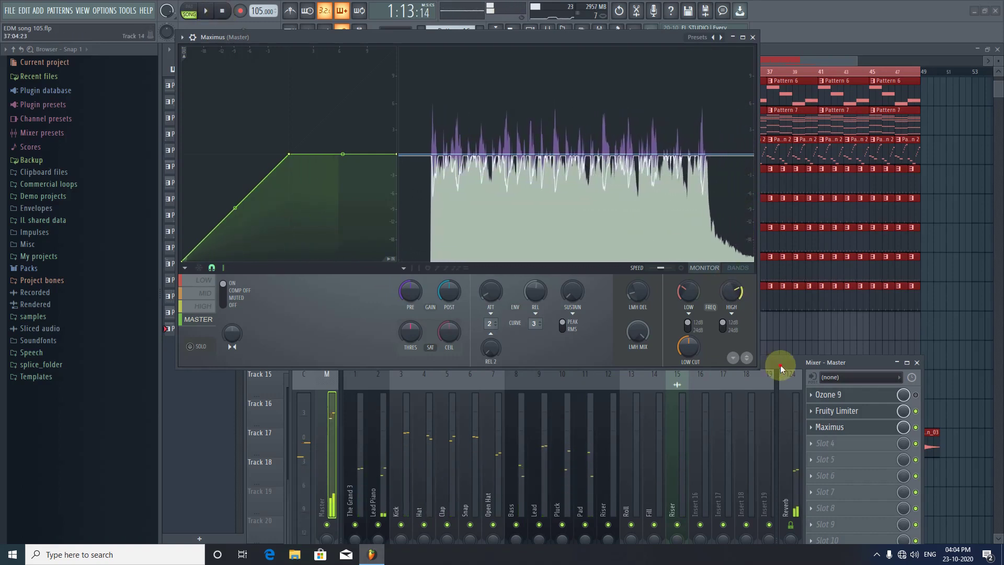
Step: Move the mixer clear of the Maximus window and delete Fruity Limiter from the Master effect chain
drag(780, 368, 808, 193)
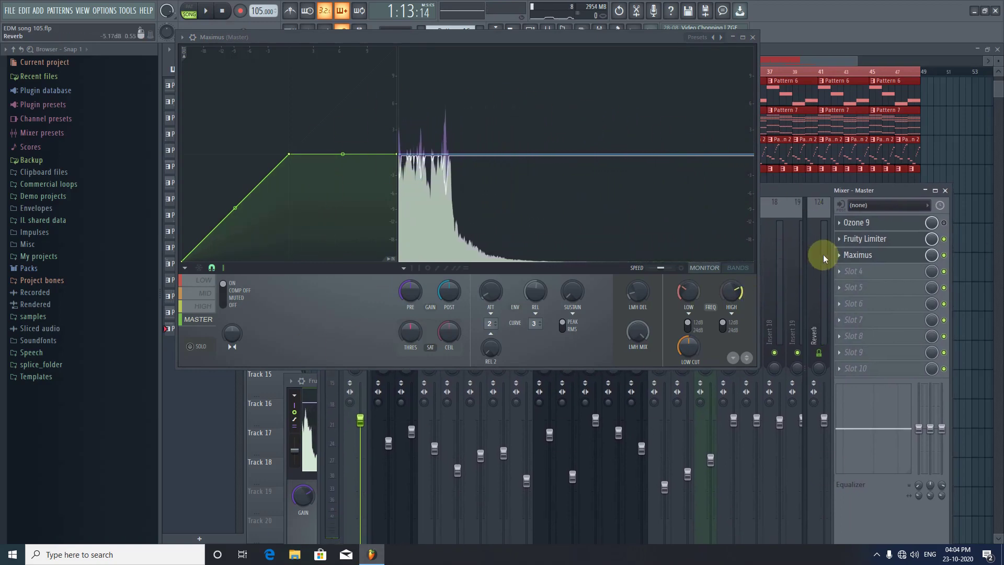
click(842, 245)
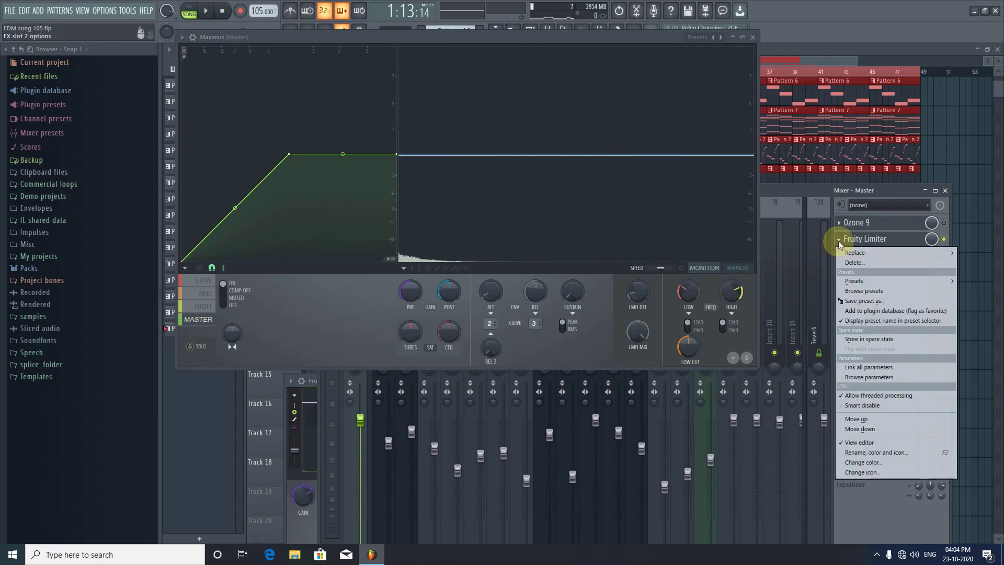
click(853, 261)
click(548, 312)
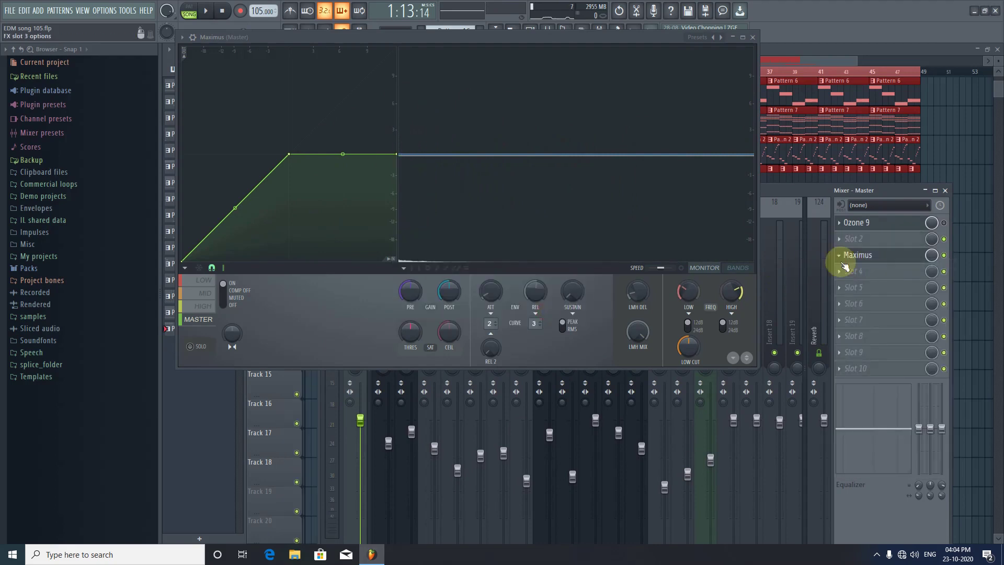
Step: Reset Maximus to the Default preset, and reposition and enlarge its window
click(720, 39)
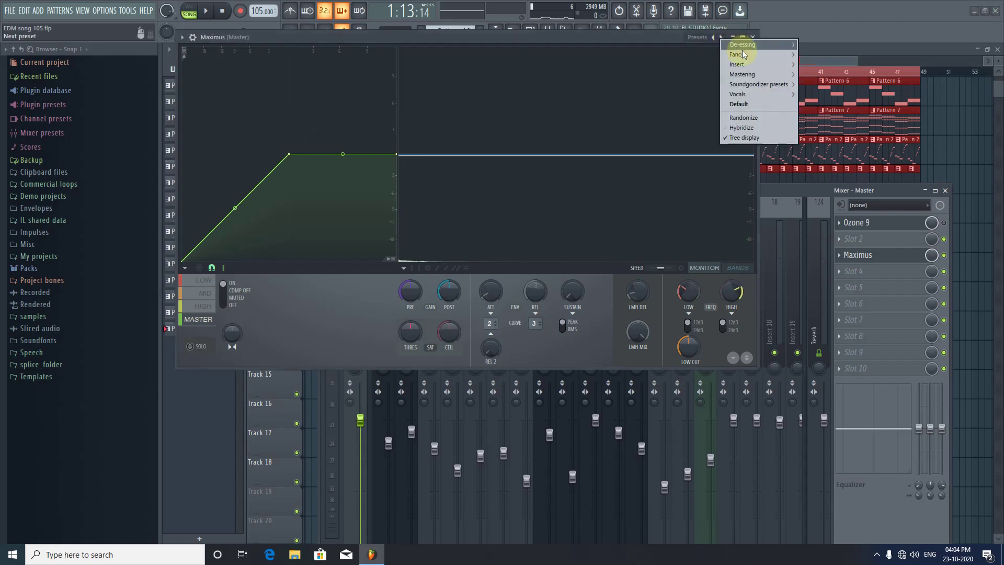
click(743, 103)
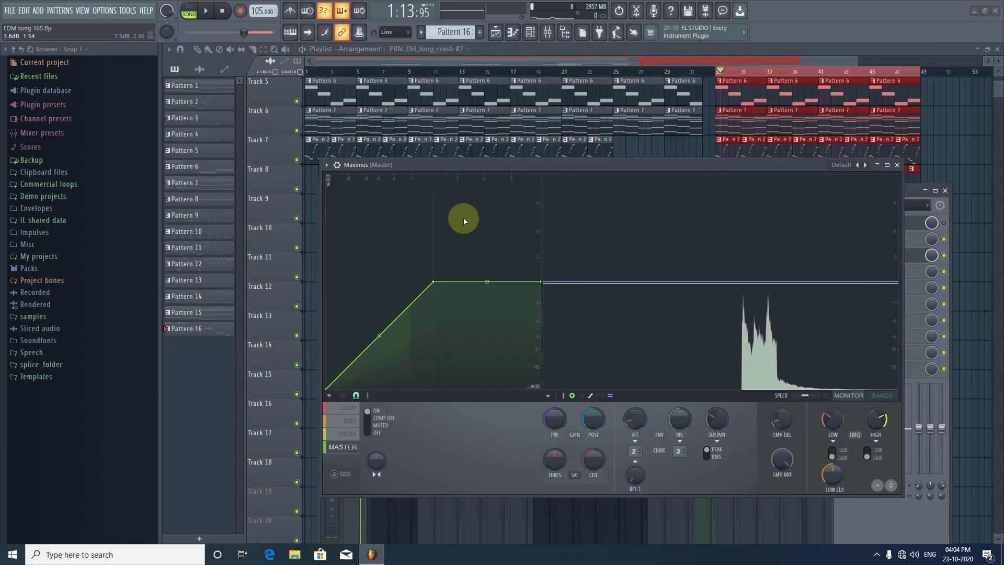
drag(465, 162, 419, 118)
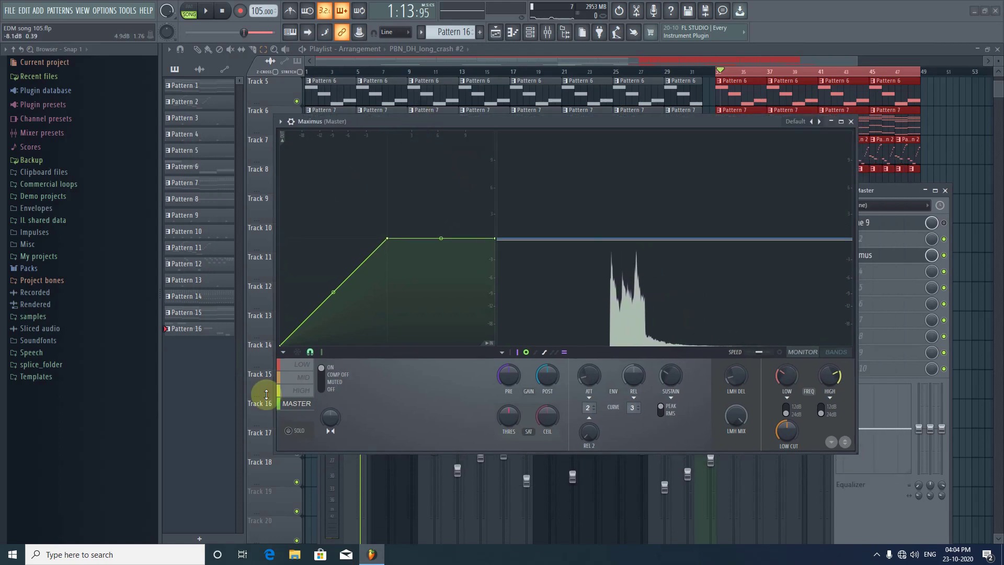
drag(277, 118, 234, 84)
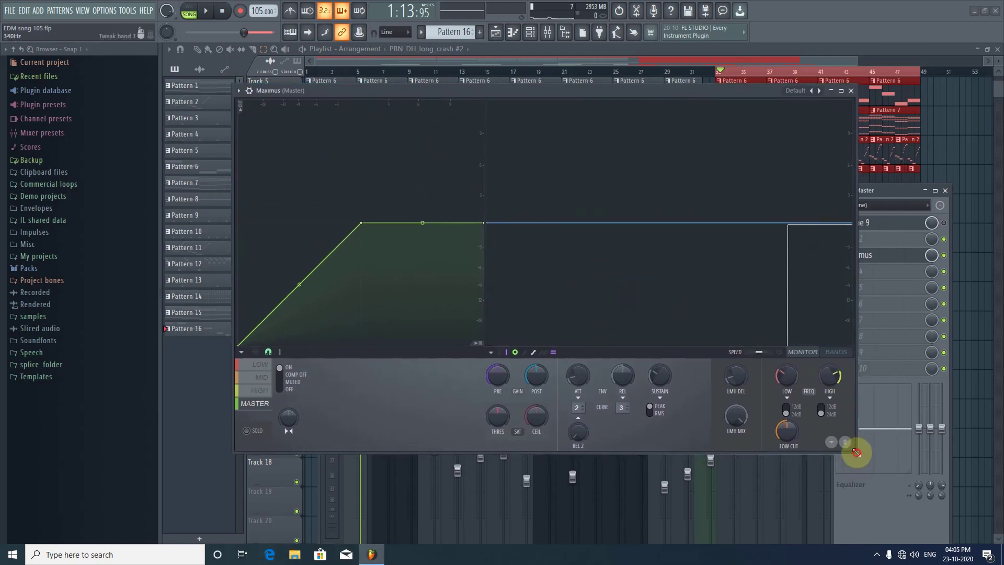
drag(855, 451, 931, 513)
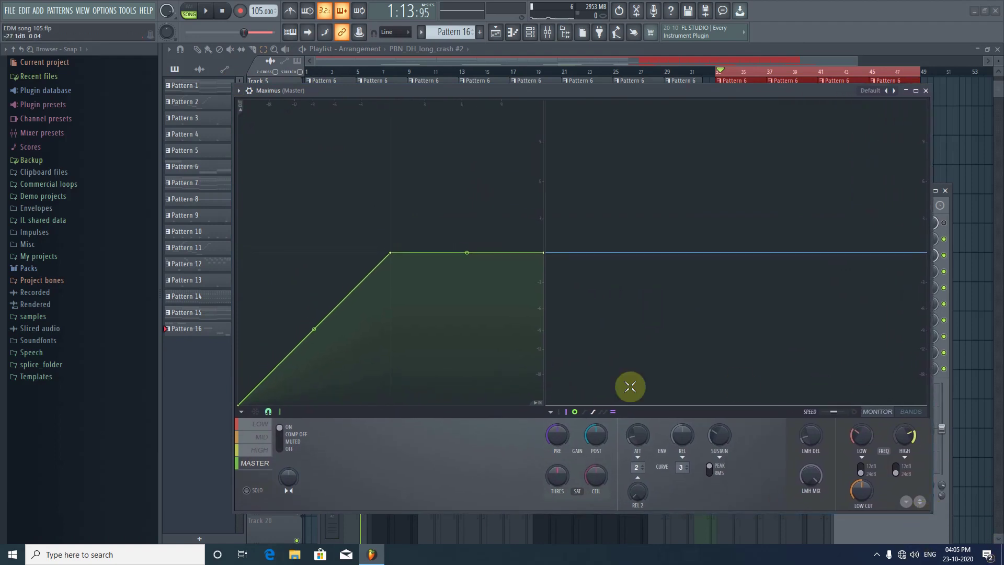
Step: Examine the default compression curves of the Low, Mid and High bands in Maximus
click(256, 426)
click(259, 437)
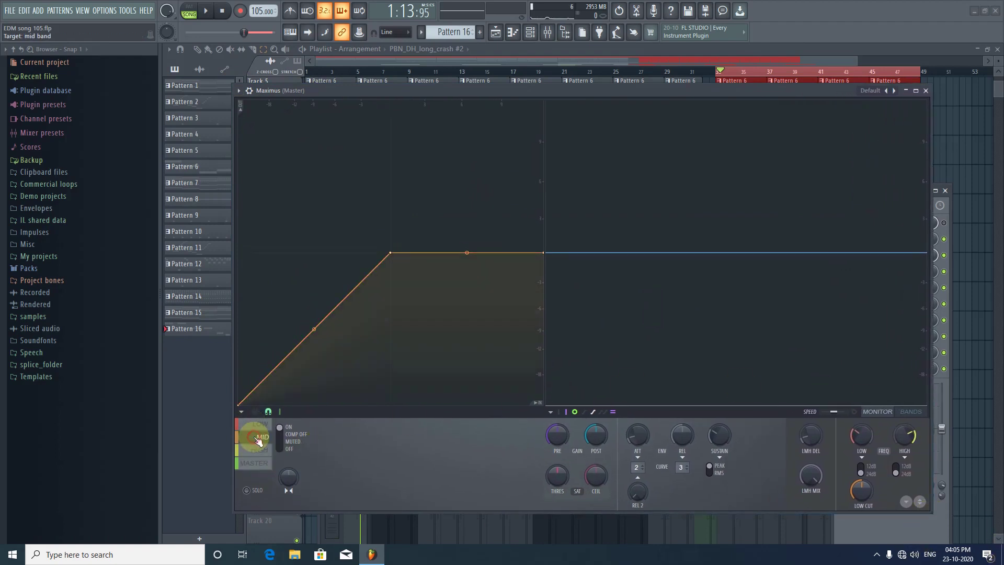
click(260, 450)
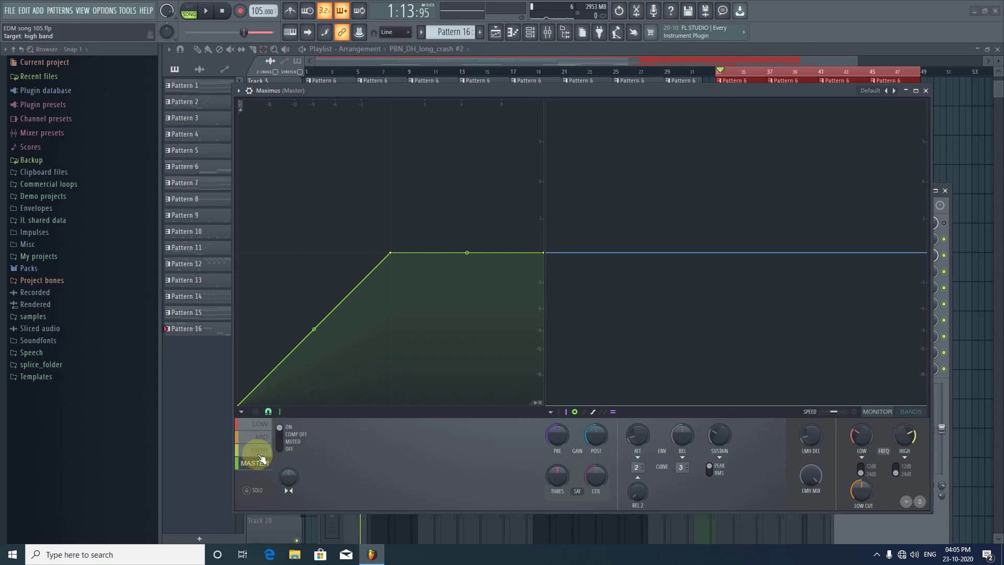
click(262, 424)
click(263, 437)
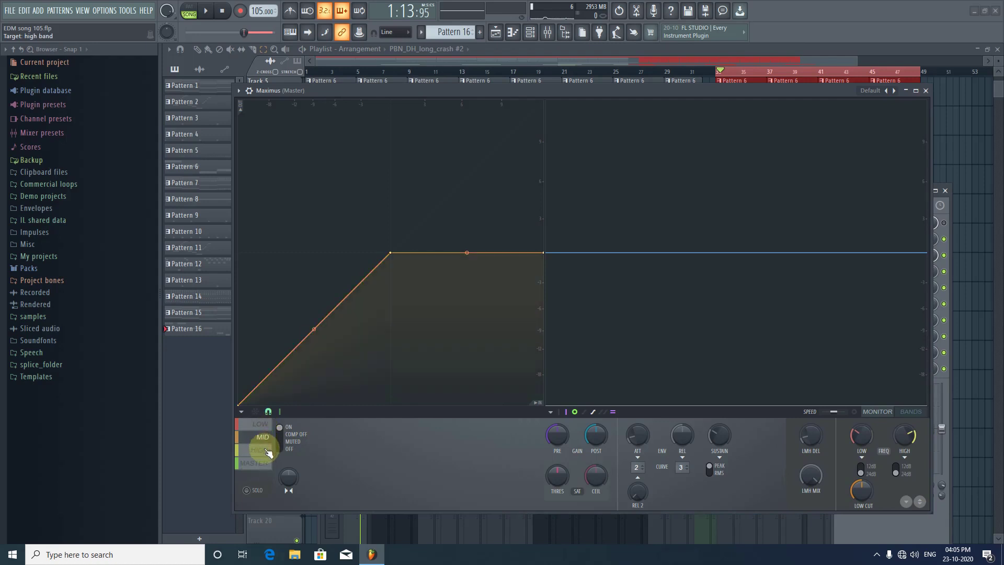
click(267, 450)
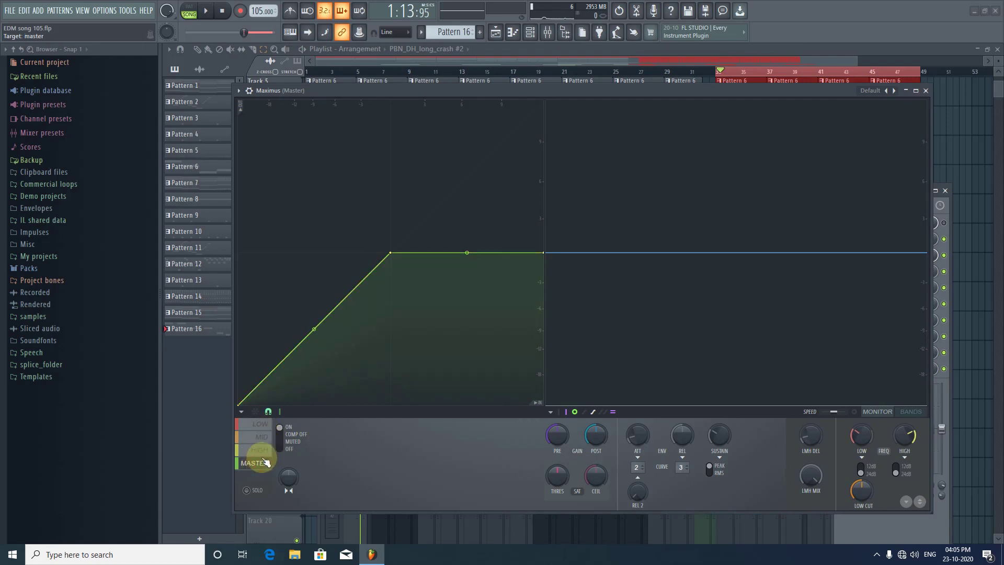
click(265, 423)
click(256, 438)
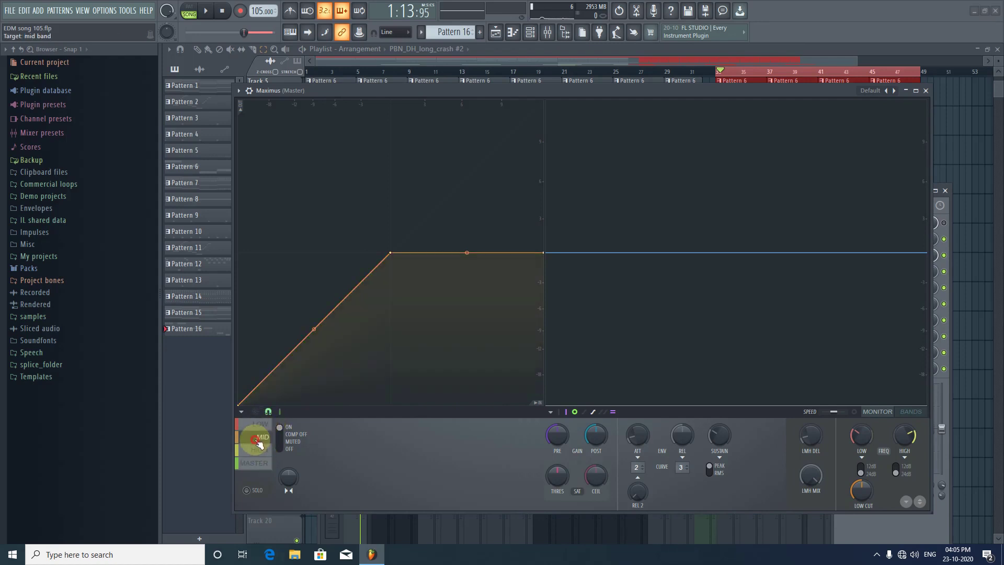
click(260, 451)
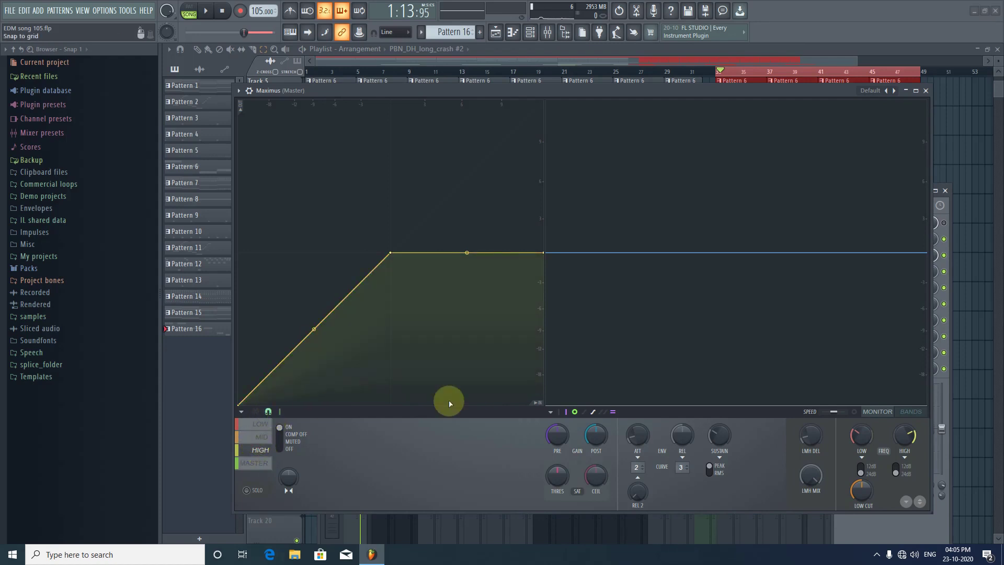
Step: Show the frequency bands display in Maximus and annotate its three regions with the red on-screen labels Low, Mid and High
click(910, 411)
drag(551, 89, 490, 95)
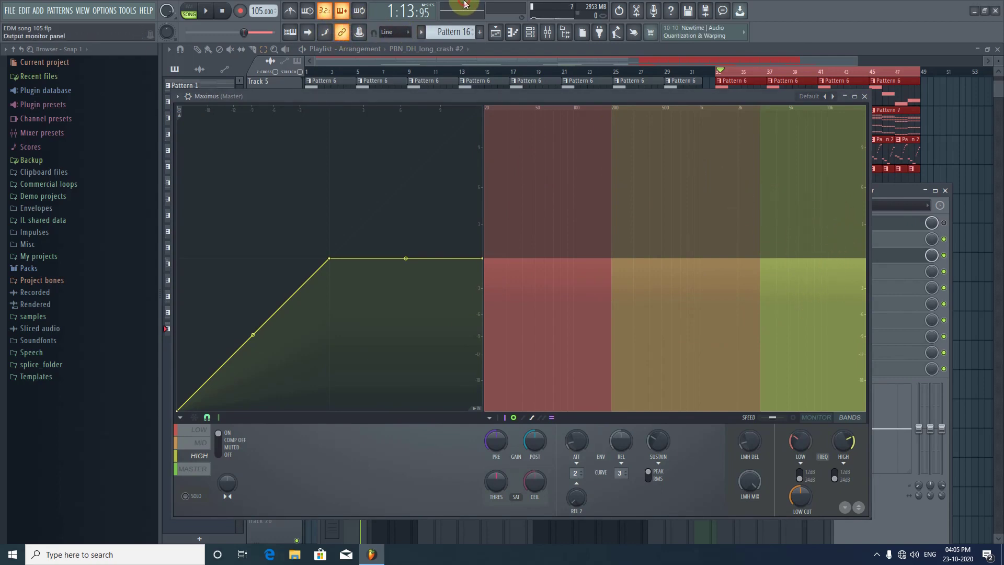
mouse_move(465, 4)
click(595, 6)
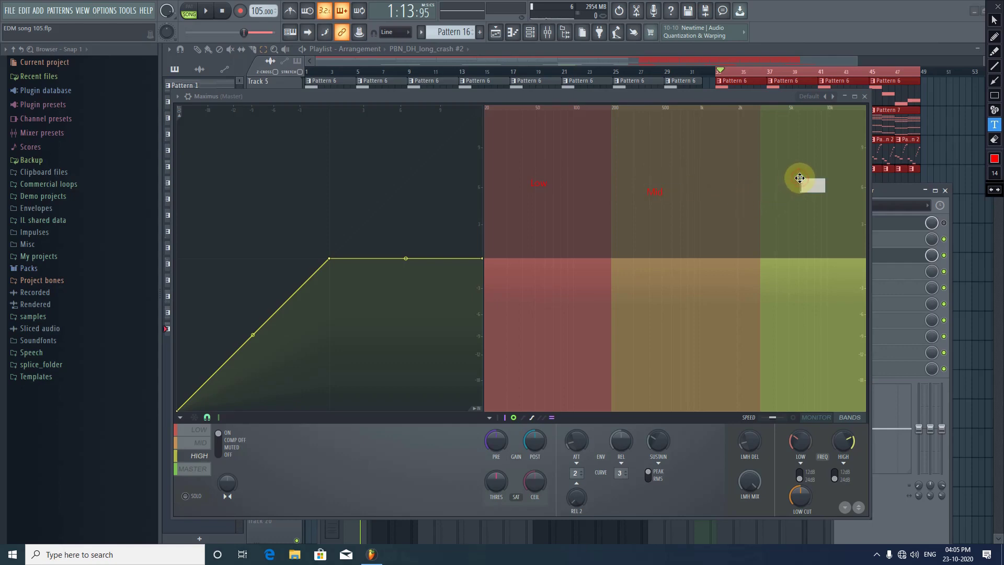
text(gh)
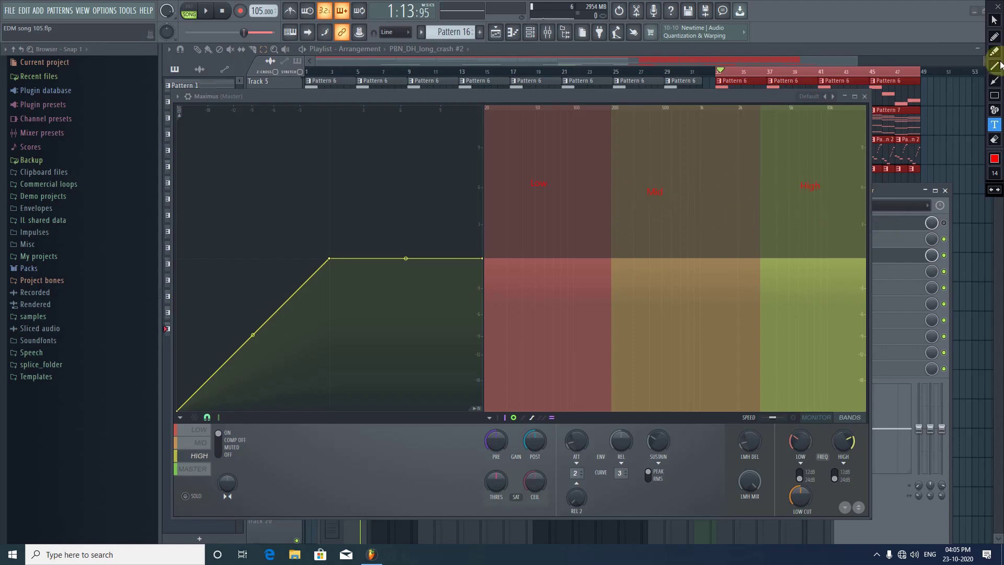
click(994, 19)
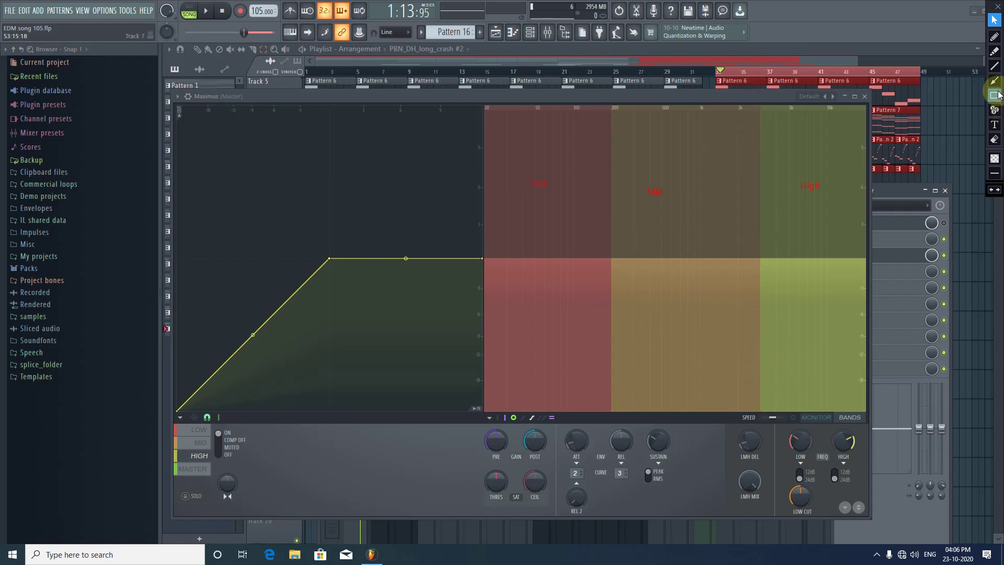
Step: Draw vertical purple annotation lines along the Low/Mid and Mid/High boundaries, and return to the normal cursor
click(994, 66)
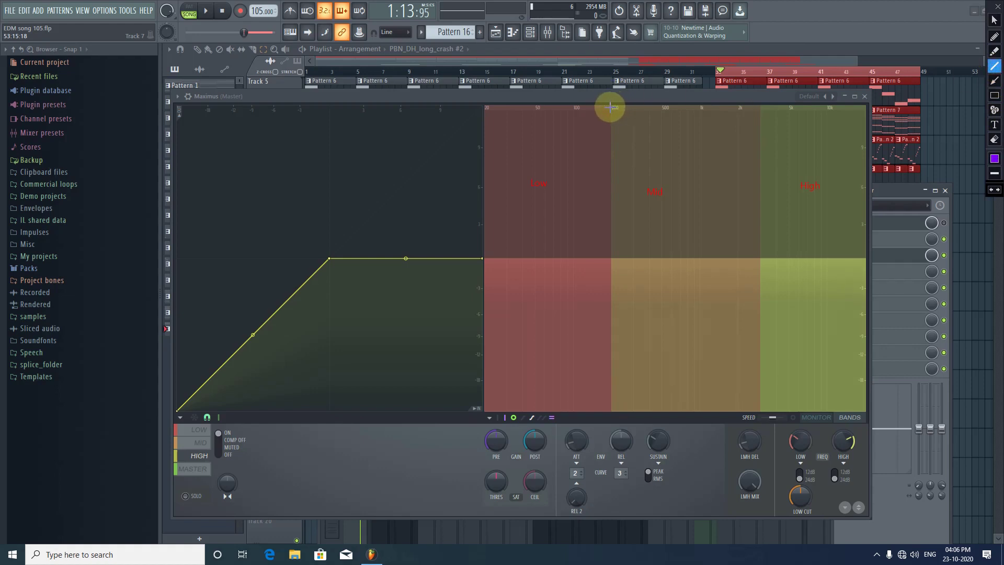
drag(610, 105, 613, 411)
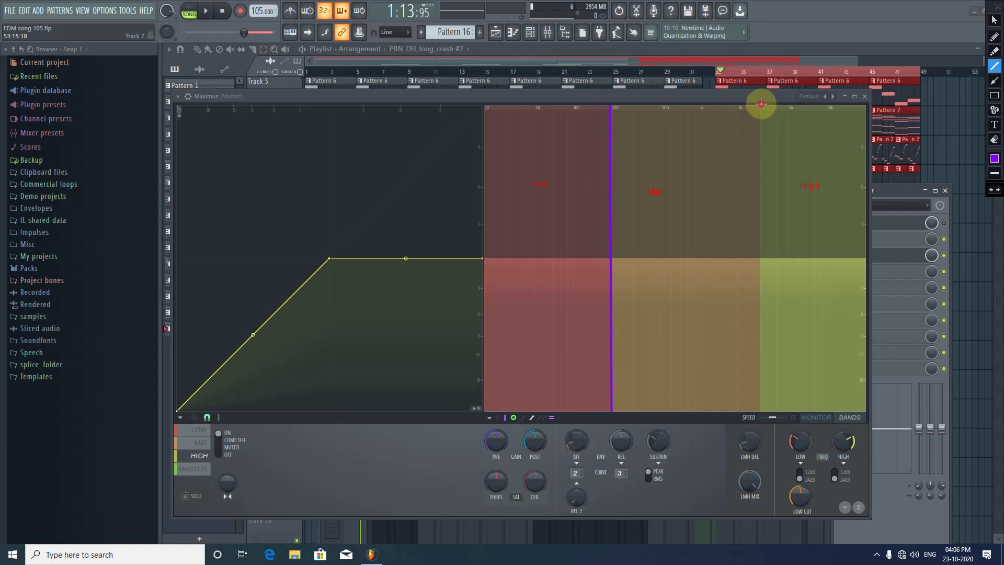
drag(761, 104, 762, 399)
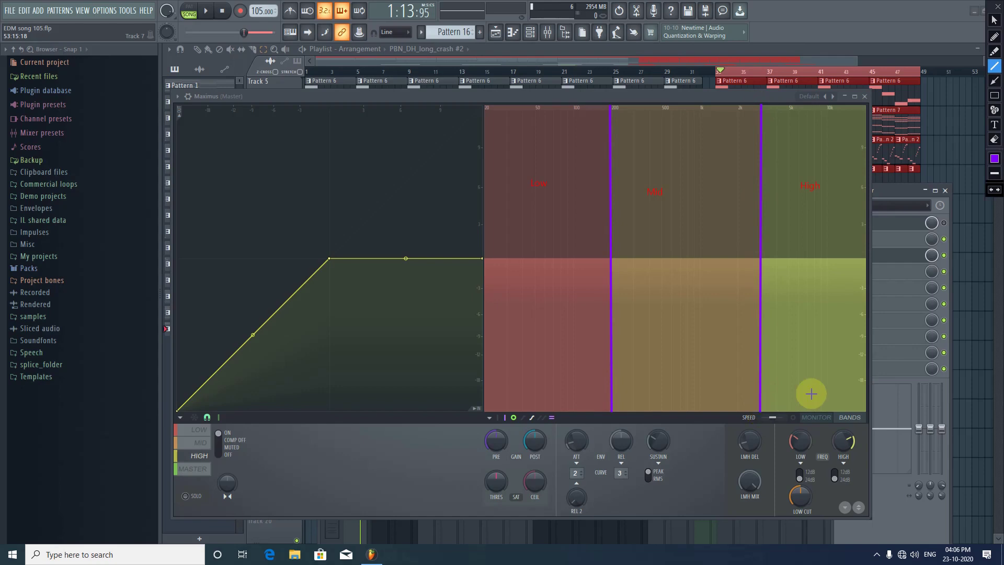
click(997, 29)
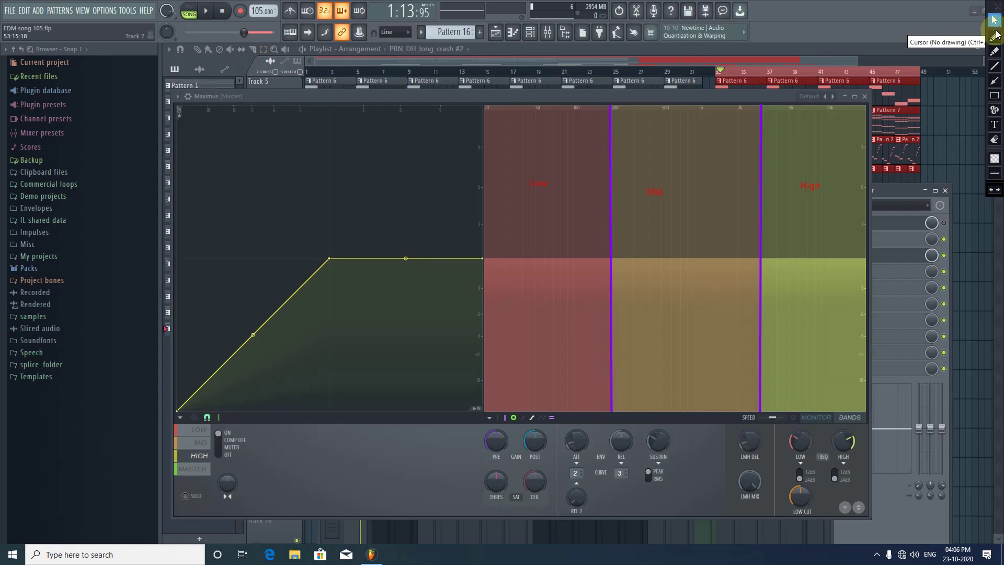
Step: Sweep the Low band frequency up into the mid region and back to about 215 Hz, and solo the Low band
drag(804, 446, 803, 424)
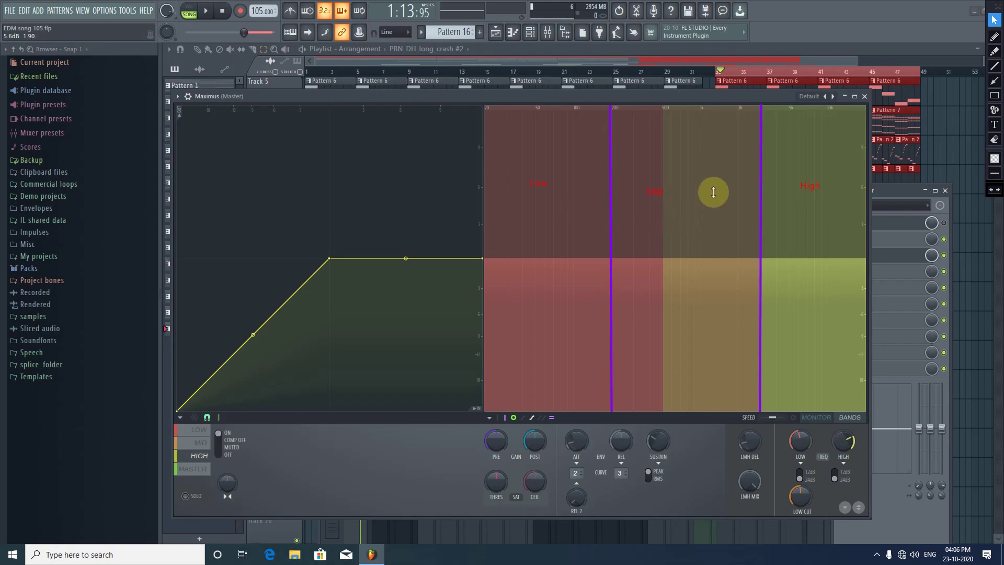
drag(800, 441, 800, 463)
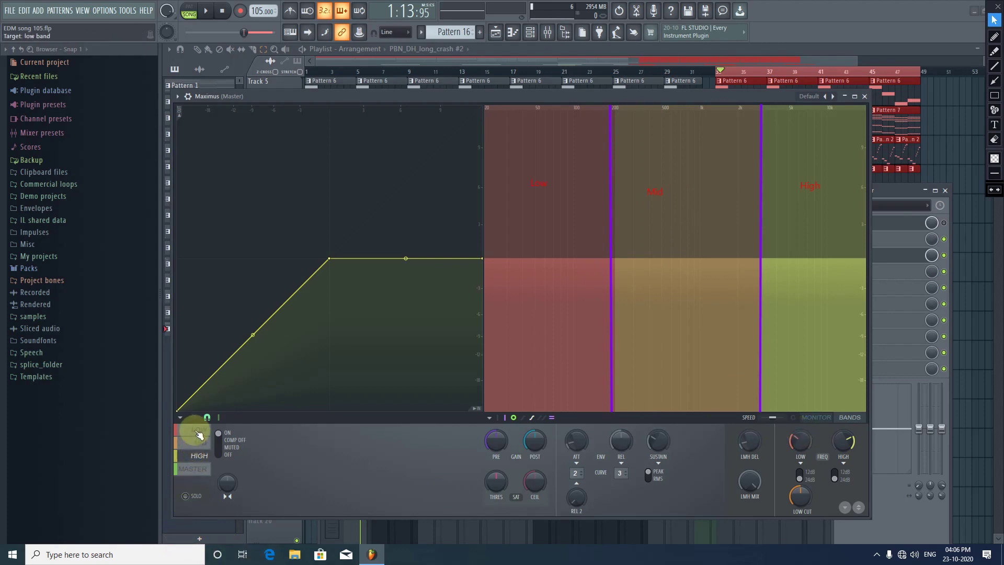
click(200, 432)
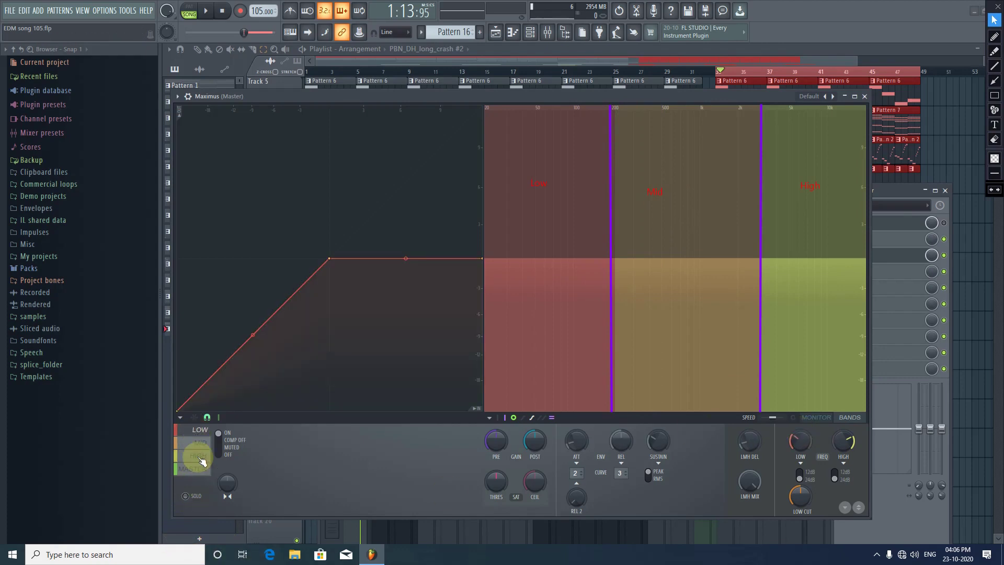
click(187, 497)
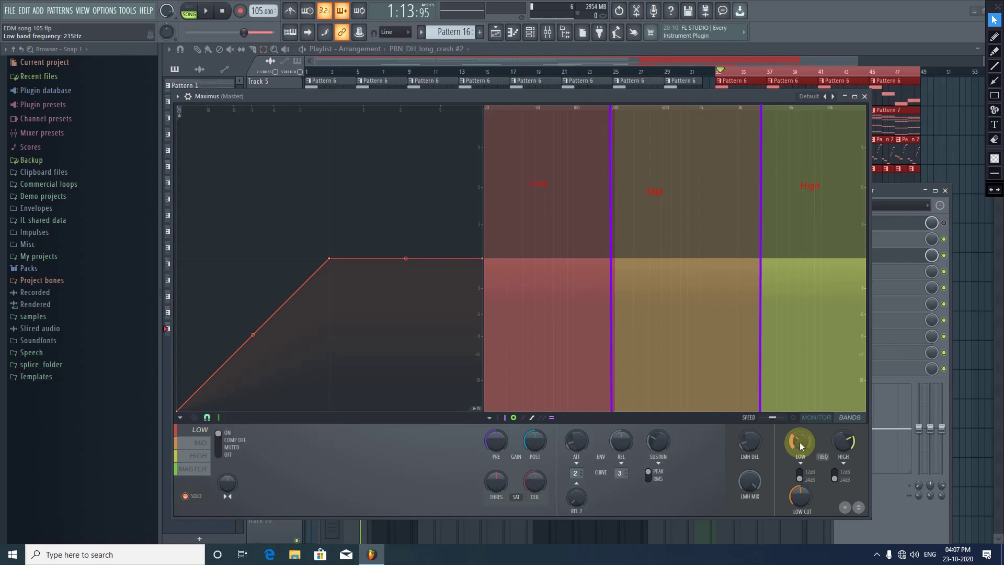
Step: Play the selected section with the Low band soloed, set the Low band frequency to 200 Hz, and stop playback
drag(802, 446, 801, 446)
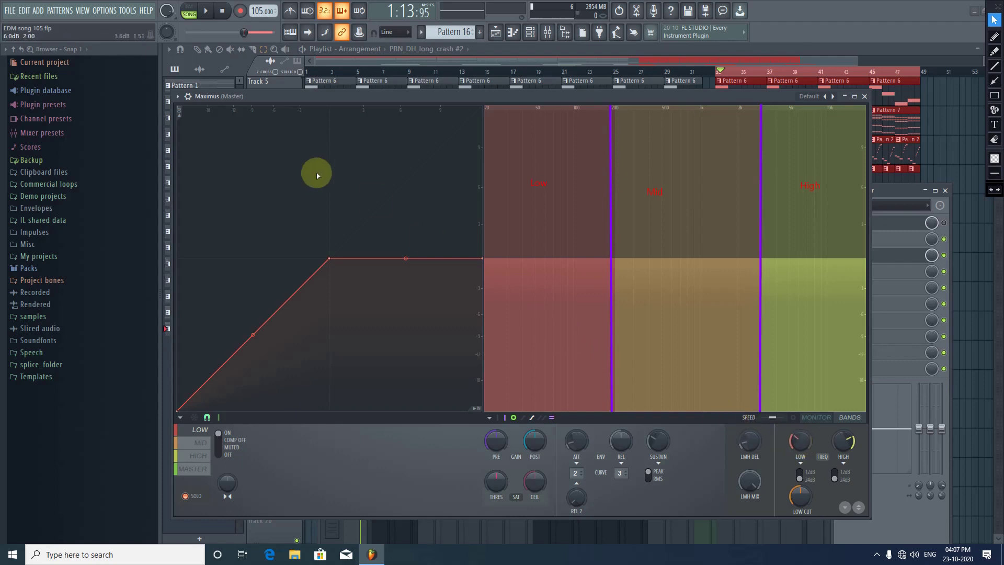
click(209, 11)
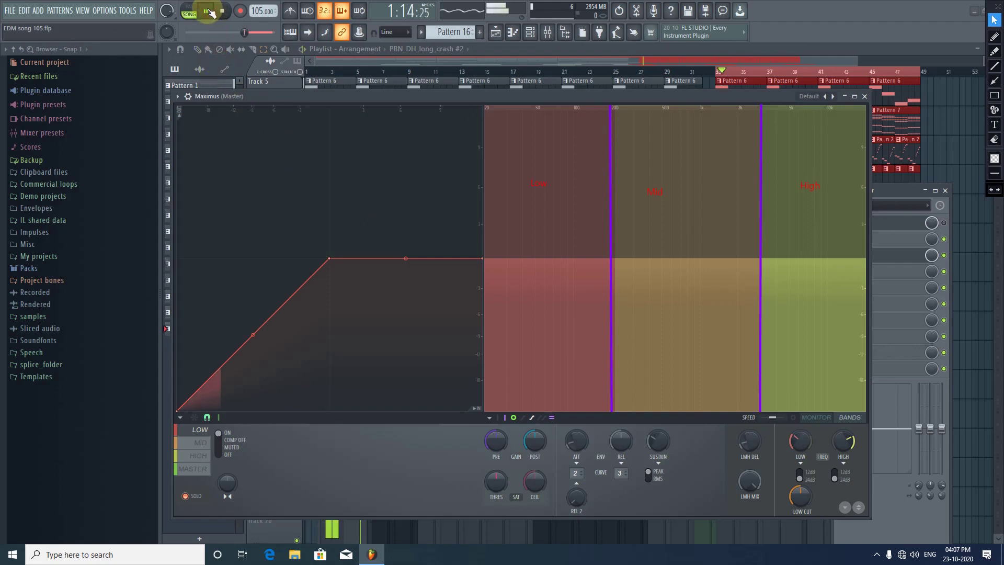
drag(800, 442, 800, 442)
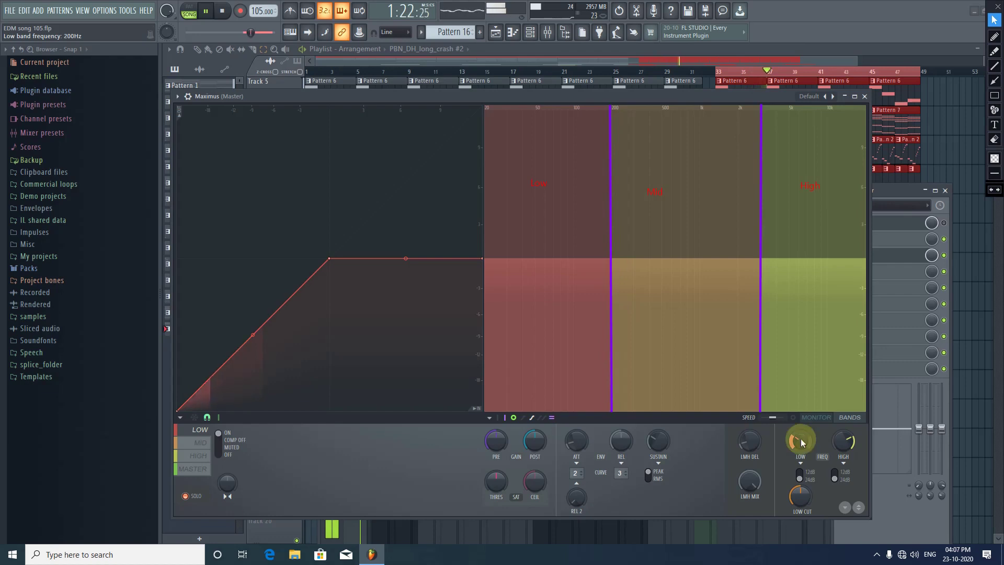
key(space)
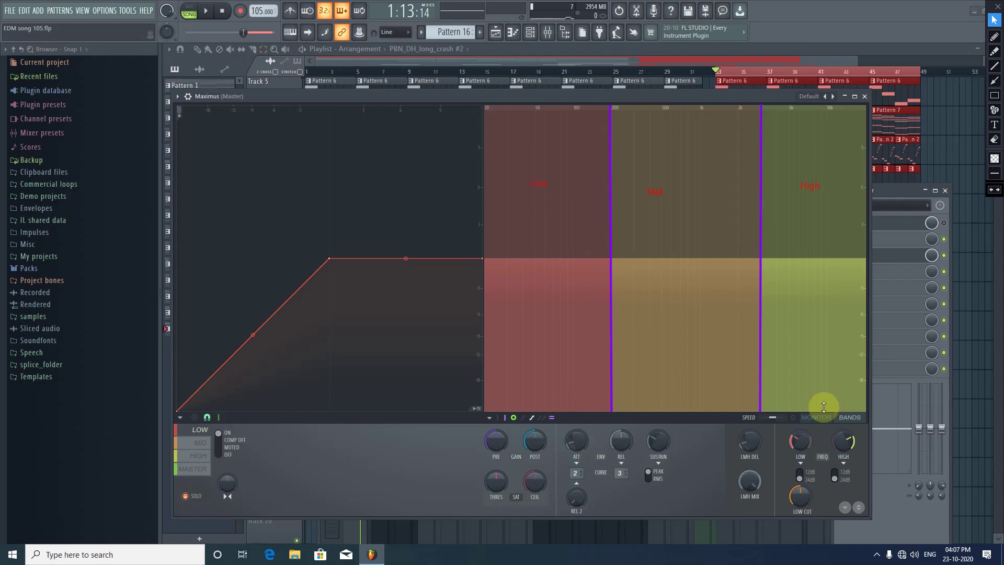
Step: Select the High band and play it soloed while raising the High band frequency to about 4.5 kHz, and stop playback
click(192, 458)
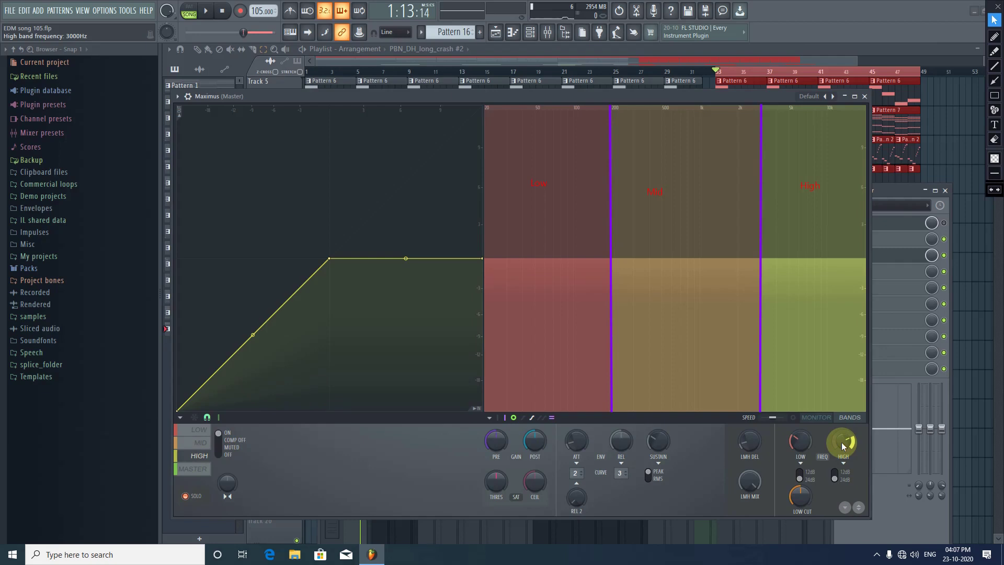
click(205, 10)
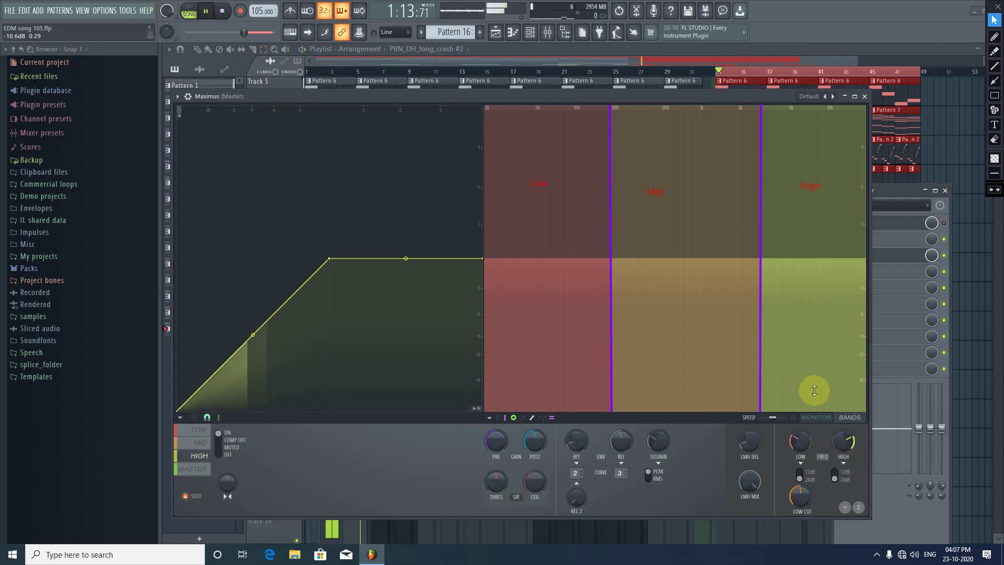
drag(843, 442, 843, 426)
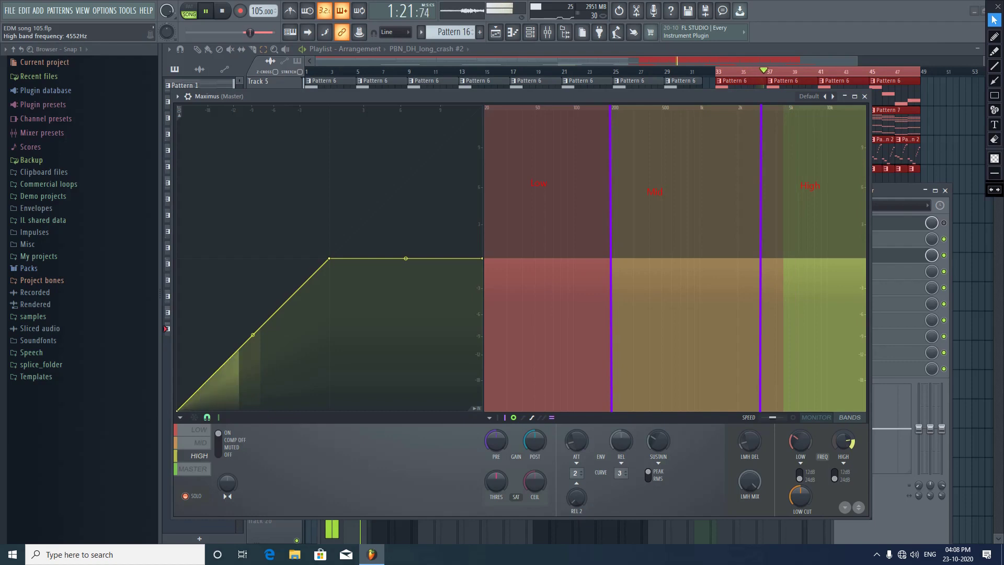
drag(844, 441, 843, 442)
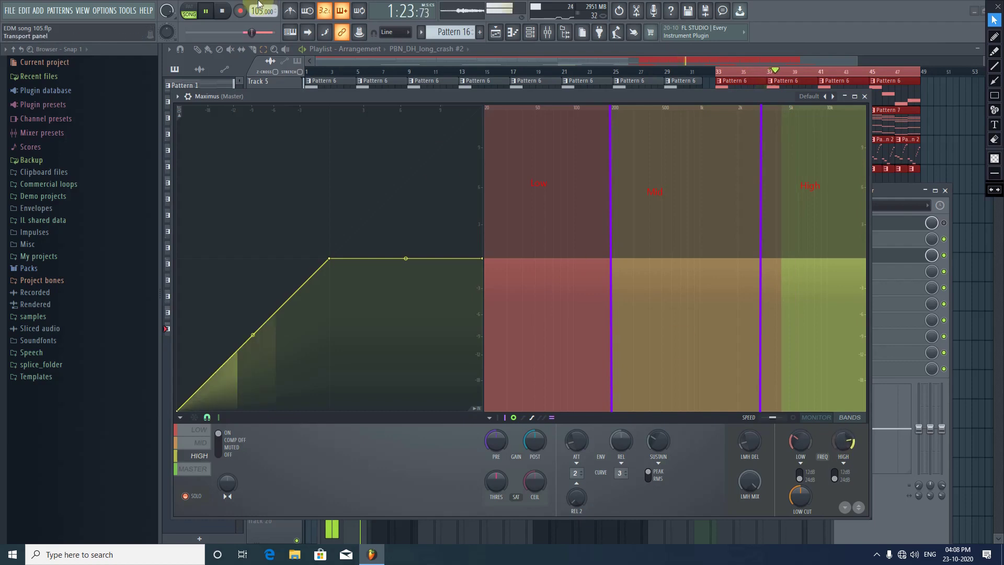
key(space)
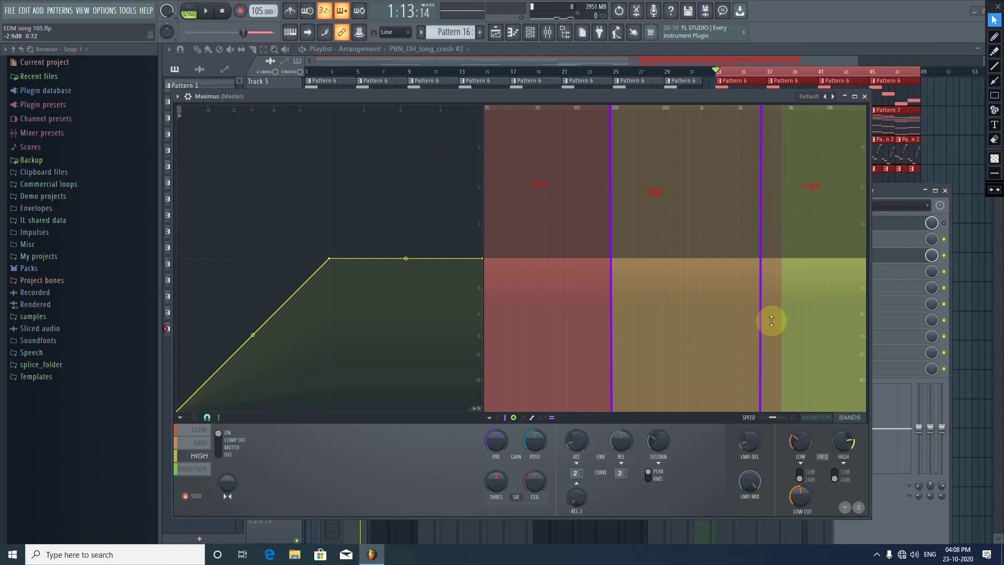
Step: Draw red annotation arrows pointing up at the Mid/High boundary and at the Low/Mid boundary in Maximus's band display
click(994, 81)
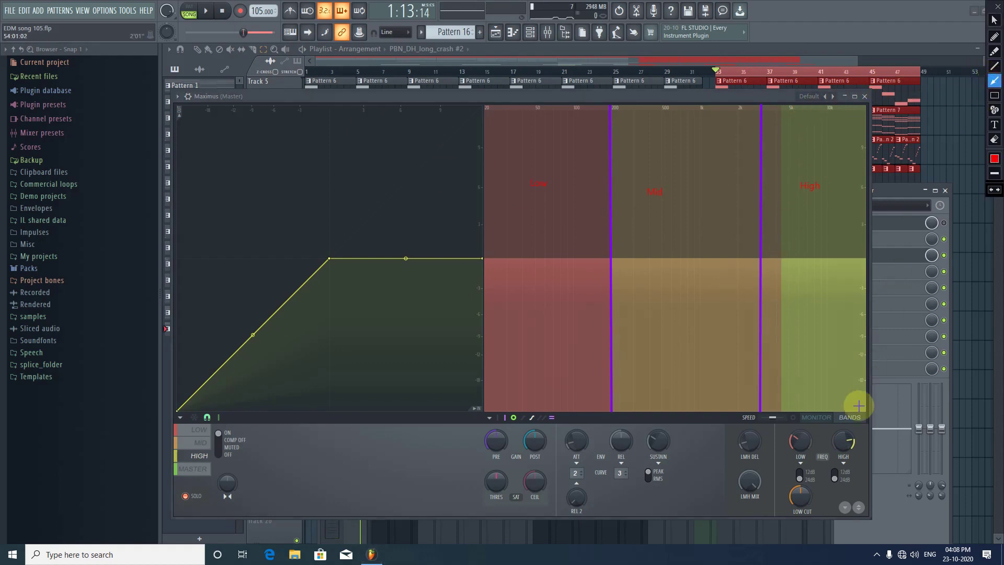
drag(780, 425, 779, 372)
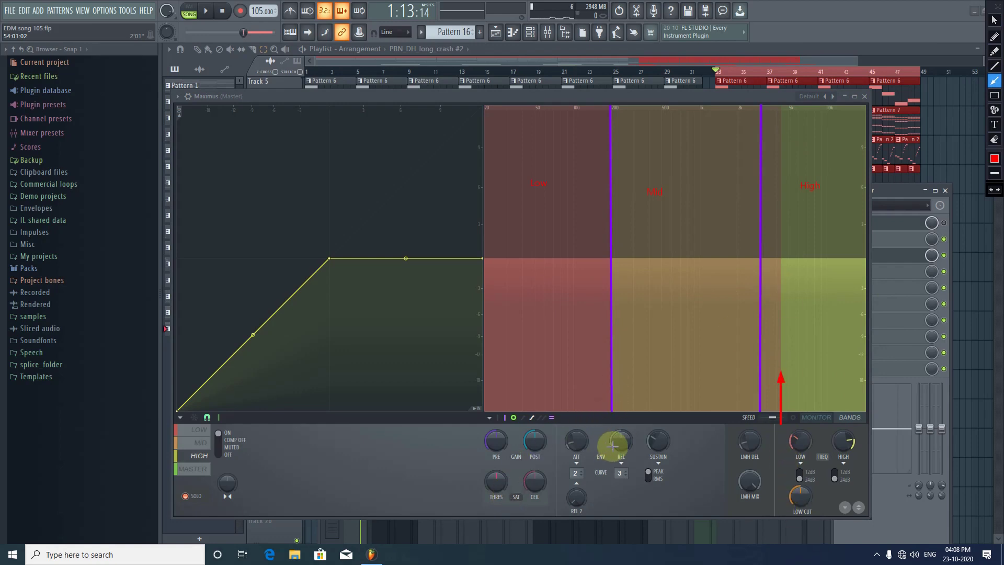
drag(613, 443, 613, 393)
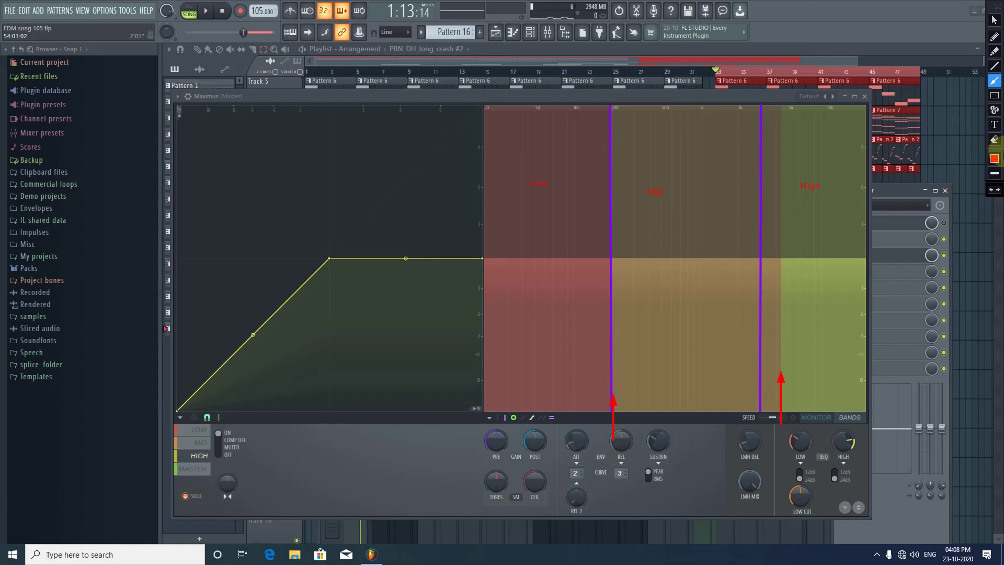
Step: Erase all the arrows, lines and band labels drawn over Maximus, and return to the normal cursor
click(994, 139)
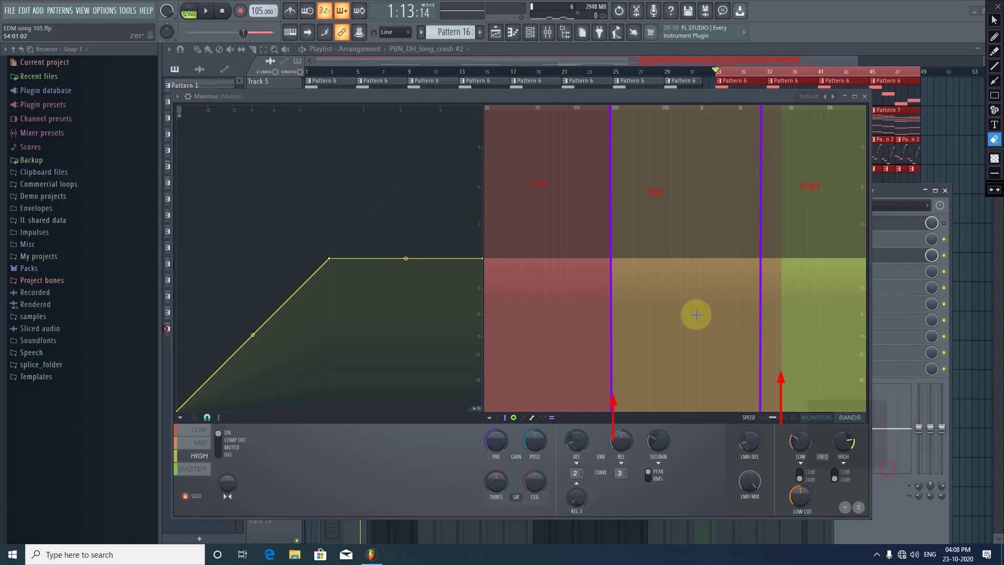
mouse_move(695, 315)
mouse_down()
mouse_move(400, 105)
mouse_move(386, 70)
mouse_up()
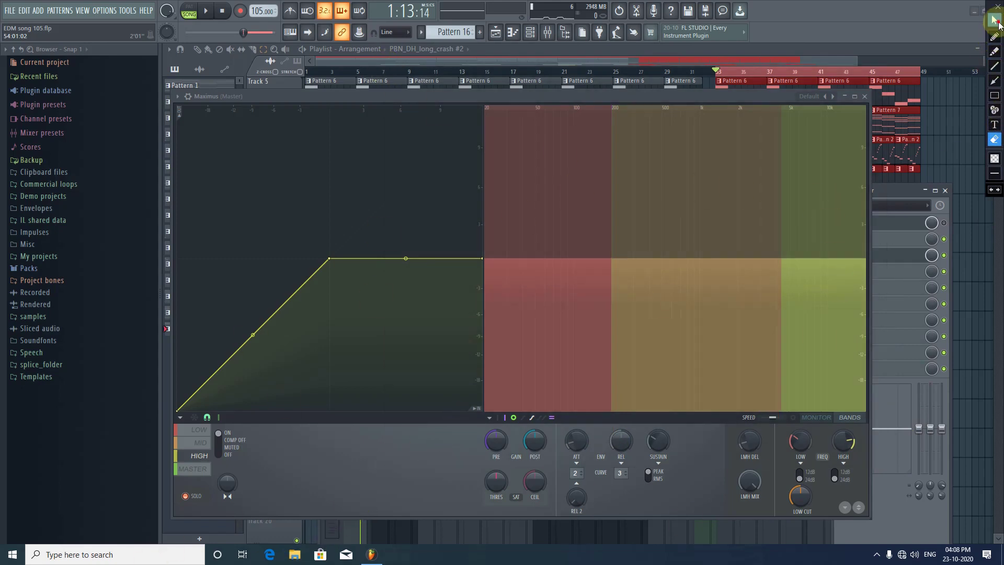
click(994, 20)
Step: Turn off the High band's solo and move Maximus's Low cut frequency off its 20 Hz setting
click(192, 496)
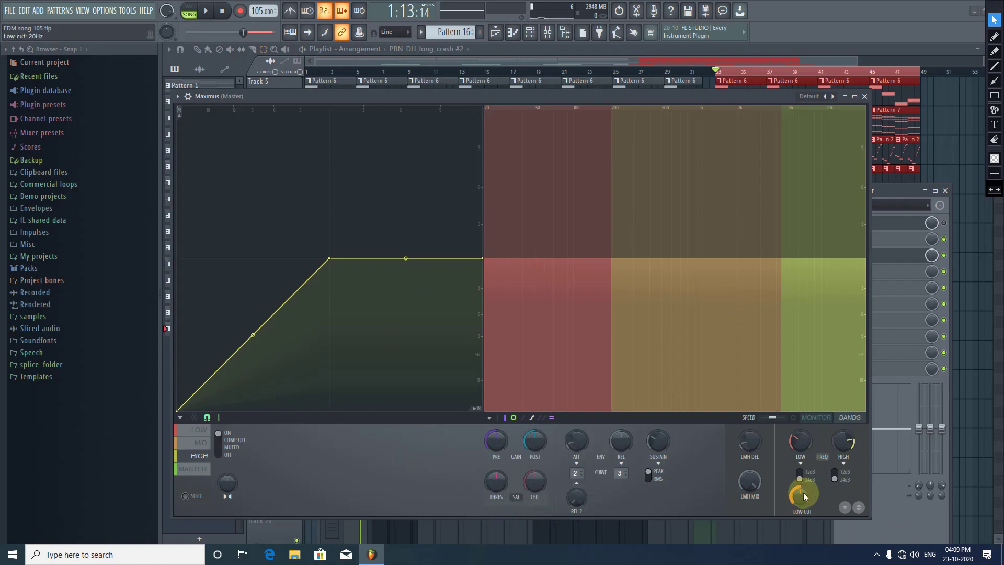
drag(800, 496, 800, 469)
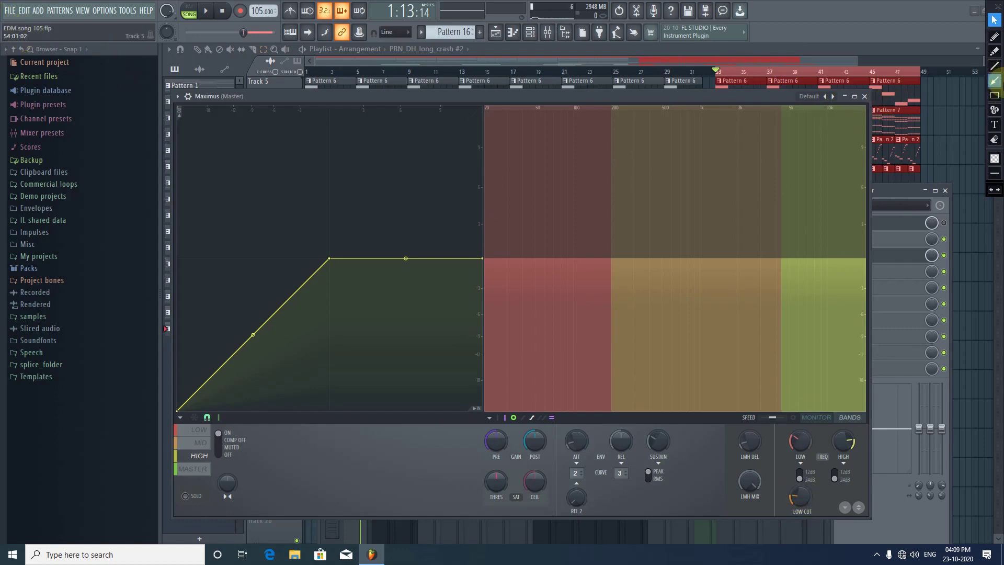
Step: Draw a red rectangle around the hint panel that shows parameter values, and return to the normal cursor
click(995, 94)
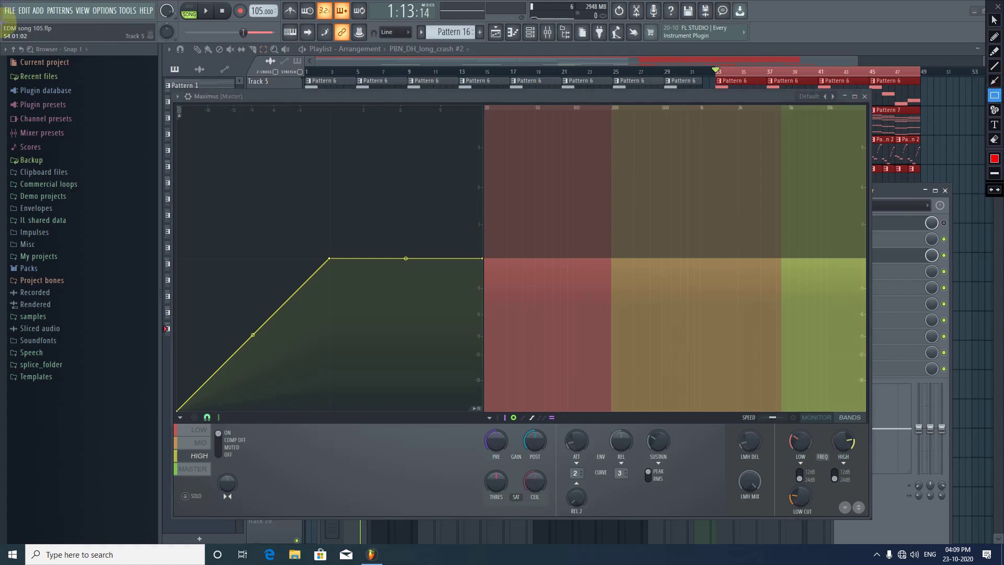
mouse_move(4, 23)
mouse_down()
mouse_move(52, 42)
mouse_move(161, 45)
mouse_up()
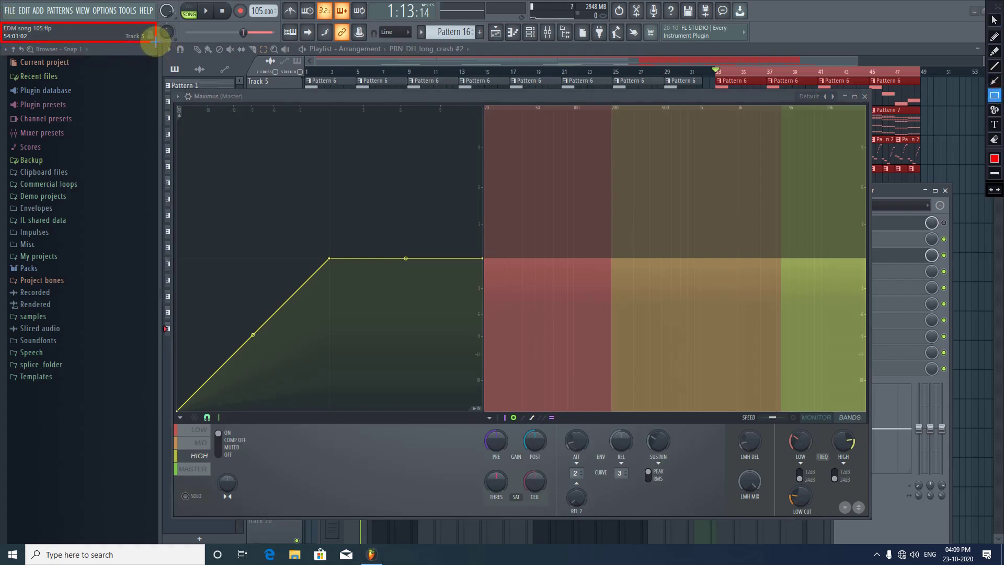
click(995, 20)
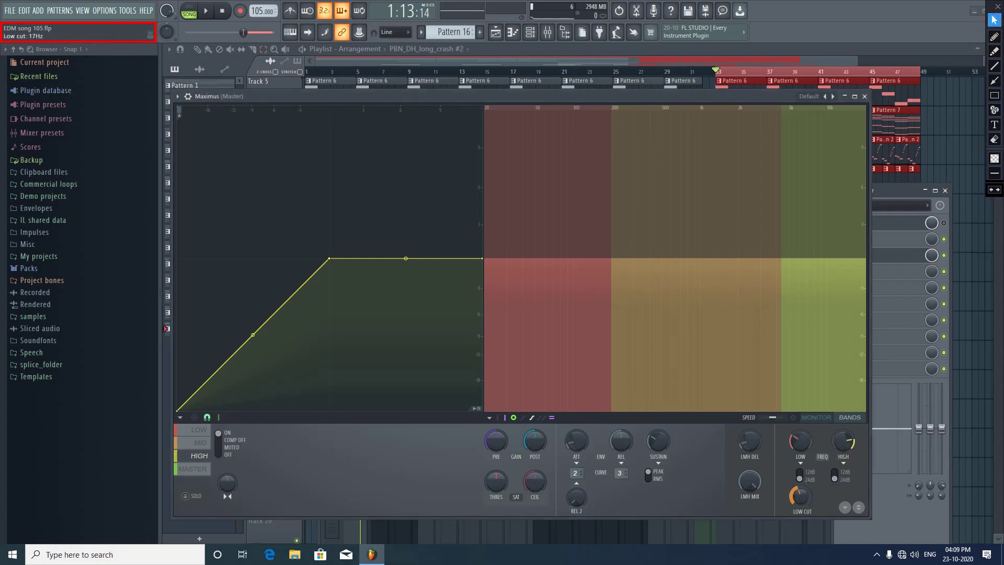
Step: Fine-tune Maximus's Low cut frequency, raising it to 21 Hz and easing it slightly back
mouse_move(800, 495)
mouse_down()
mouse_move(800, 486)
mouse_move(798, 498)
mouse_up()
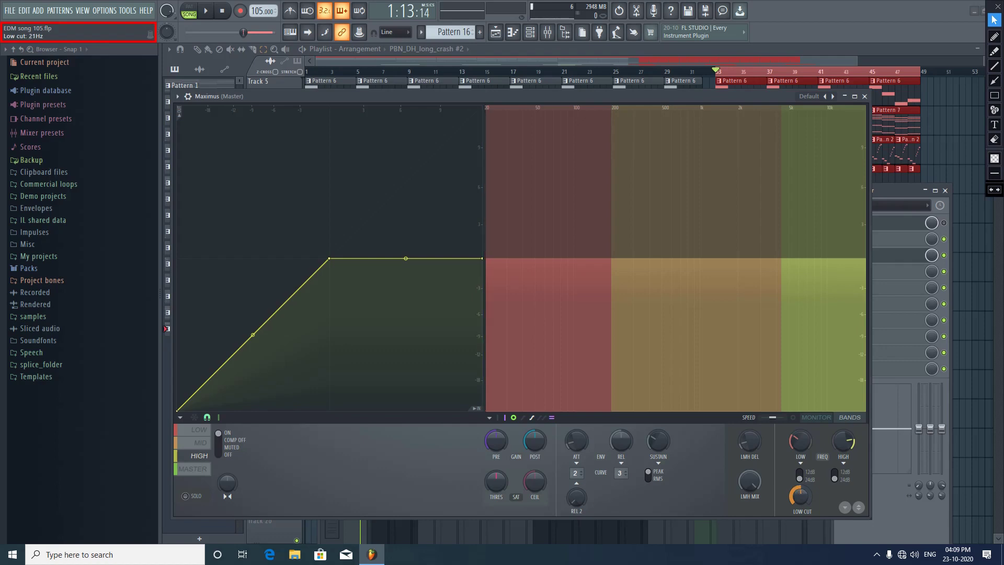
click(798, 500)
drag(805, 494, 805, 499)
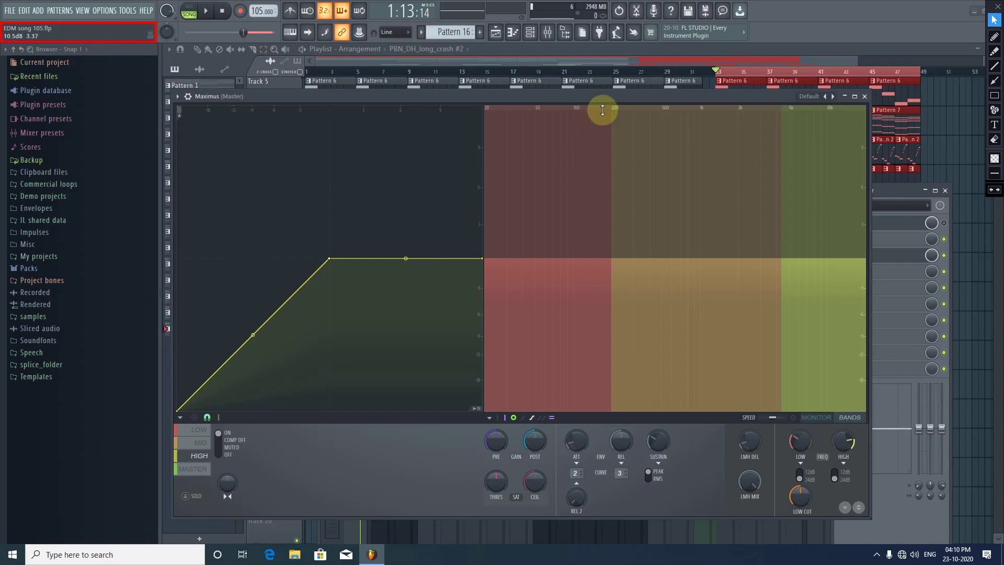
Step: Move Maximus clear of the mixer and load Fruity Parametric EQ 2 into slot 2 of the Master track
drag(608, 97, 406, 298)
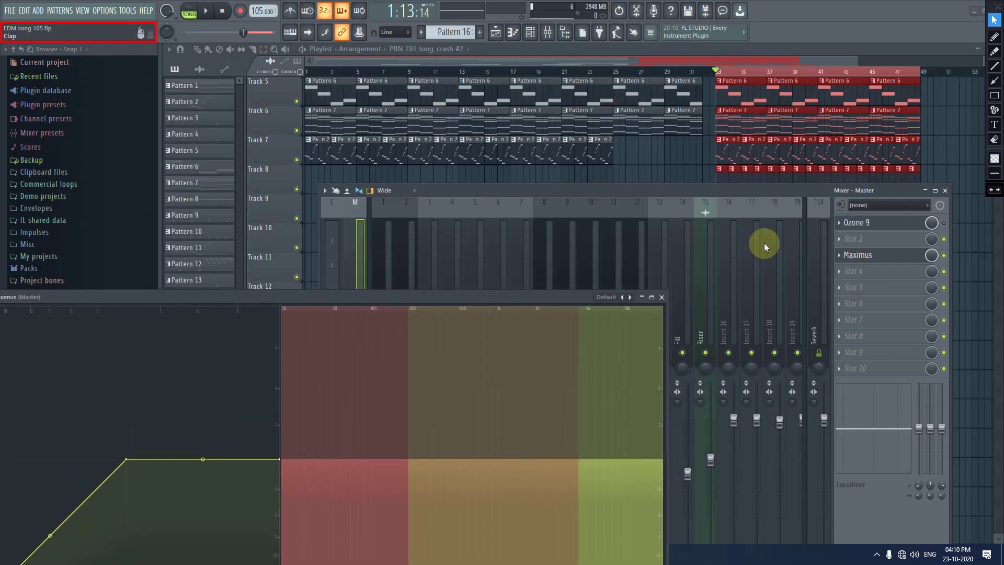
click(841, 240)
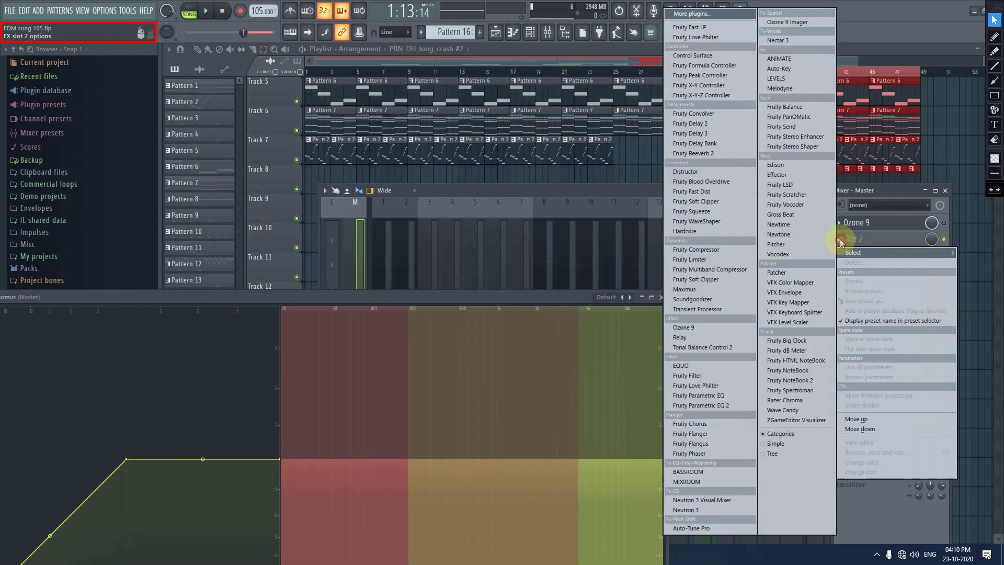
click(734, 406)
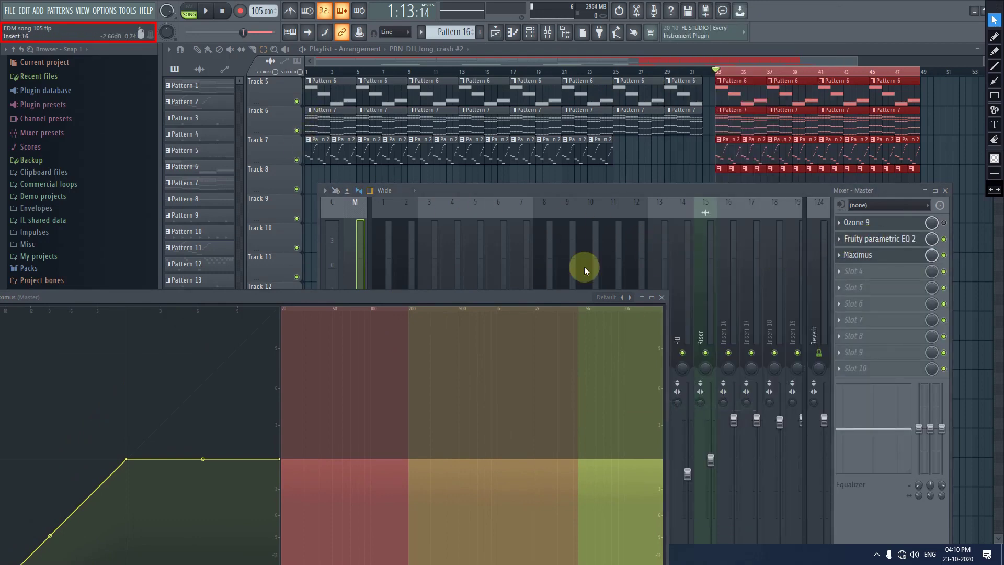
Step: Shift Maximus below the equalizer and play the song to view its spectrum in Fruity Parametric EQ 2, pausing playback after a few bars
click(485, 295)
drag(485, 296, 475, 410)
click(476, 377)
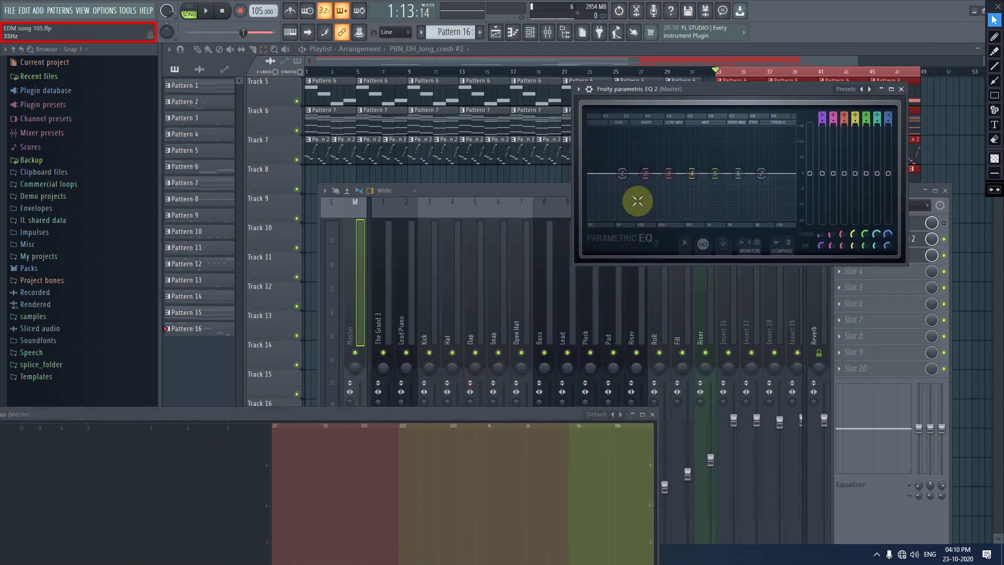
click(206, 11)
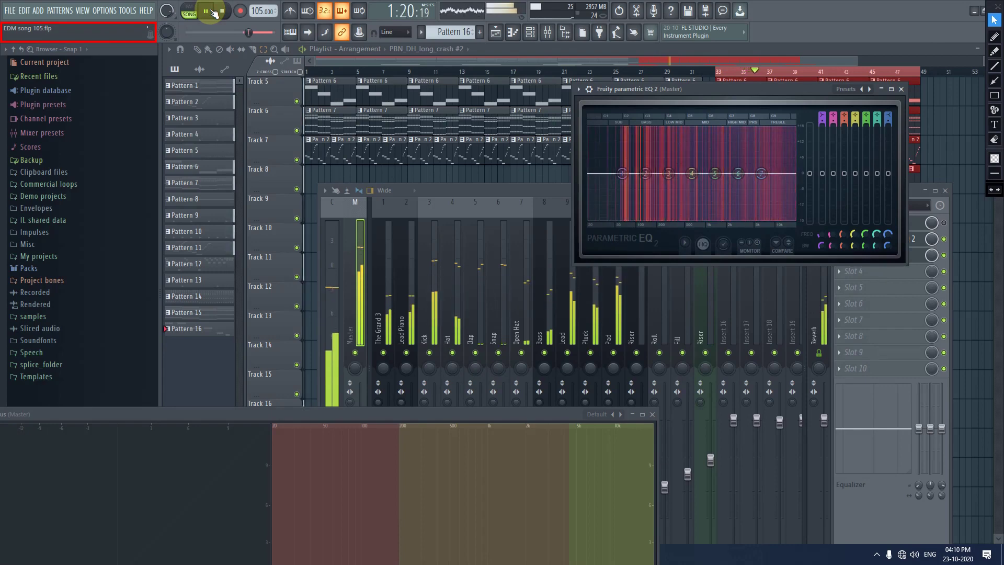
click(214, 13)
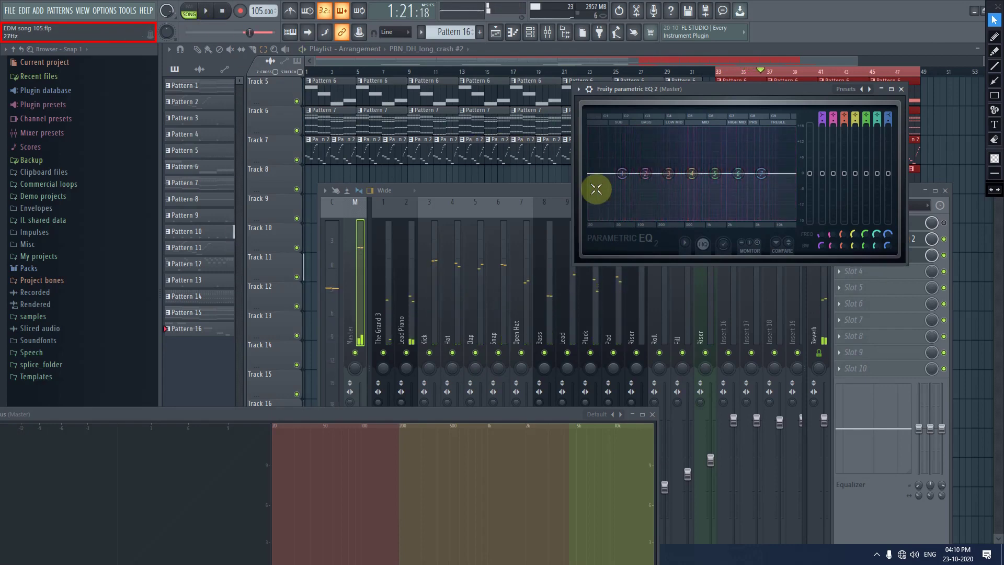
Step: Bring Maximus back into view beside Fruity Parametric EQ 2, and close the equalizer's window
drag(464, 417, 586, 92)
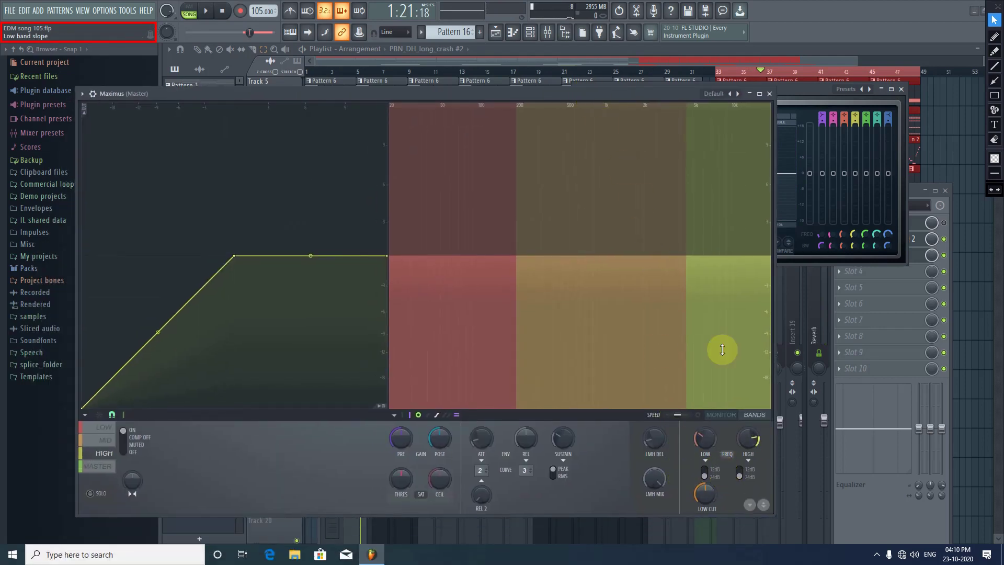
drag(808, 92, 959, 263)
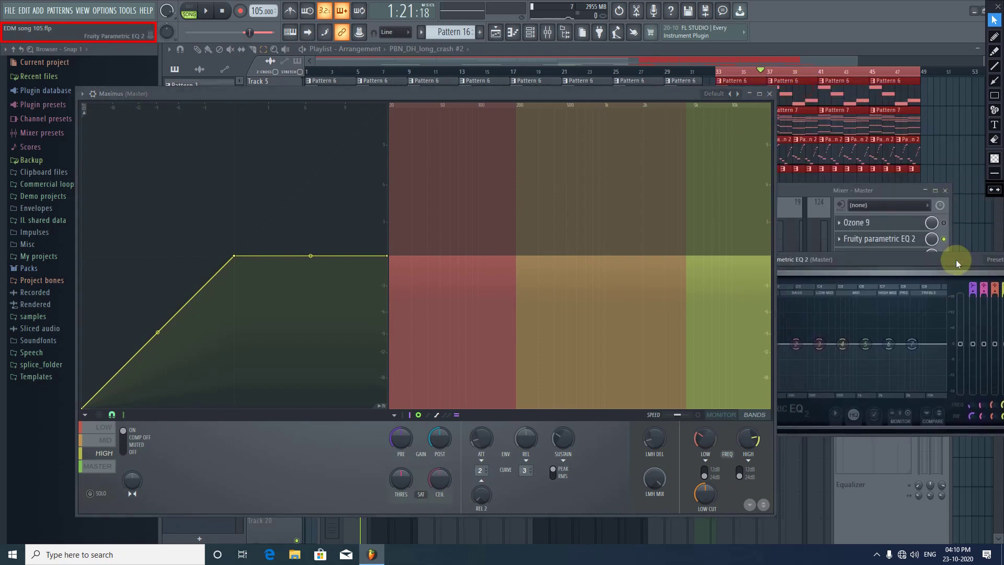
drag(631, 92, 625, 95)
drag(548, 120, 427, 152)
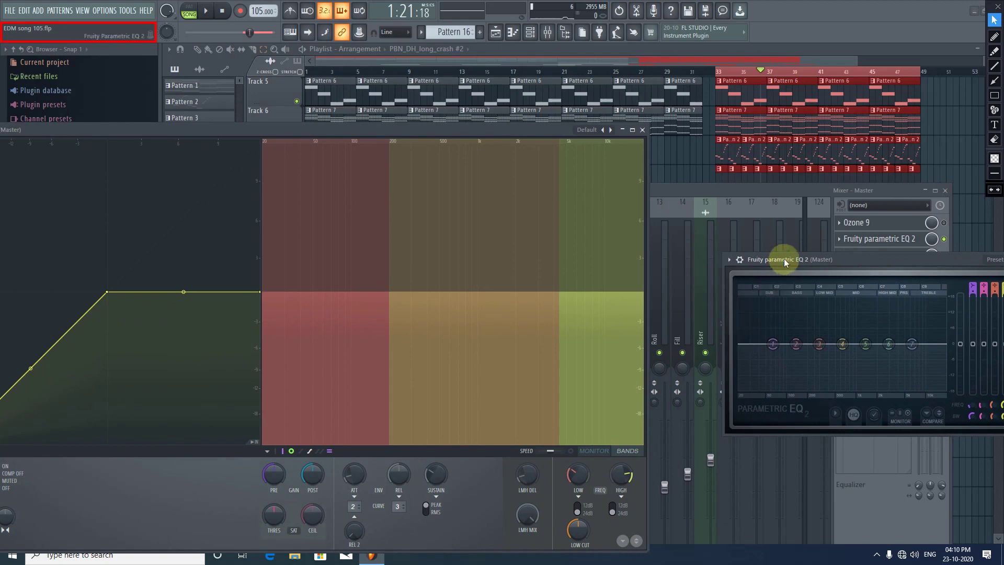
drag(781, 265, 563, 256)
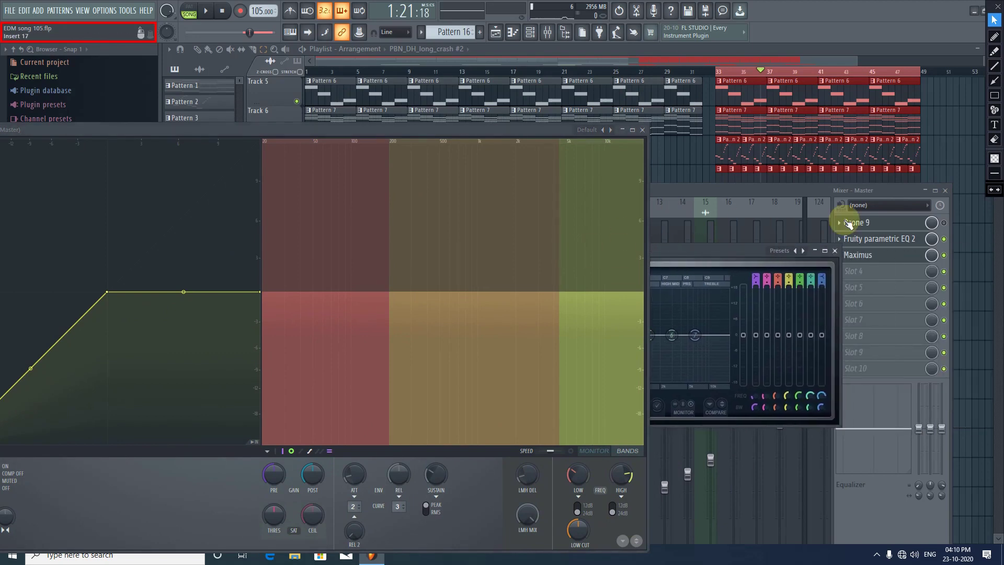
click(834, 252)
Step: Rearrange the mixer and Maximus windows so that all mixer tracks and the Master effect slots are unobstructed
double_click(663, 189)
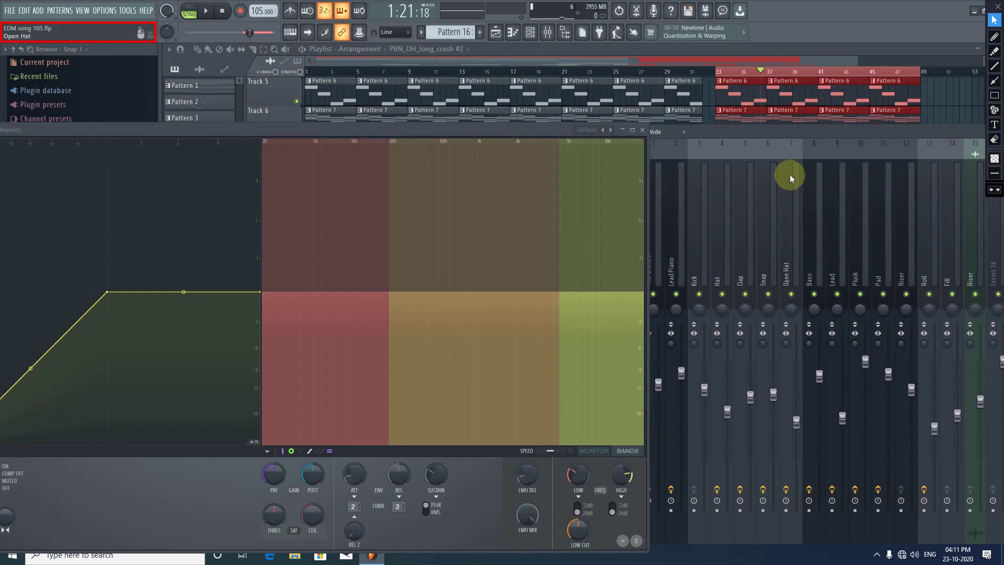
drag(784, 134, 430, 133)
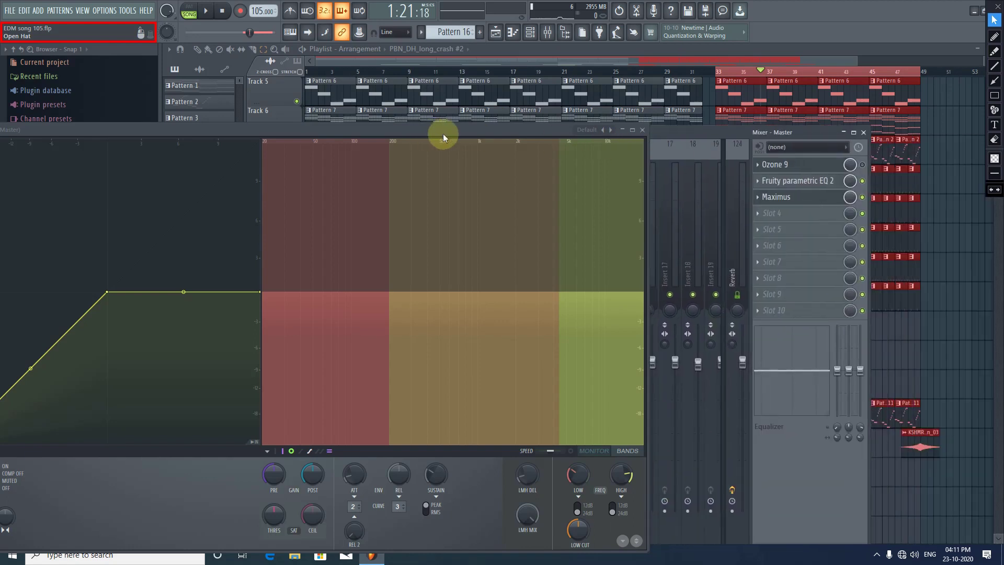
drag(538, 128, 254, 364)
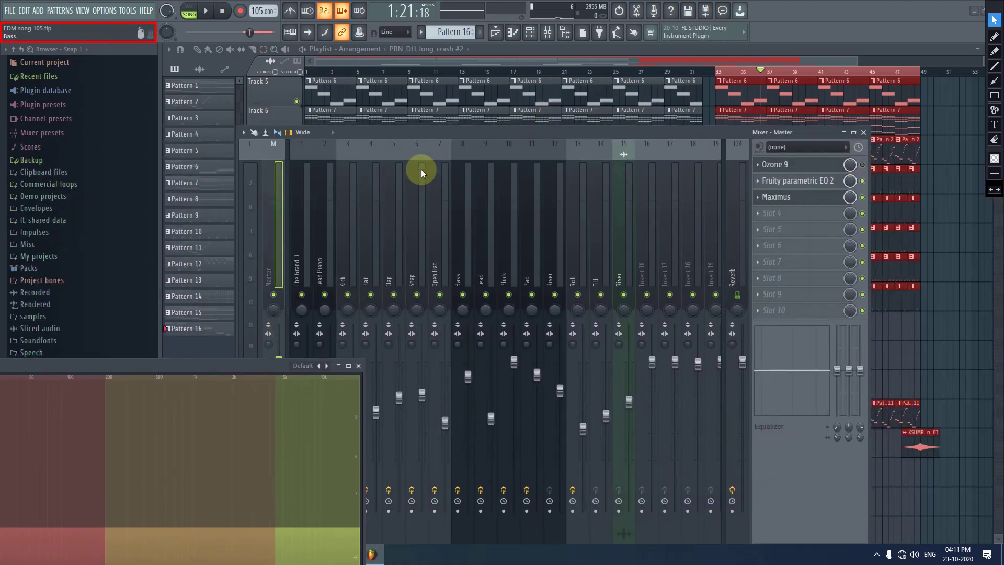
drag(423, 133, 480, 73)
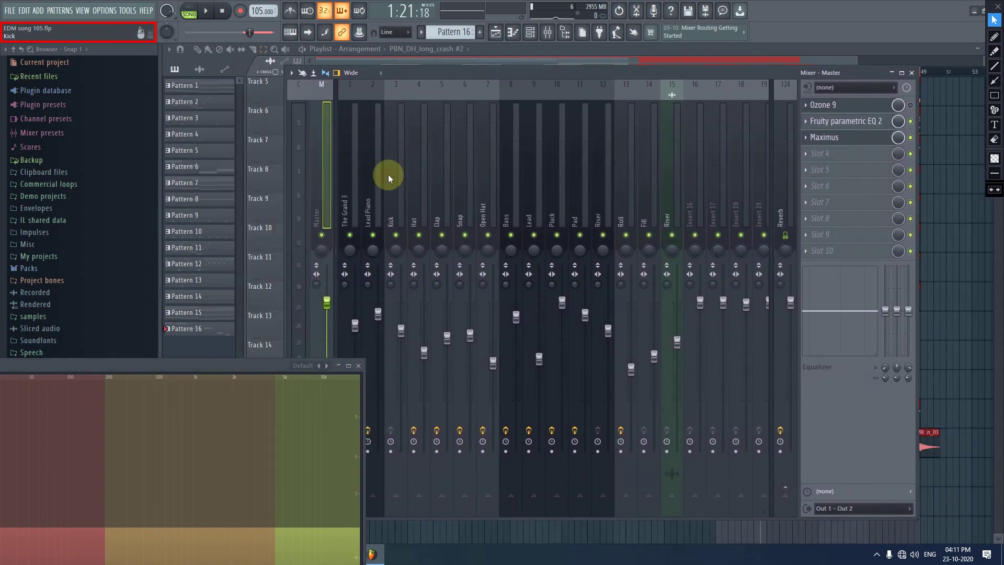
Step: Review the effect slots on the mixer tracks from The Grand 3 to Riser, reselect the Master track, and reset the playback position
drag(341, 197, 669, 242)
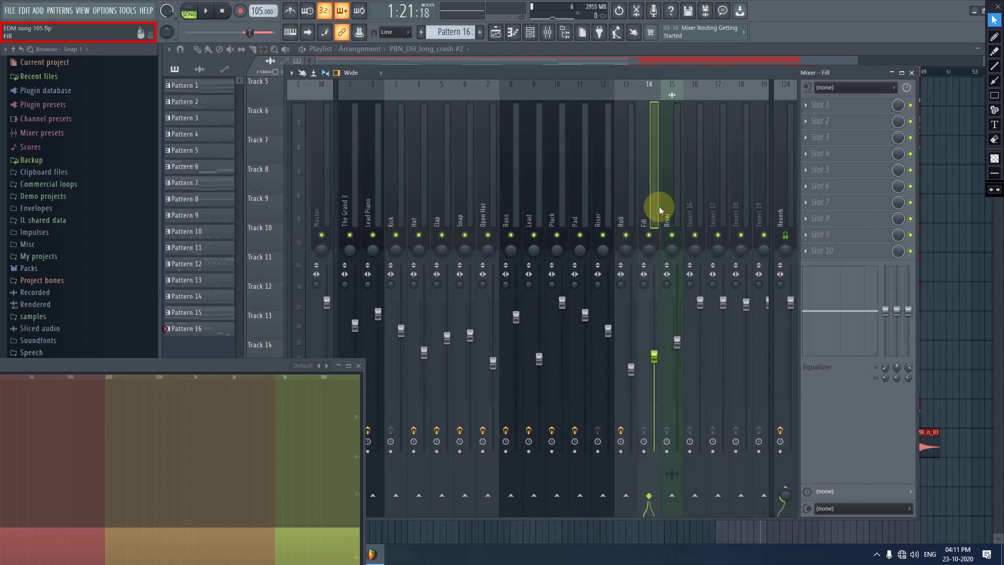
click(671, 210)
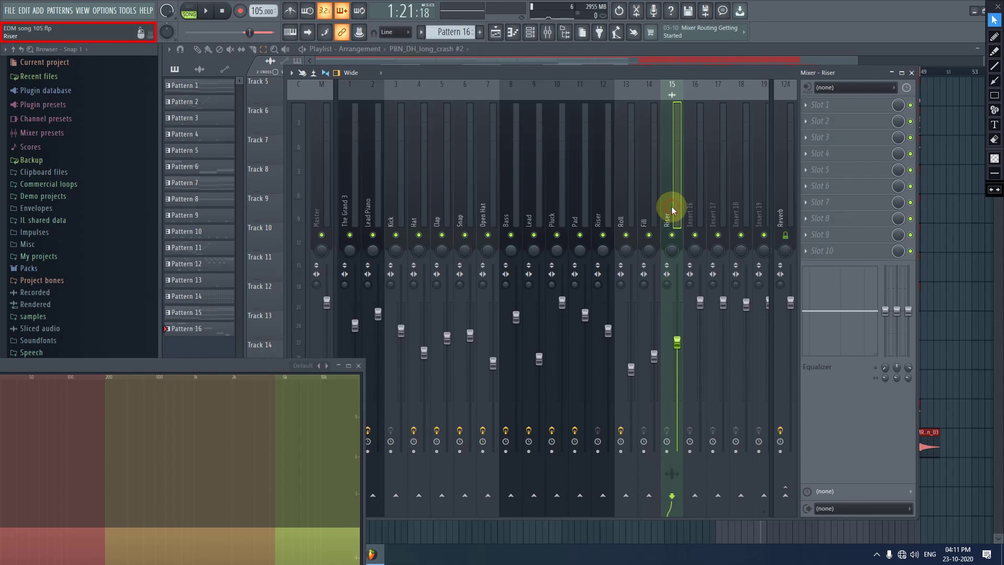
click(653, 209)
click(626, 210)
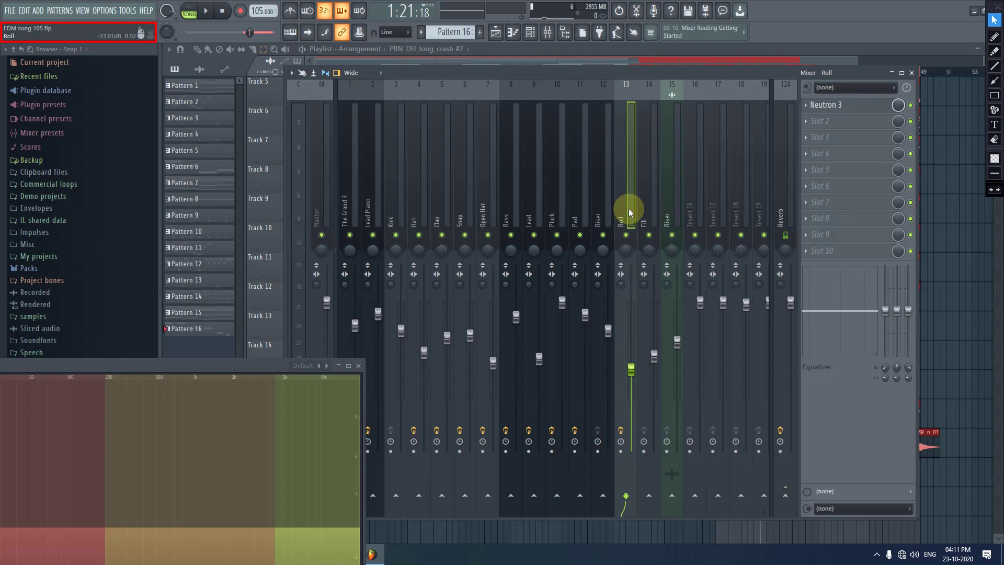
drag(639, 202, 318, 206)
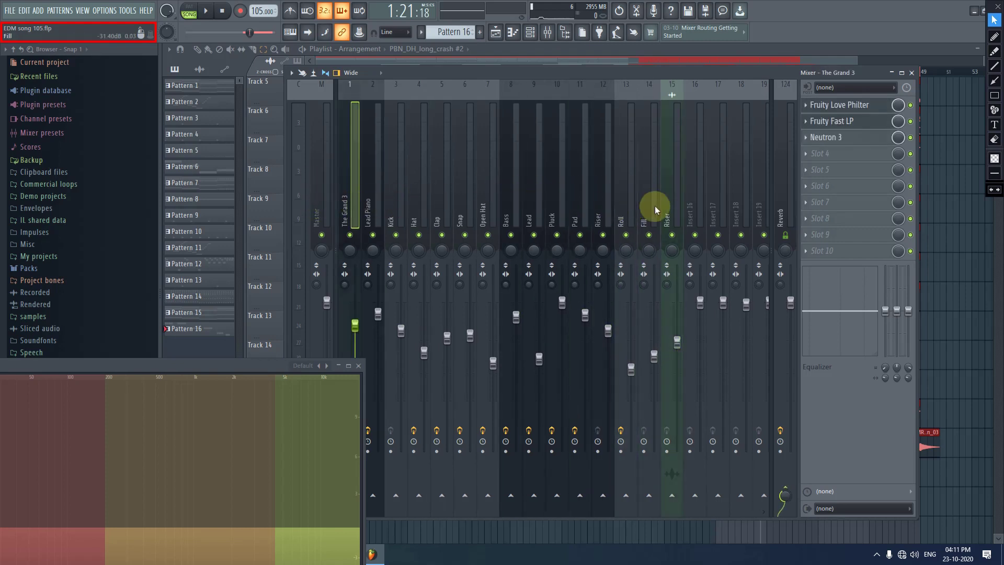
click(321, 194)
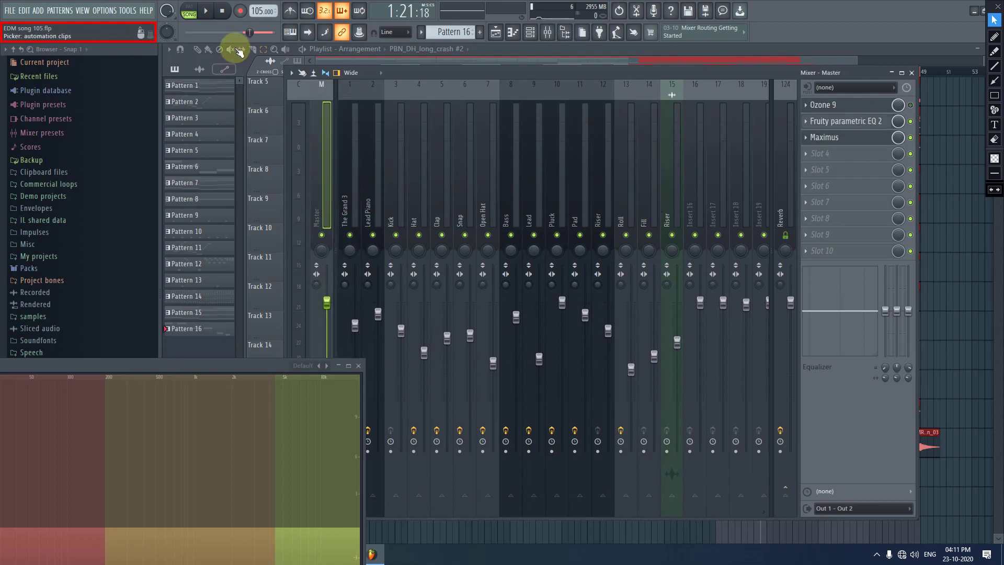
click(222, 13)
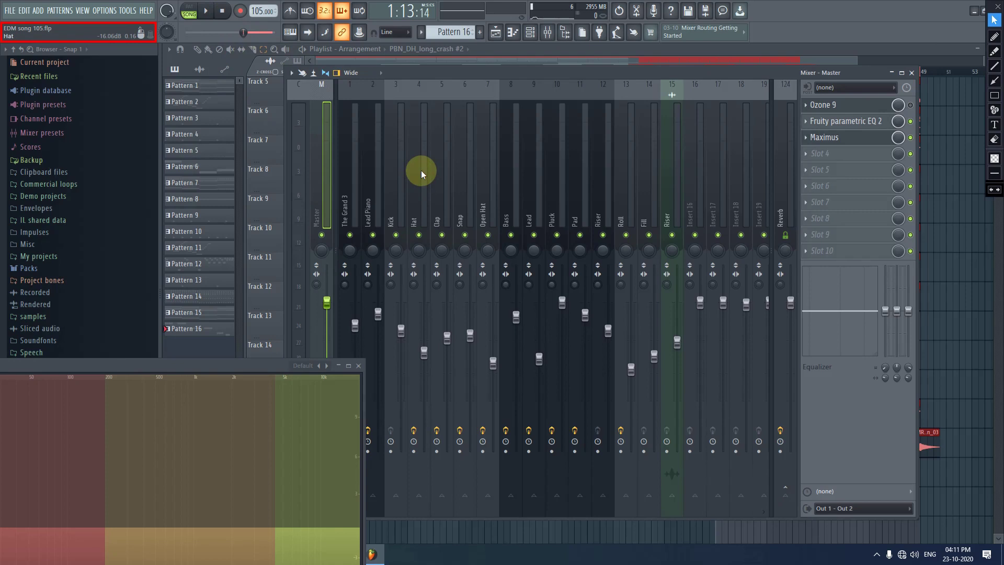
Step: Bring Maximus in front of the mixer and draw a red rectangle around the lower half of its Low, Mid and High band display
double_click(231, 365)
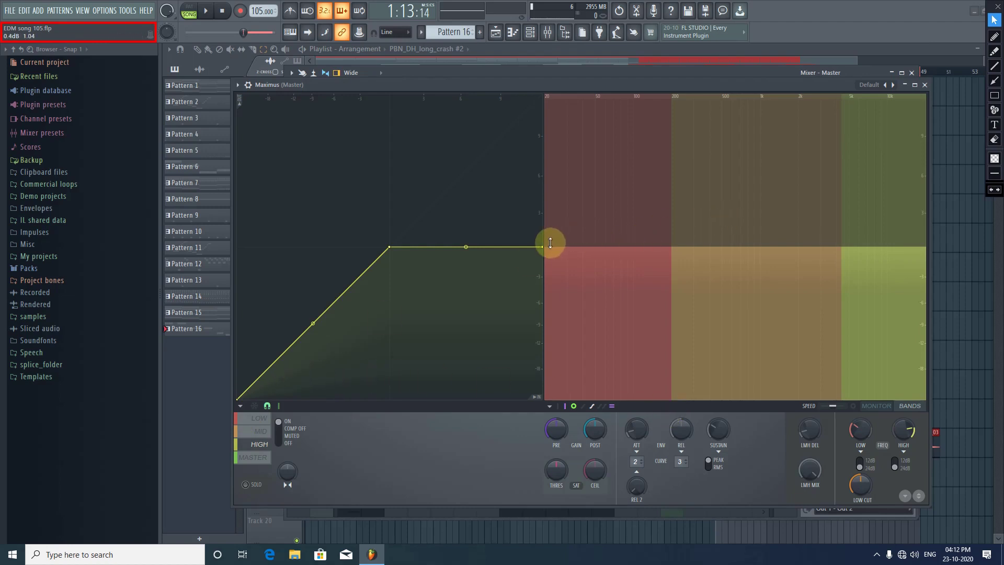
click(995, 95)
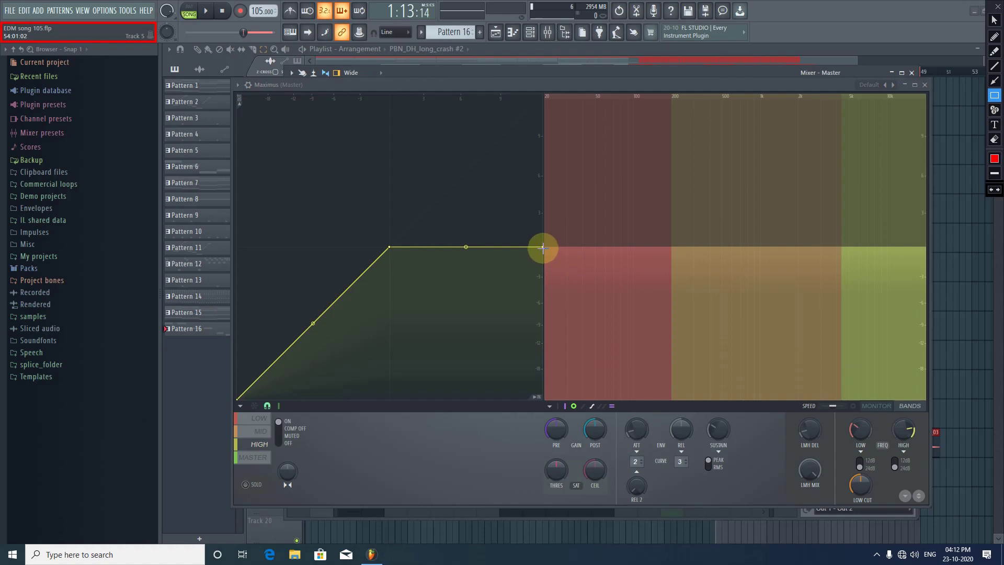
mouse_move(544, 246)
mouse_down()
mouse_move(591, 384)
mouse_move(609, 403)
mouse_move(926, 399)
mouse_up()
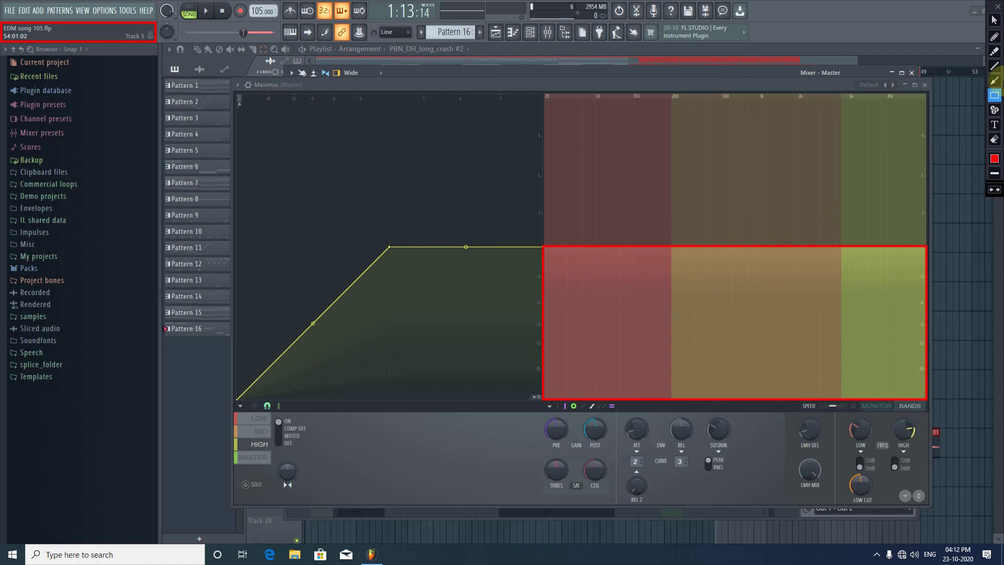
Step: Stop annotating and demonstrate the Low band's pre gain in Maximus by raising it to about 5.5 dB and returning it to neutral, twice
click(995, 20)
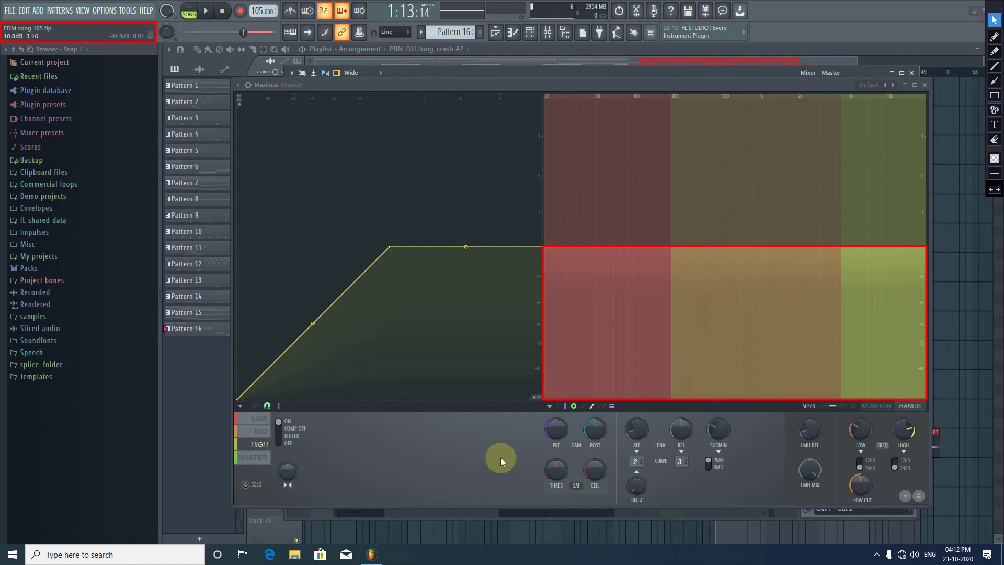
click(261, 417)
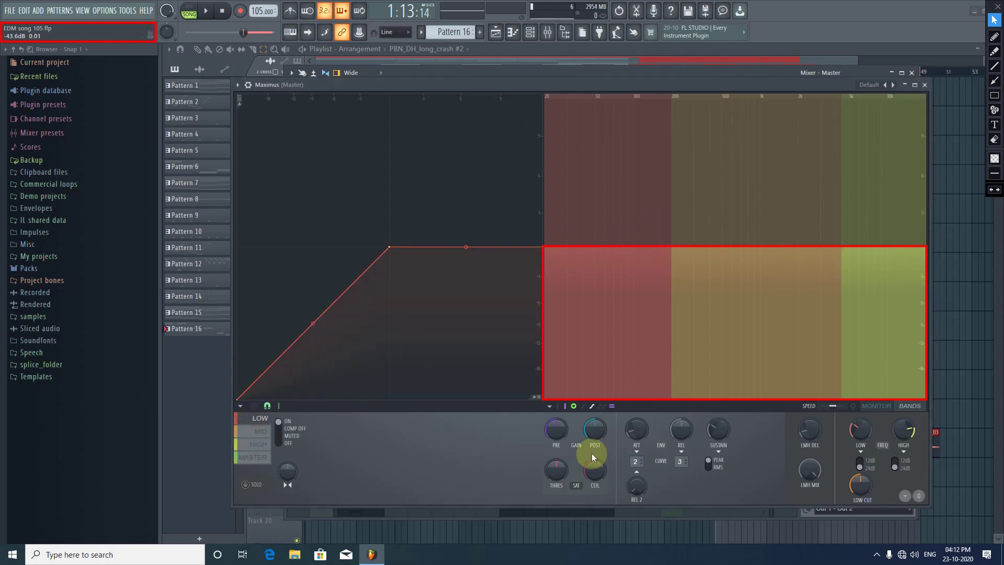
drag(555, 429, 556, 410)
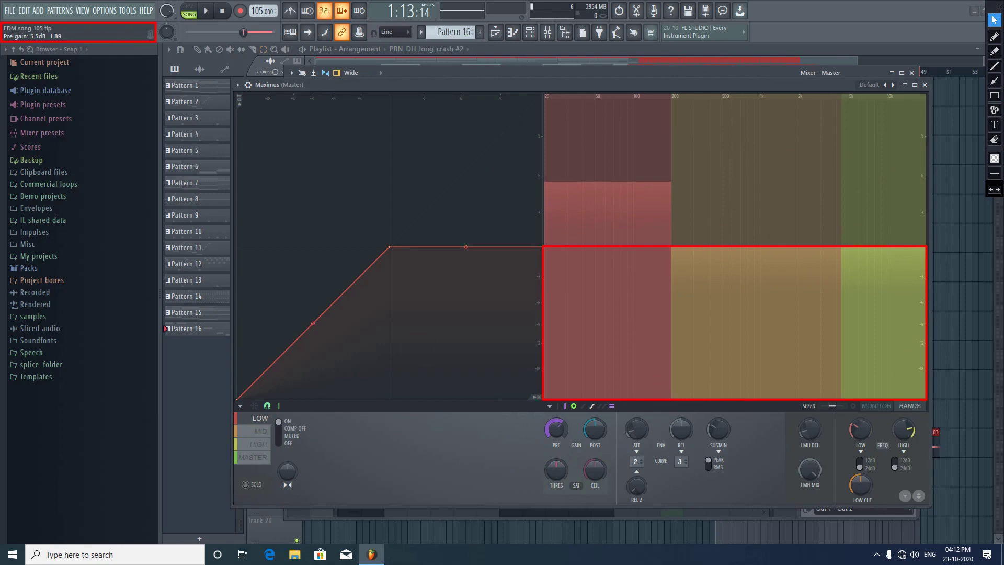
click(257, 419)
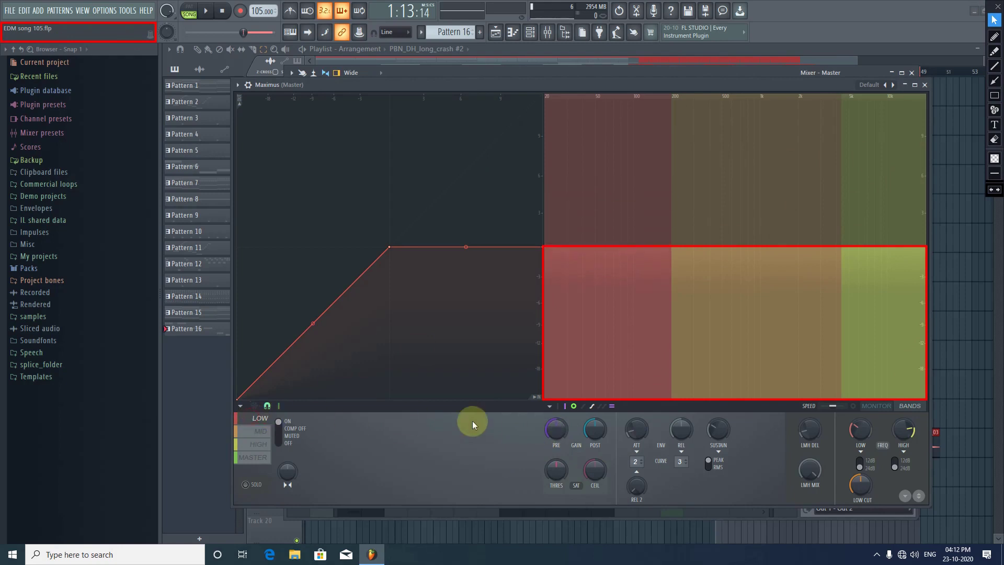
drag(556, 429, 550, 424)
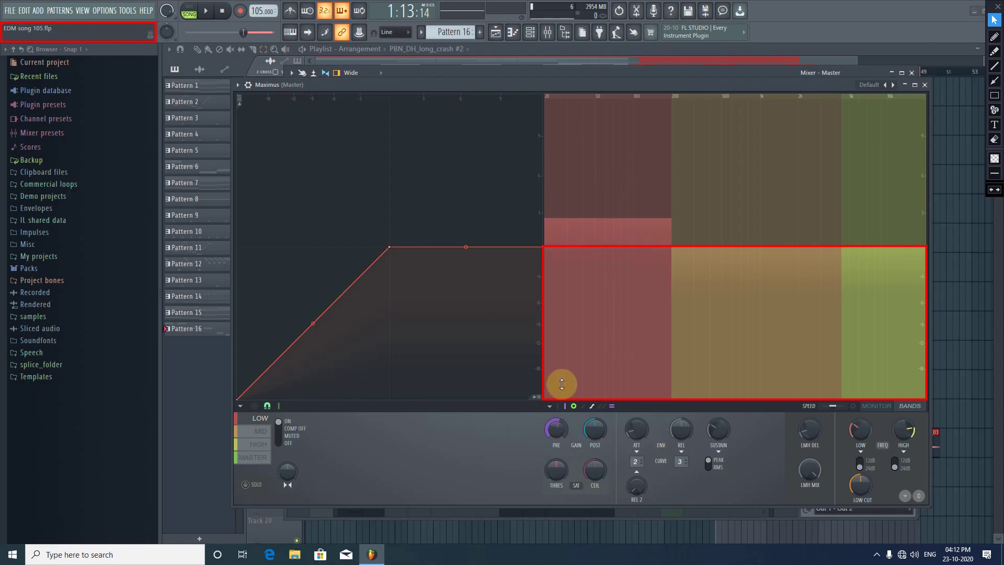
drag(560, 386, 556, 421)
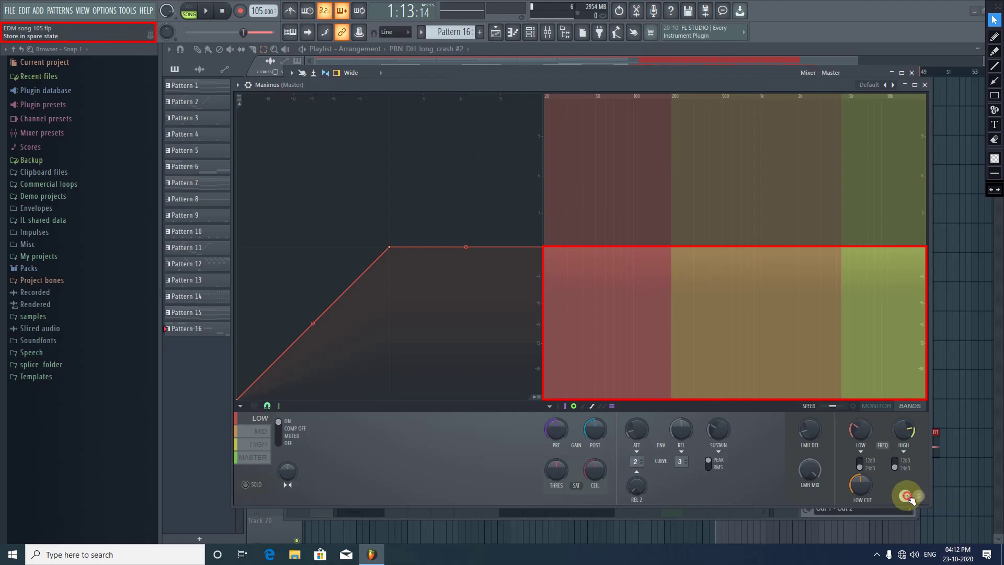
click(238, 85)
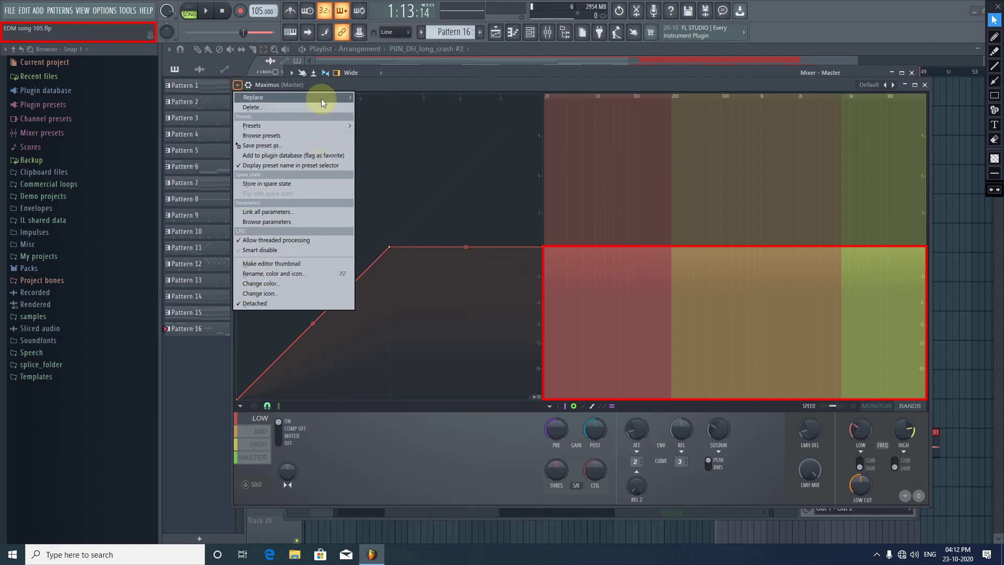
mouse_move(321, 98)
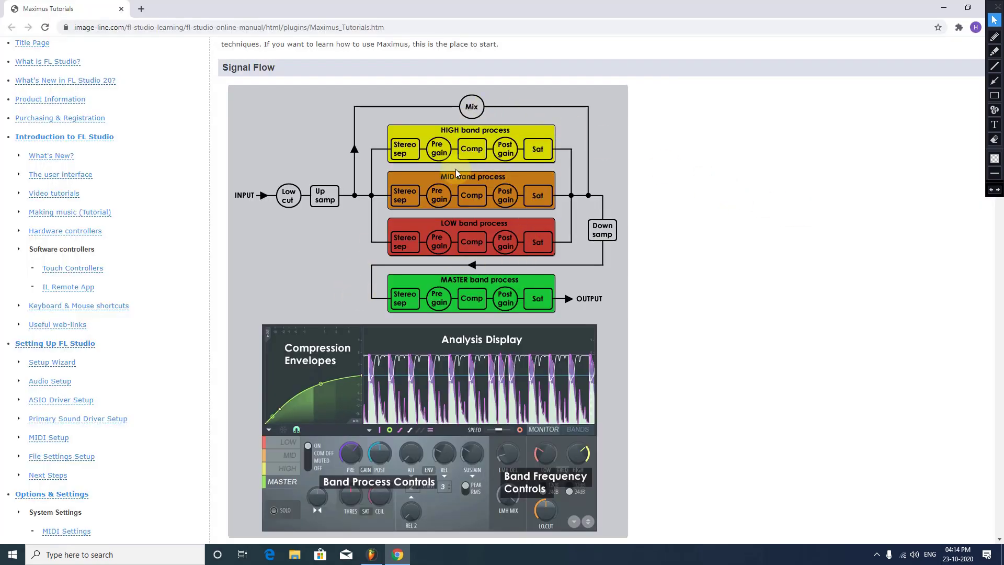
Step: Examine the Maximus signal flow diagram and labelled control sections in the online manual, and return to FL Studio
scroll(369, 196, down, 1)
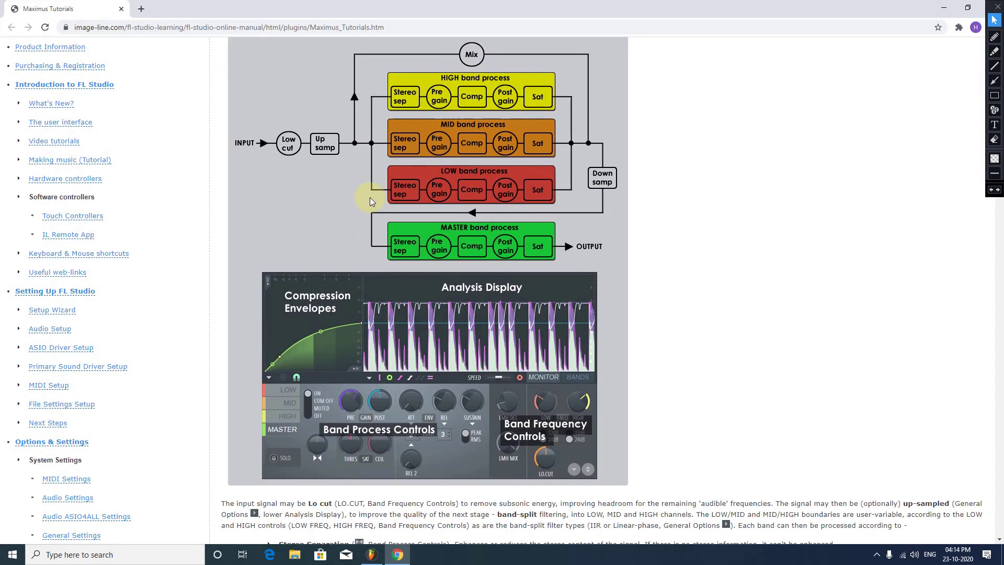
scroll(768, 200, up, 1)
scroll(769, 200, up, 1)
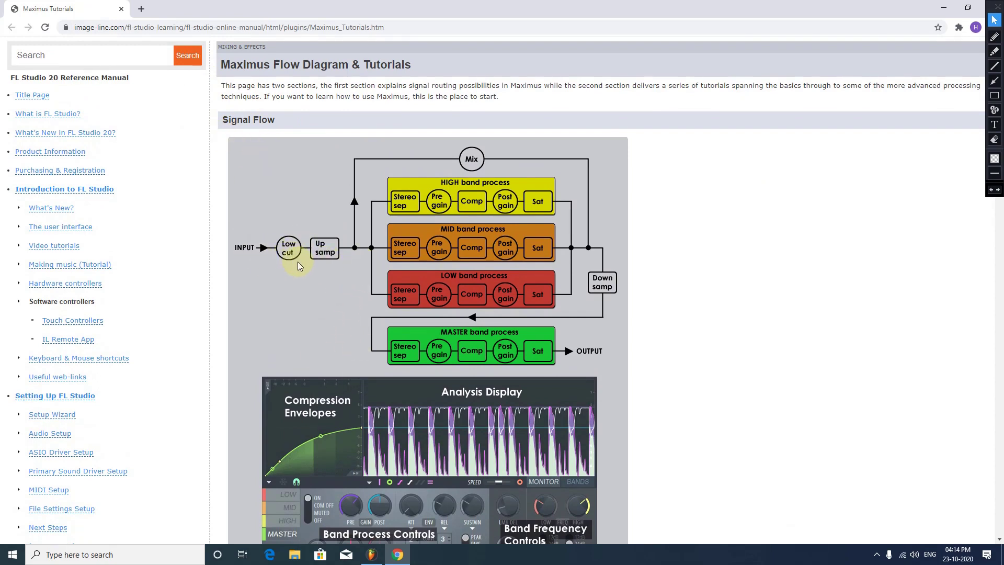
scroll(685, 318, down, 2)
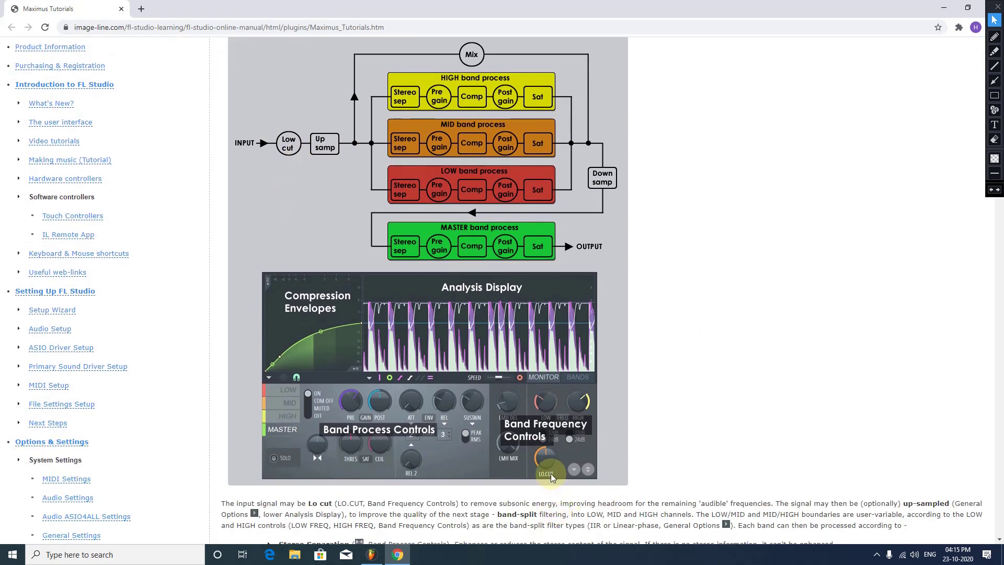
scroll(784, 459, up, 1)
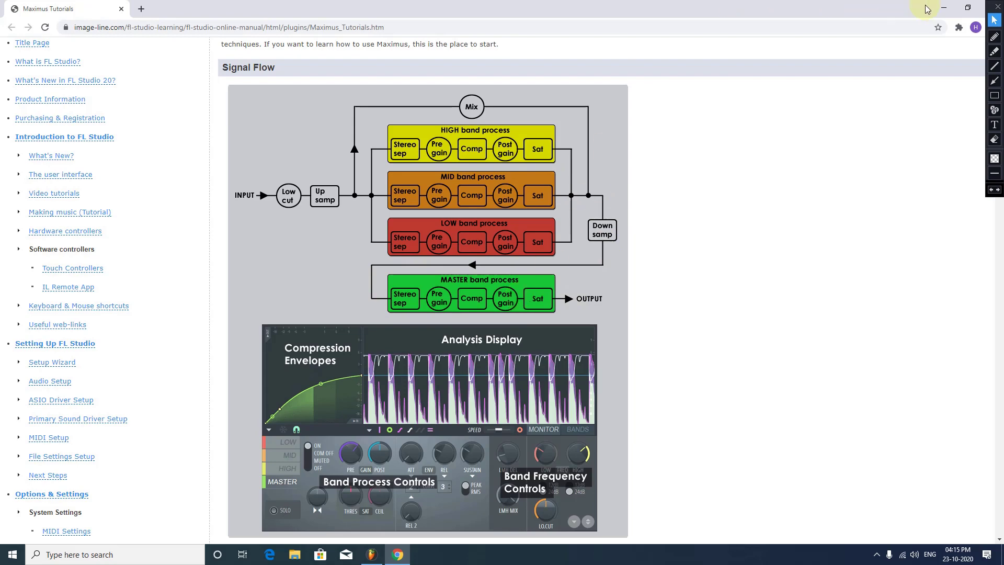
click(943, 8)
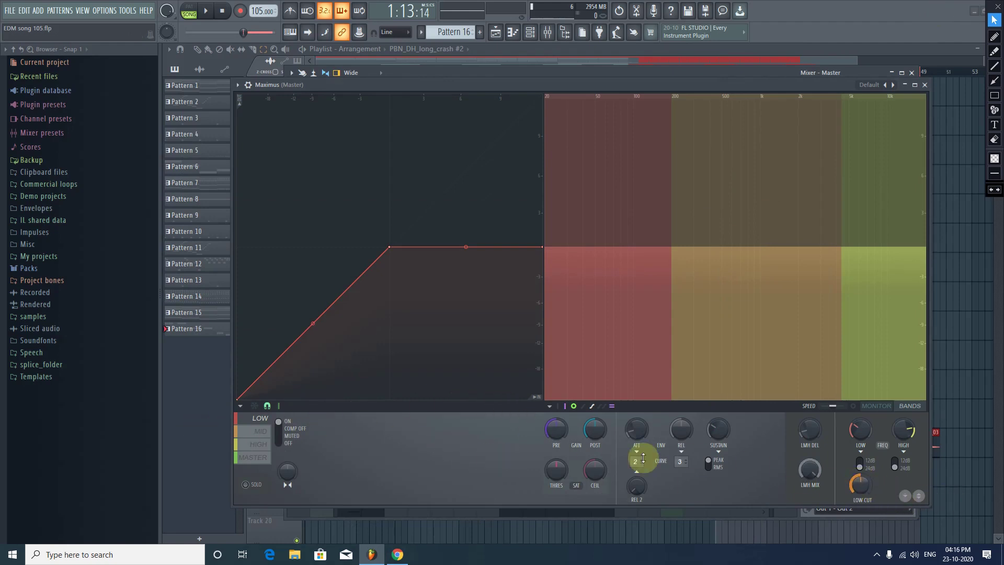
Step: Cycle through Maximus's Mid, High and Low bands, solo the Mid and Low bands in turn, and turn solo off
click(261, 432)
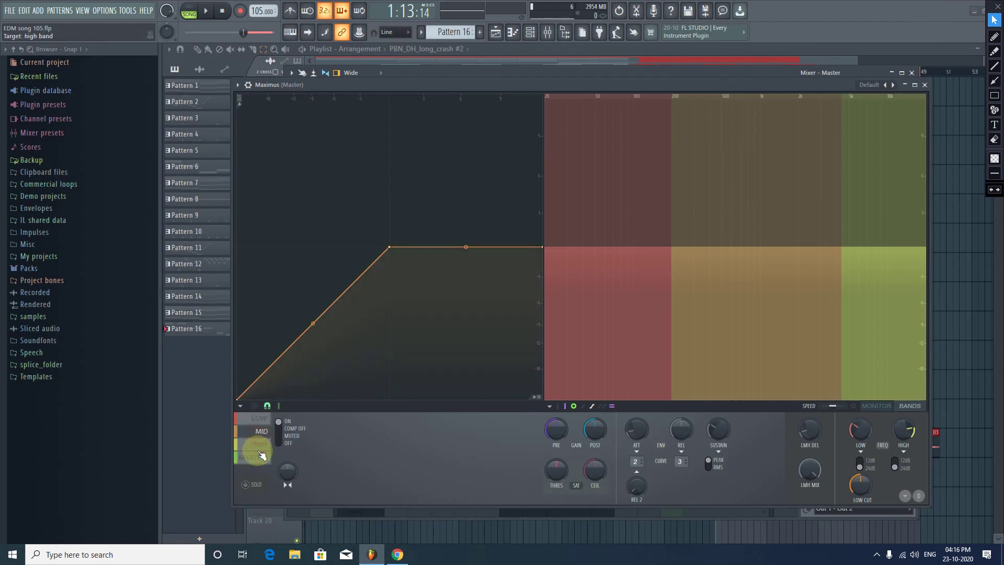
click(260, 444)
click(265, 419)
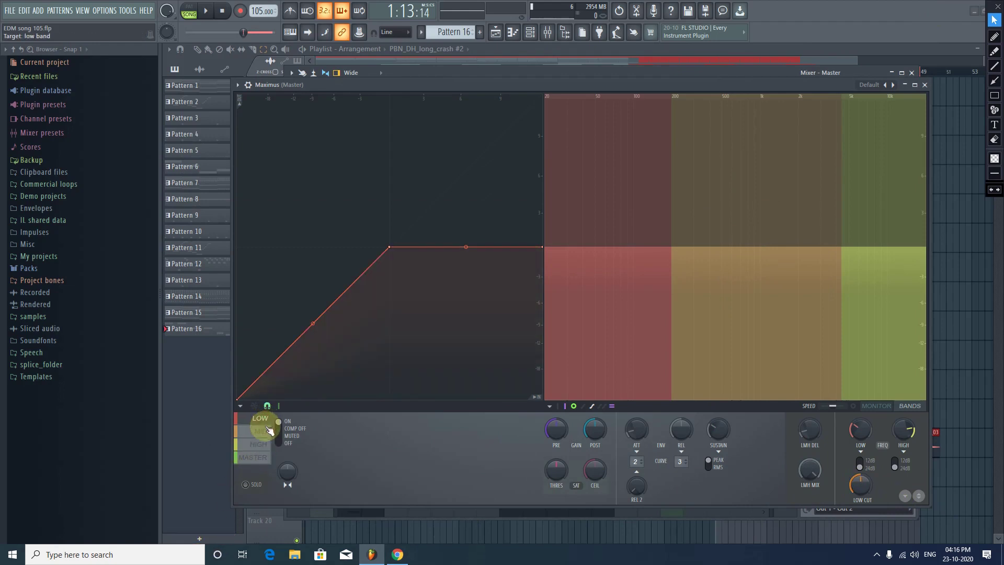
click(264, 431)
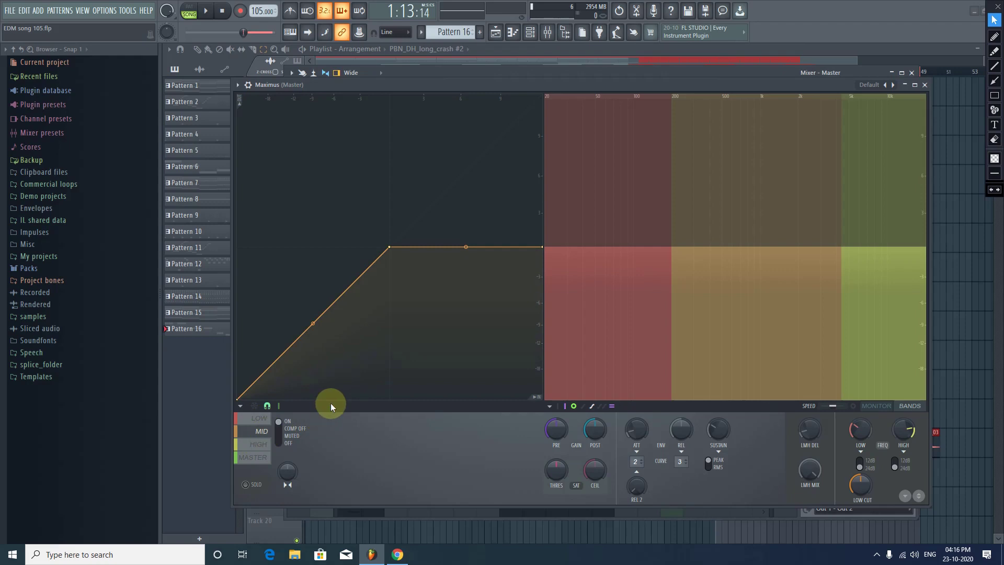
click(249, 484)
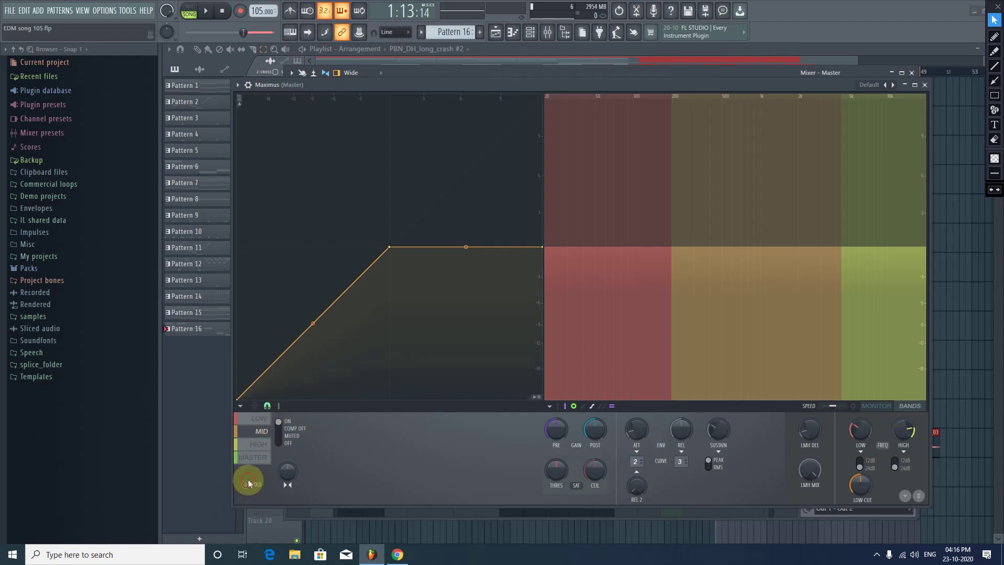
click(260, 419)
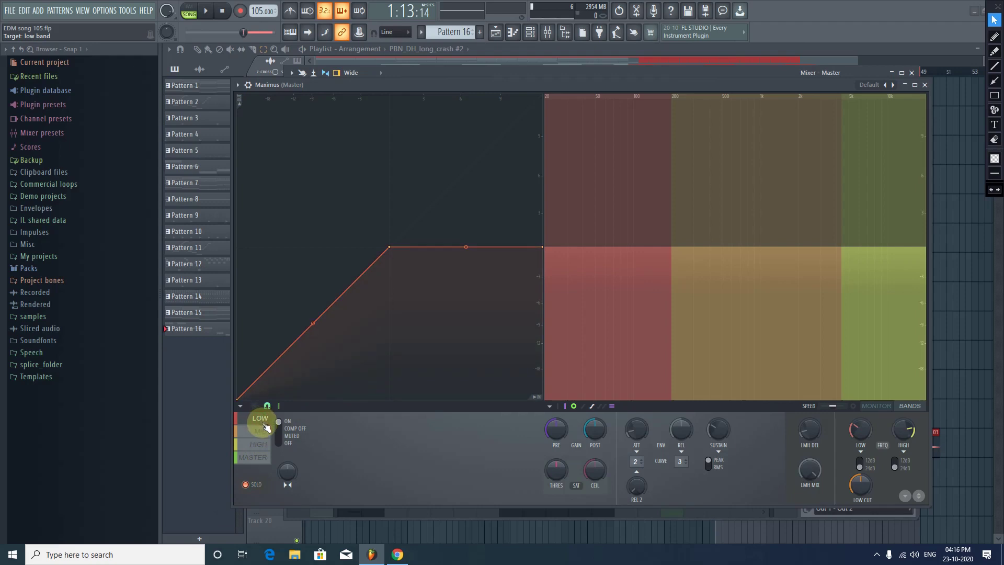
click(256, 485)
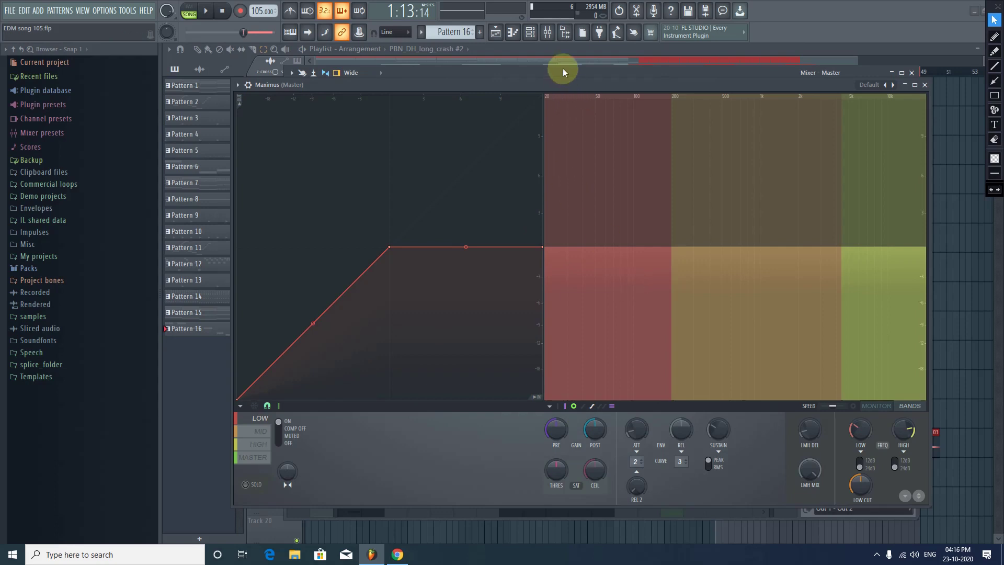
Step: Uncover the mixer to review the tracks from The Grand 3 to Riser, reselect the Master track, and move Maximus back over the mixer
drag(562, 68, 527, 343)
drag(608, 202, 359, 215)
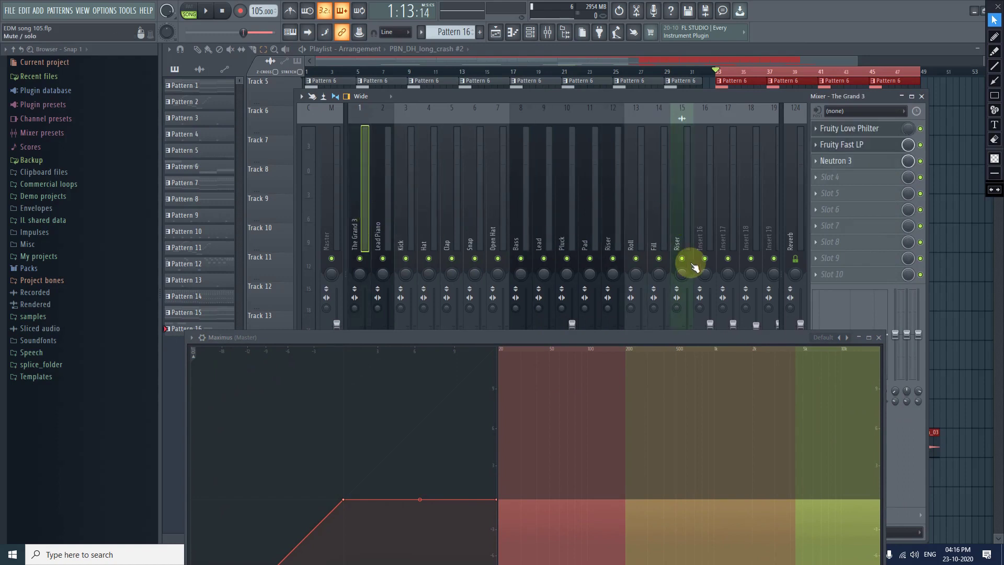
drag(682, 220, 375, 218)
click(340, 221)
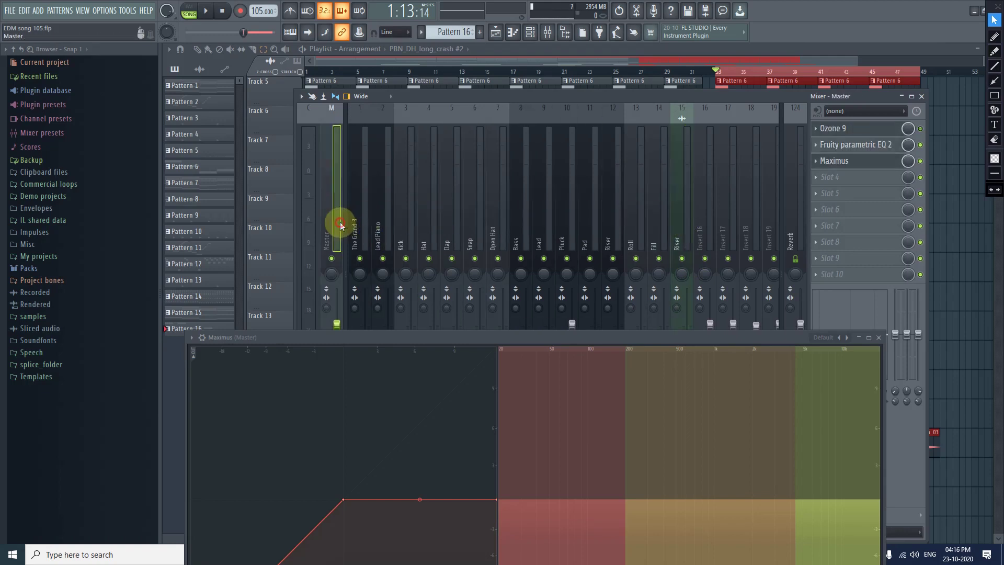
drag(406, 333, 437, 94)
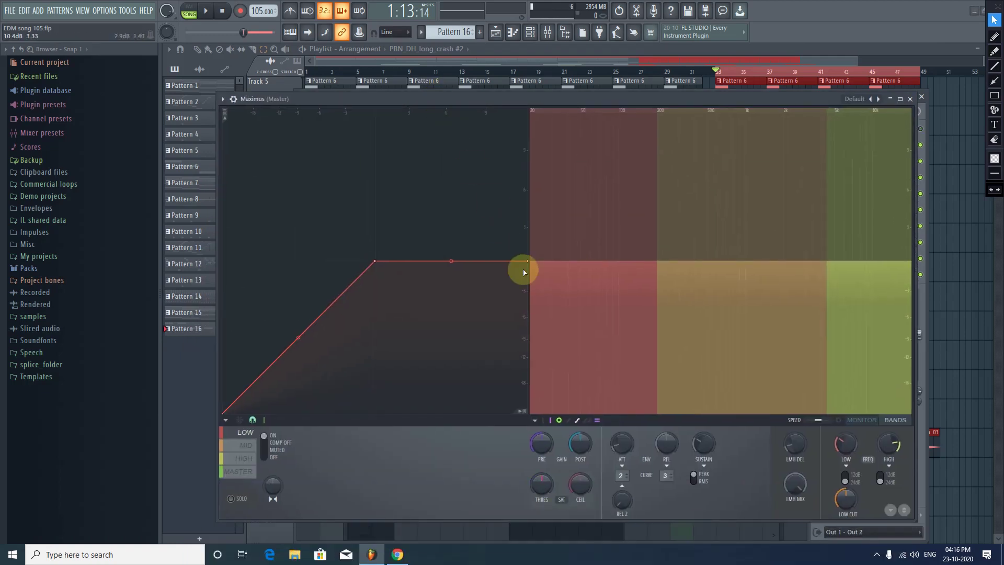
Step: Raise the Low band's pre gain in Maximus to 60% and copy its value
drag(542, 443, 541, 429)
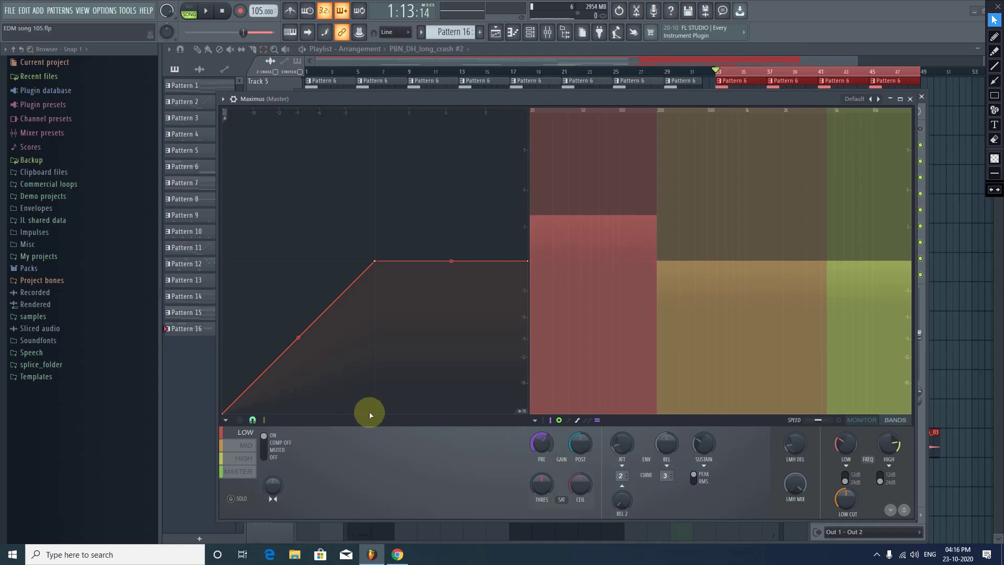
right_click(546, 446)
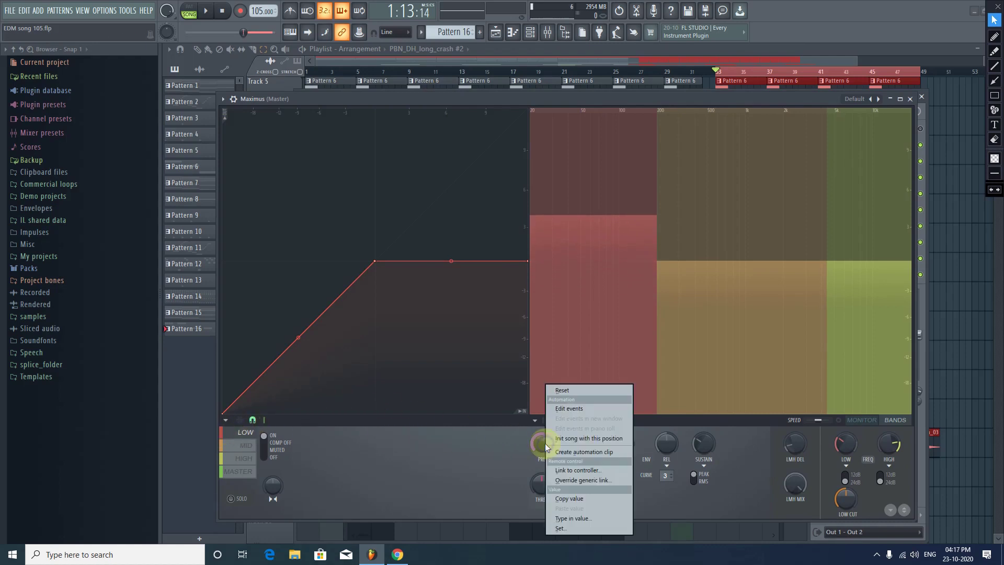
click(569, 498)
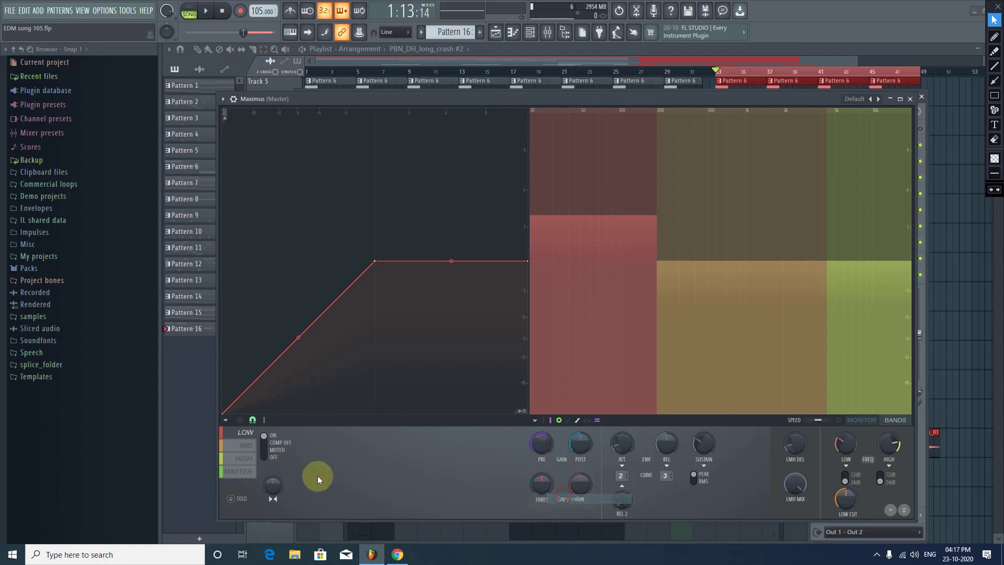
Step: Paste the copied 60% pre gain value onto the Mid and High bands
click(238, 446)
right_click(537, 449)
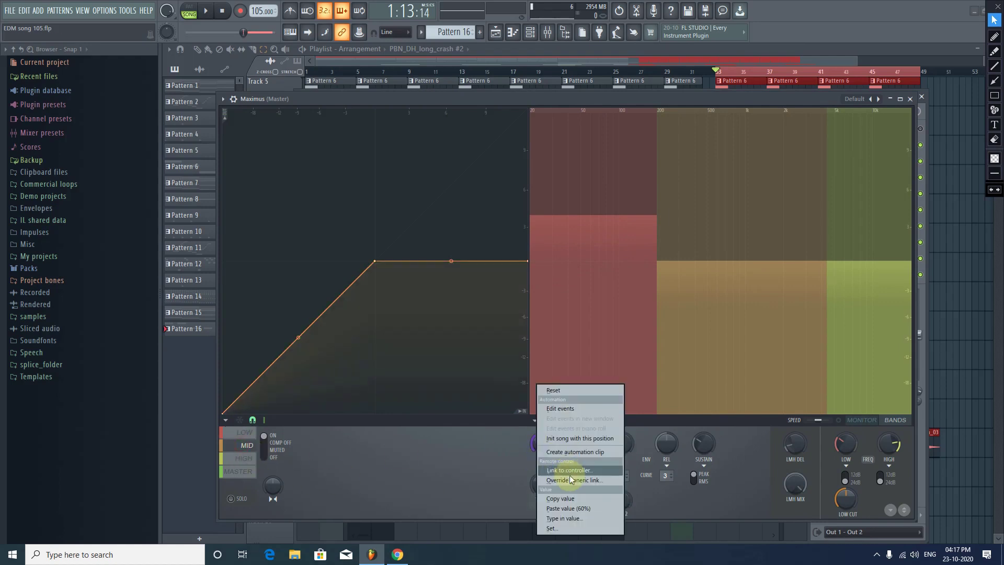
click(571, 507)
click(244, 458)
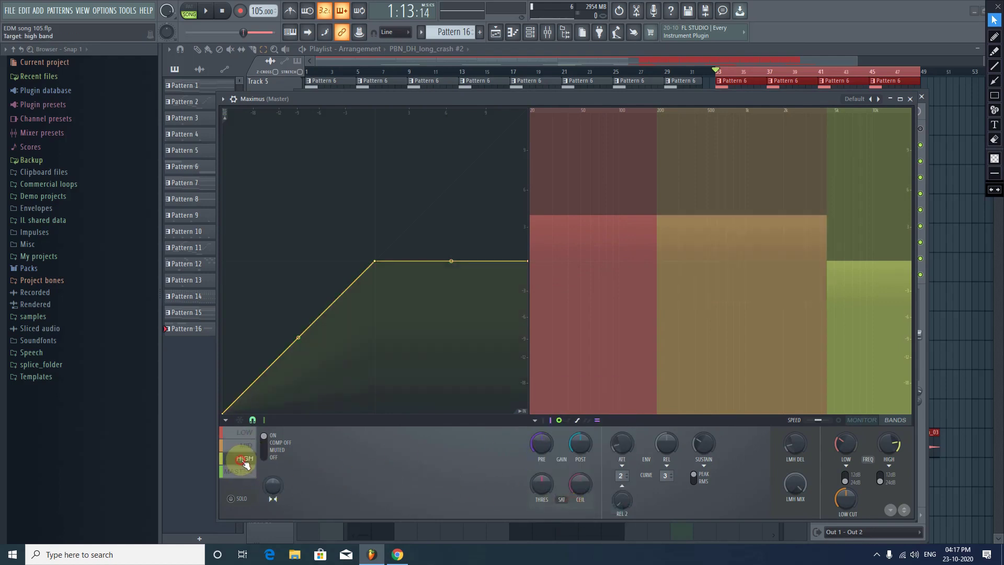
right_click(548, 448)
click(600, 508)
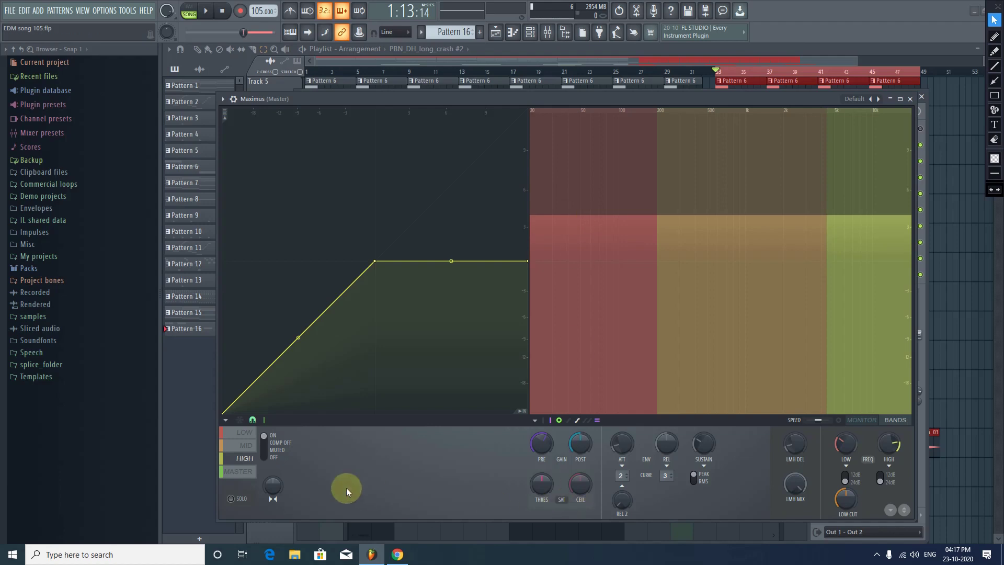
Step: Reset the pre gain of the Low, Mid and High bands to default, and reselect the Low band
click(233, 435)
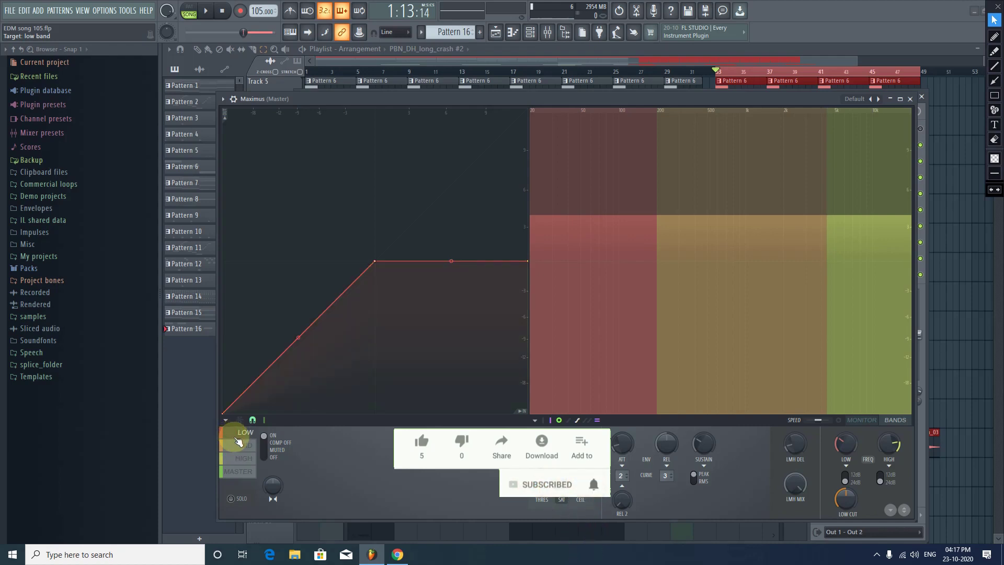
right_click(542, 443)
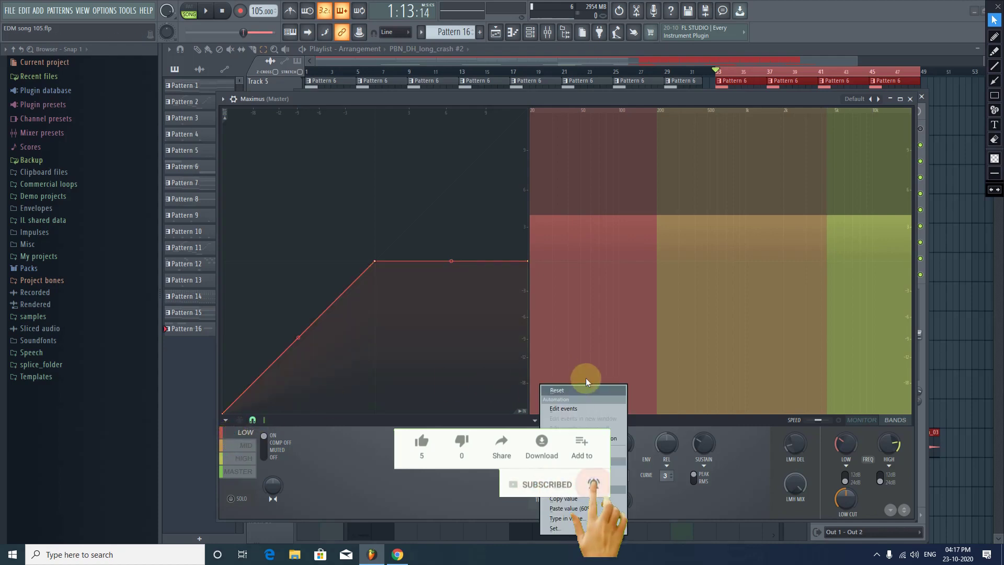
click(575, 390)
click(253, 445)
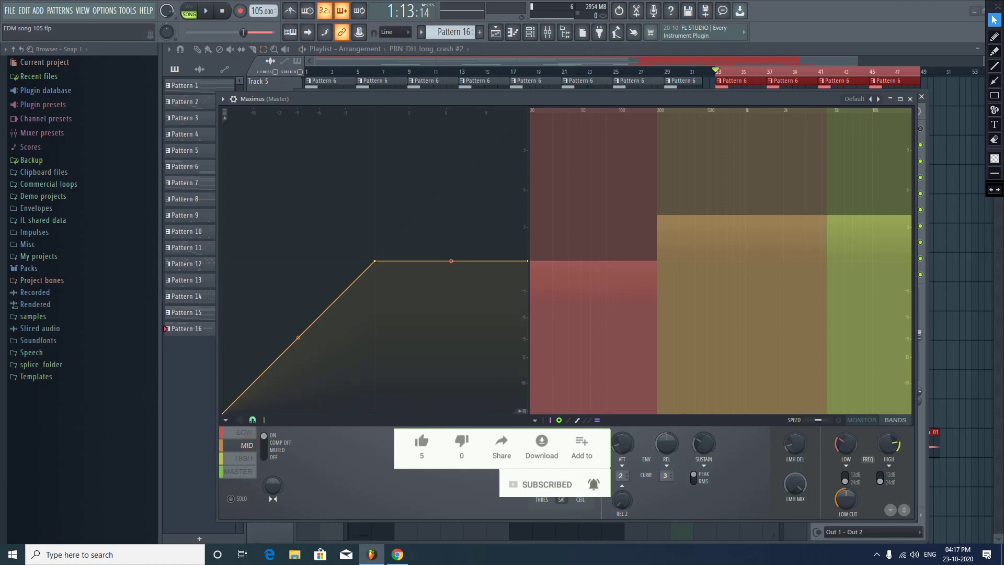
right_click(539, 443)
click(552, 390)
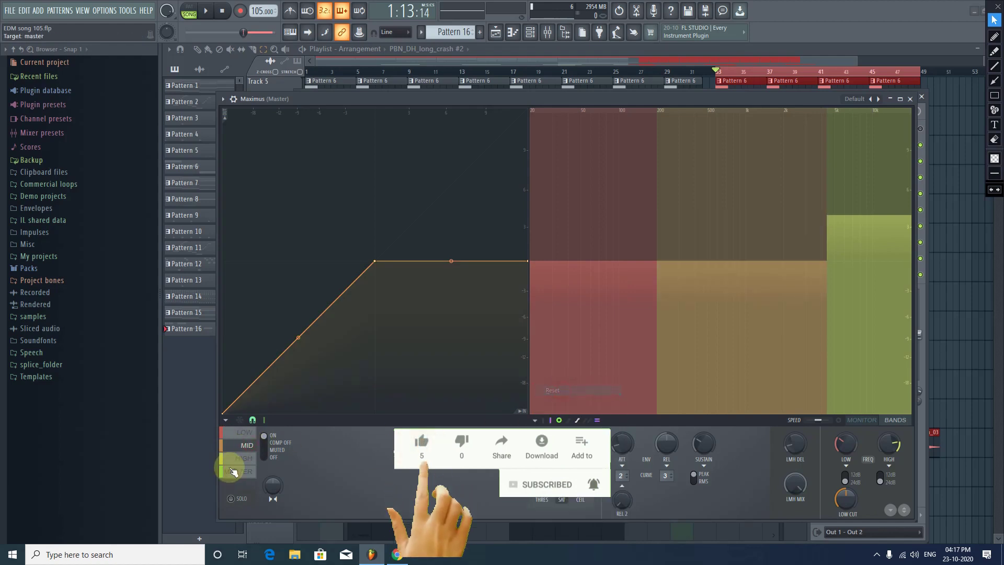
click(244, 458)
right_click(540, 443)
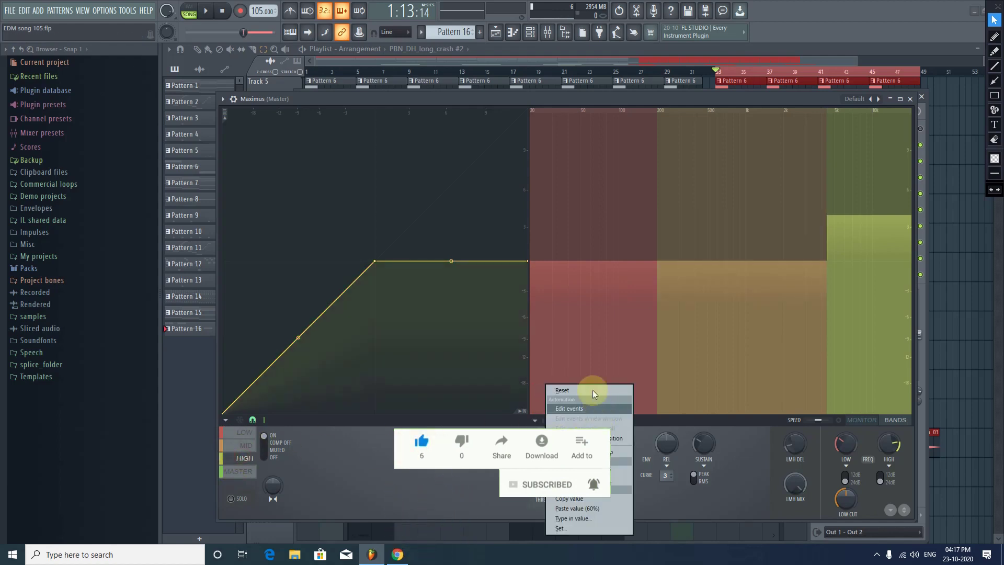
click(570, 390)
click(237, 438)
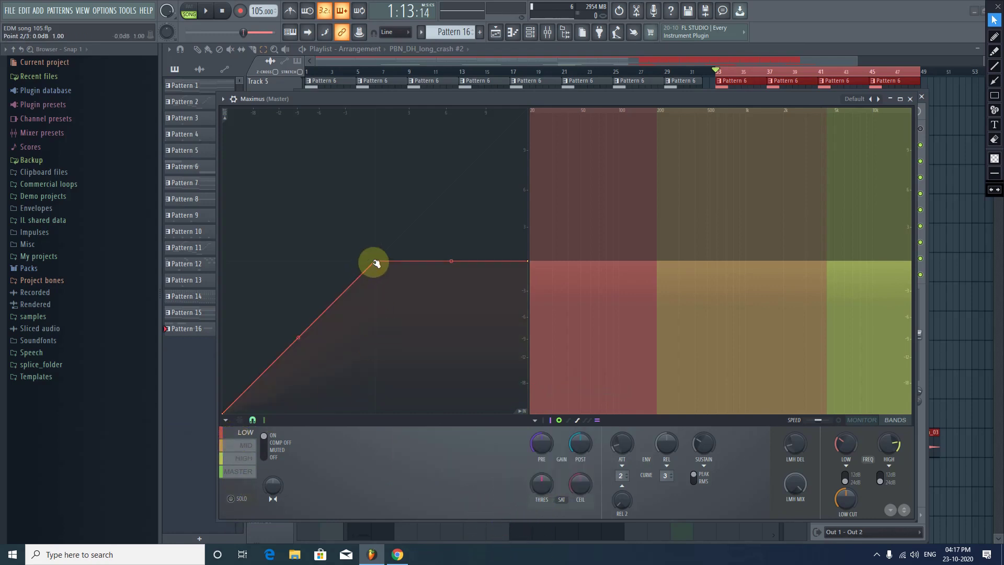
Step: Lower the LOW curve's knee slightly, try its end point at maximum and level with the knee, and return it to 0 dB
drag(377, 263, 361, 276)
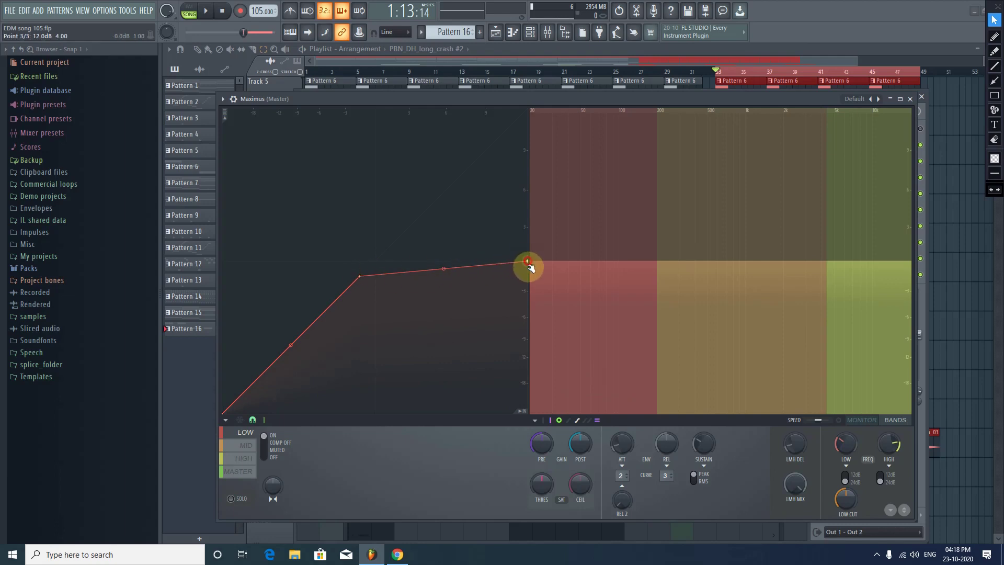
drag(529, 264, 515, 112)
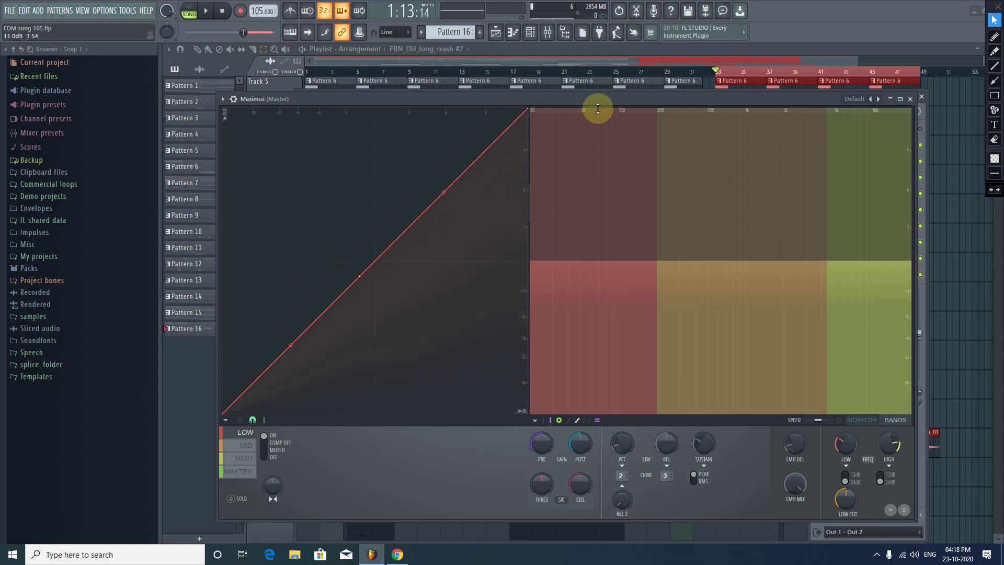
drag(529, 109, 545, 262)
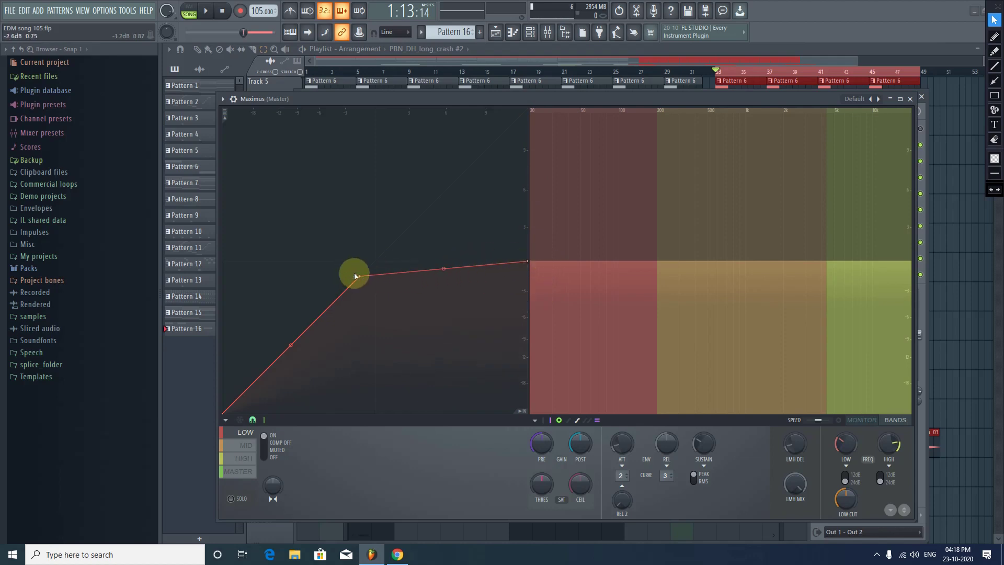
drag(529, 260, 496, 278)
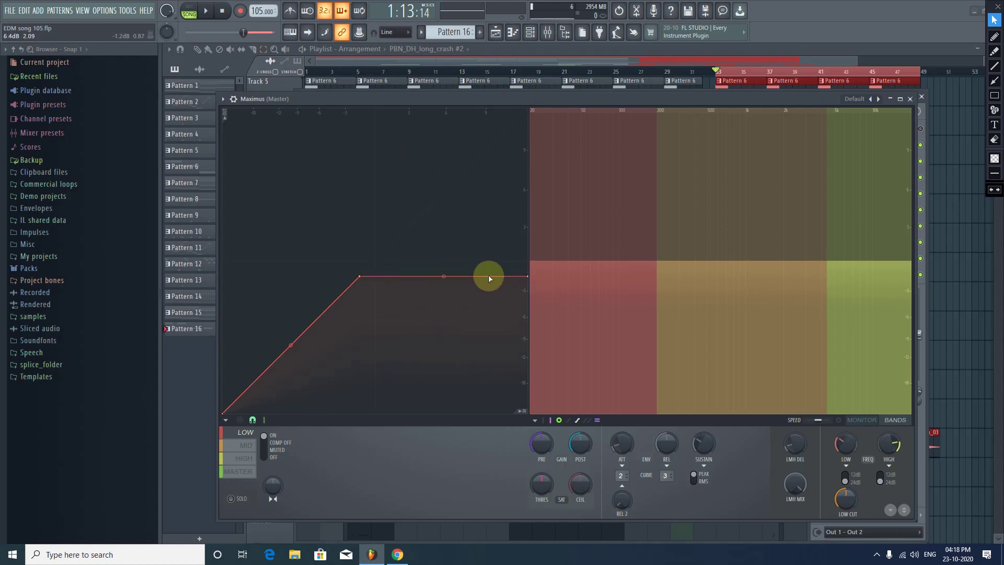
drag(530, 277, 529, 257)
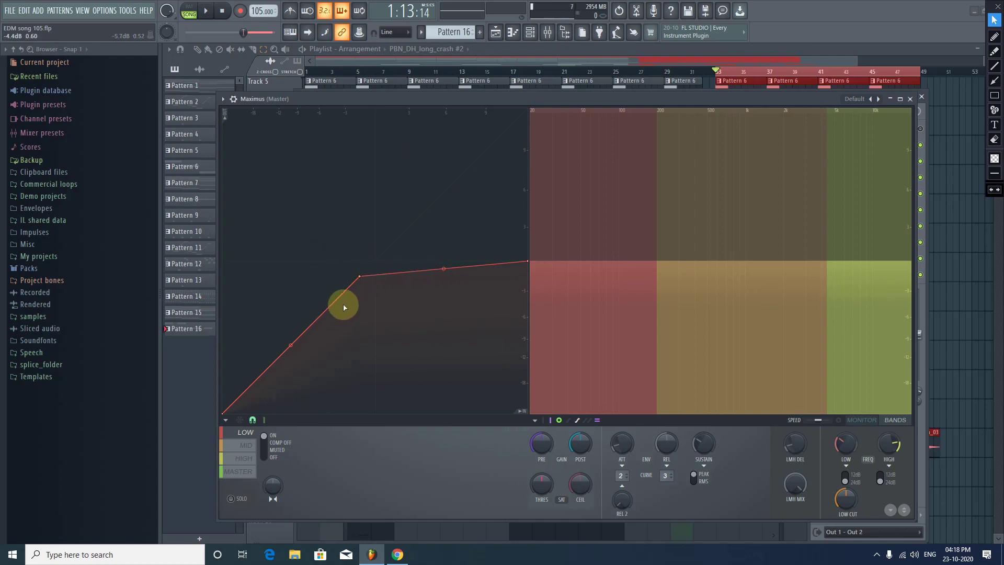
Step: Mark a much lower LOW curve knee with a vertical line to the graph's base and try end points above and below 0 dB
drag(360, 276, 295, 349)
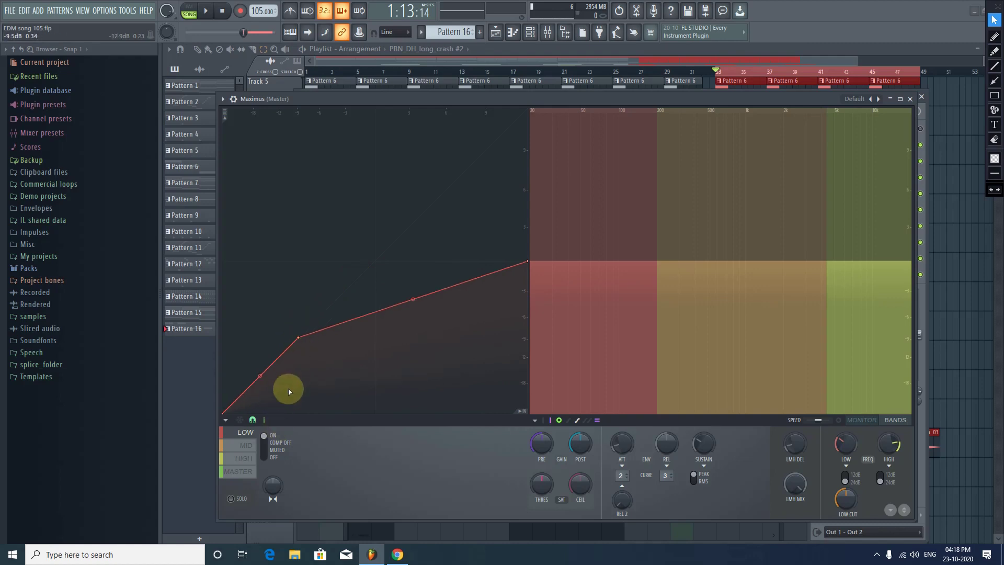
click(994, 66)
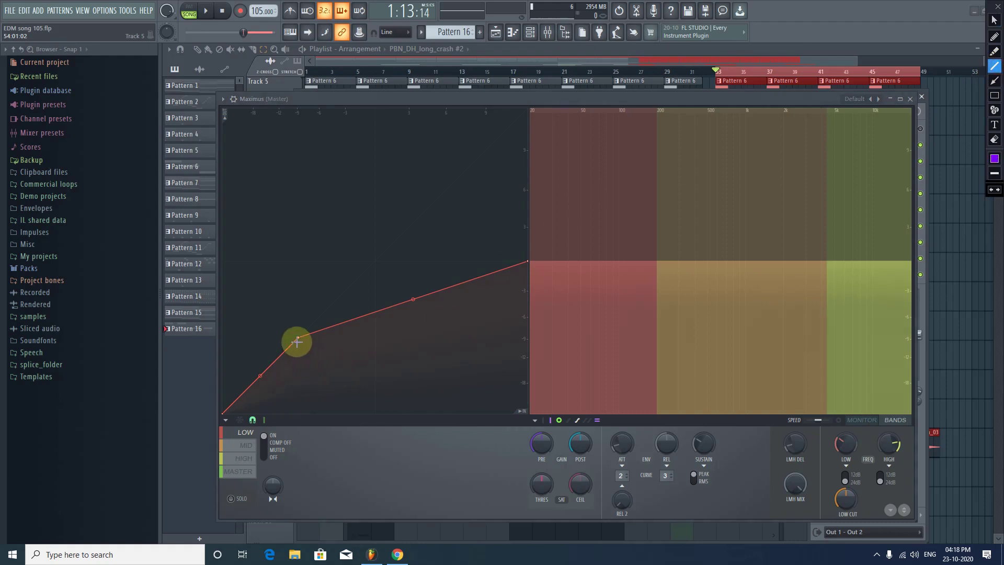
drag(298, 337, 298, 419)
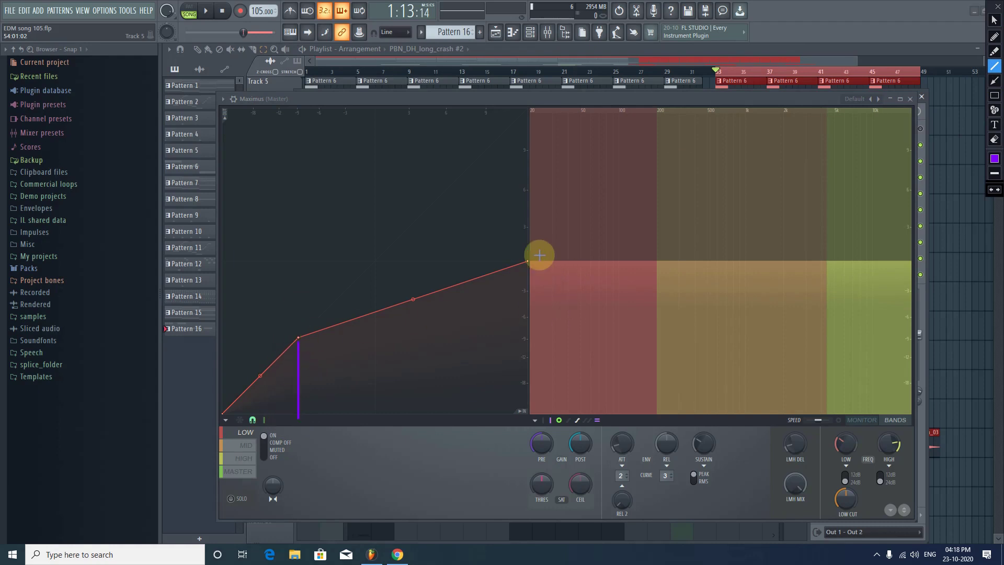
click(993, 19)
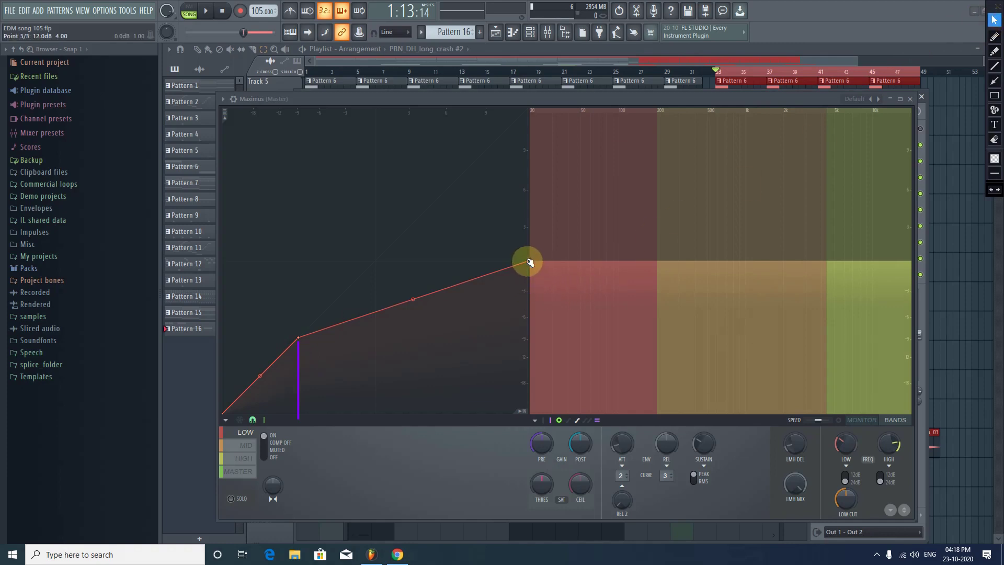
drag(529, 261, 496, 230)
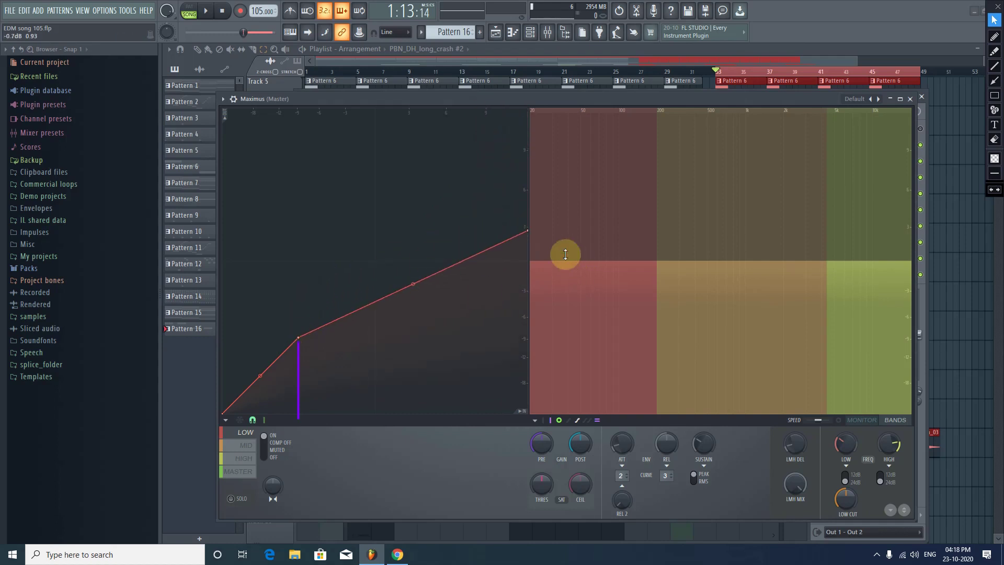
drag(527, 229, 527, 280)
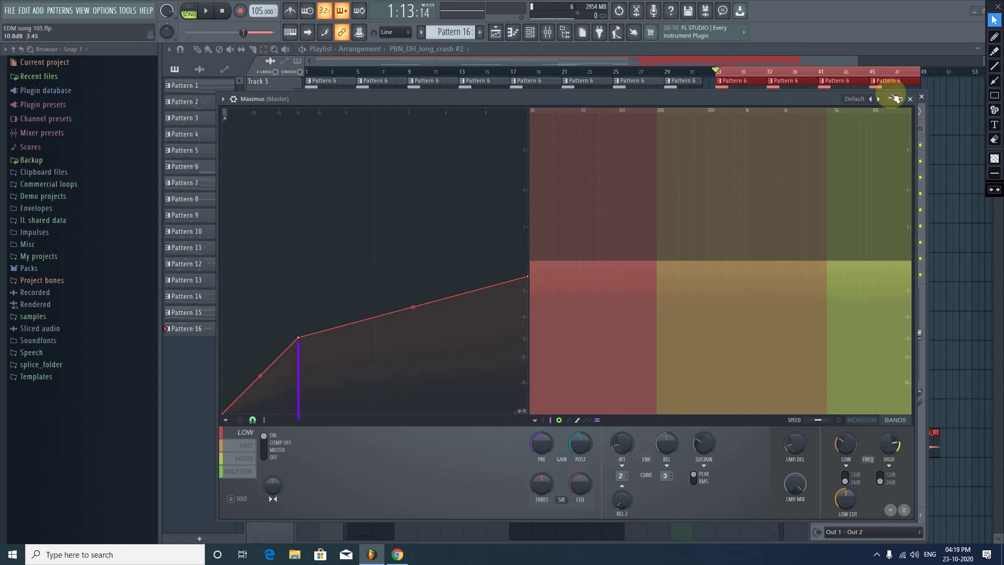
Step: Erase the marker line and reshape the LOW band curve with a higher knee and its end point at 0 dB
click(994, 139)
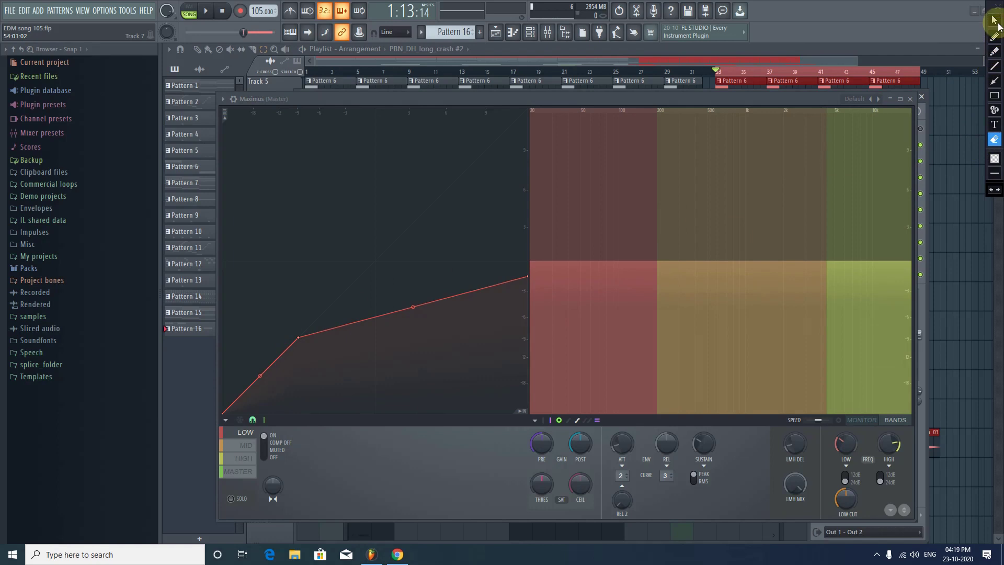
click(995, 21)
drag(298, 337, 347, 291)
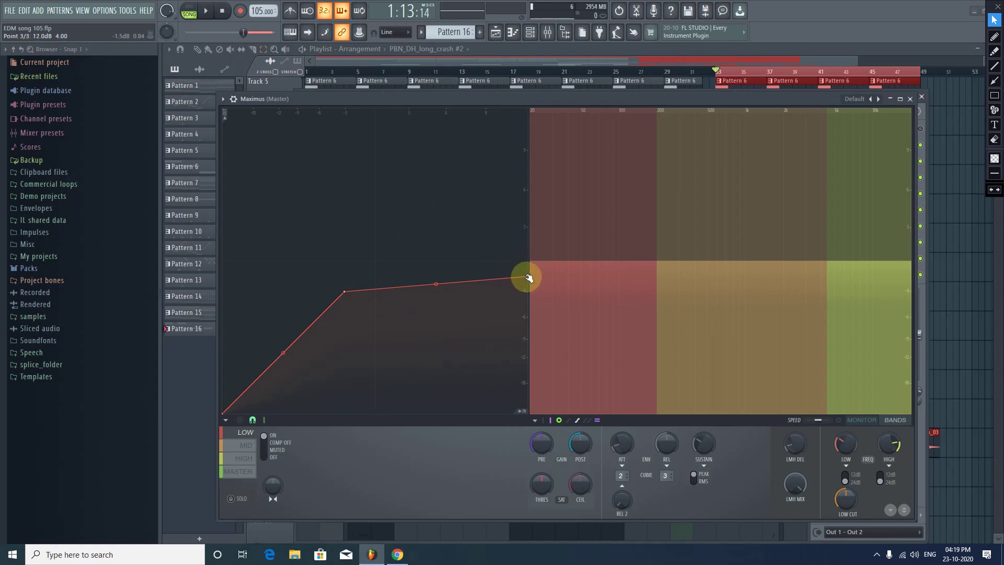
drag(526, 275, 530, 266)
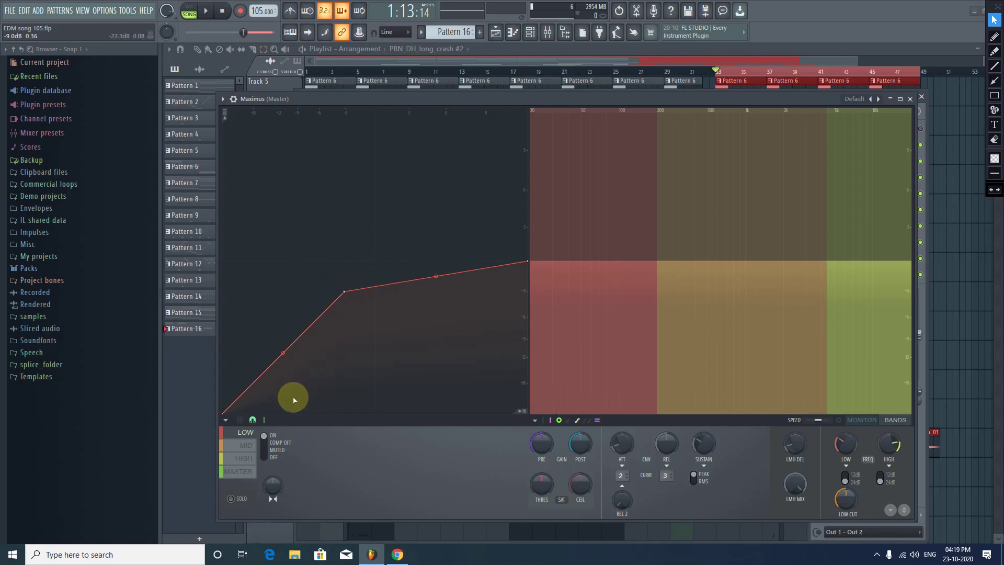
Step: Solo the LOW band in Maximus and play the song with only that band audible
click(209, 12)
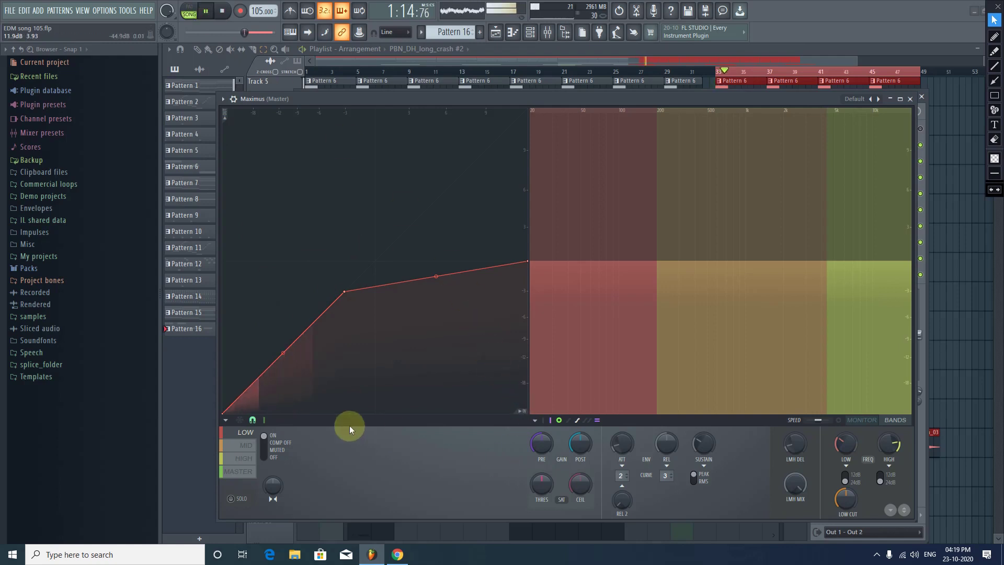
click(206, 11)
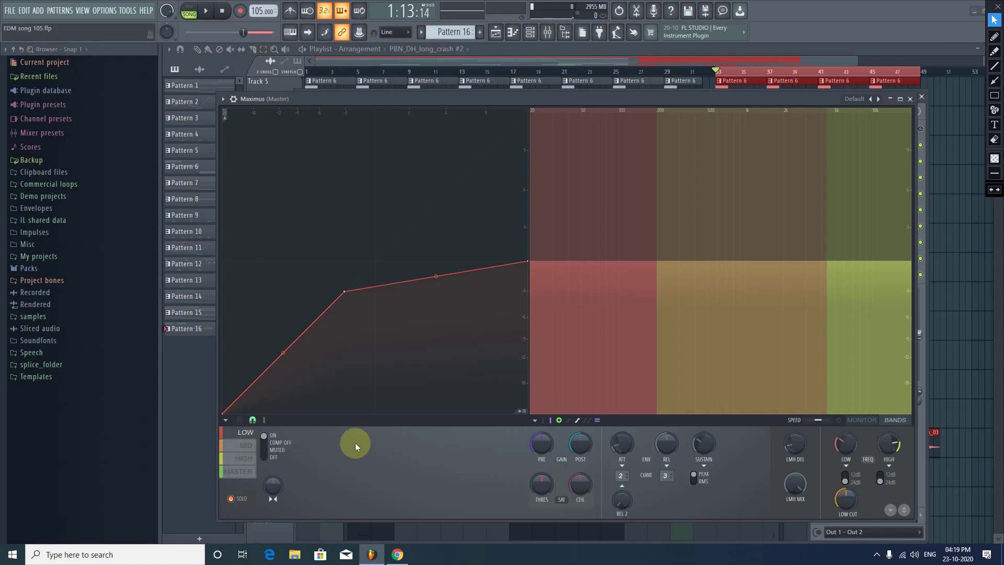
click(207, 12)
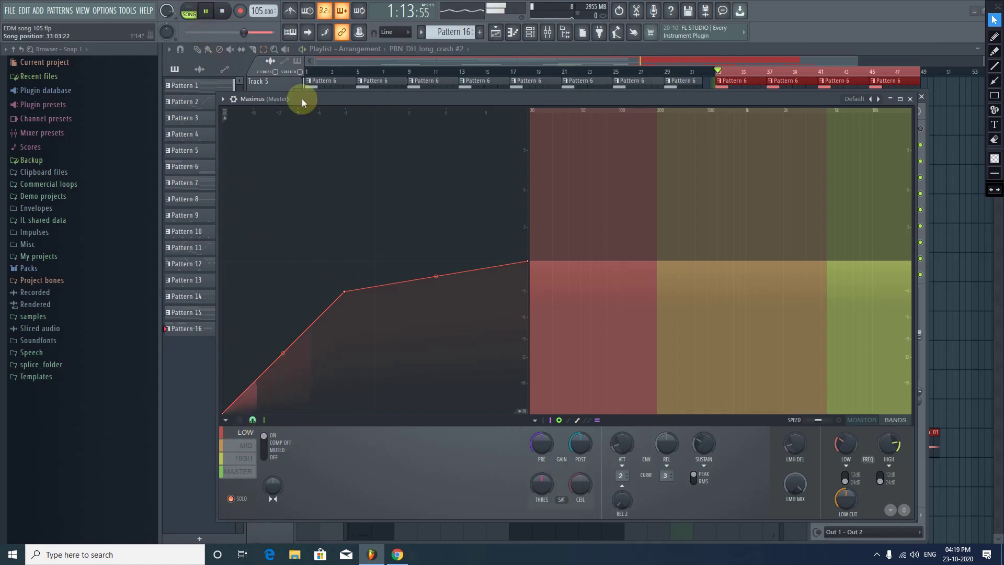
Step: Raise the LOW band's pre gain to about 5.8 dB during playback and stop the song
drag(541, 443, 541, 425)
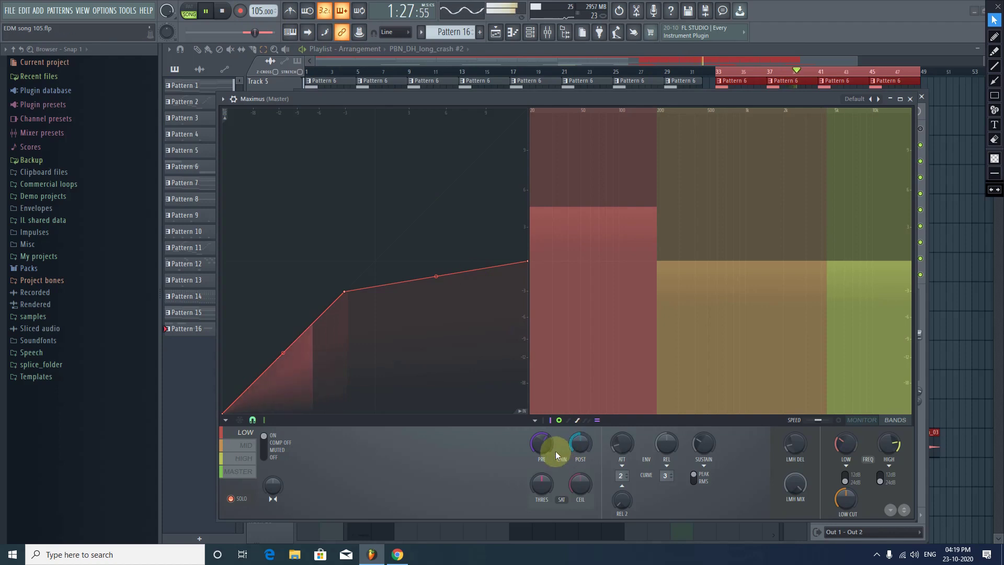
drag(541, 444, 541, 438)
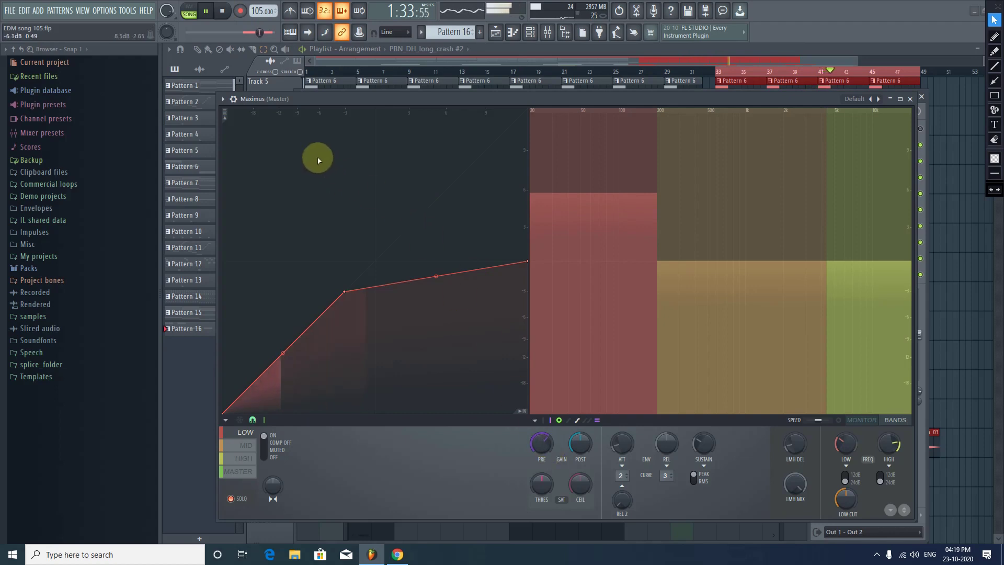
click(222, 12)
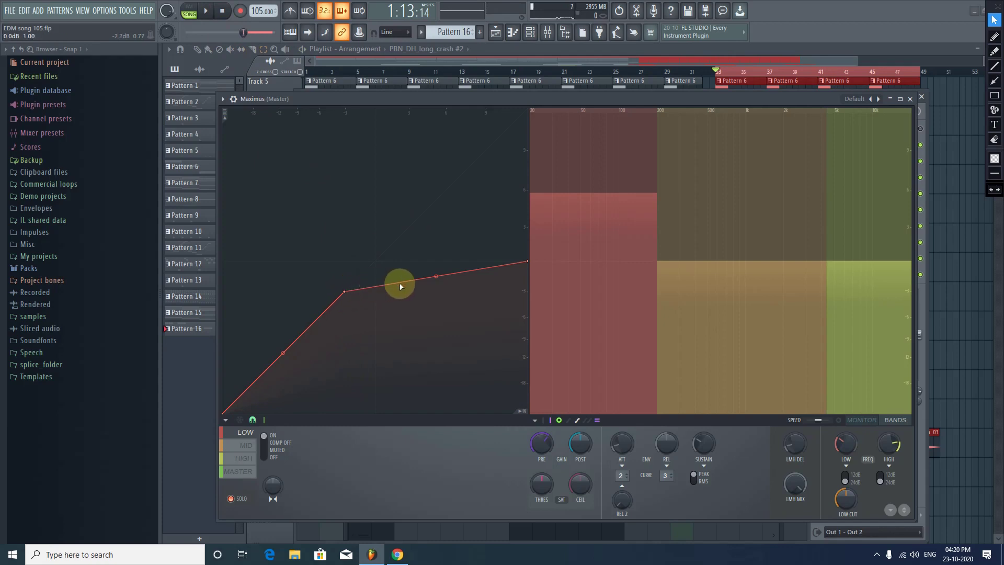
Step: Switch the Maximus display to Monitor and play the song to examine the LOW band's gain reduction
click(861, 421)
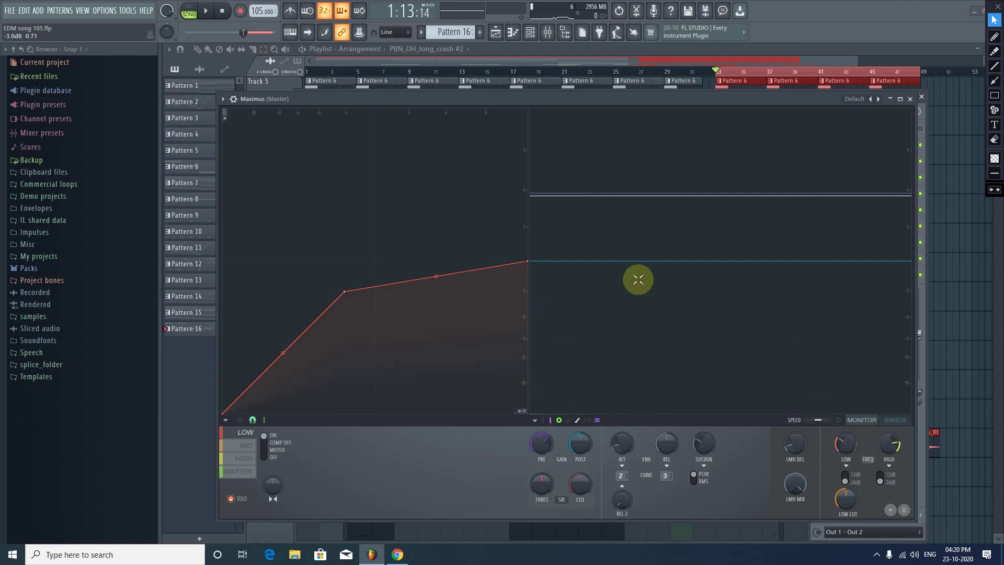
click(205, 11)
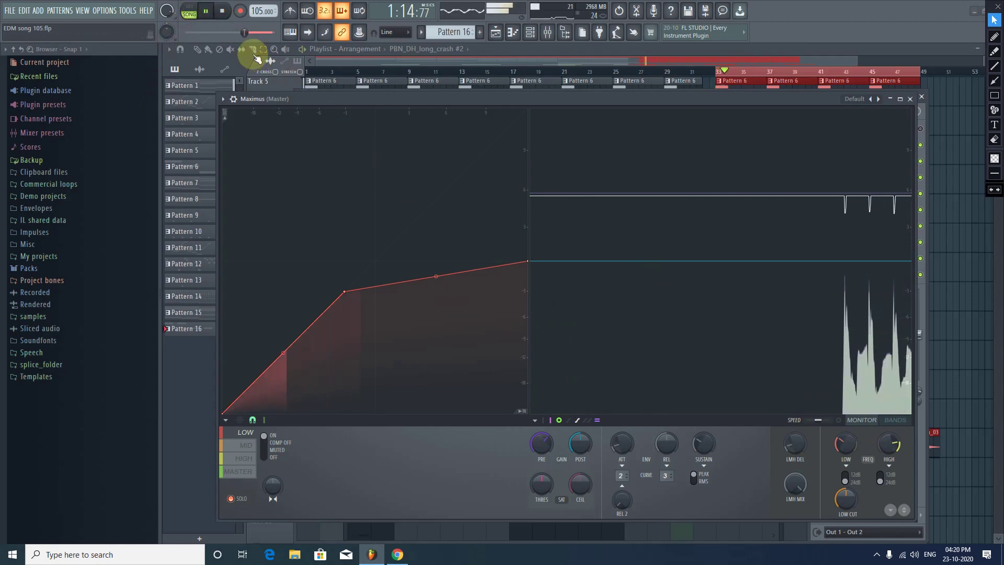
key(space)
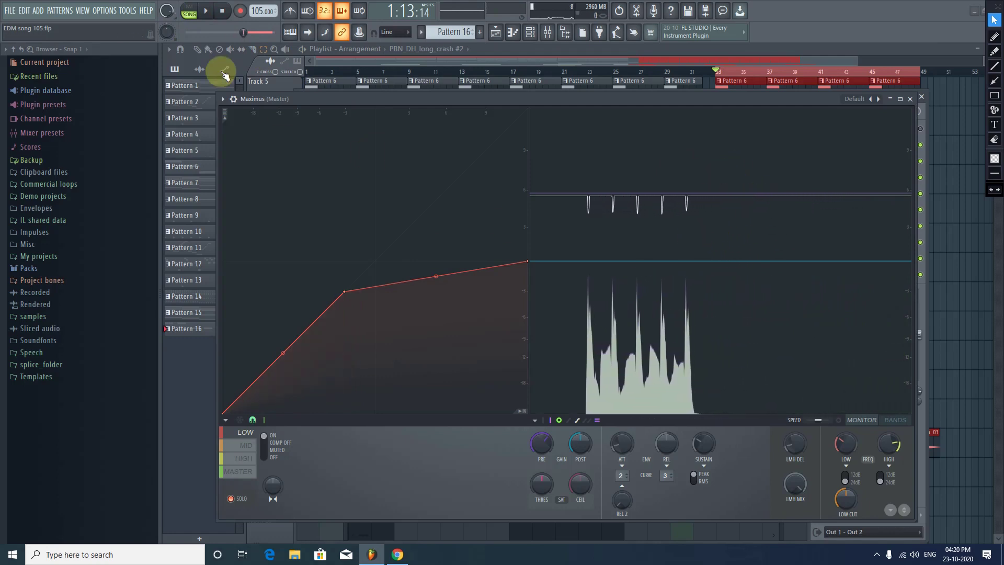
click(205, 11)
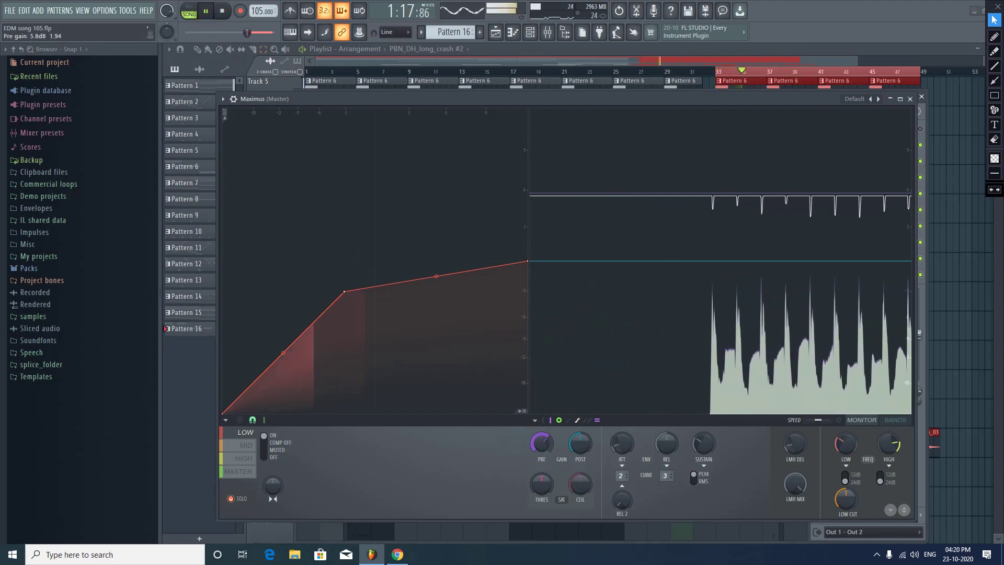
click(221, 11)
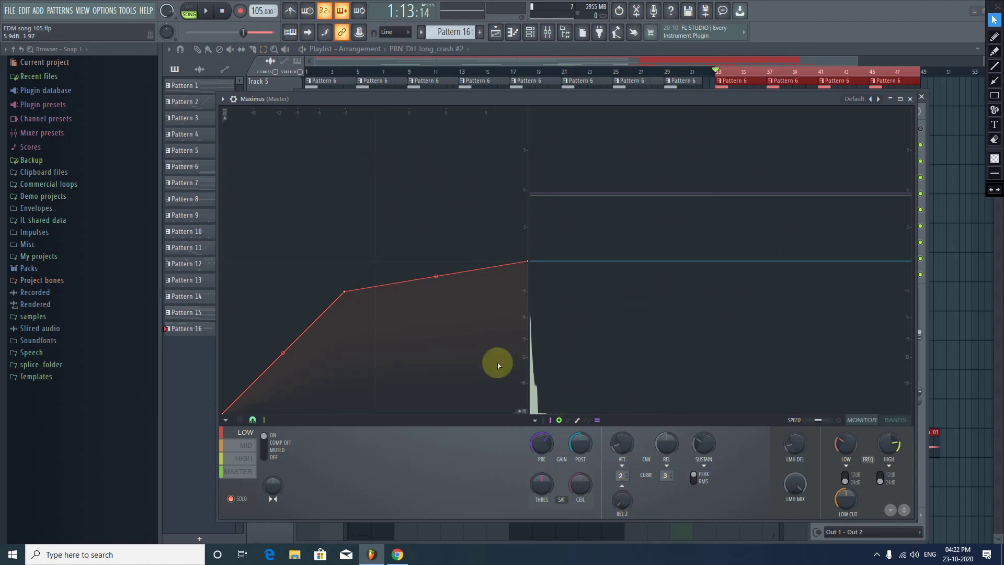
Step: Lengthen the LOW band's release time beyond 224 ms during playback and try the sustain control
click(209, 11)
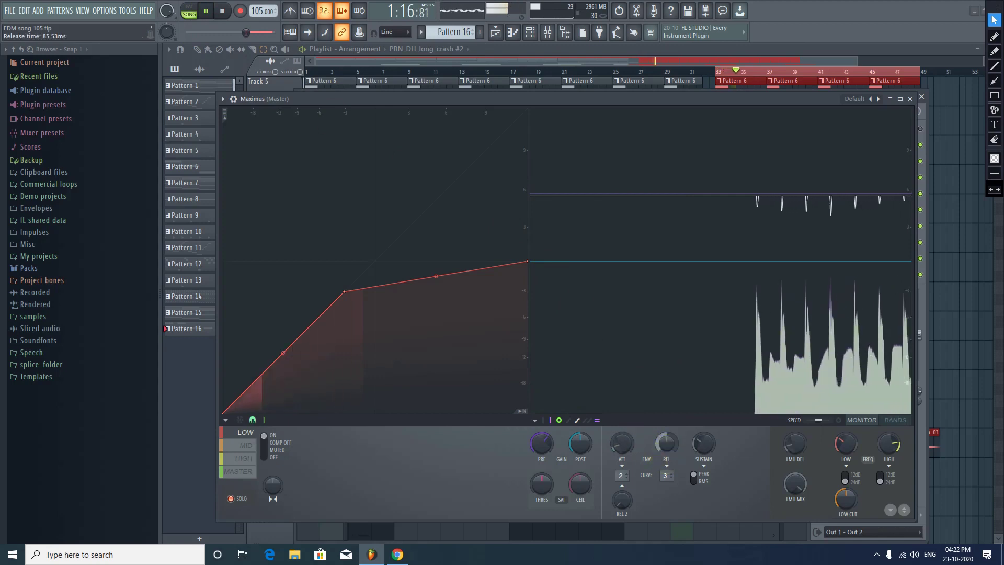
scroll(666, 443, up, 3)
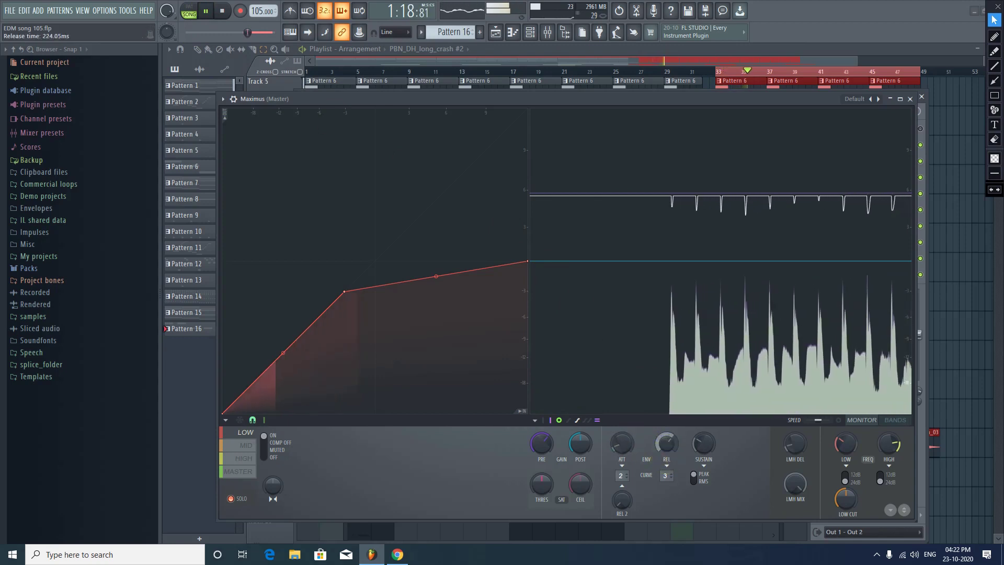
scroll(666, 443, up, 2)
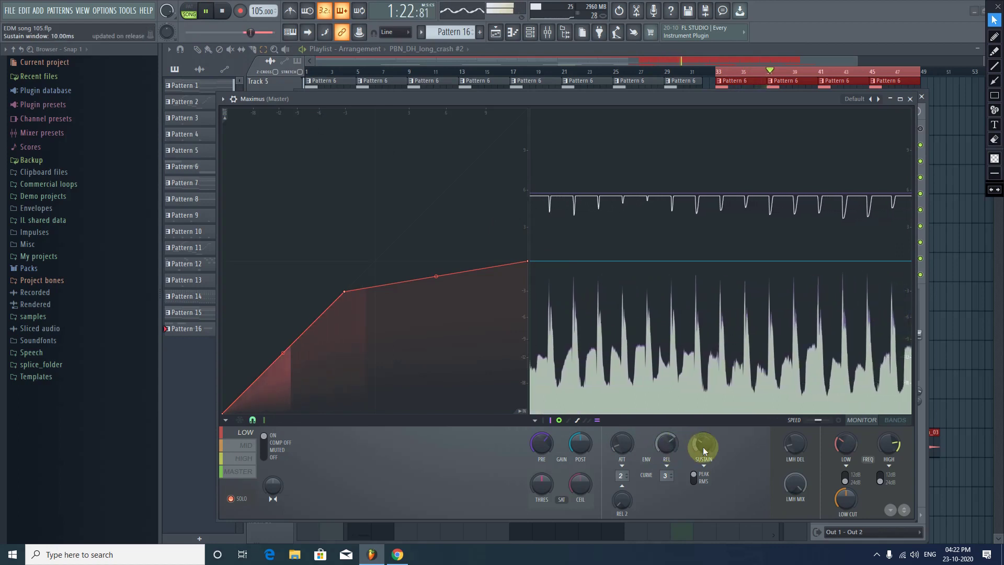
mouse_move(702, 446)
mouse_down()
mouse_move(703, 434)
mouse_move(702, 446)
mouse_up()
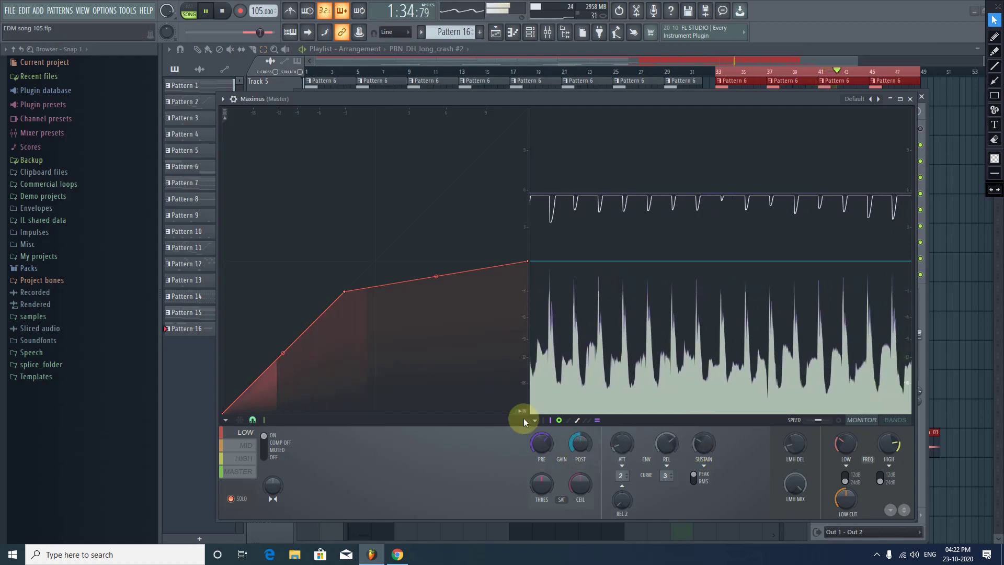
click(222, 10)
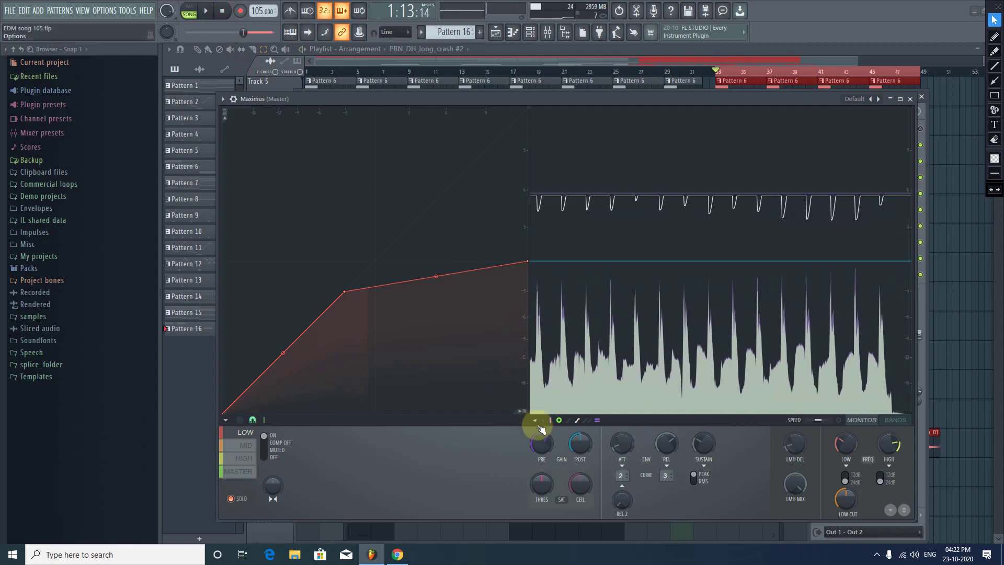
Step: Raise the LOW band's pre gain further above 5.8 dB and play the song to check the compression
drag(540, 429, 540, 416)
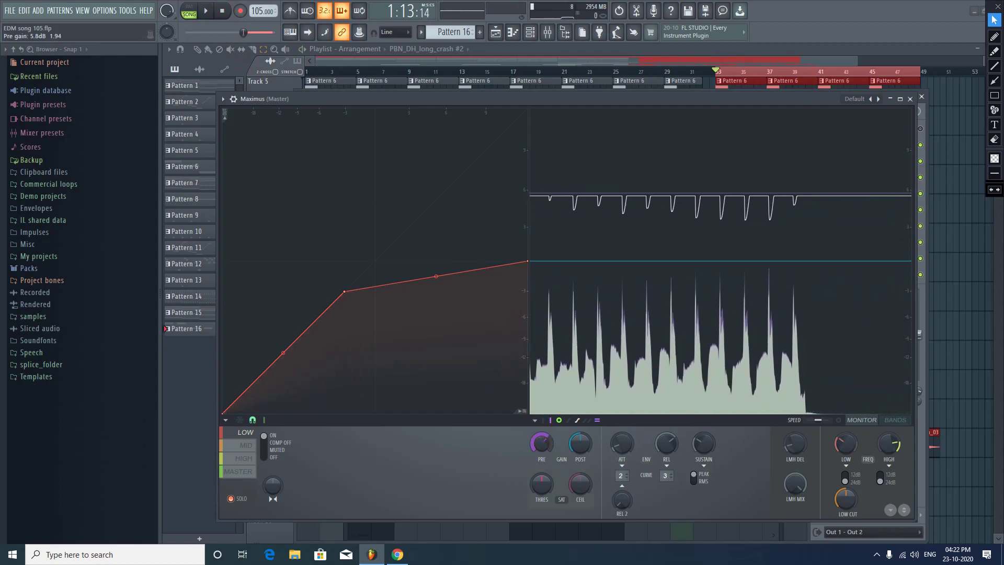
click(208, 11)
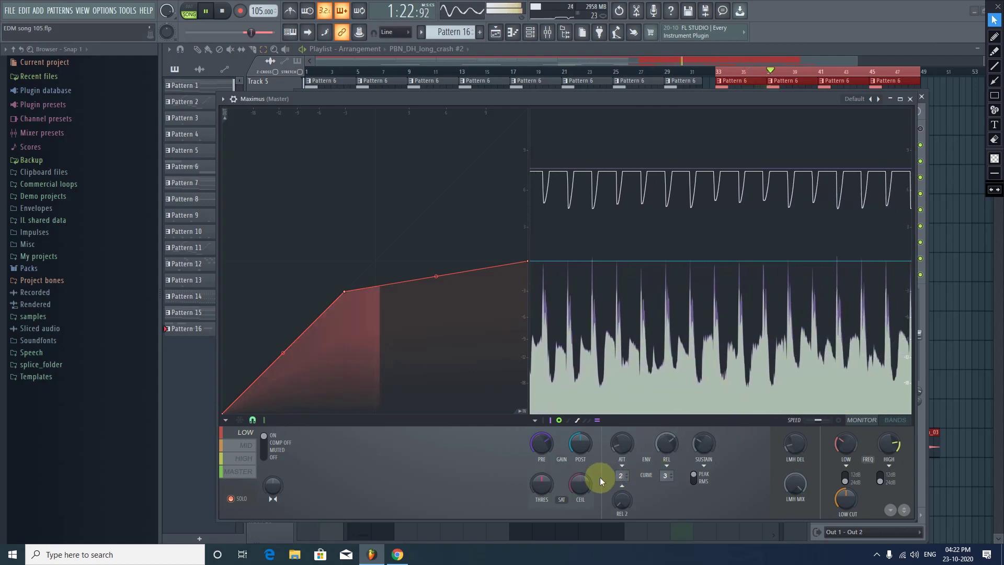
key(space)
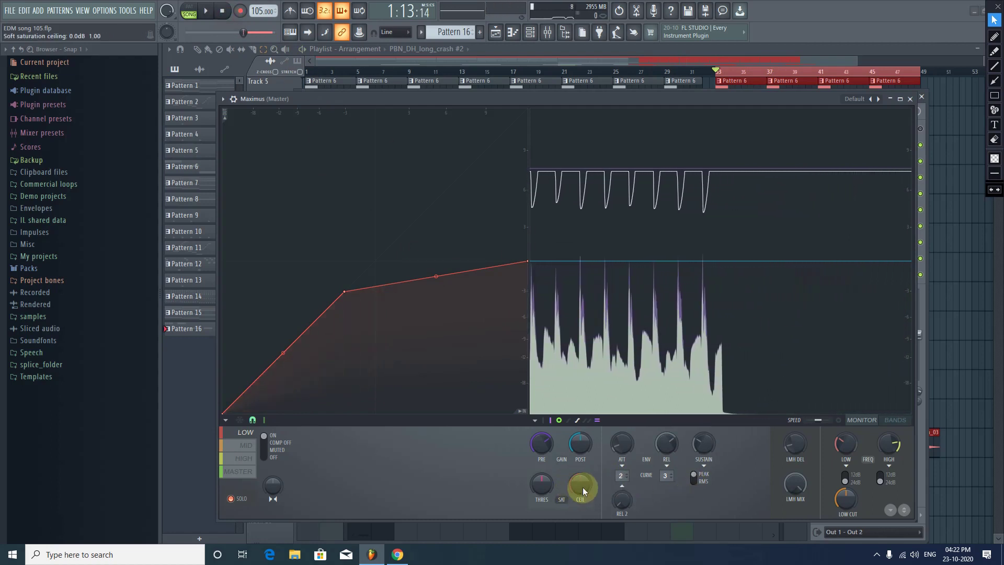
Step: Try the LOW band's soft saturation ceiling at about 0.9 dB, reset it, and play the song to check the band
mouse_move(584, 490)
mouse_down()
mouse_move(584, 515)
mouse_move(583, 485)
mouse_up()
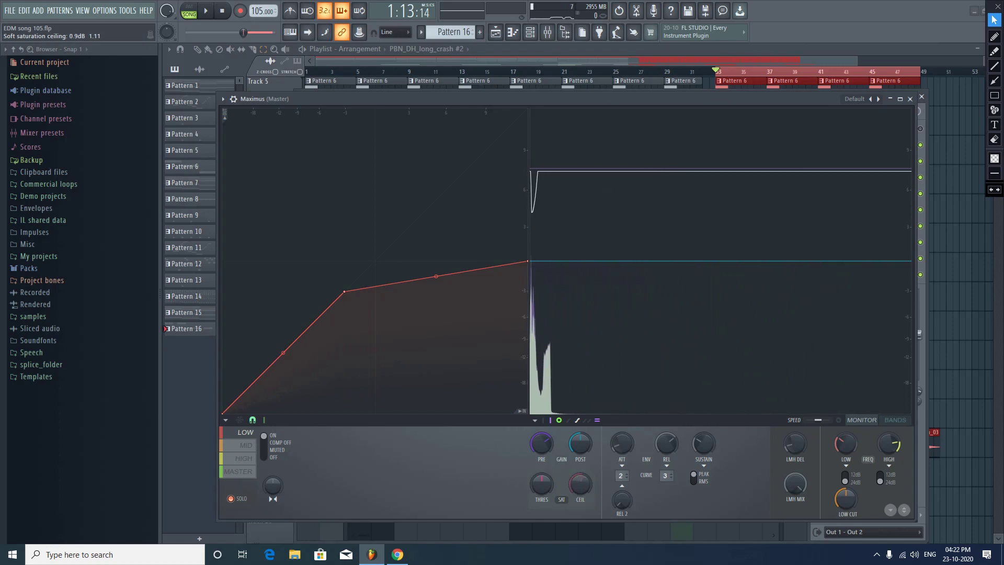
right_click(584, 492)
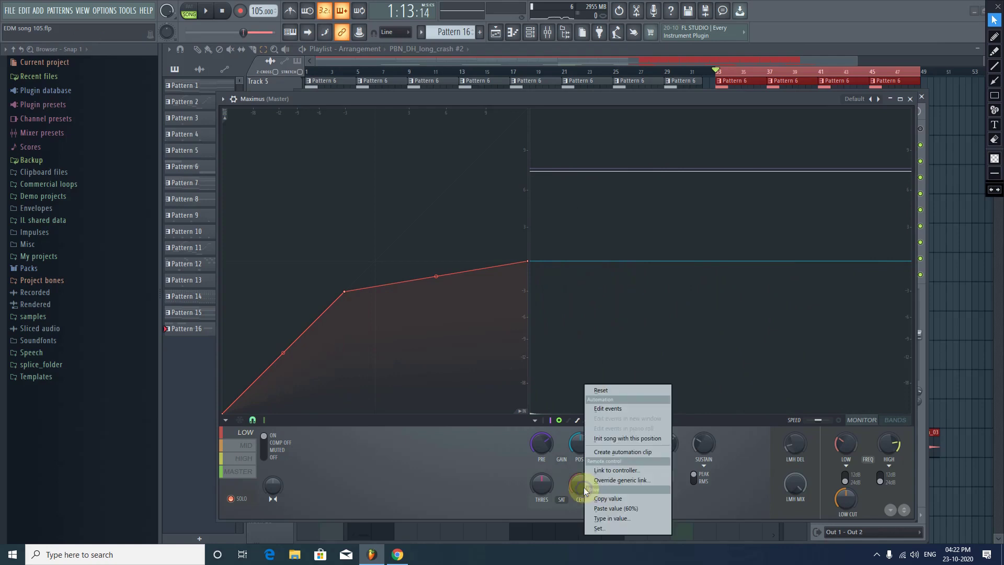
click(602, 390)
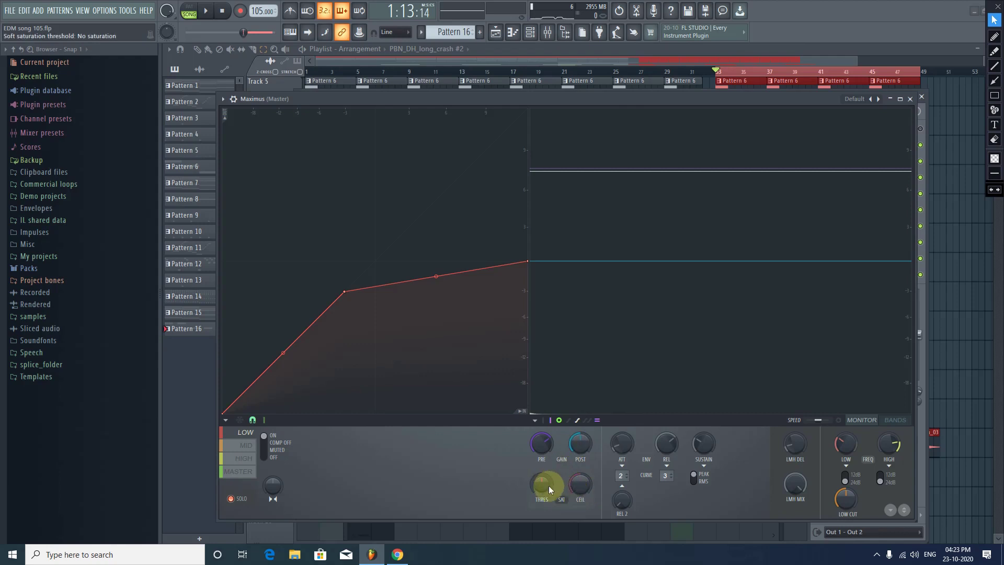
click(213, 11)
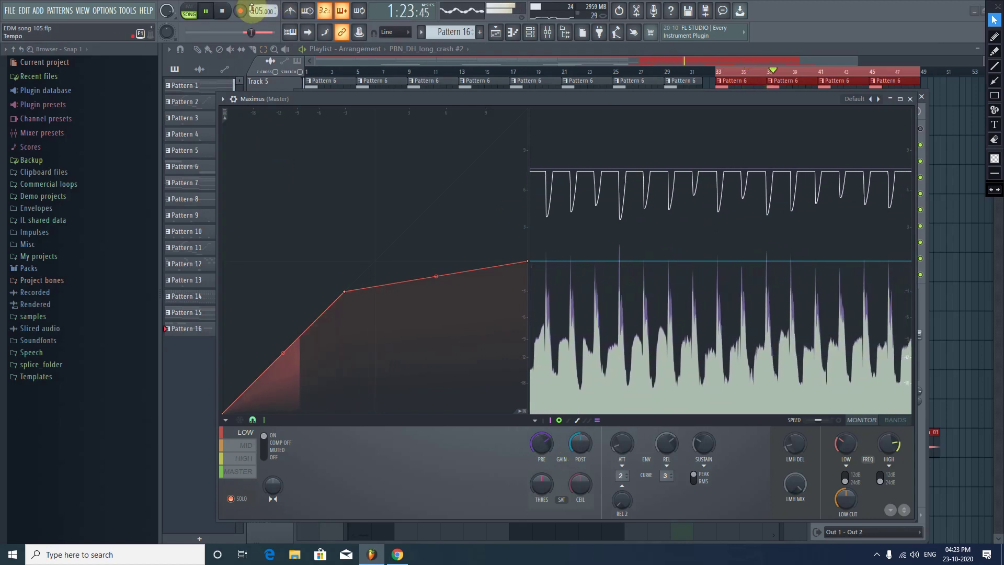
key(space)
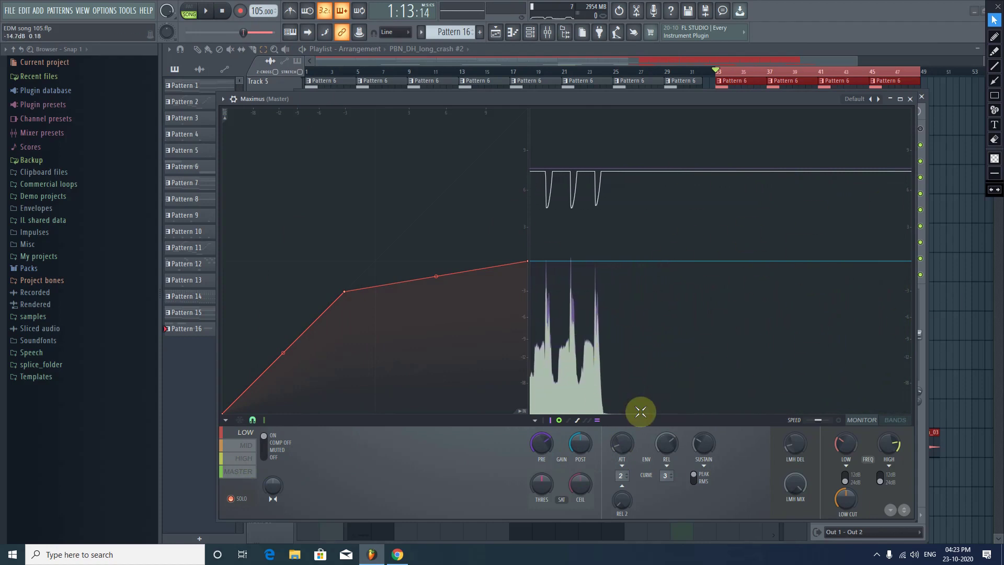
Step: Select the MID band, play the song and lower its curve's second point along the diagonal to about -1.5 dB
click(250, 444)
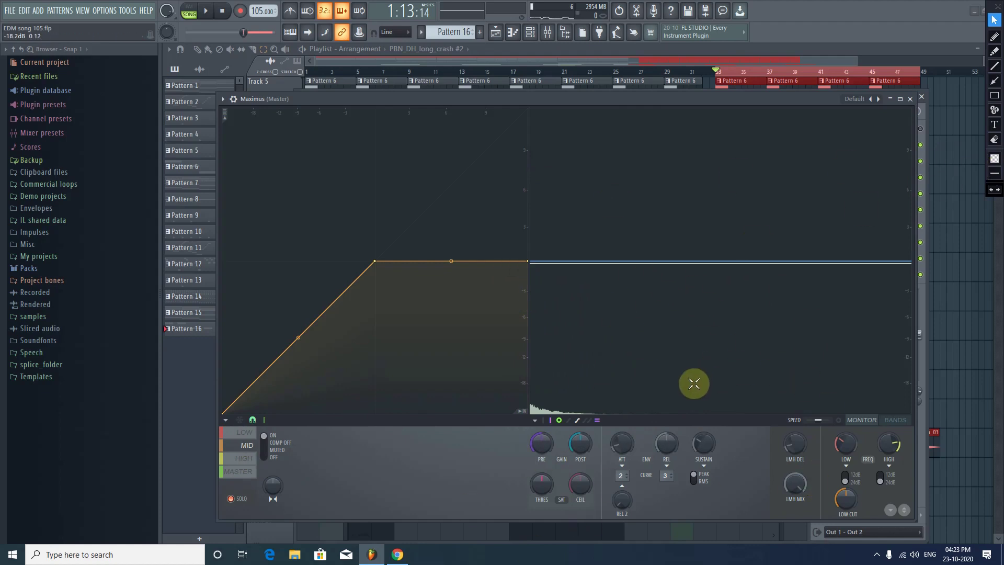
click(207, 13)
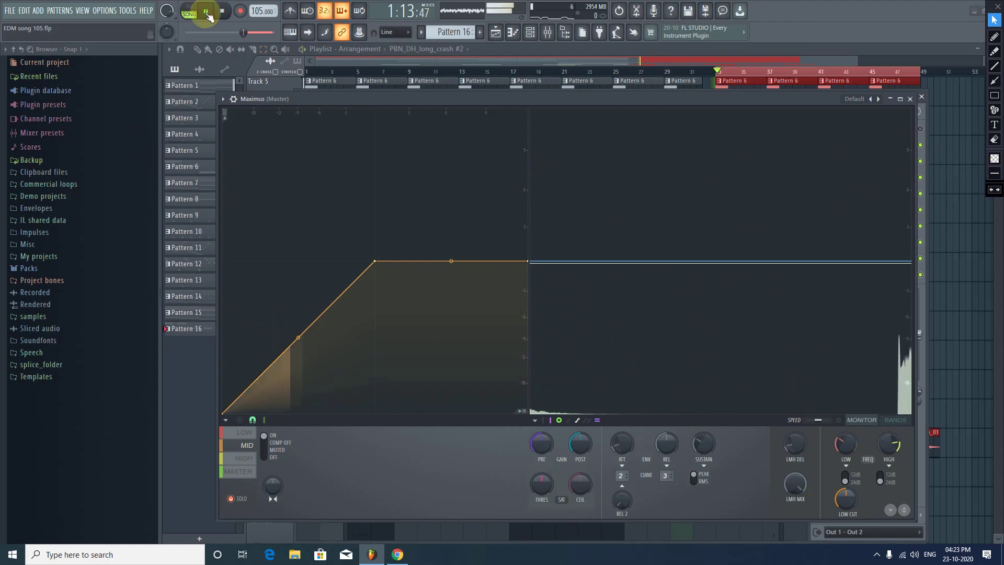
click(208, 13)
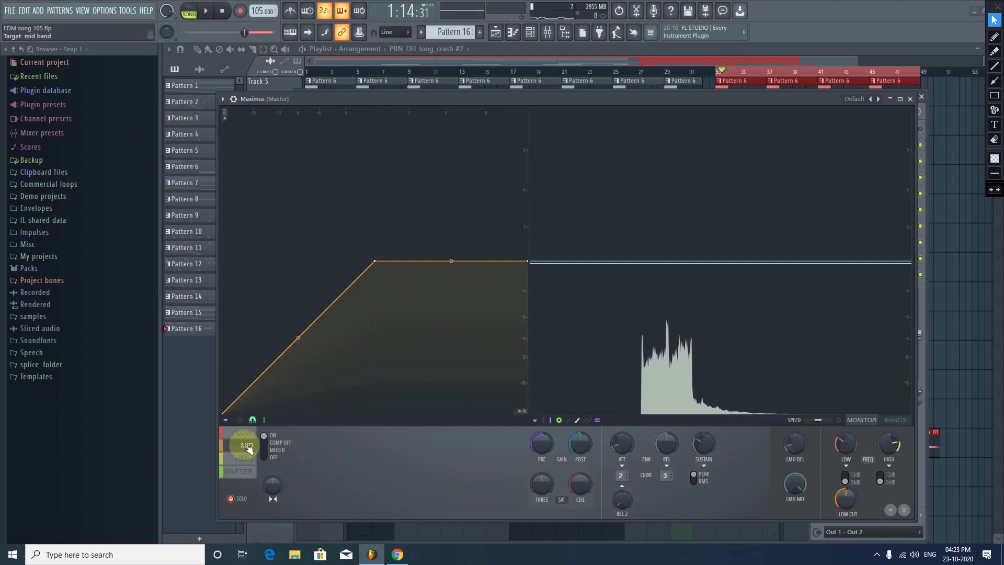
click(205, 11)
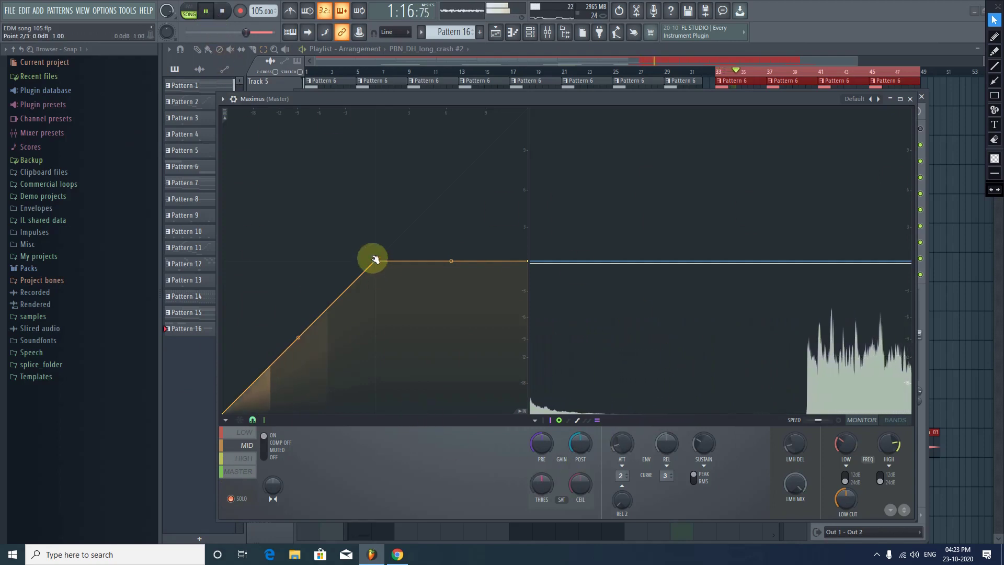
drag(375, 261, 347, 314)
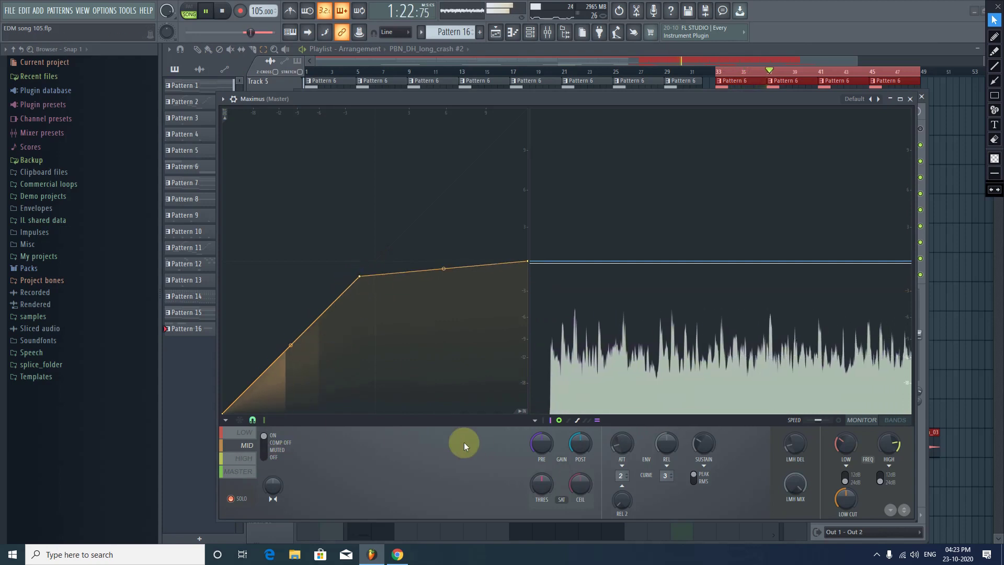
Step: Raise the MID band's pre gain and try an attack time of about 9 ms during playback
drag(546, 447, 546, 425)
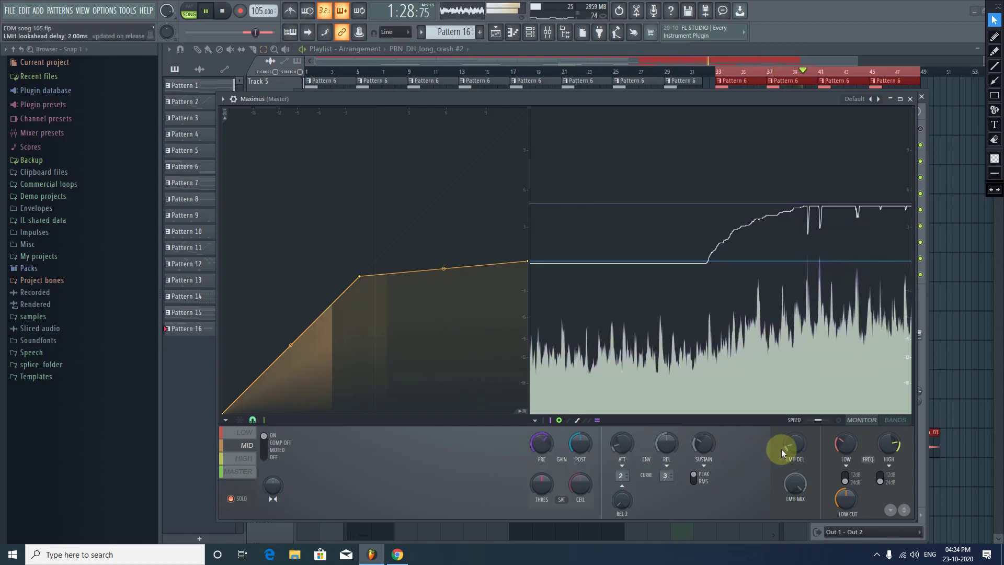
click(623, 449)
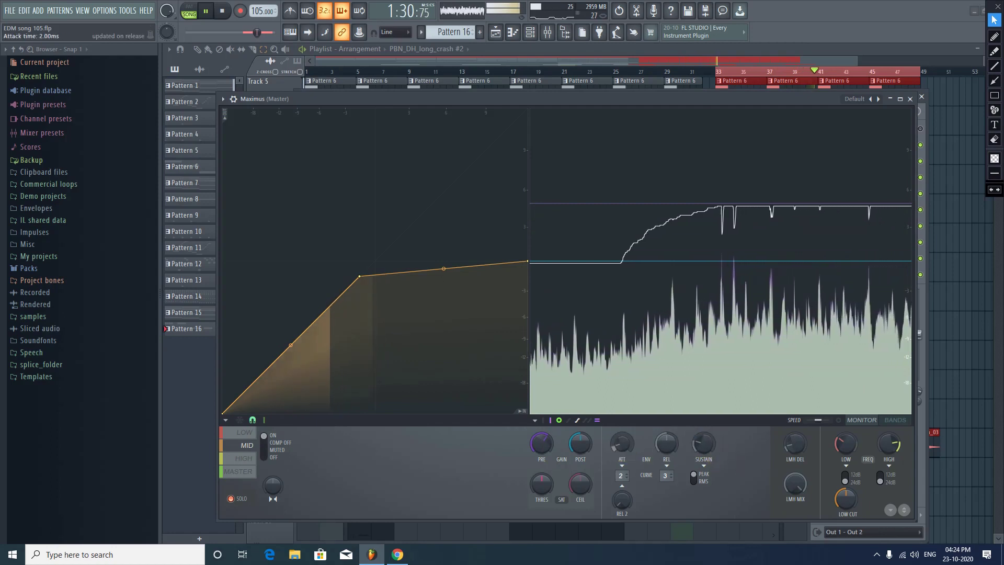
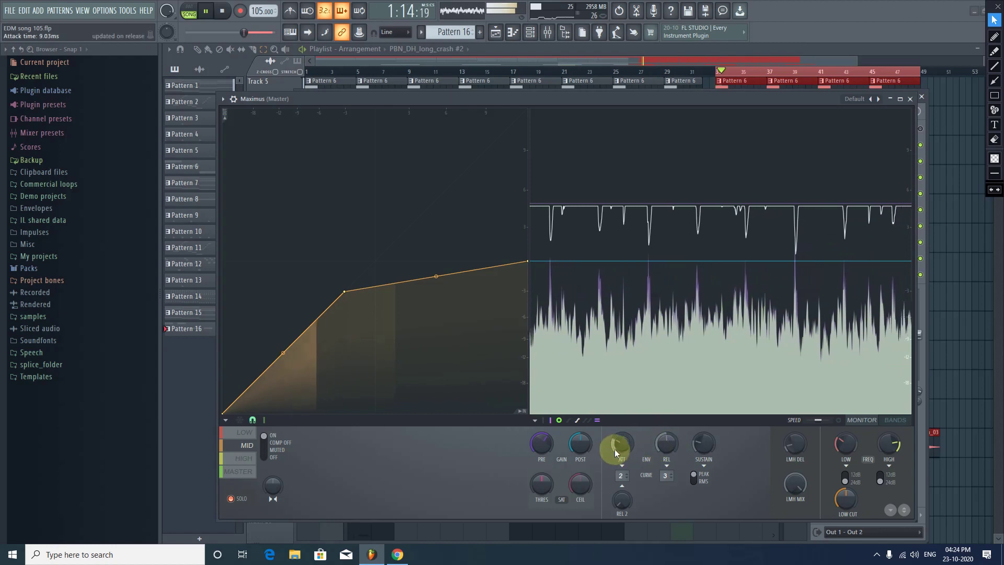
click(228, 12)
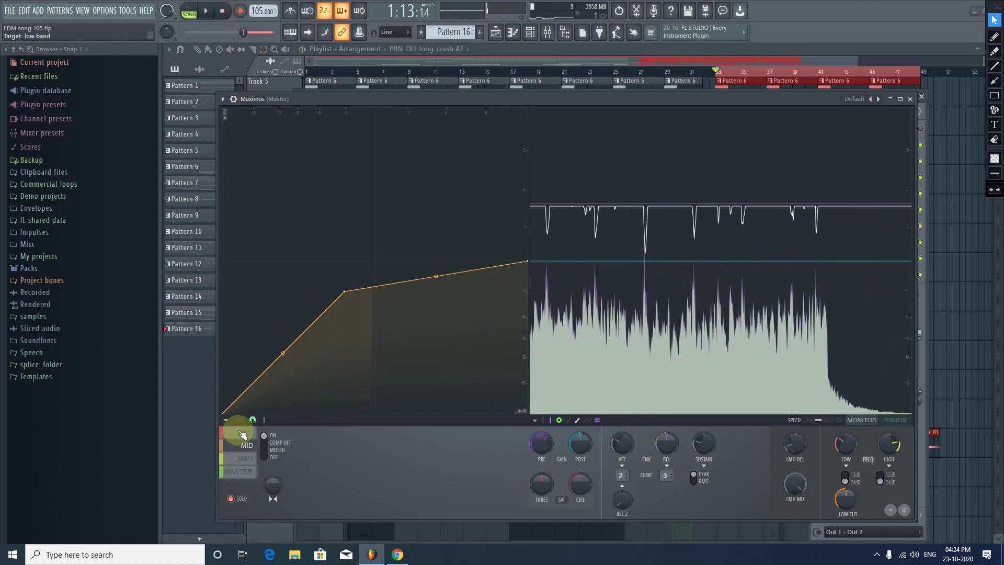
Step: Adjust the LOW band's attack and release times, playing the song to check the compression
click(242, 434)
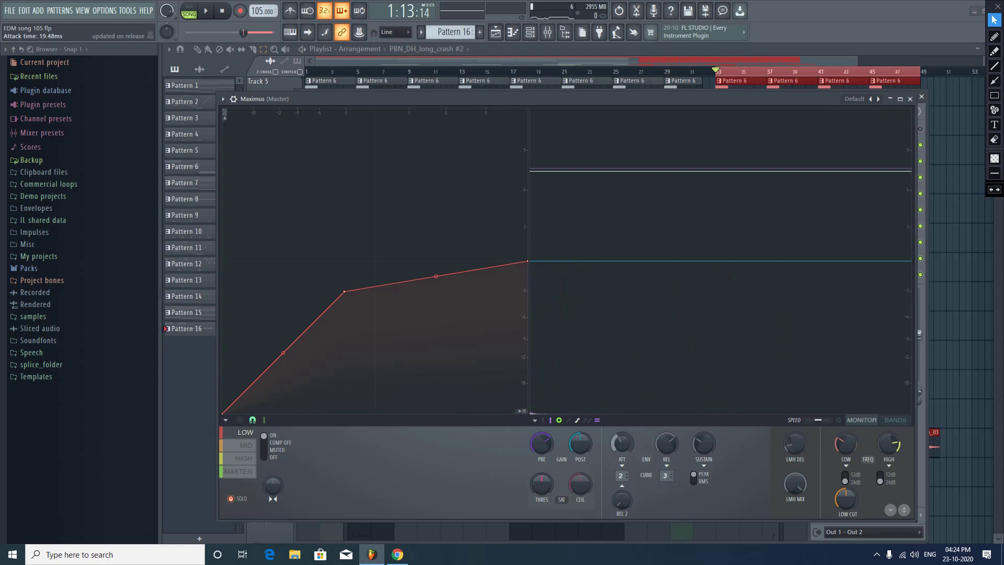
click(208, 11)
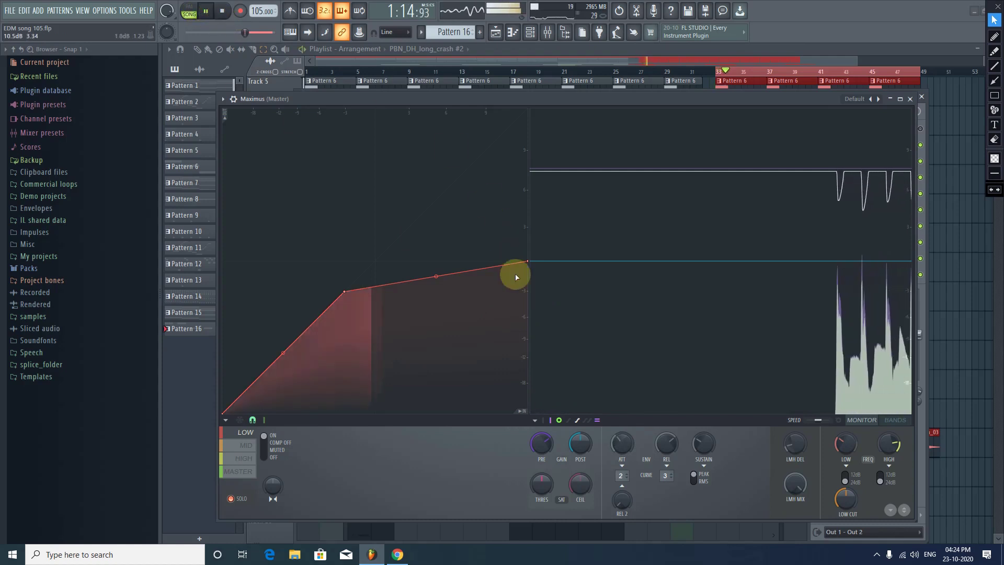
drag(667, 443, 661, 444)
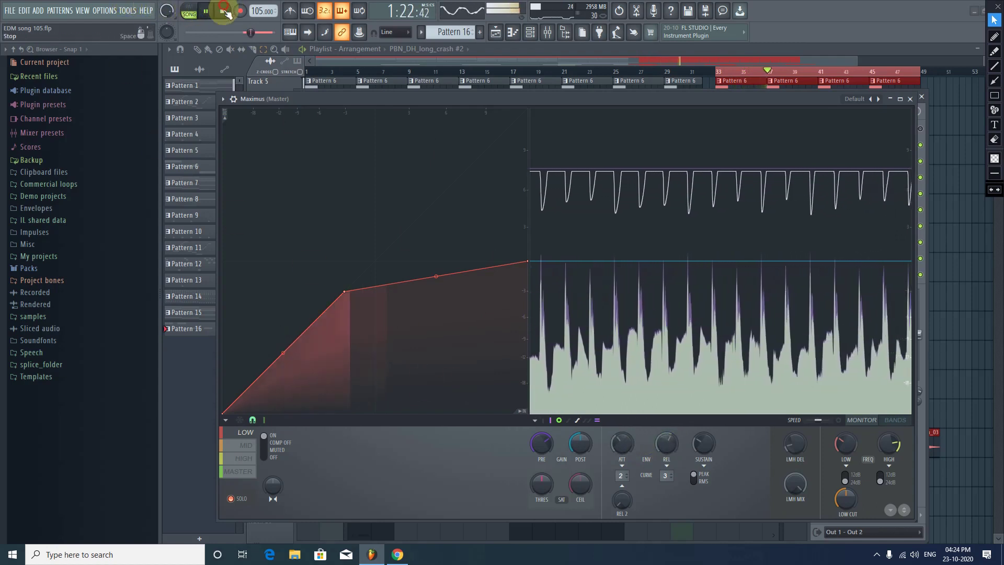
click(222, 10)
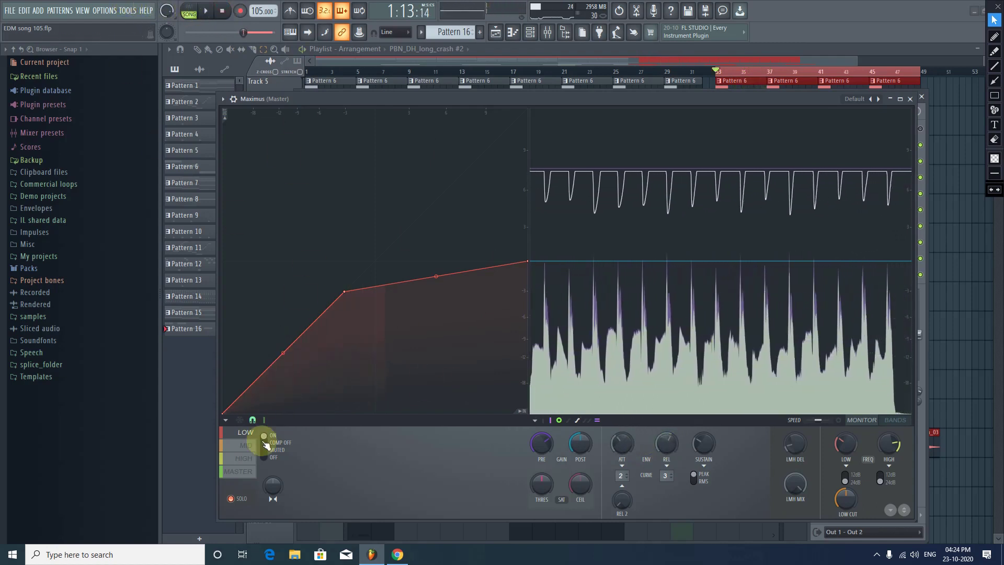
Step: Return to the MID band and adjust its attack time and sustain window during playback
click(244, 445)
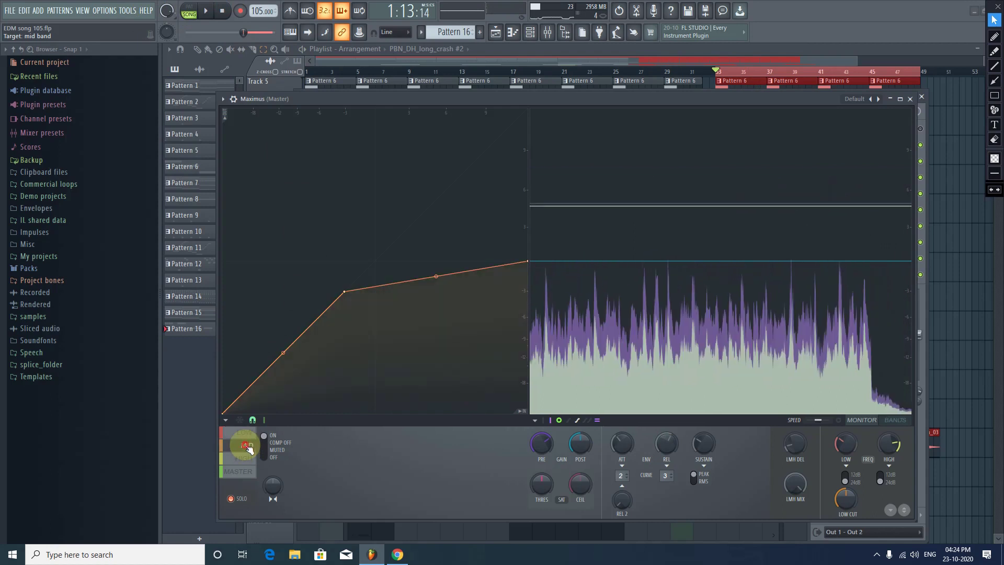
click(205, 11)
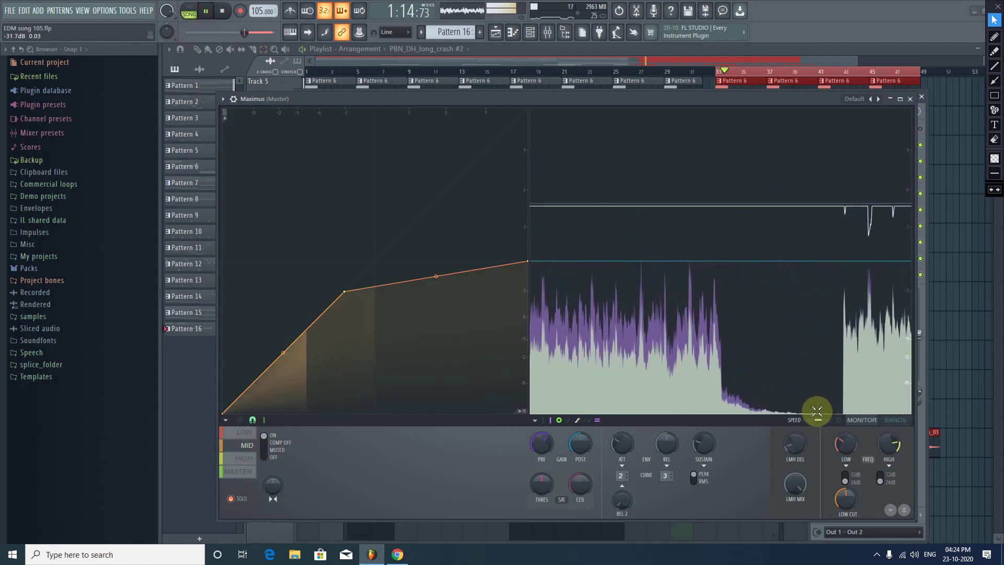
drag(612, 442, 612, 451)
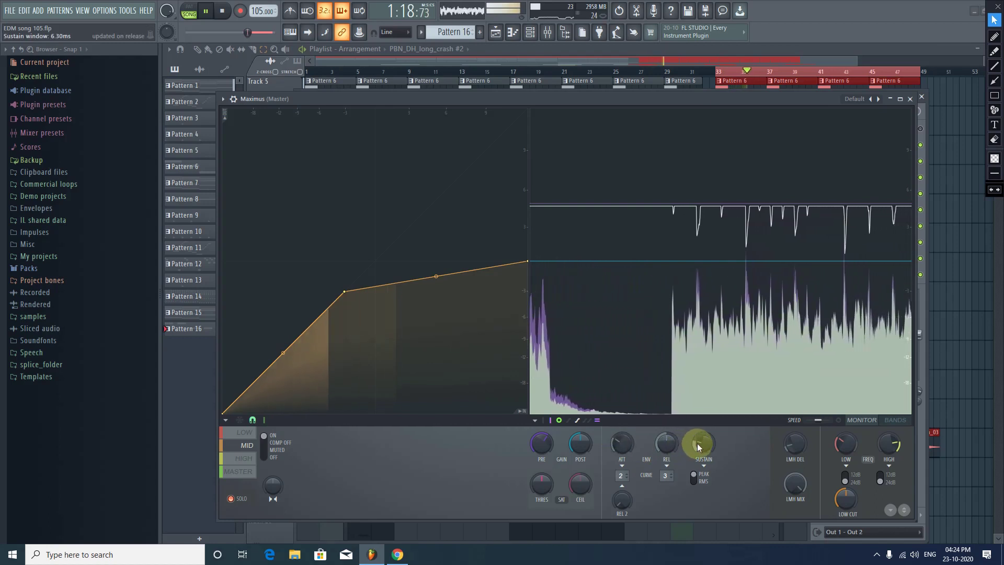
click(222, 12)
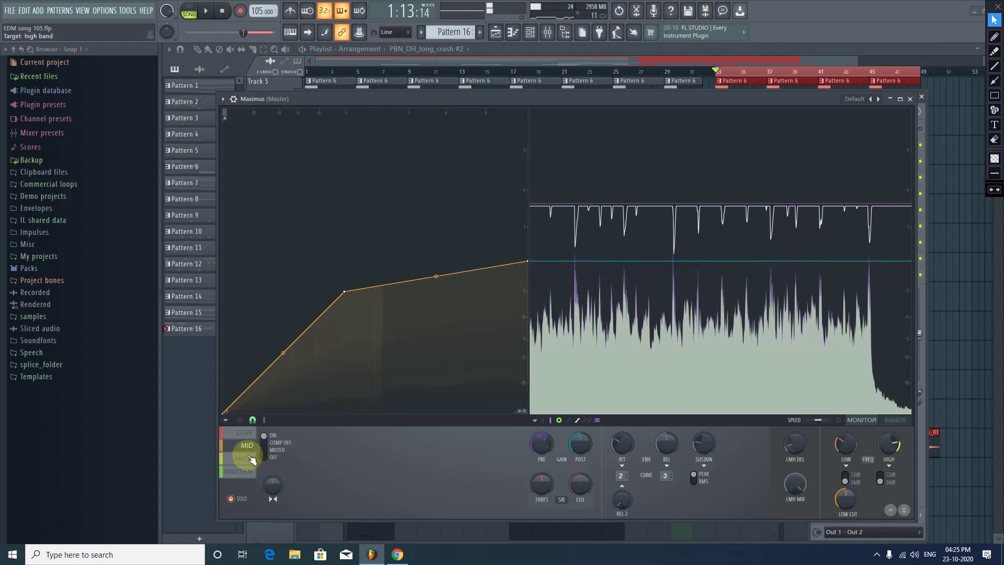
Step: Select the HIGH band, lower its curve's second point to about -1.5 dB and start the song
click(250, 458)
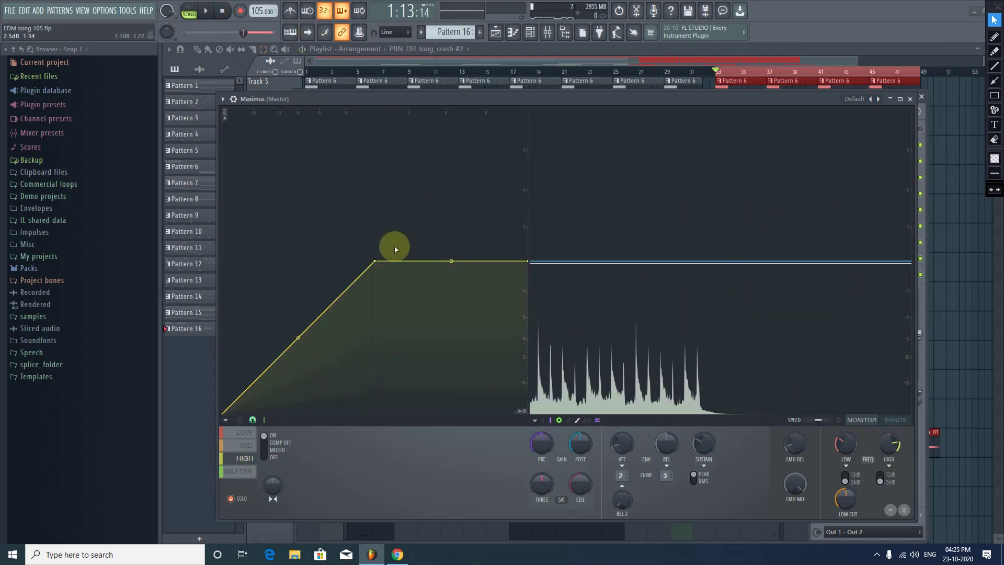
drag(375, 262, 359, 277)
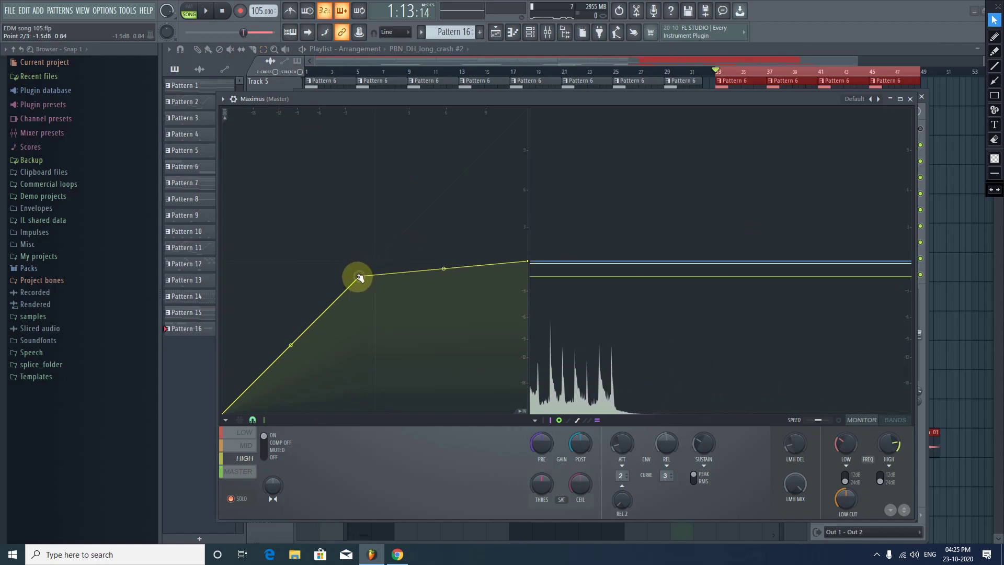
click(247, 74)
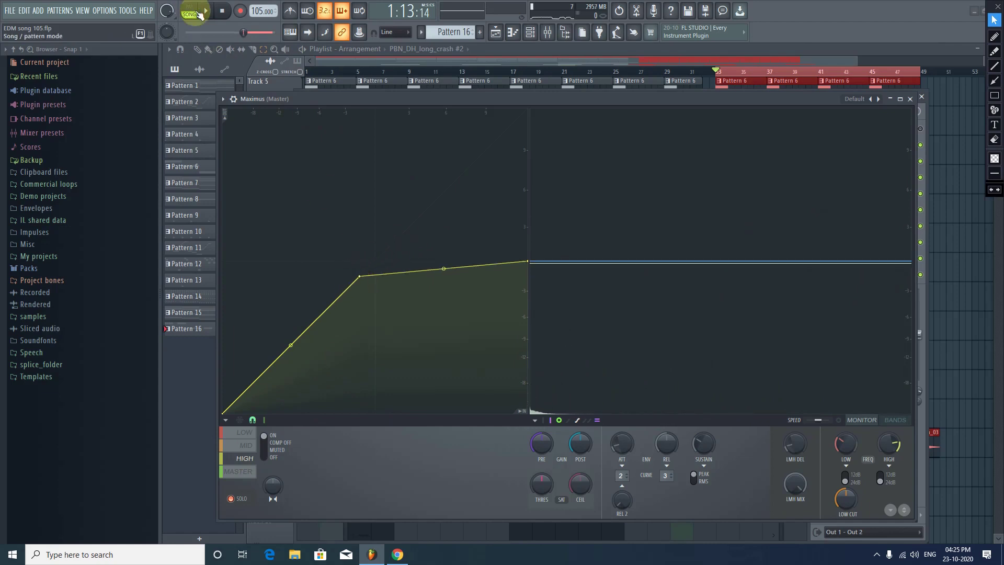
Step: Raise the HIGH band's pre gain beyond 4.1 dB and lower its curve's second point to about -3 dB during playback
click(418, 166)
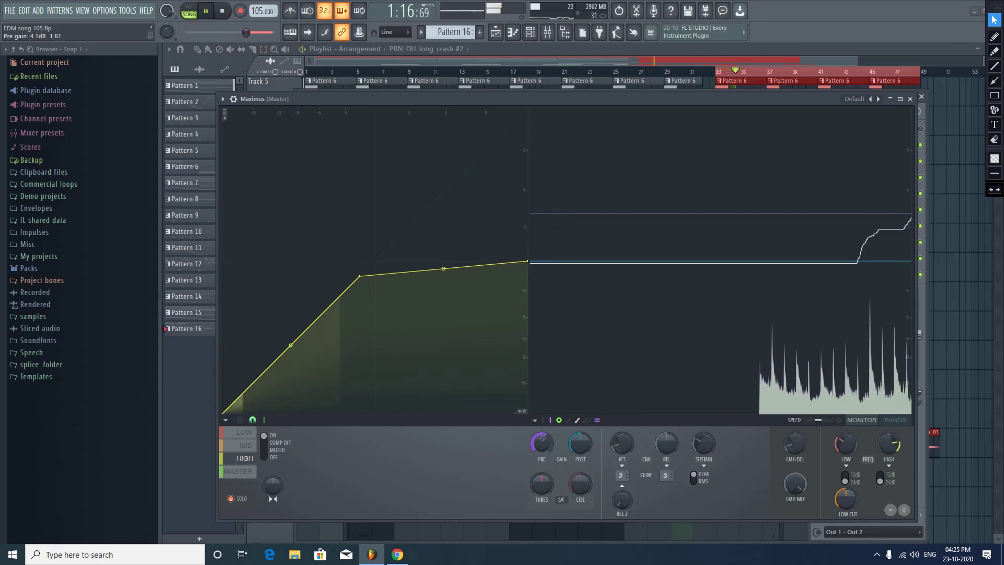
click(538, 440)
click(355, 281)
mouse_move(355, 281)
mouse_down()
mouse_move(346, 289)
mouse_move(357, 290)
mouse_up()
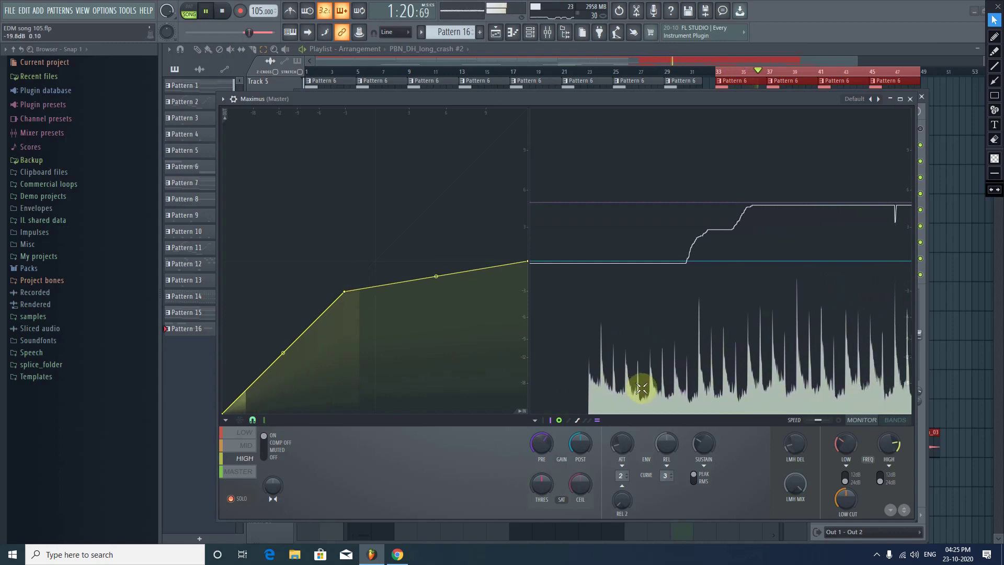
mouse_move(542, 443)
mouse_down()
mouse_move(541, 409)
mouse_move(548, 447)
mouse_up()
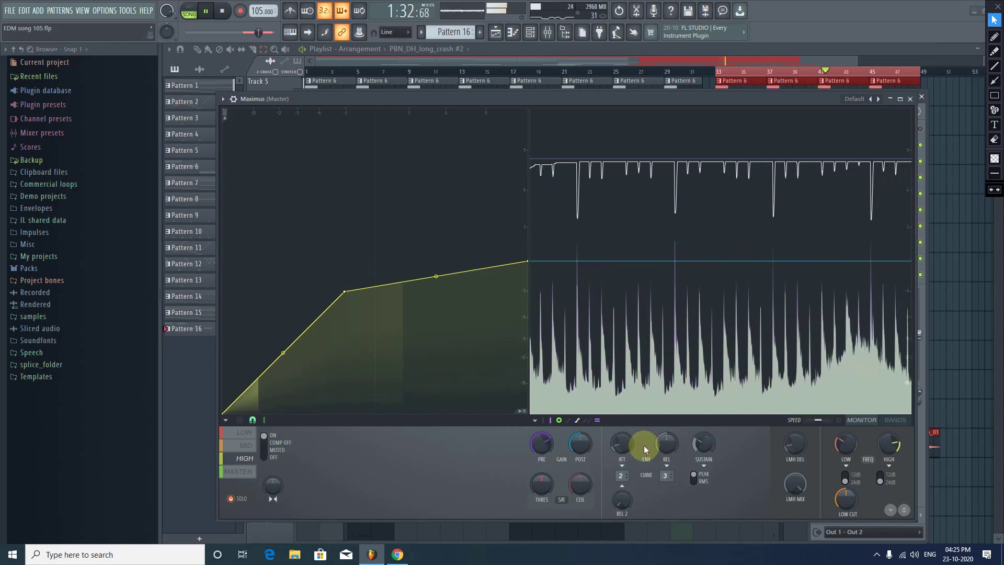
Step: Adjust the HIGH band's attack, sustain window and release time, with a release of about 133 ms, and stop the song
drag(622, 443, 638, 447)
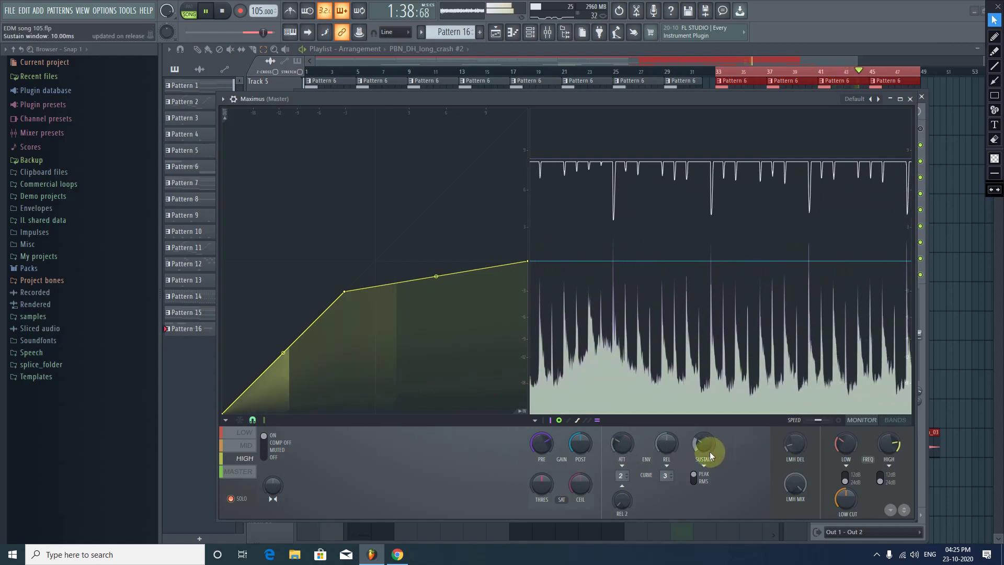
drag(710, 451, 672, 432)
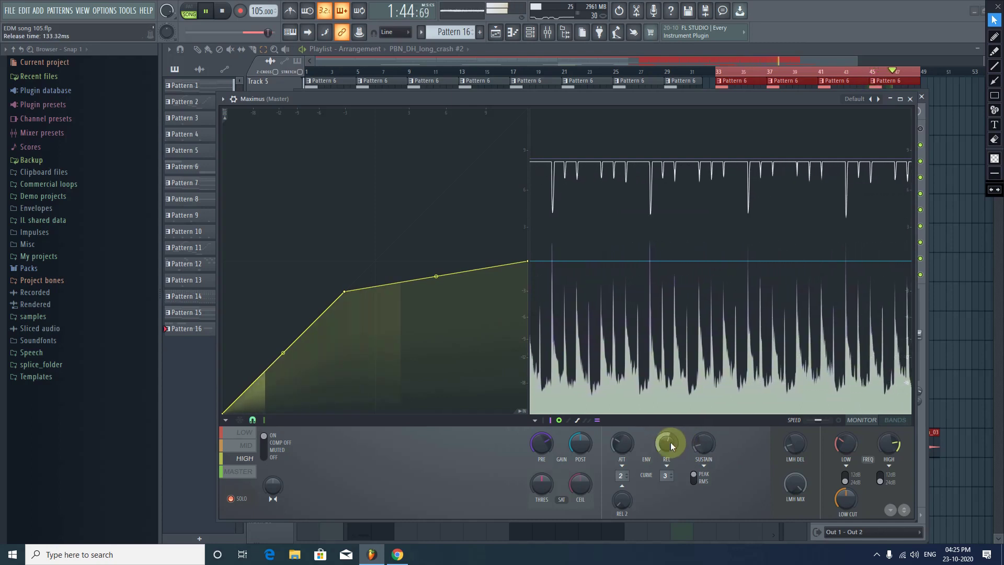
click(222, 11)
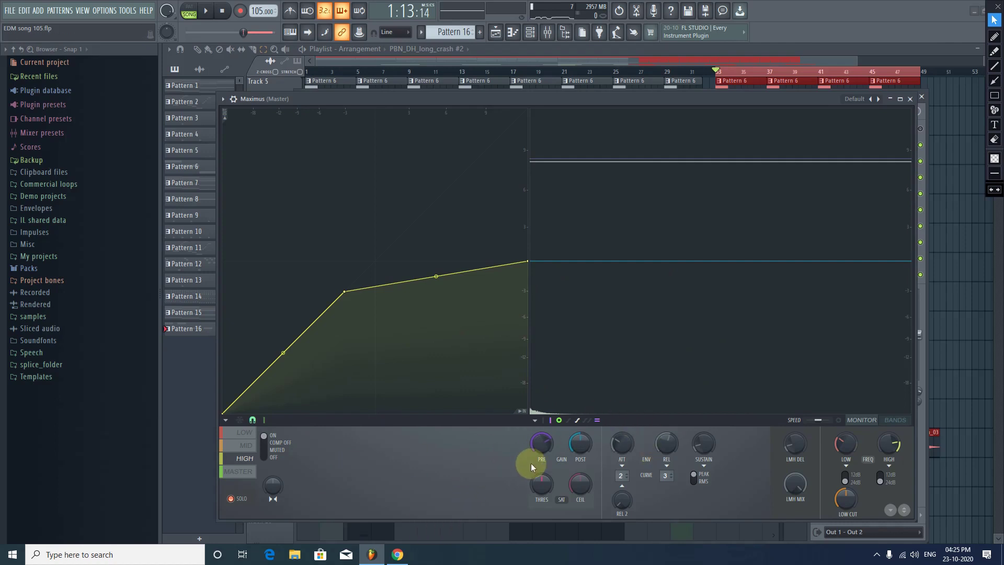
Step: Switch the Maximus display to Bands, turn off solo mode and mute the LOW band
click(889, 421)
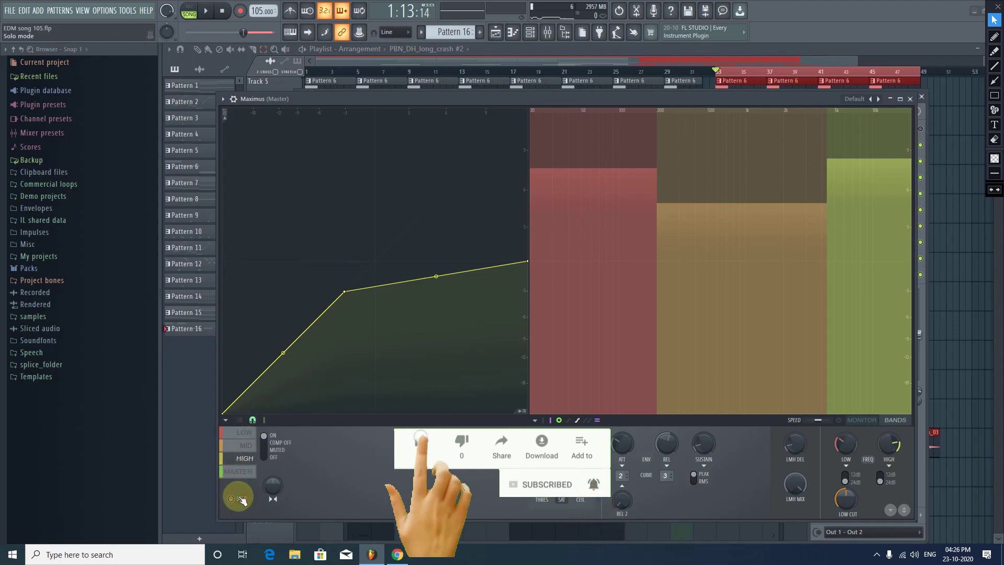
click(242, 433)
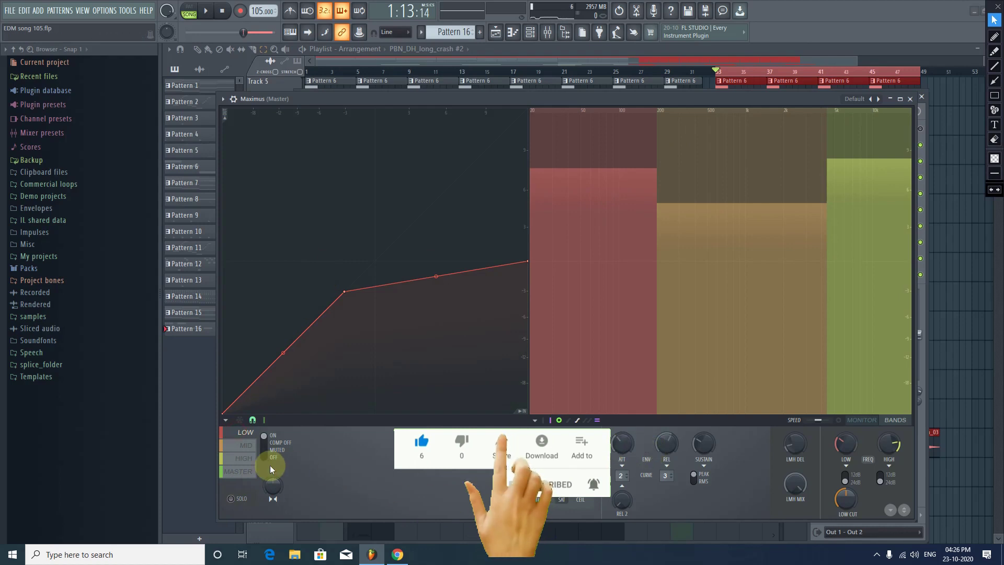
click(246, 444)
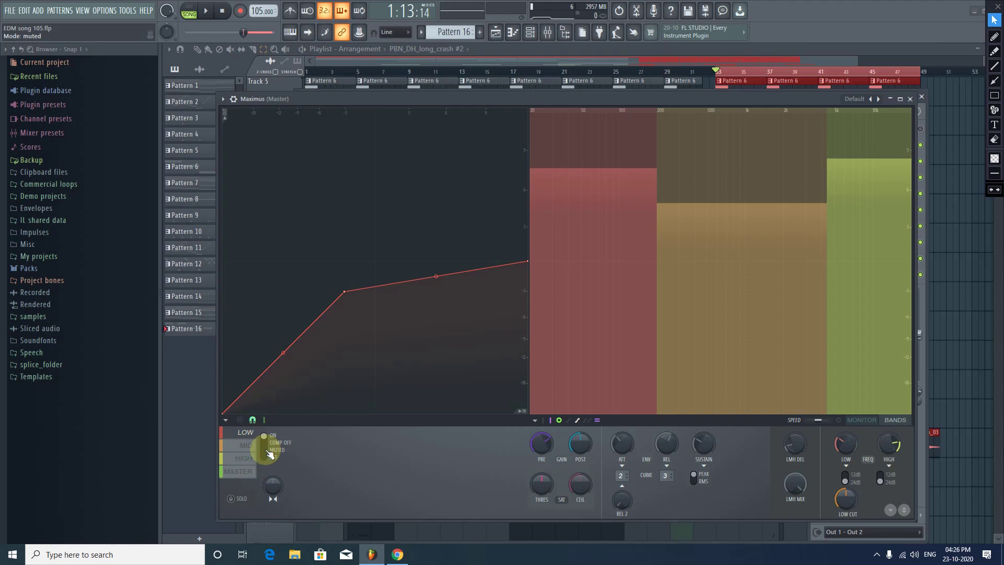
click(269, 453)
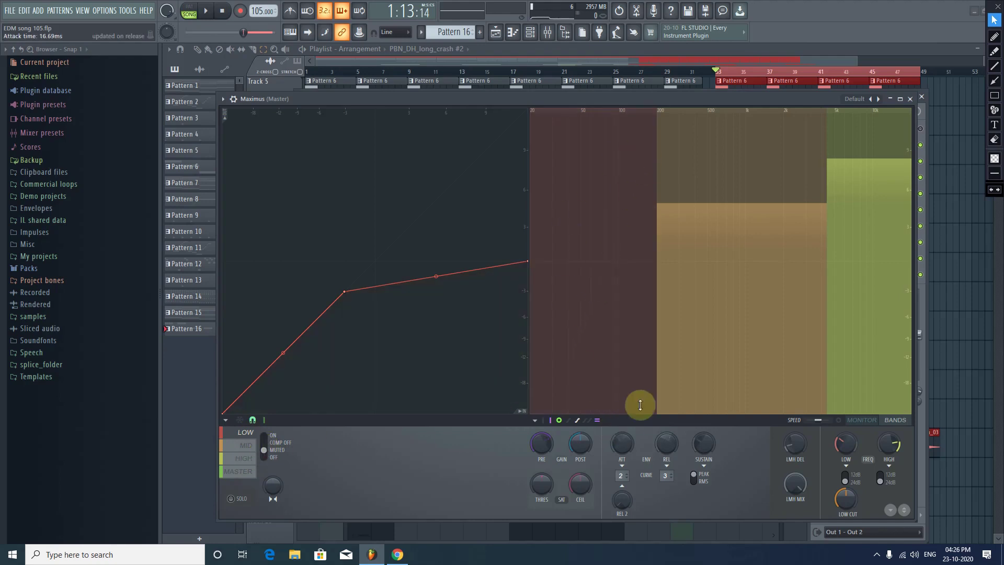
Step: Select the MID band, lower its post gain to about -3.4 dB during playback and stop the song
click(247, 446)
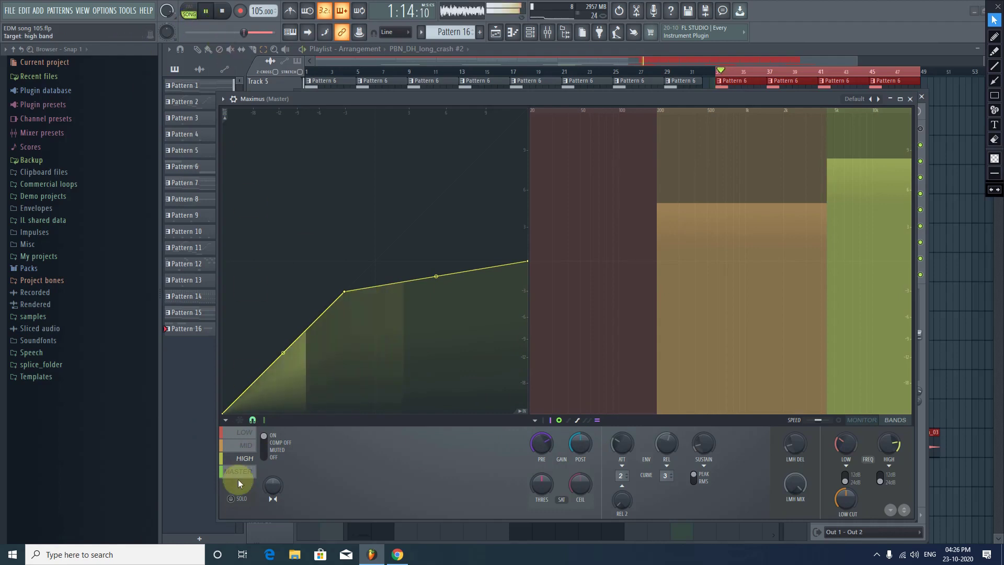
click(245, 446)
click(248, 464)
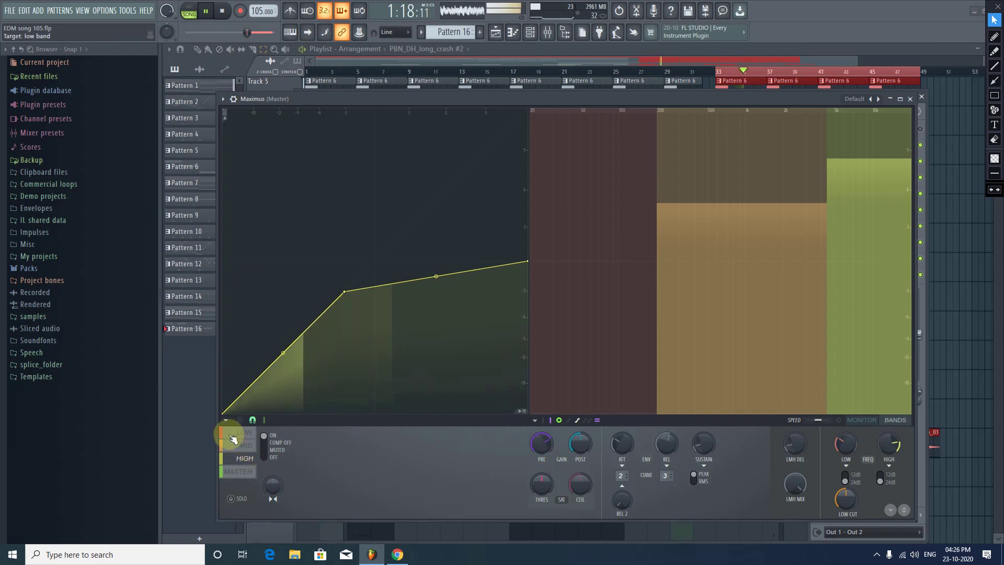
click(246, 445)
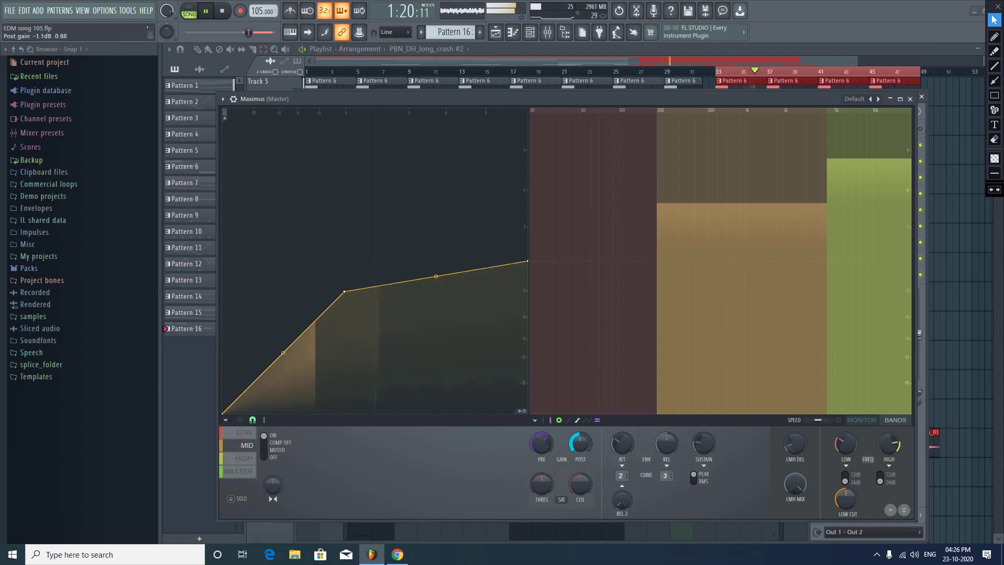
drag(578, 443, 579, 455)
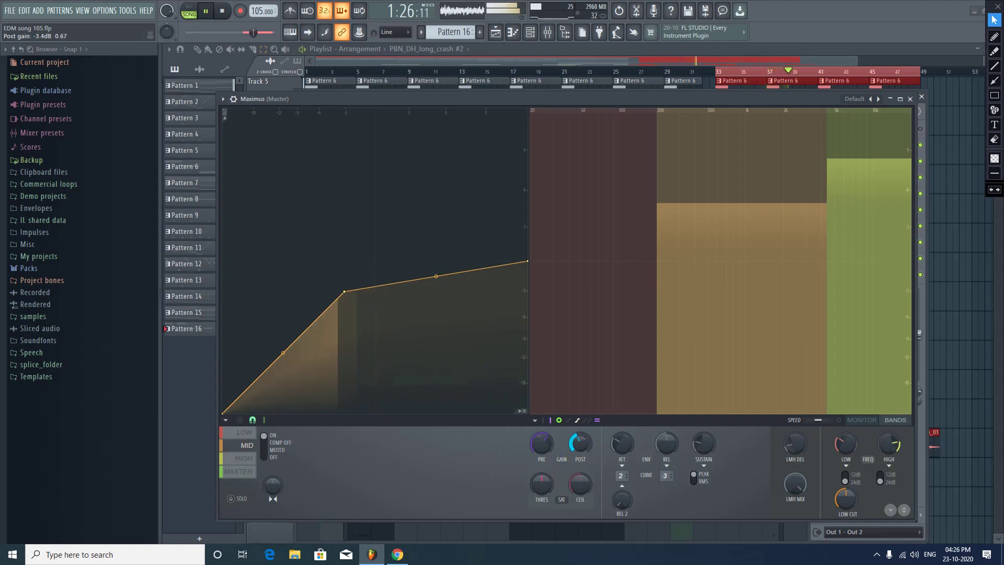
click(222, 11)
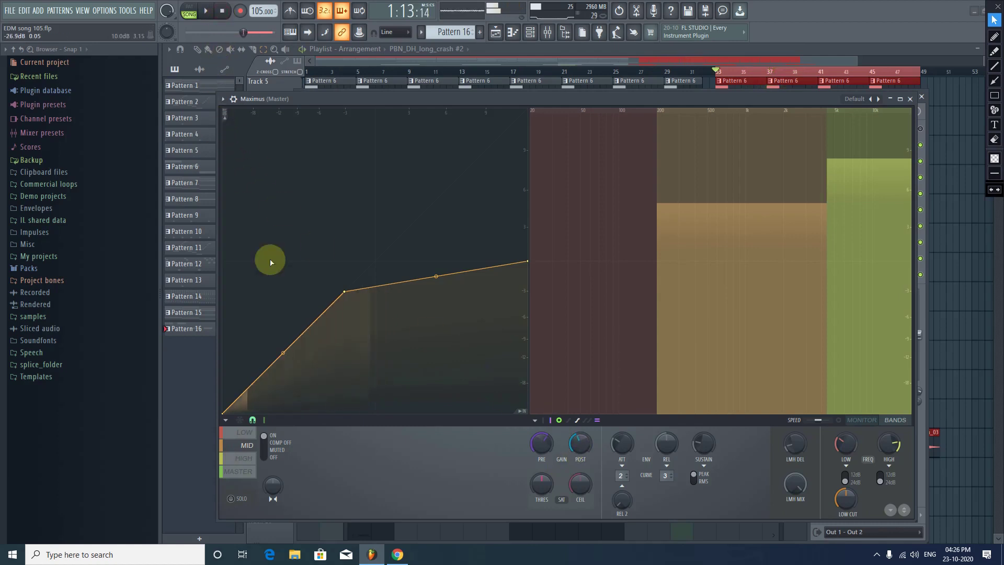
Step: Turn the LOW band back on and lower its post gain to about -6.2 dB during playback
click(253, 433)
click(271, 450)
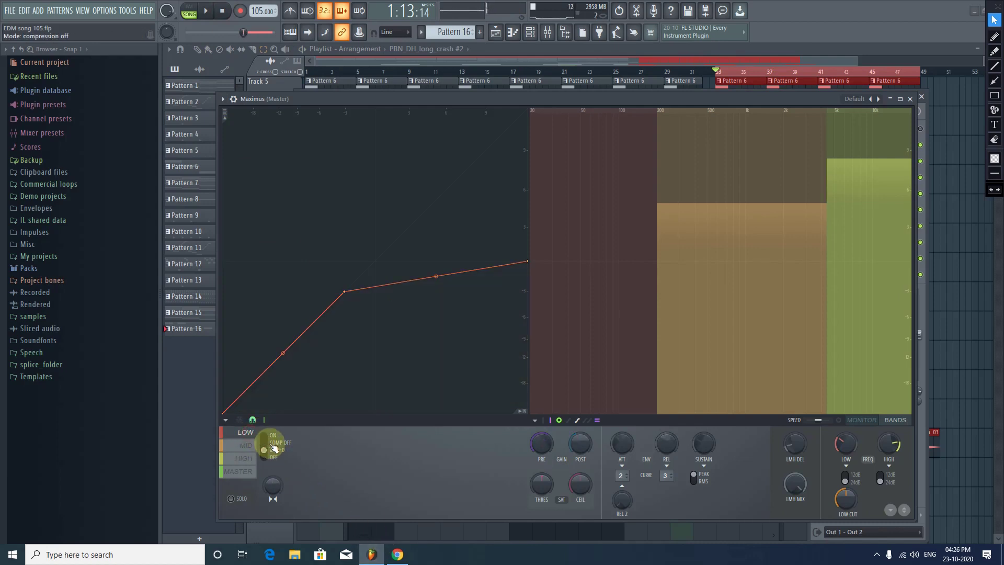
drag(269, 447, 268, 439)
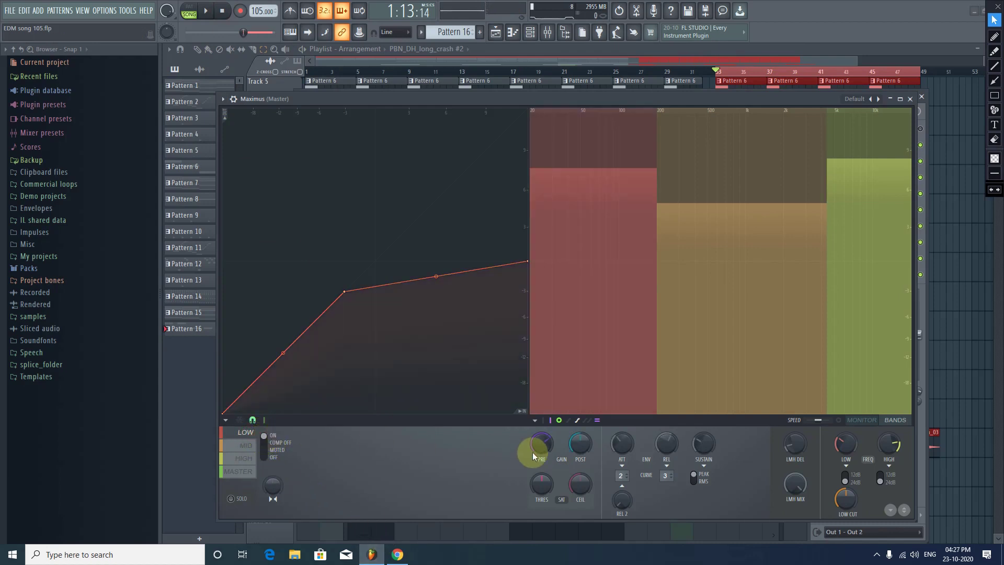
drag(585, 440, 585, 432)
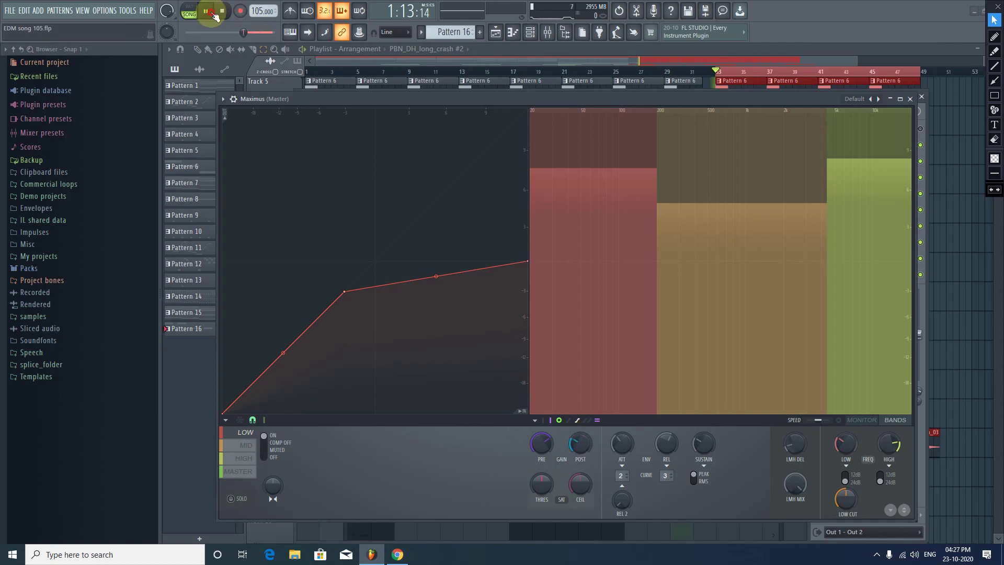
mouse_move(586, 451)
mouse_down()
mouse_move(585, 418)
mouse_move(585, 449)
mouse_up()
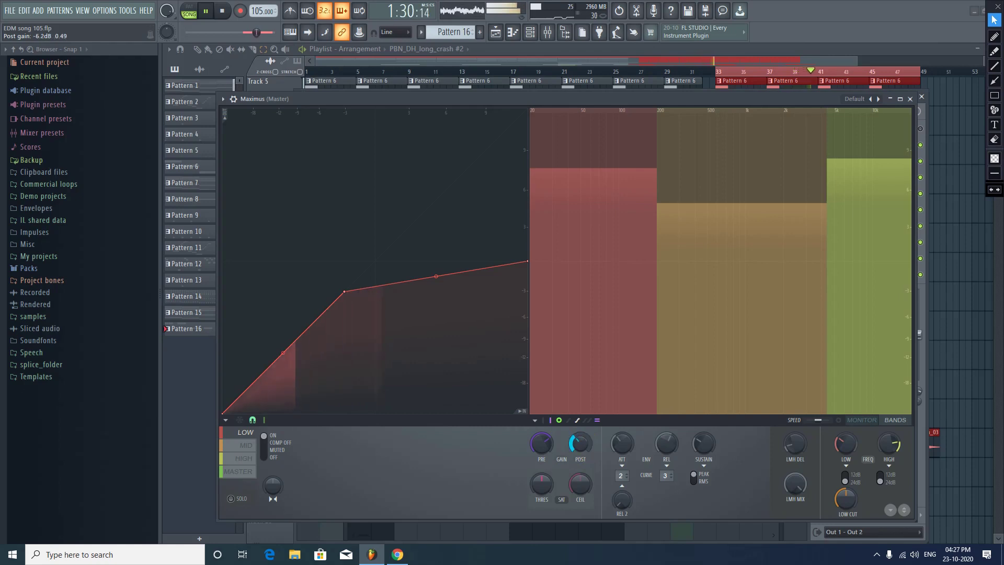
click(226, 15)
Step: Move the Maximus window clear of the mixer and place Fruity parametric EQ 2 below Maximus in the Master track's effect chain
drag(348, 101, 379, 438)
click(853, 146)
click(863, 146)
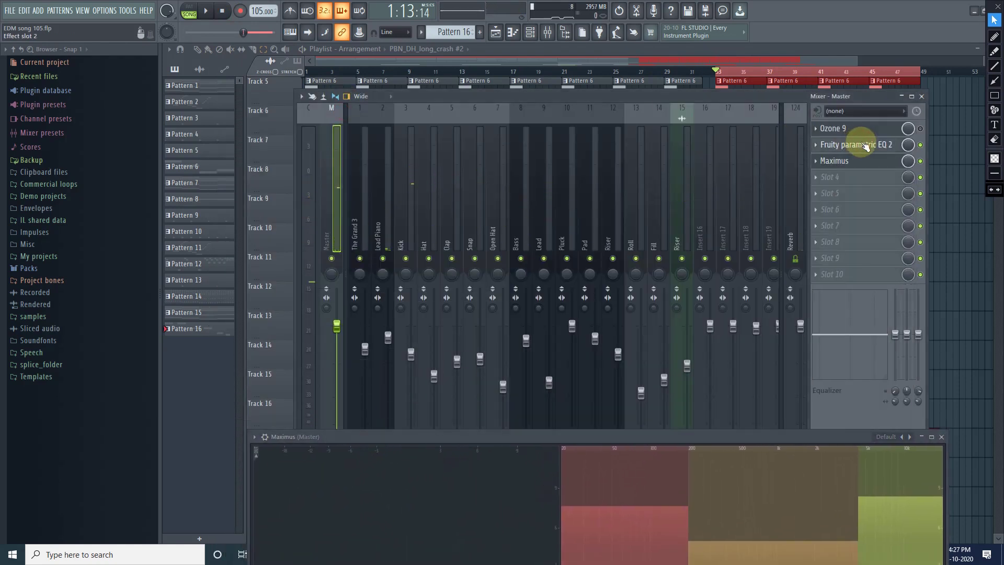
click(817, 146)
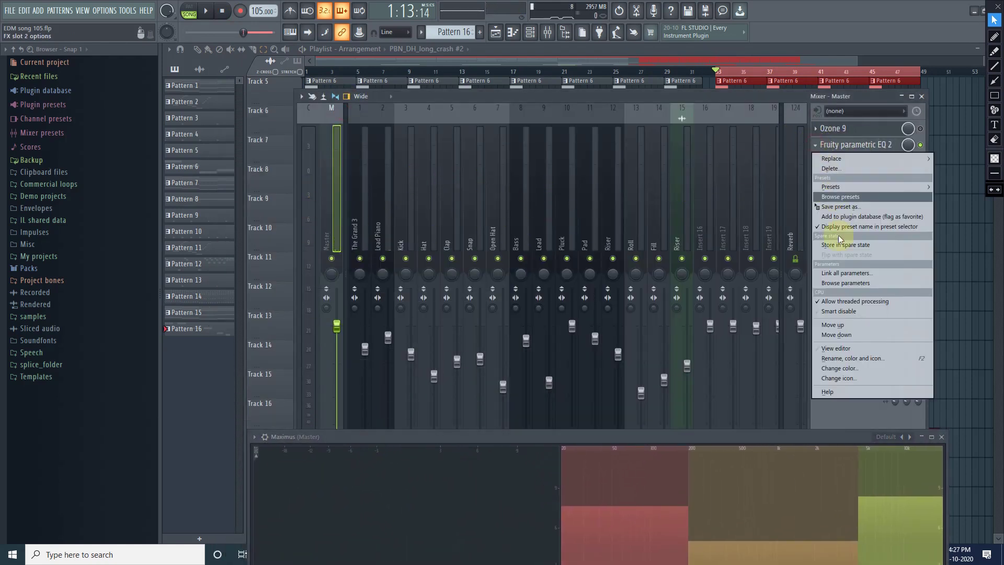
click(837, 335)
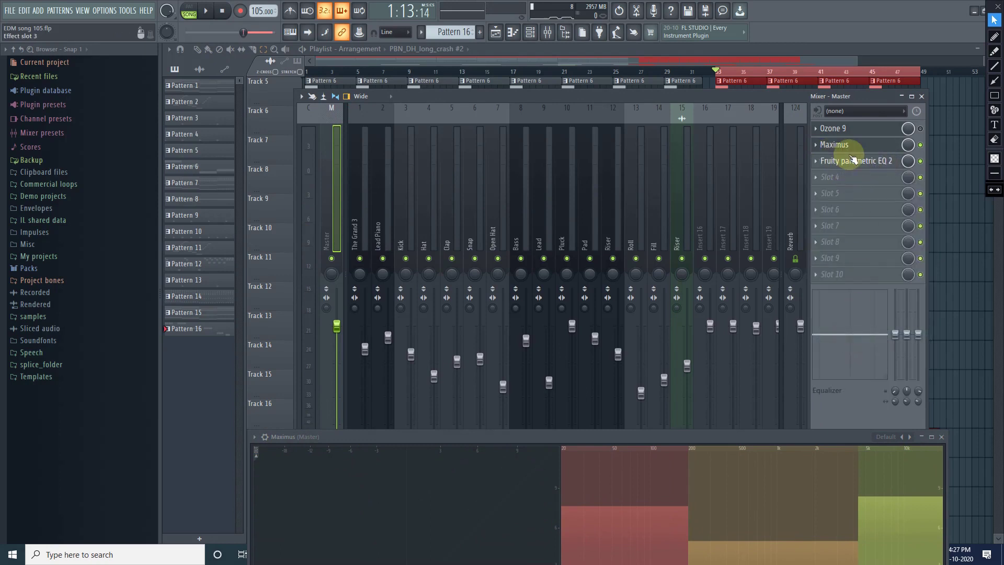
Step: Open Fruity parametric EQ 2 from the Master track, make its window detached, and move and enlarge it above the mixer
click(855, 162)
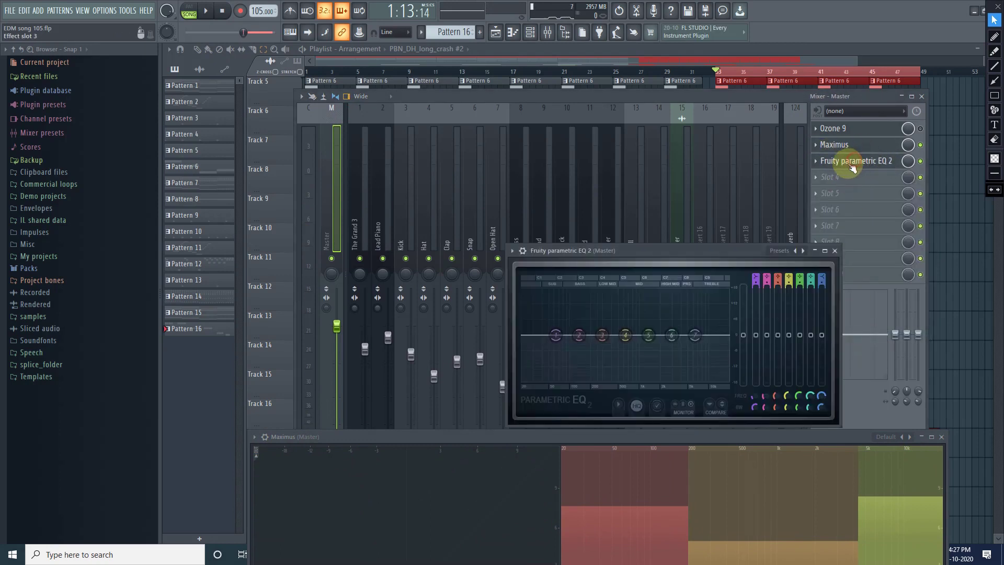
click(611, 245)
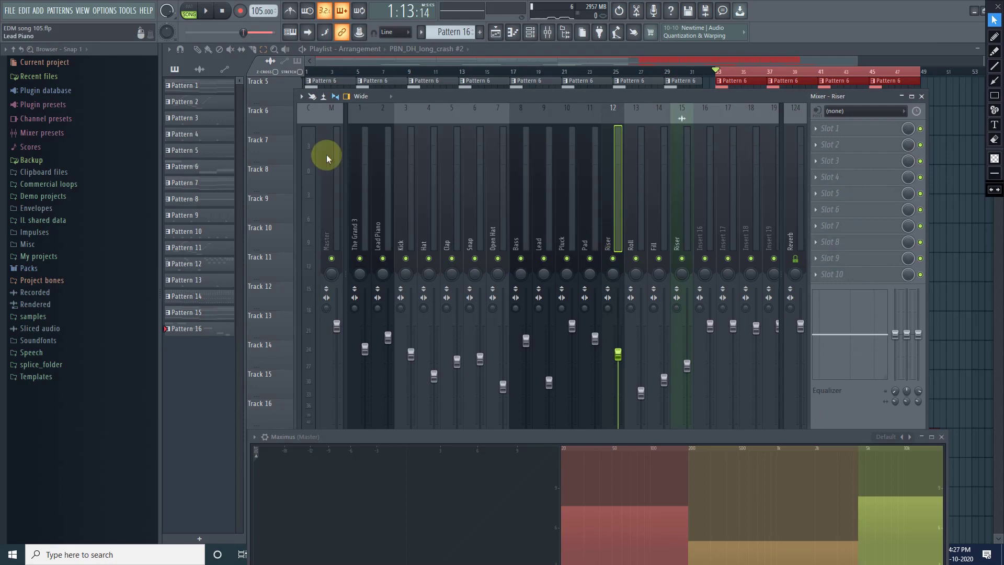
click(332, 194)
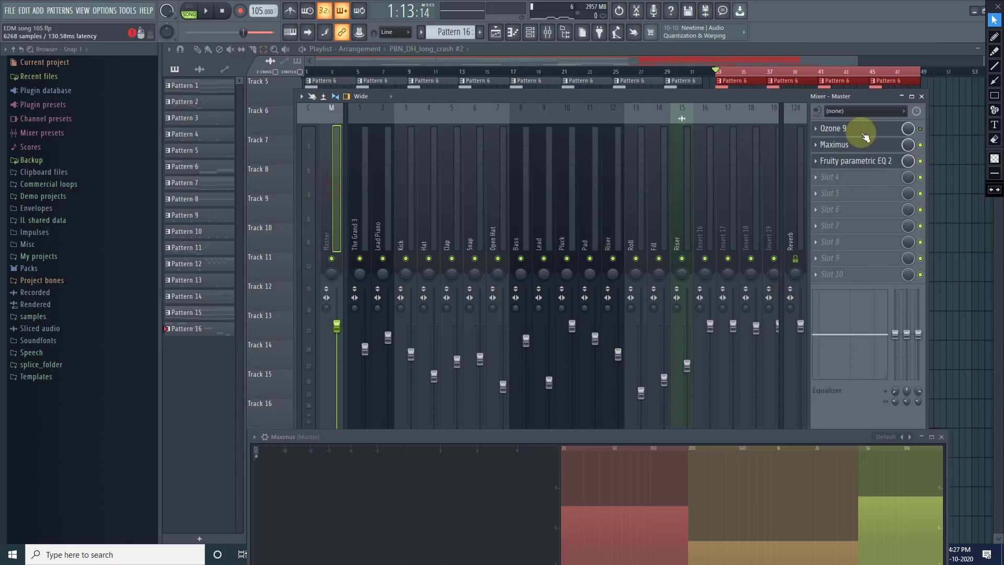
click(858, 165)
click(516, 255)
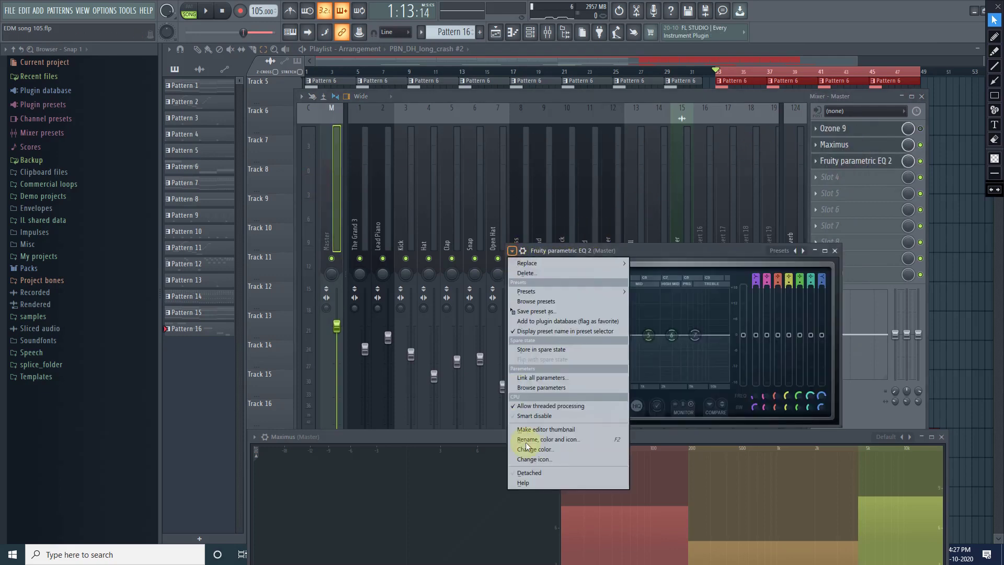
click(526, 473)
drag(577, 255, 291, 45)
drag(550, 217, 706, 313)
Step: Play the song and position the Maximus window beside the EQ so its band controls and the spectrum are both in view
click(206, 19)
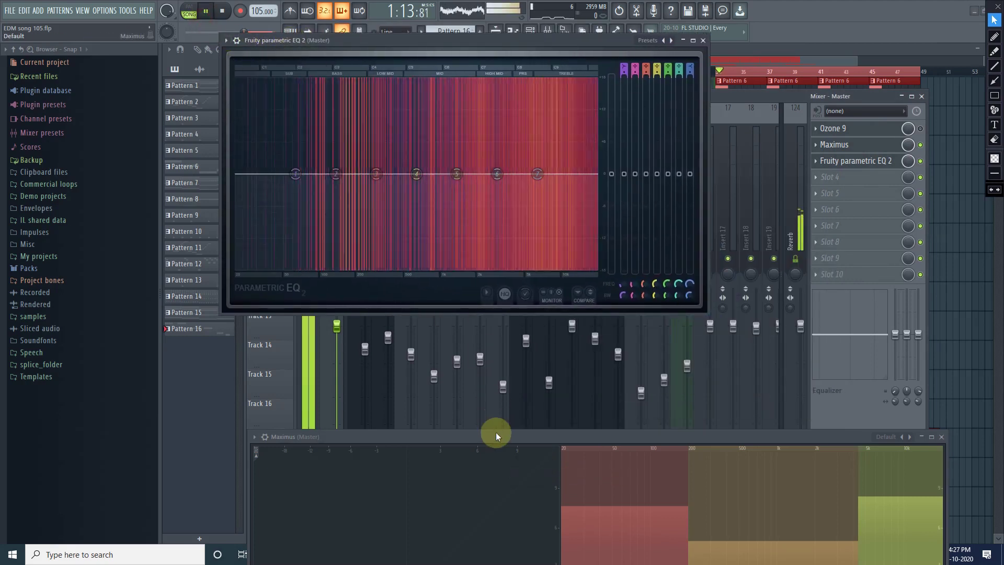
drag(529, 434, 698, 321)
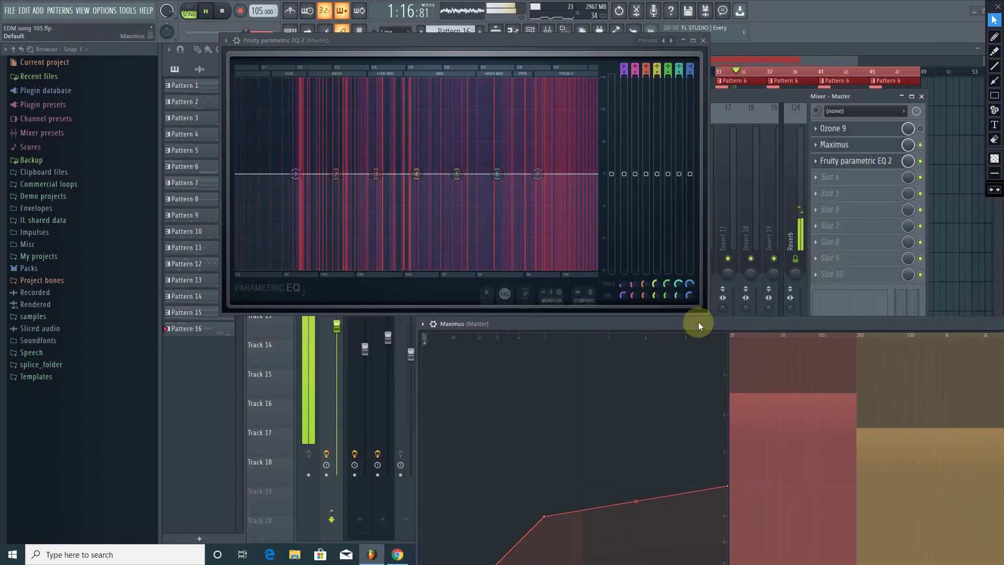
click(222, 10)
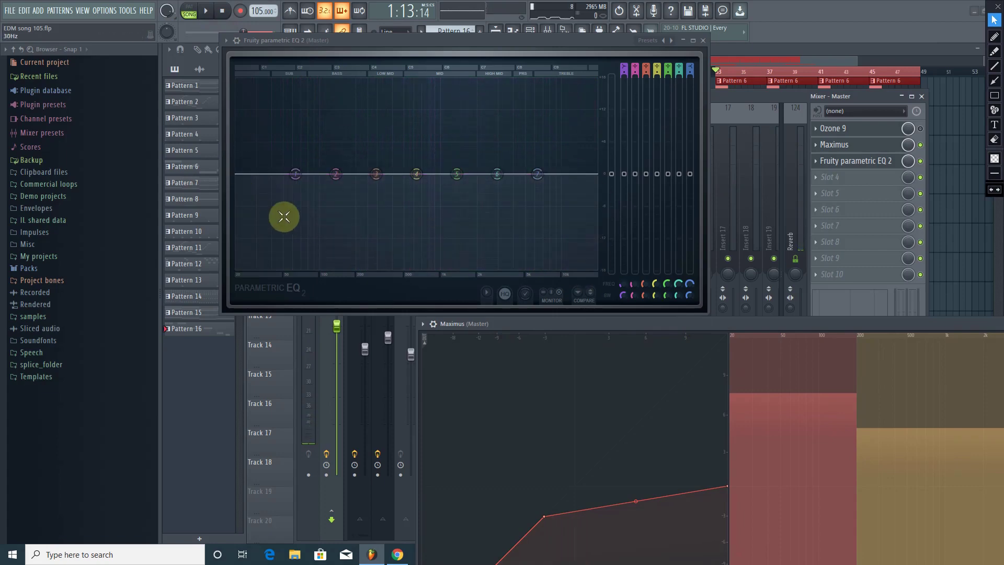
drag(790, 325, 807, 93)
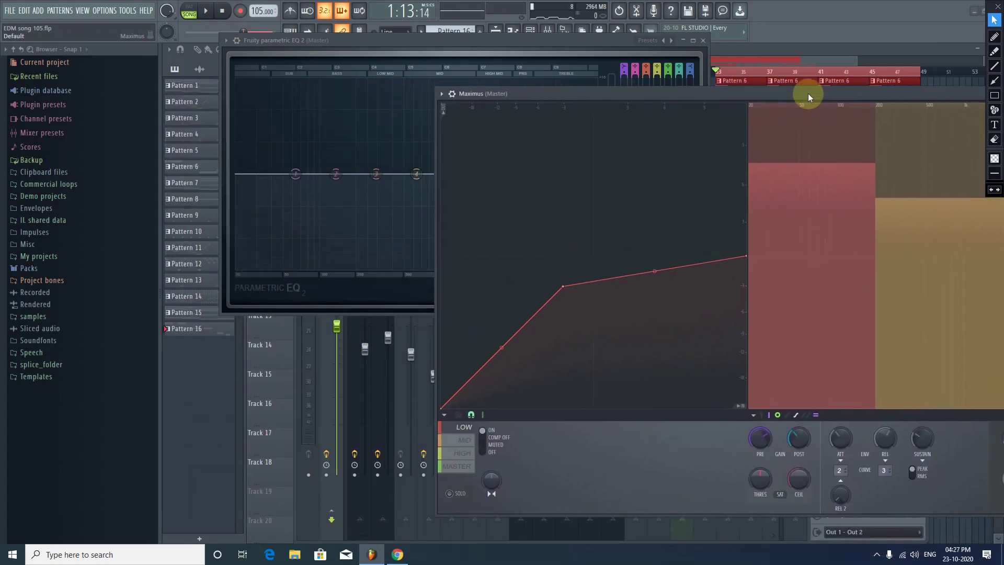
click(208, 13)
drag(504, 92, 608, 87)
Step: Try lowering the HIGH band's post gain to about -2.3 dB and -0.8 dB during playback, and reset the knob
click(563, 446)
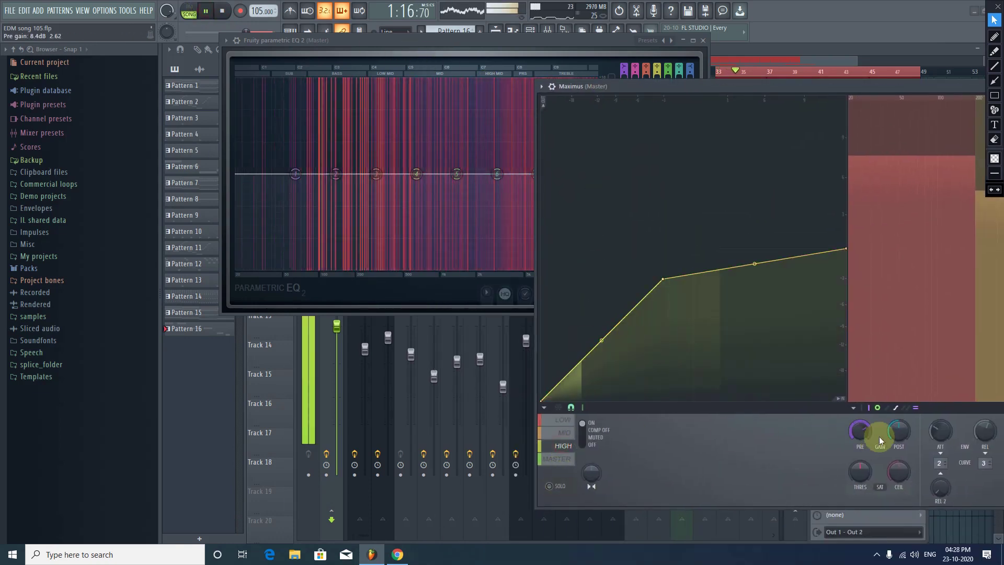
click(898, 430)
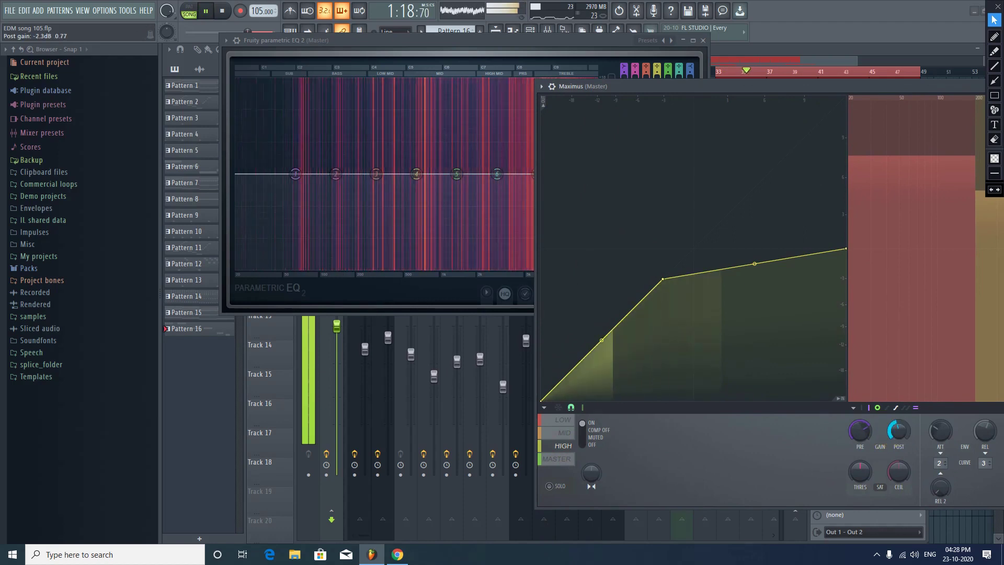
drag(897, 431, 902, 437)
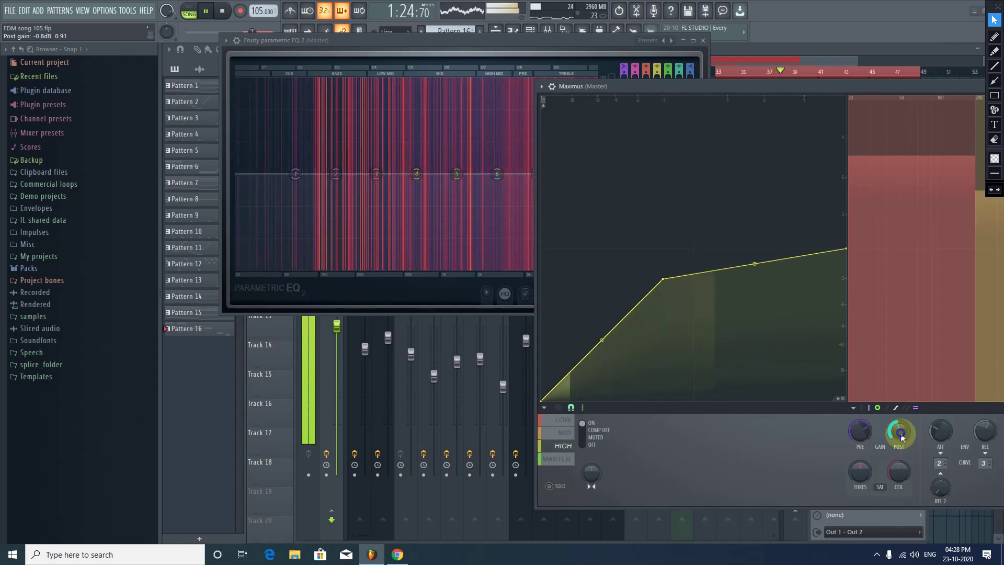
right_click(900, 435)
click(916, 390)
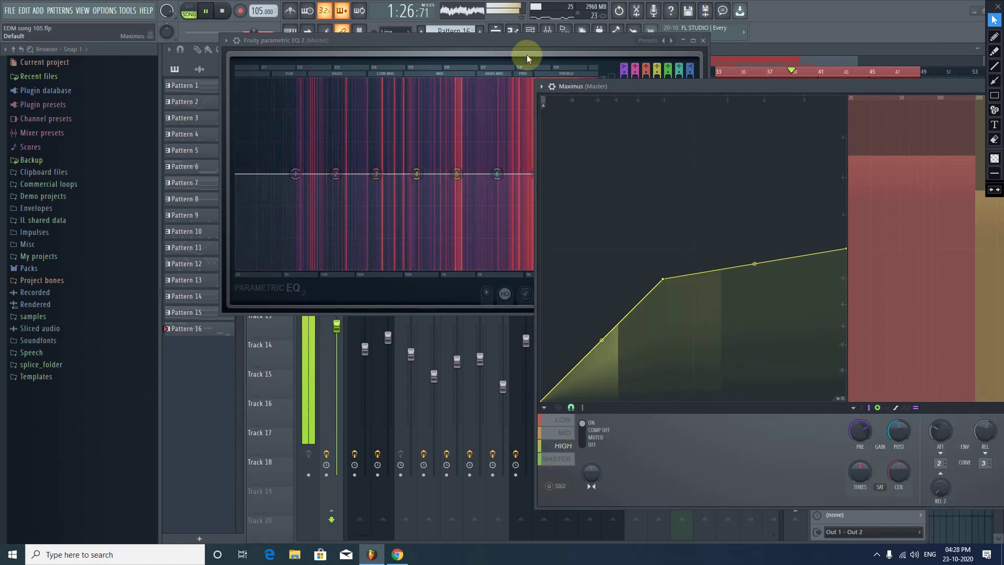
Step: Select the LOW band and lower its post gain while watching the EQ spectrum during playback
click(563, 420)
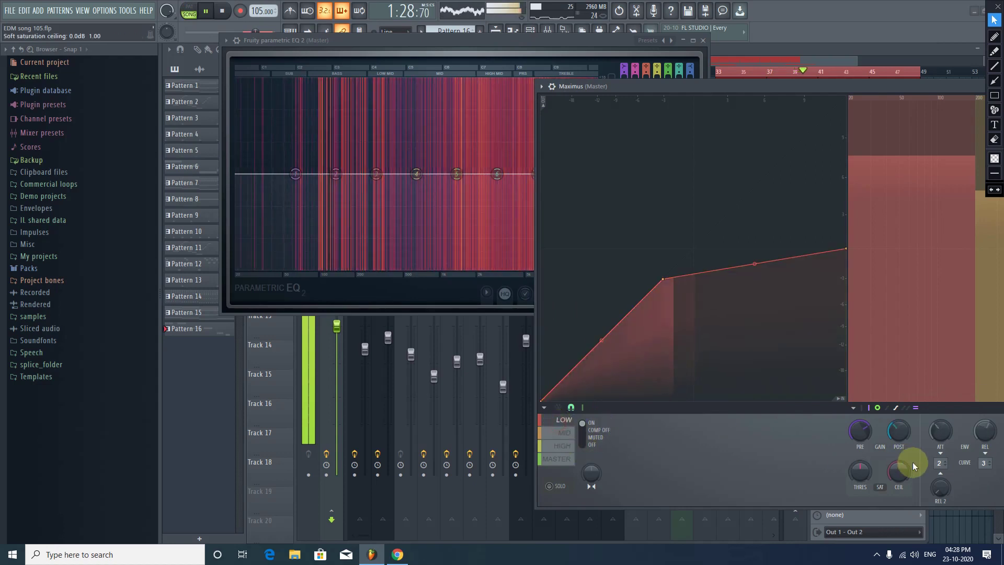
drag(899, 431, 898, 450)
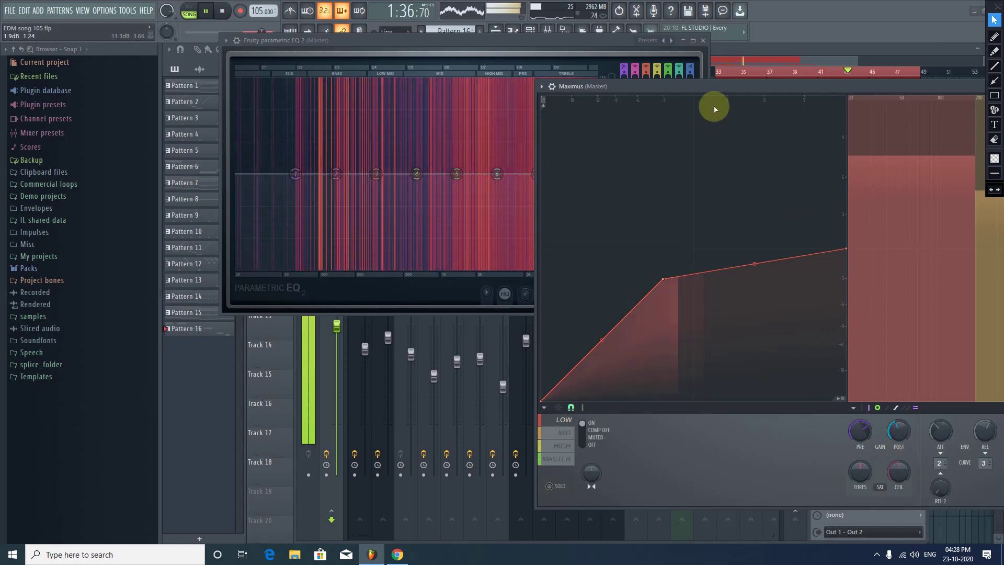
drag(742, 88, 625, 123)
Step: Select the MID band, move Maximus down to uncover the Master track's effect slots and stop the song
click(438, 468)
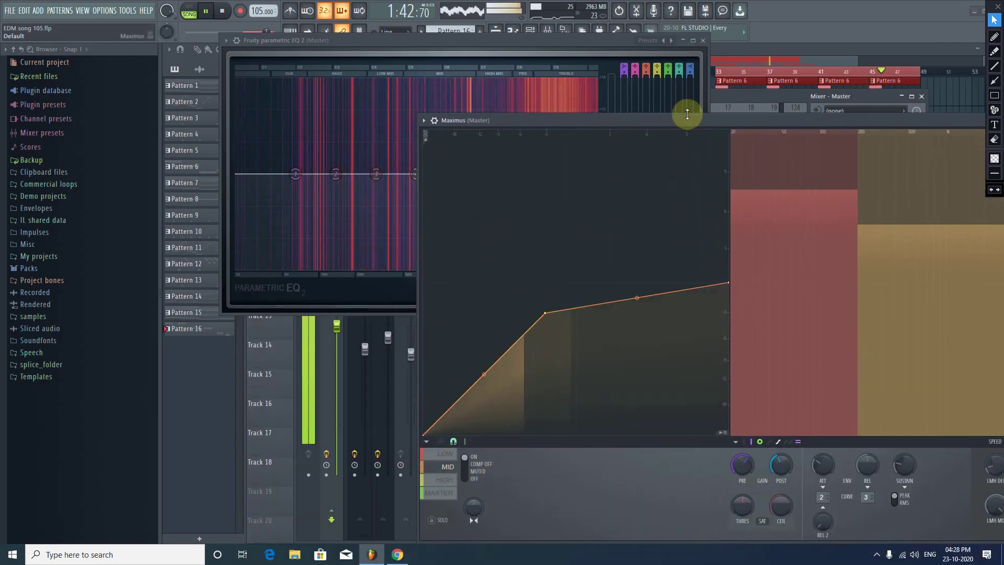
drag(687, 114, 569, 277)
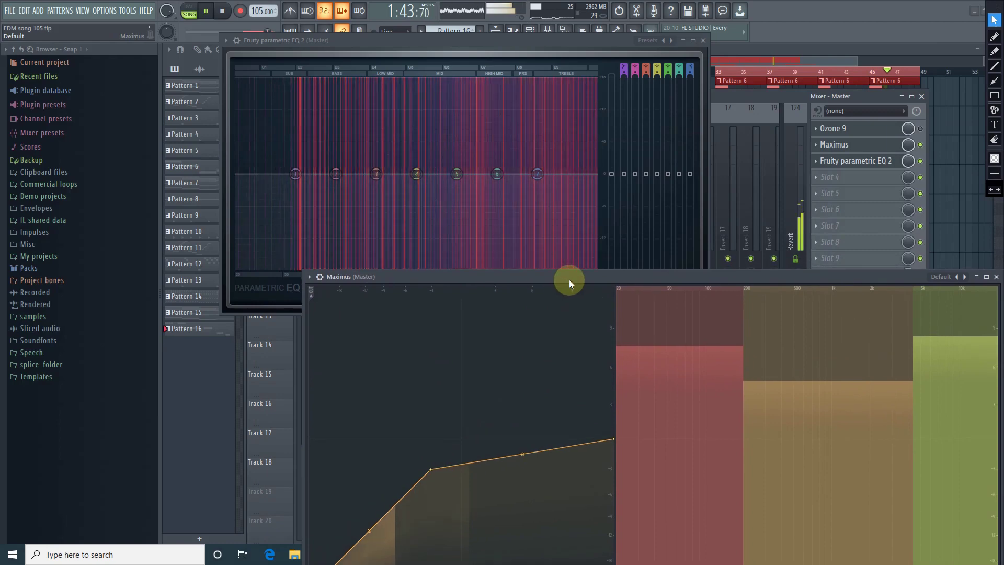
click(207, 11)
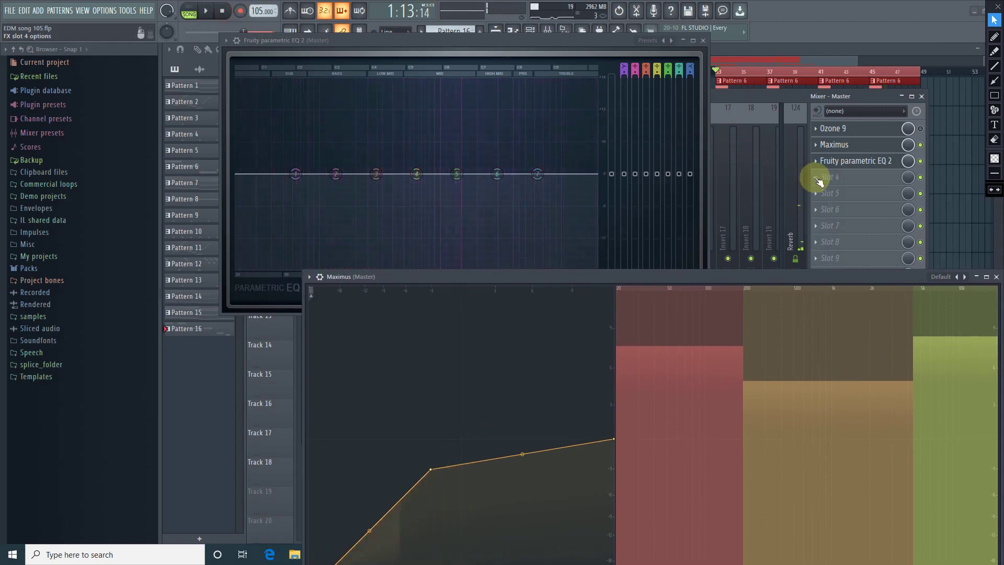
Step: Load Fruity Limiter into slot 4 of the Master track and move its window clear above the parametric EQ
click(817, 179)
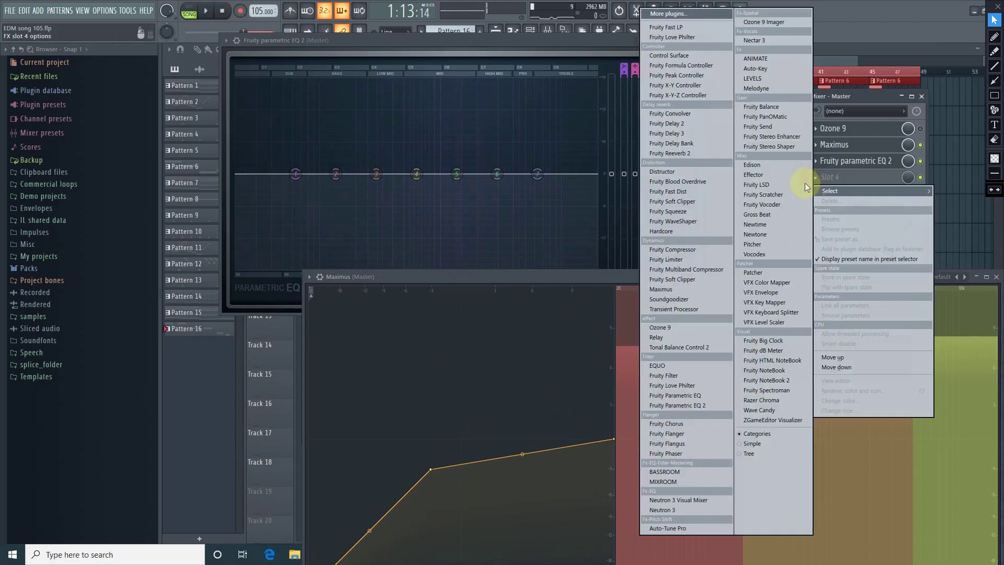
click(678, 259)
drag(401, 52, 293, 296)
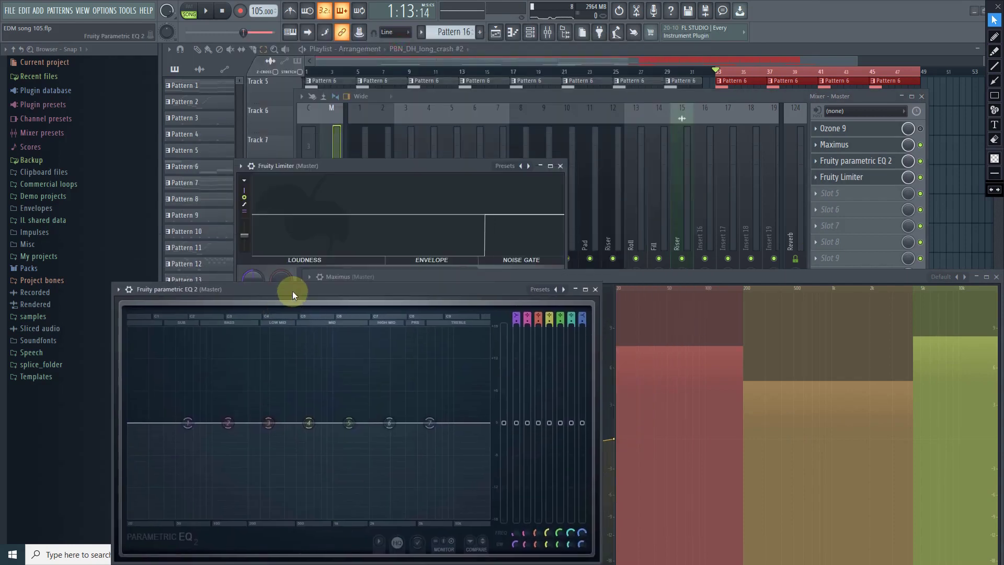
drag(305, 172, 416, 57)
Step: Arrange the parametric EQ and Maximus windows below Fruity Limiter and start the song
drag(256, 290, 2, 278)
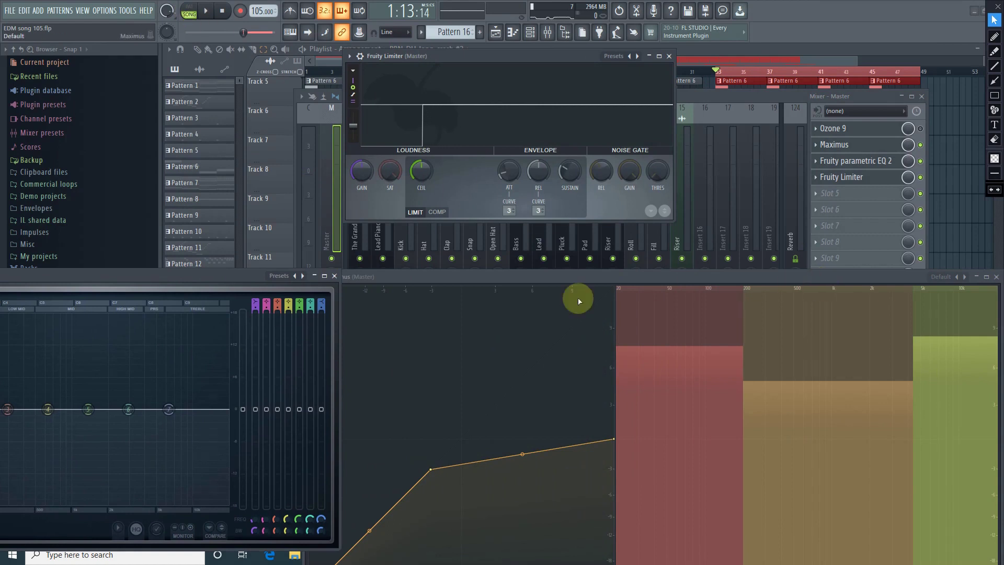
drag(631, 269, 584, 193)
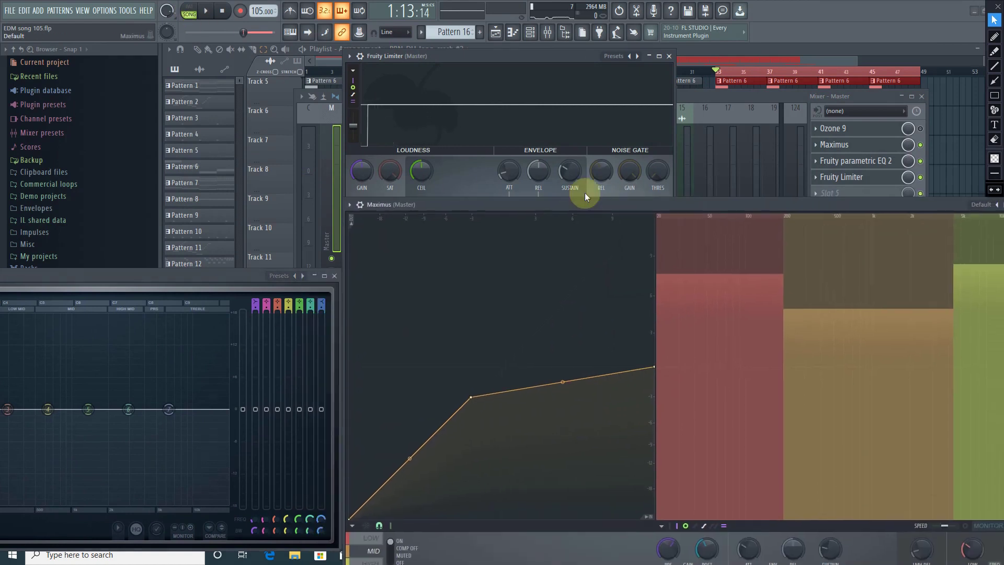
drag(510, 200, 499, 321)
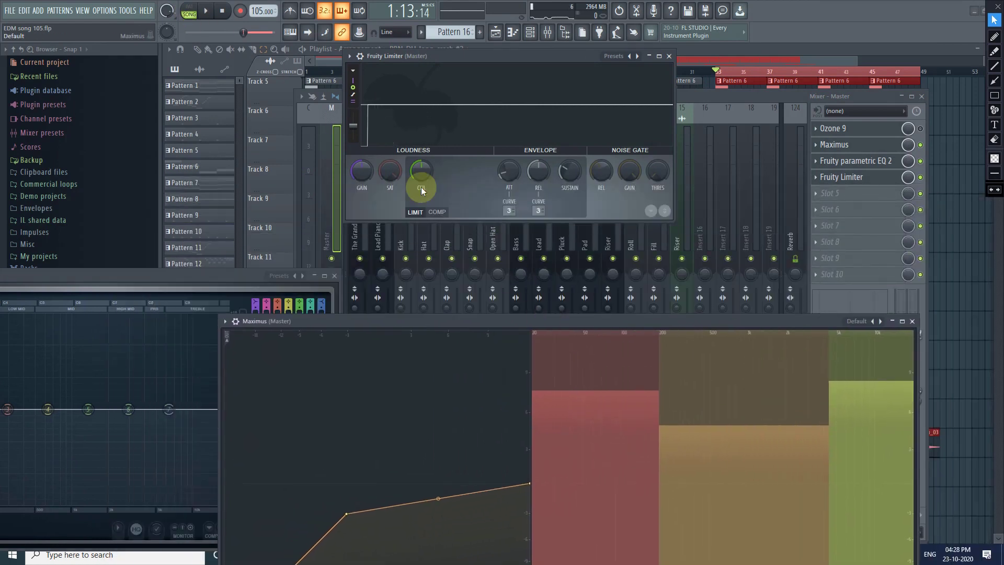
click(207, 13)
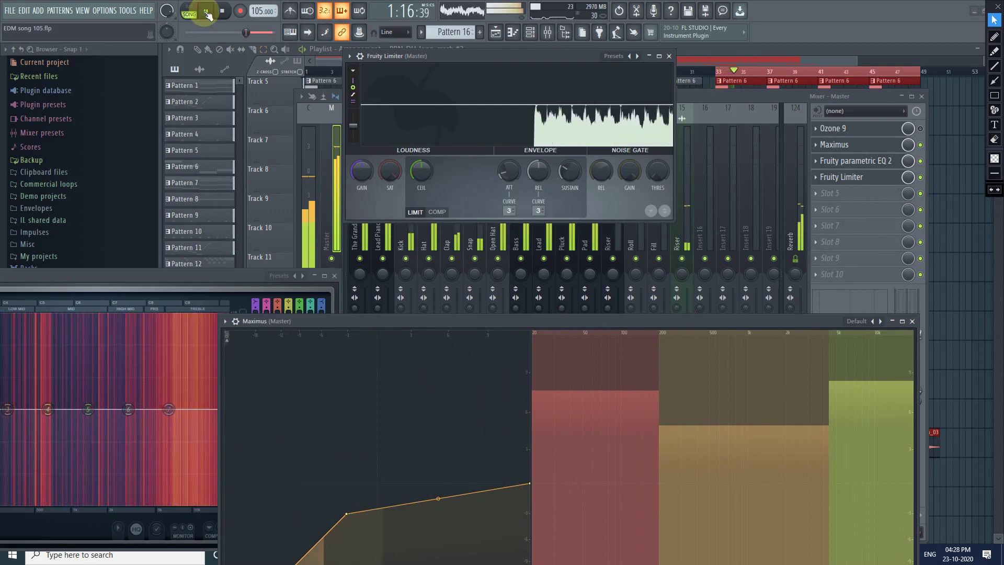
Step: Pause the song, select the MASTER band in Maximus and play the song again with Fruity Limiter uncovered
click(206, 12)
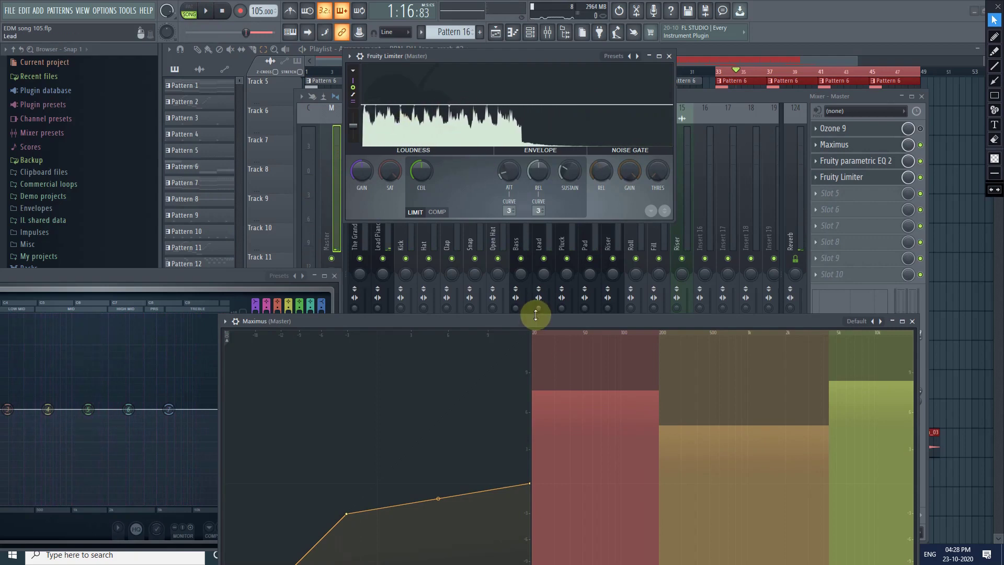
drag(535, 319, 611, 43)
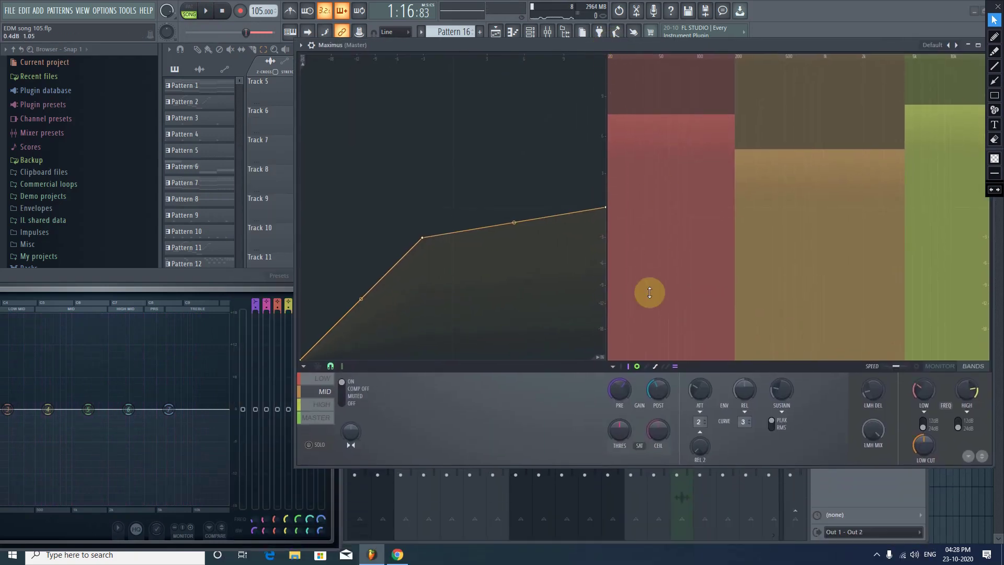
click(327, 416)
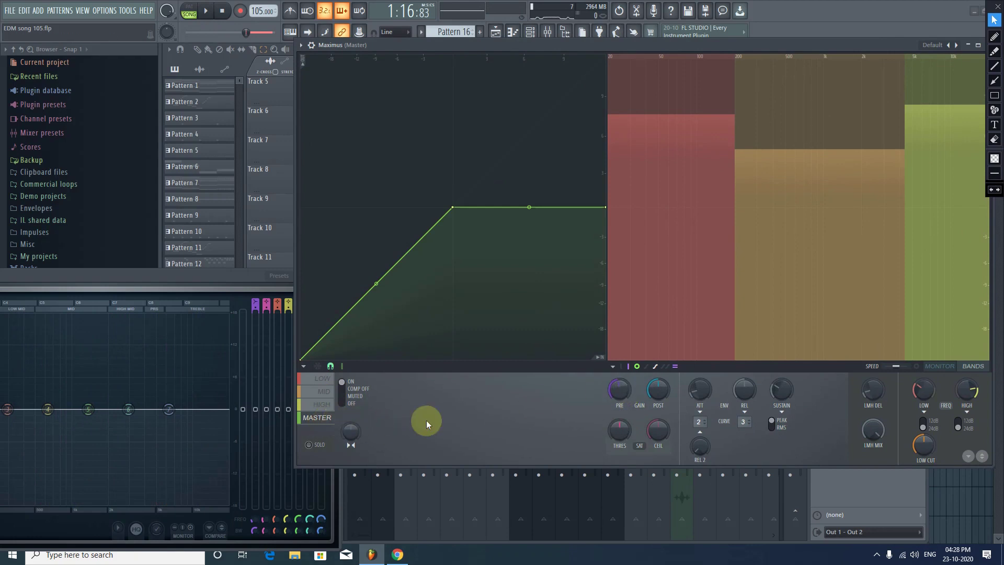
drag(421, 55, 394, 216)
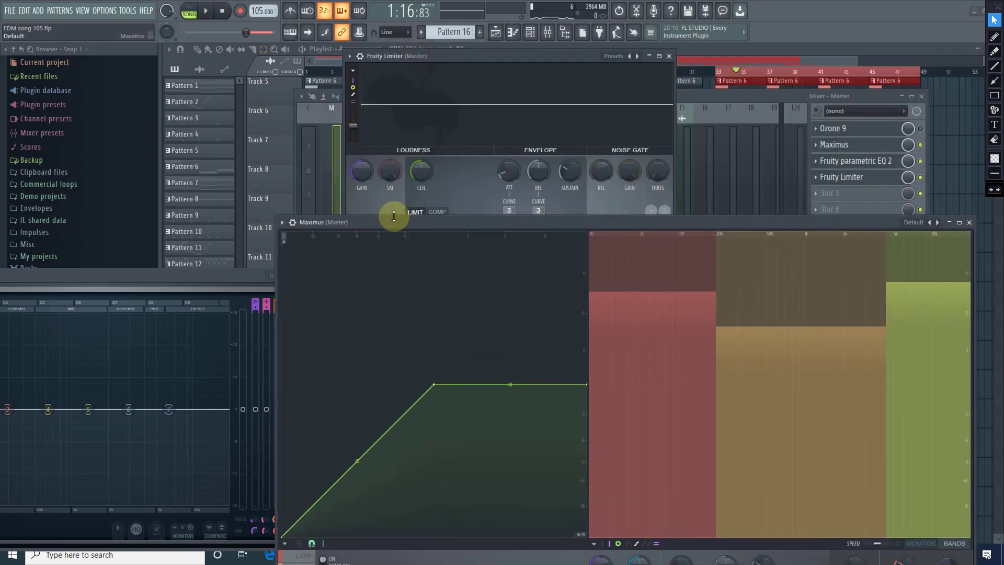
click(205, 11)
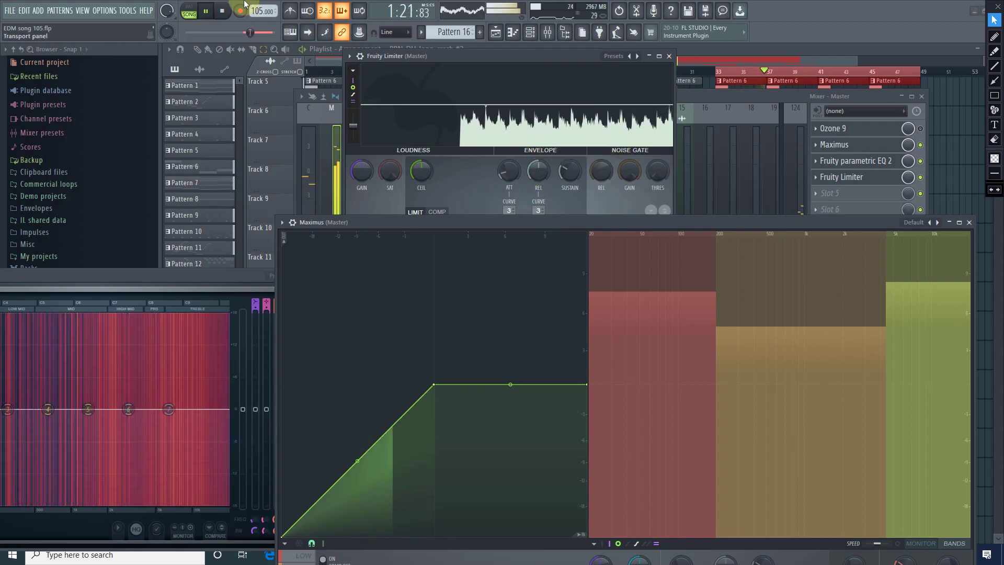
click(222, 11)
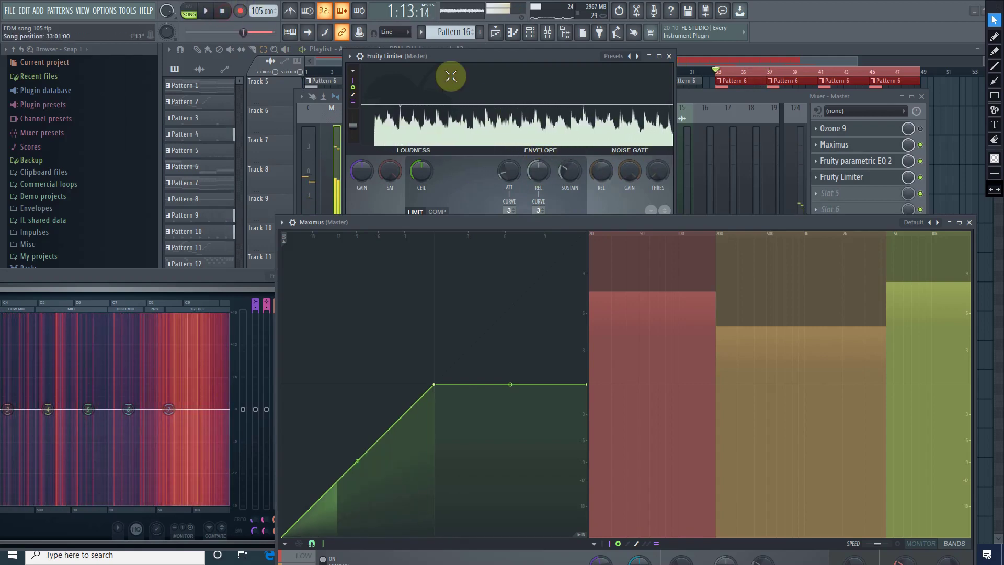
Step: Raise the MASTER band's pre gain in Maximus to about 2 dB while watching the Fruity Limiter waveform during playback
drag(646, 222, 640, 93)
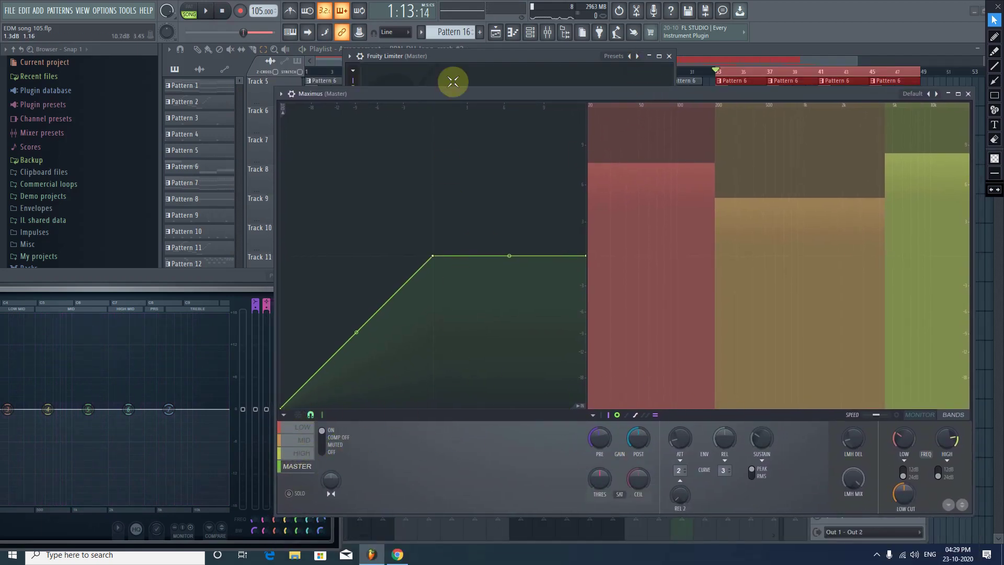
mouse_move(466, 87)
mouse_down()
mouse_move(381, 142)
mouse_move(351, 124)
mouse_move(419, 52)
mouse_move(467, 78)
mouse_up()
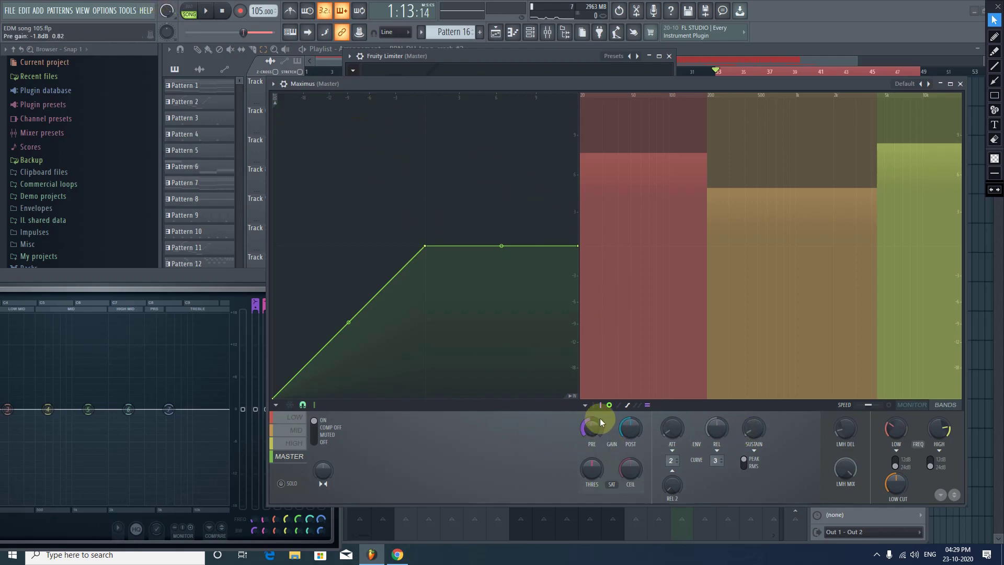
drag(442, 92, 378, 246)
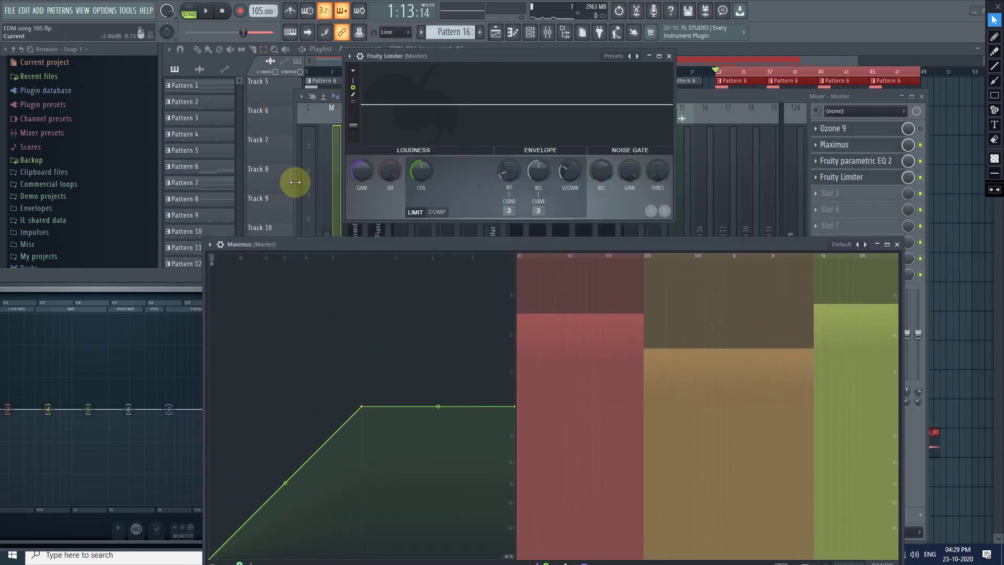
click(207, 12)
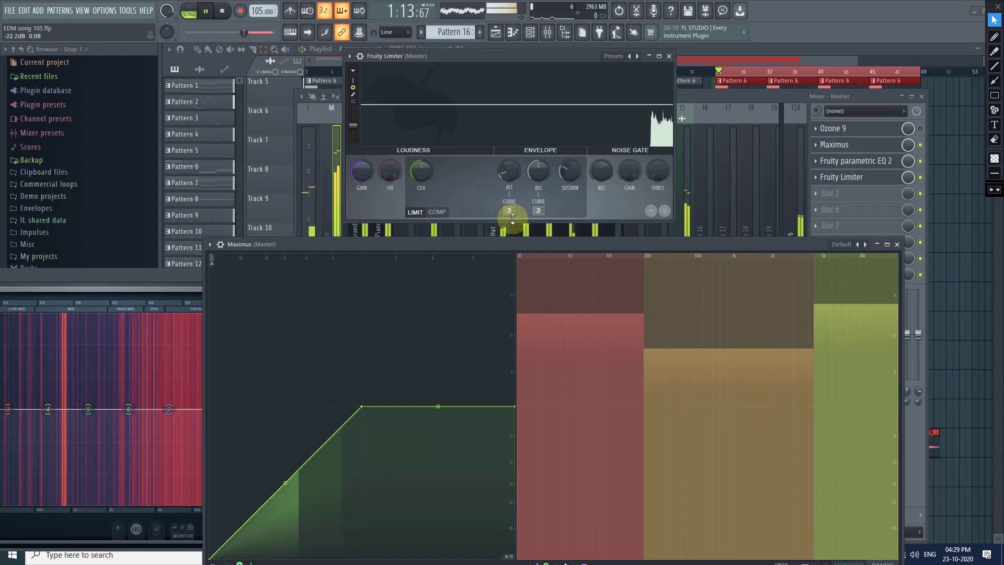
drag(523, 241, 715, 181)
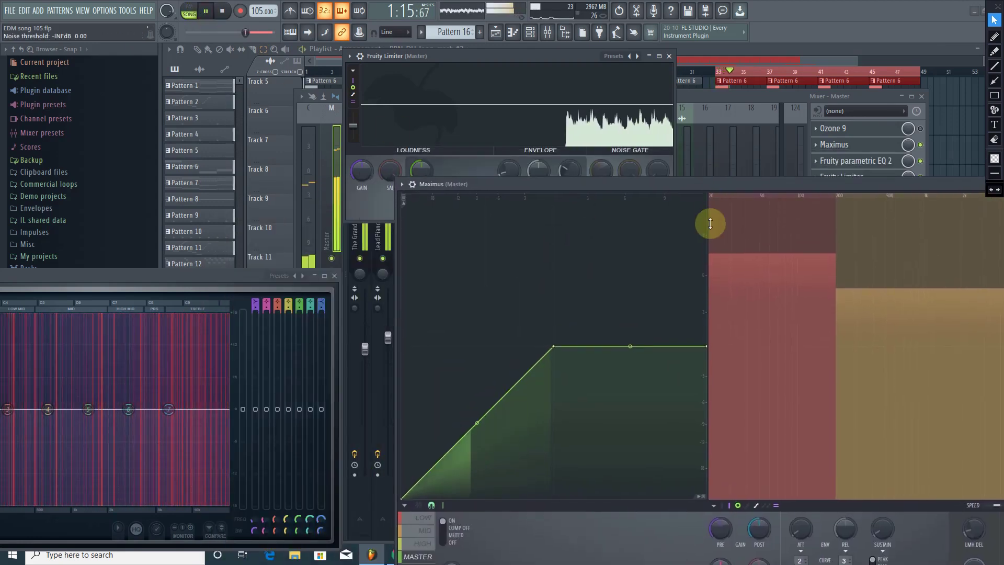
click(734, 533)
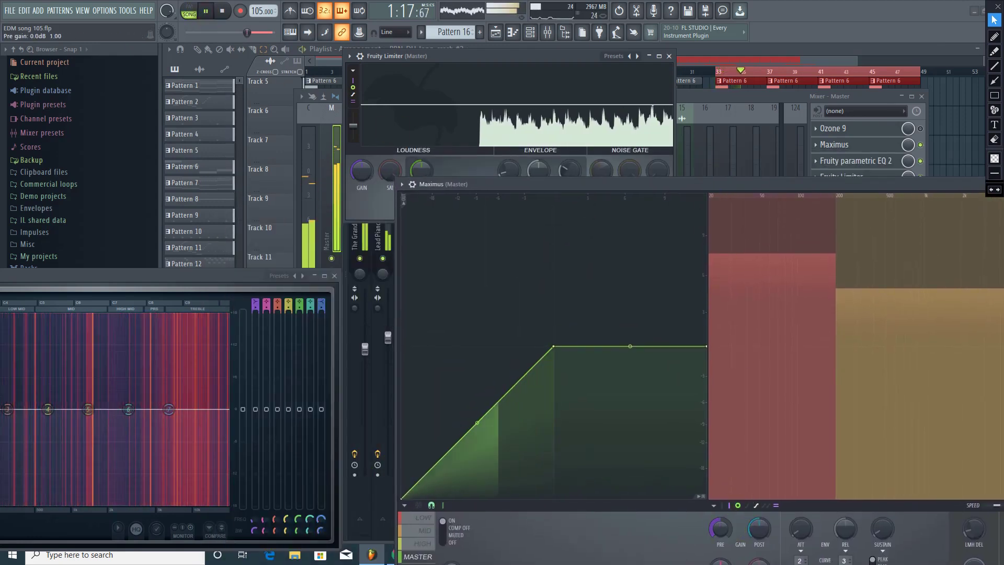
drag(720, 528, 720, 520)
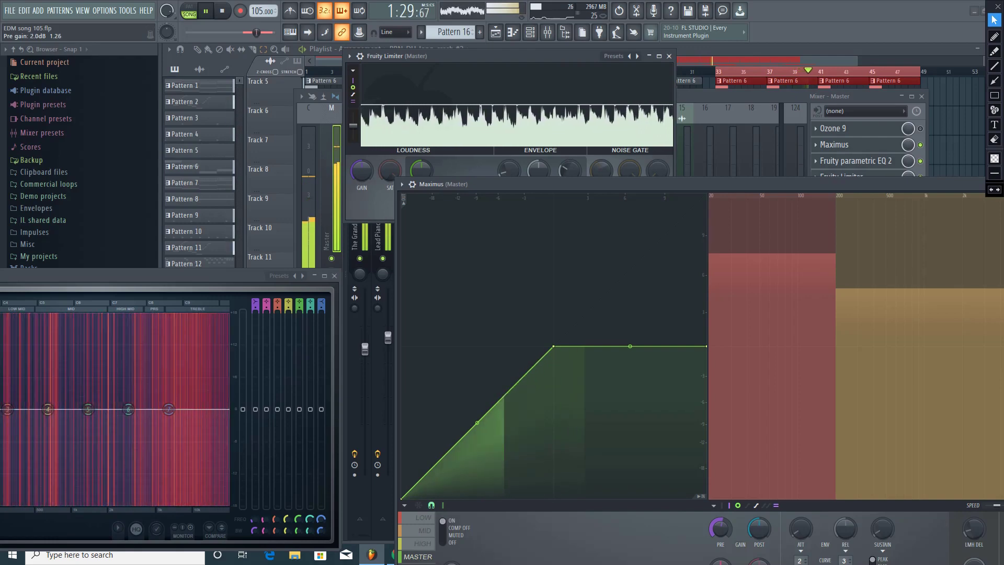
drag(720, 520, 720, 517)
Step: Adjust the MASTER band's attack slightly in Maximus and stop the song
click(799, 529)
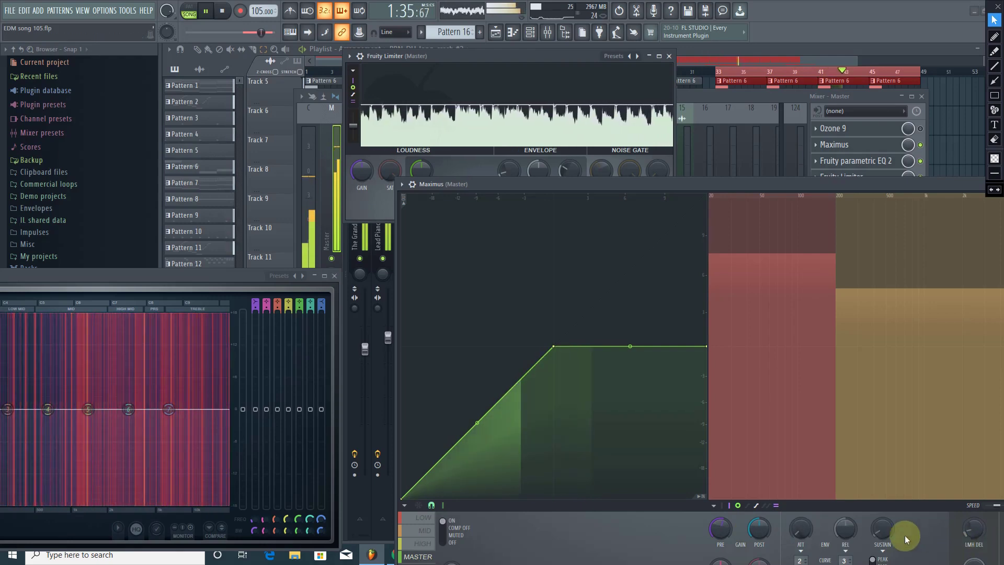
drag(800, 529, 800, 532)
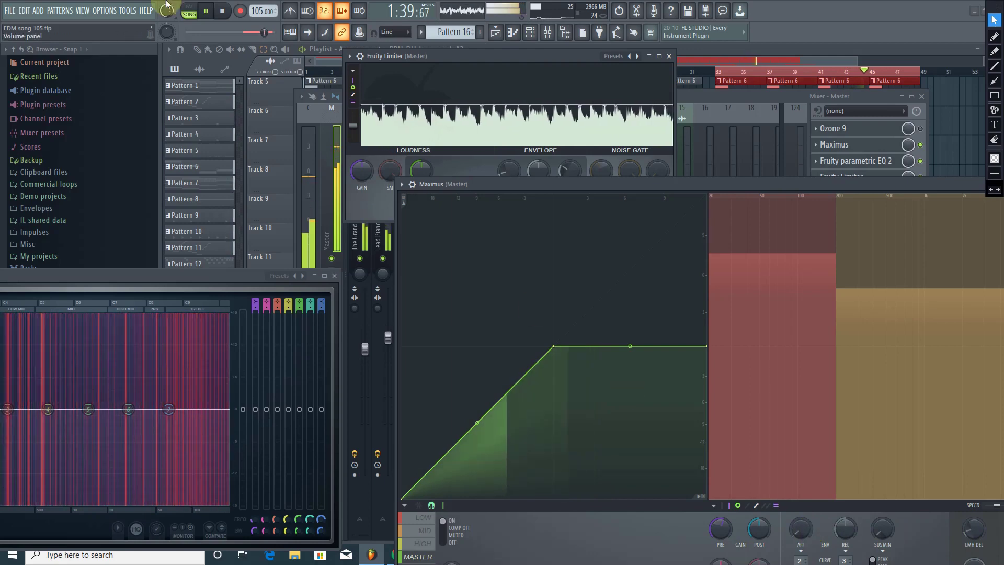
click(223, 13)
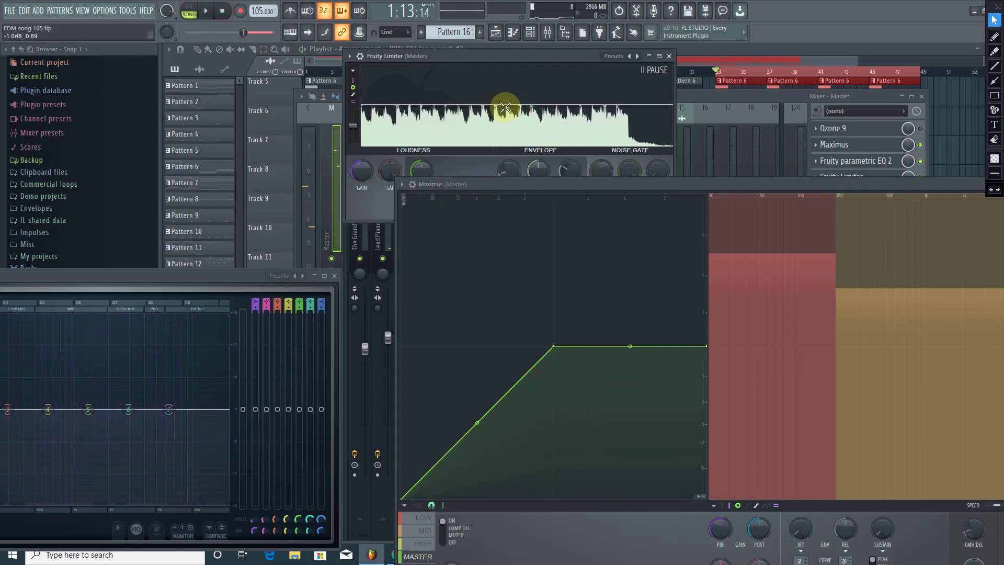
Step: Arrange Maximus below the Fruity Limiter waveform and adjust the MASTER band's post gain while the song plays
drag(533, 184, 249, 279)
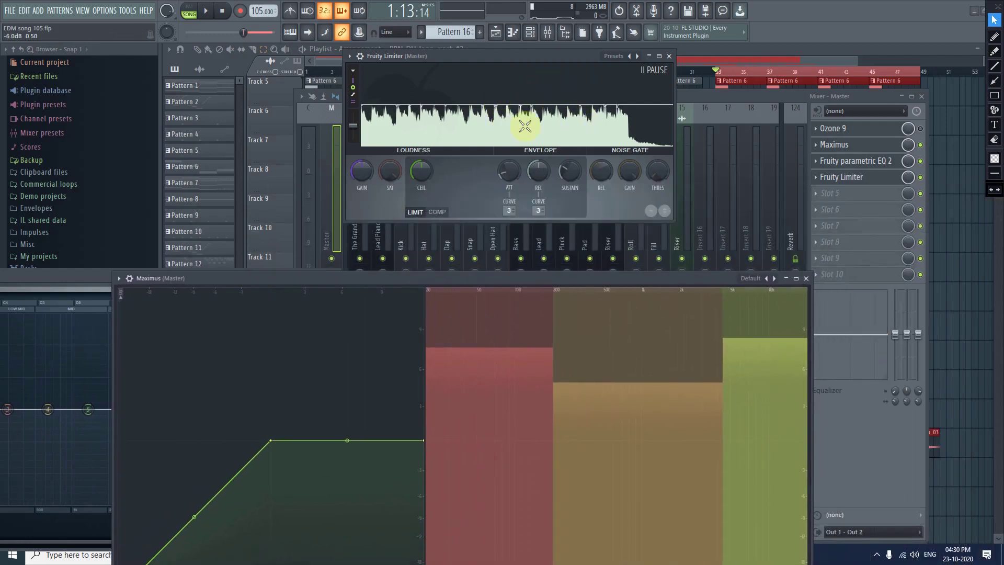
drag(412, 275, 613, 188)
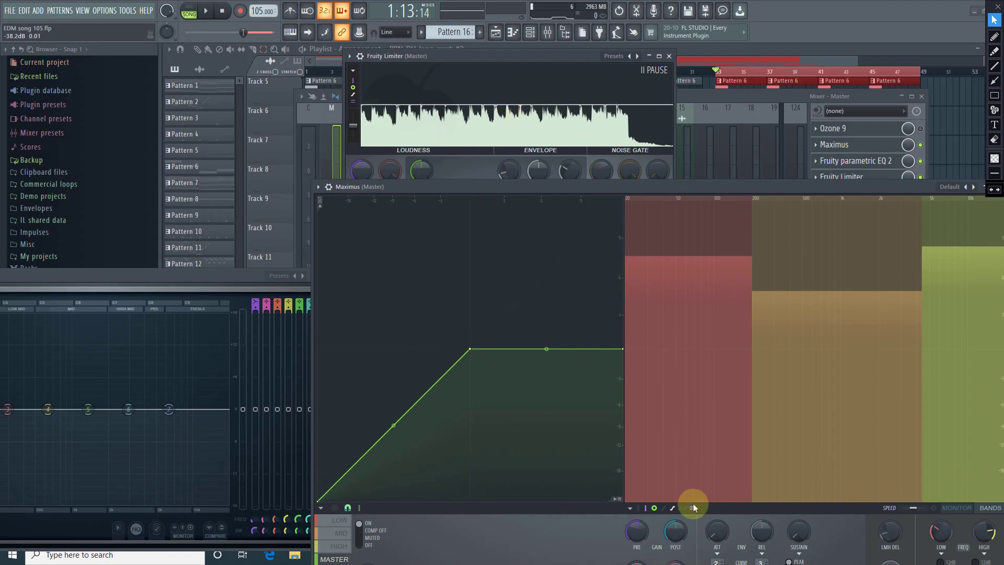
drag(600, 188, 554, 159)
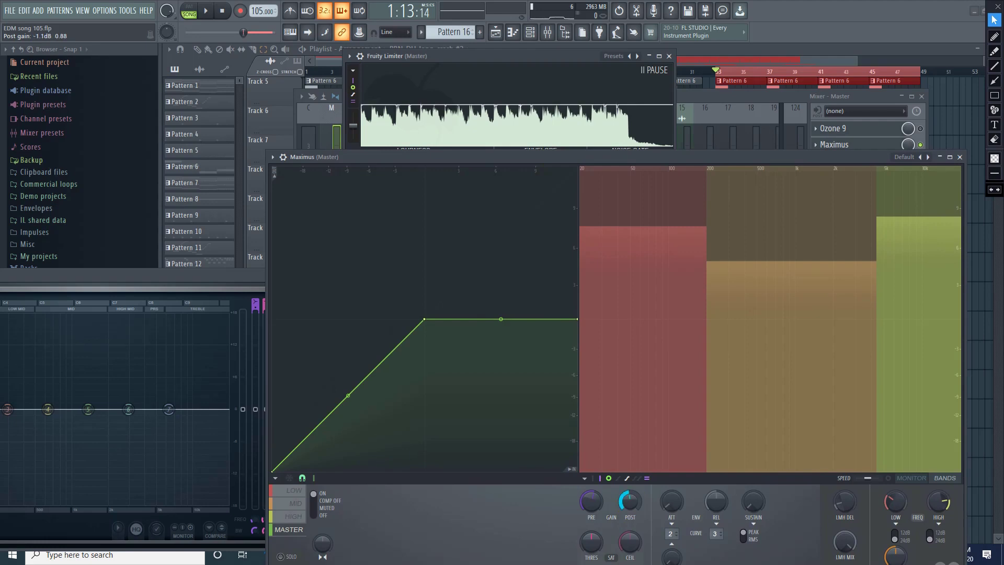
click(206, 11)
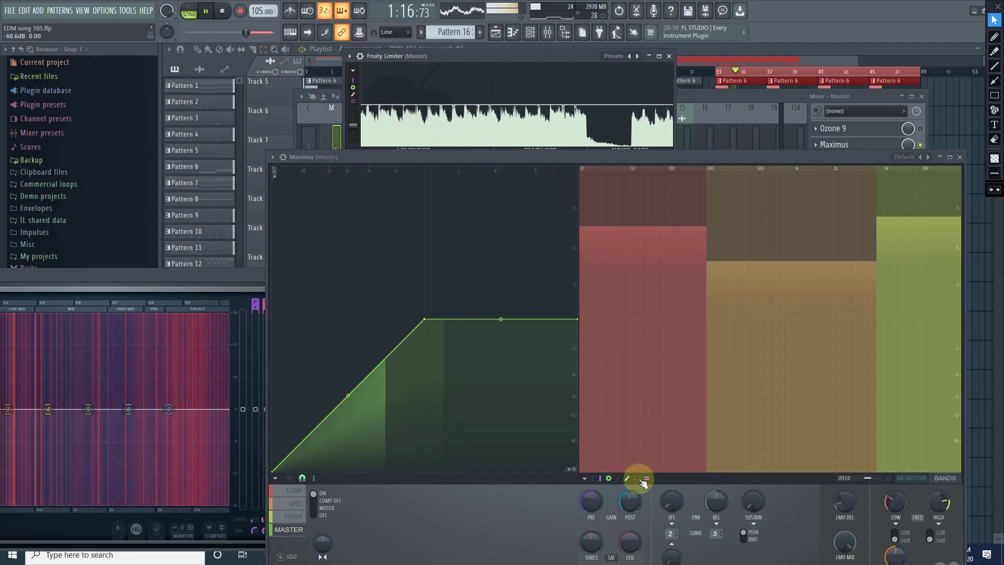
drag(630, 500, 630, 488)
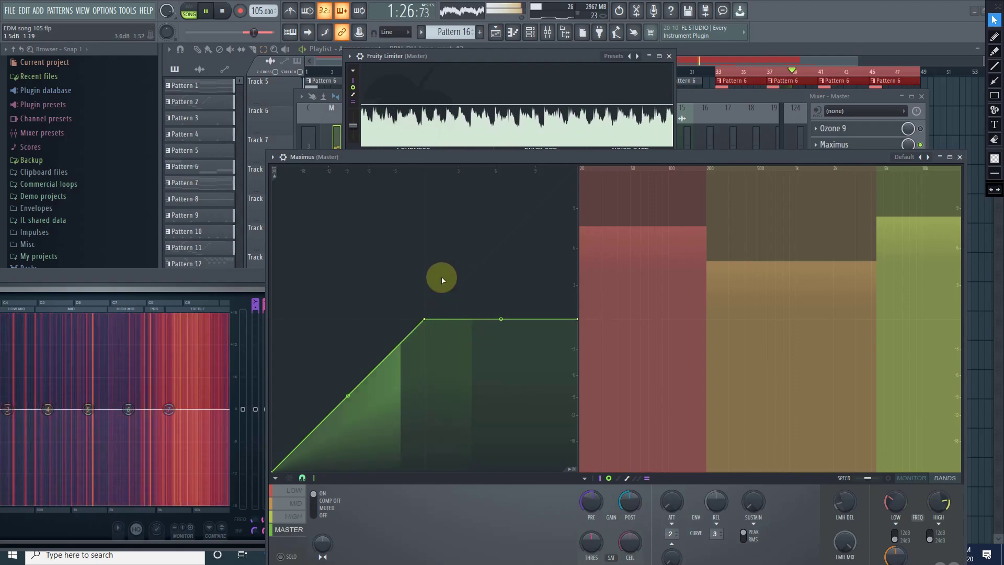
click(224, 12)
Step: Load the Transient shaping preset in Fruity Limiter and audition the song with the Maximus controls in view
drag(717, 157, 594, 262)
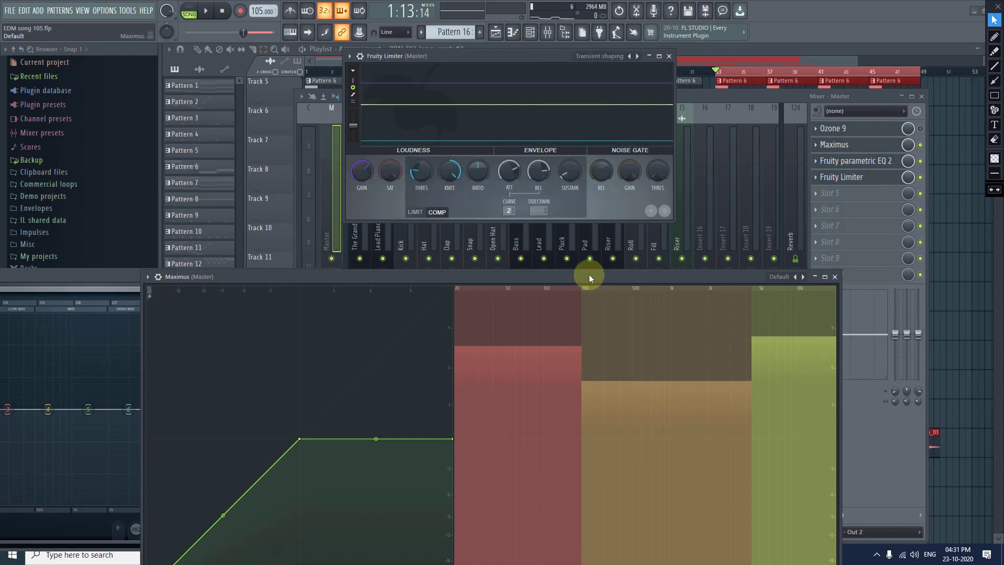
drag(589, 274, 635, 32)
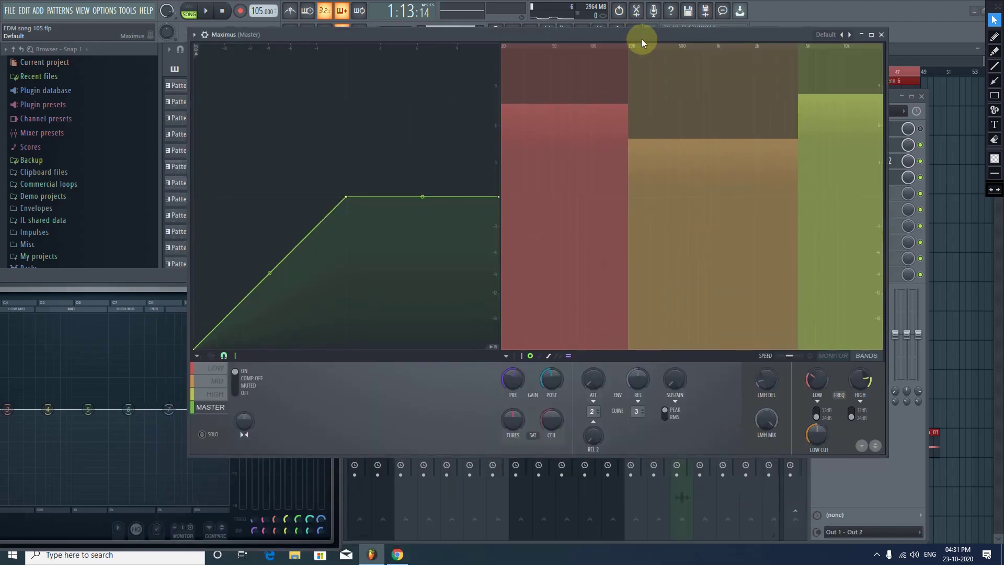
drag(526, 38, 528, 89)
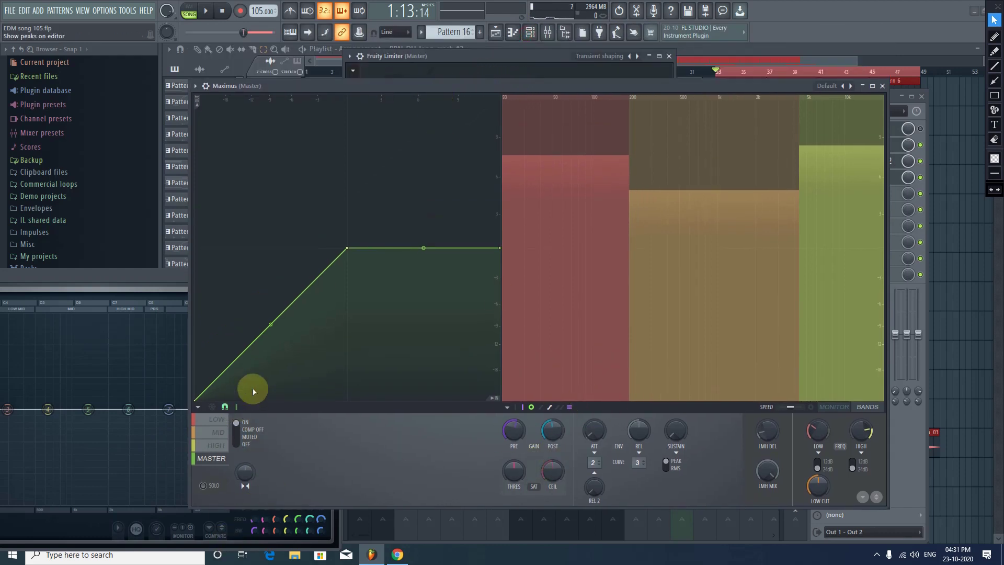
click(206, 11)
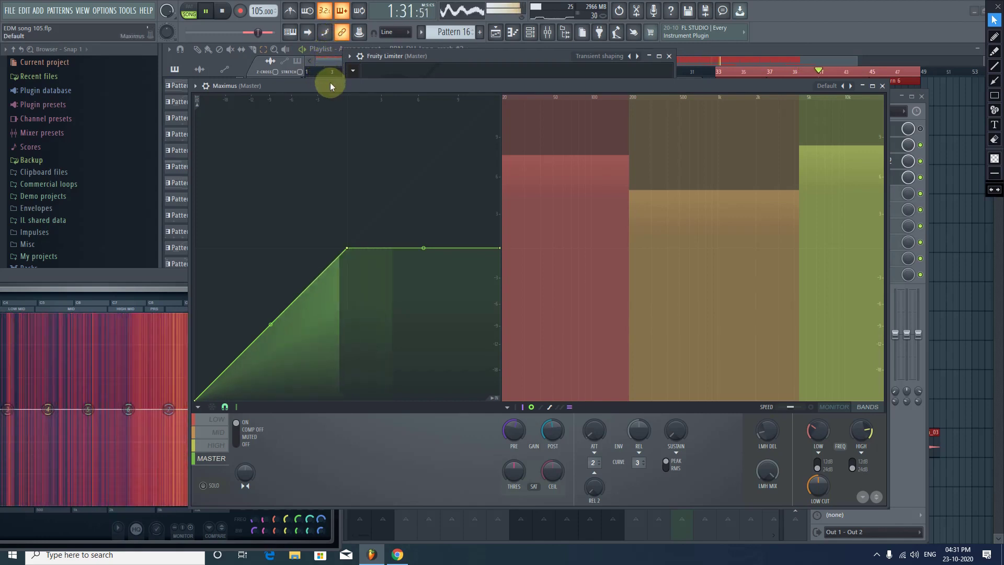
drag(331, 82, 306, 77)
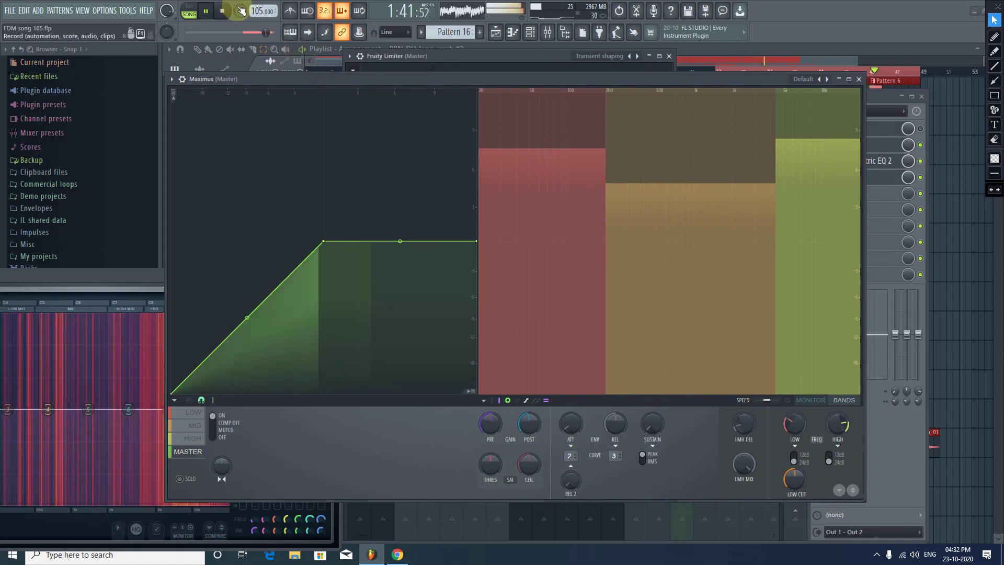
key(space)
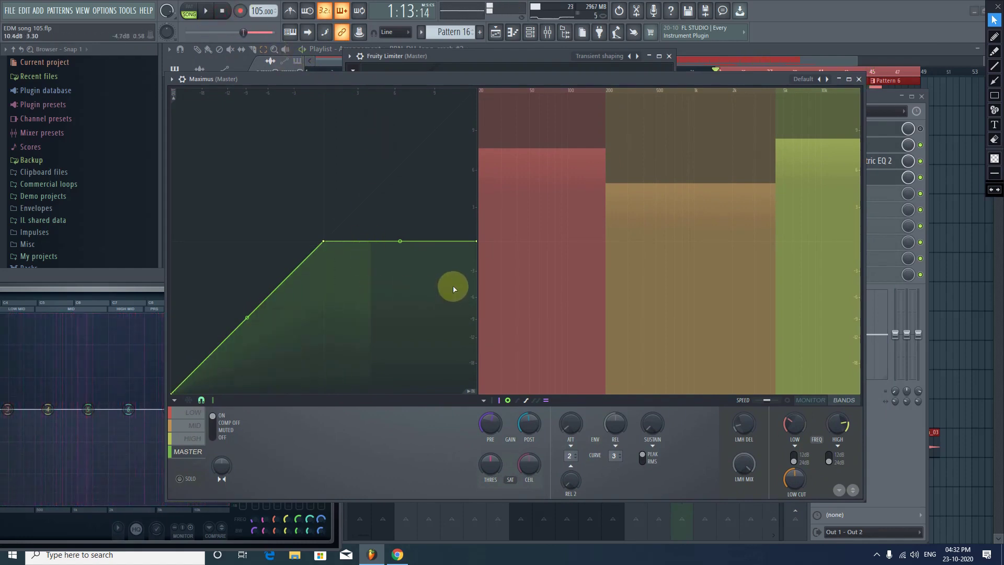
Step: Solo the LOW band in Maximus and adjust its stereo separation, auditioning the low end of the song
drag(431, 77, 524, 47)
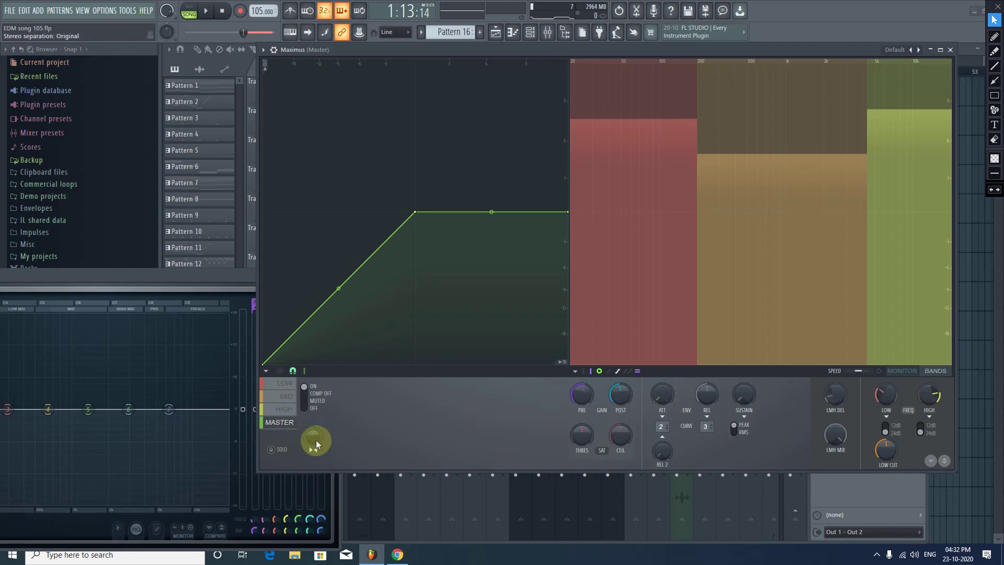
click(283, 384)
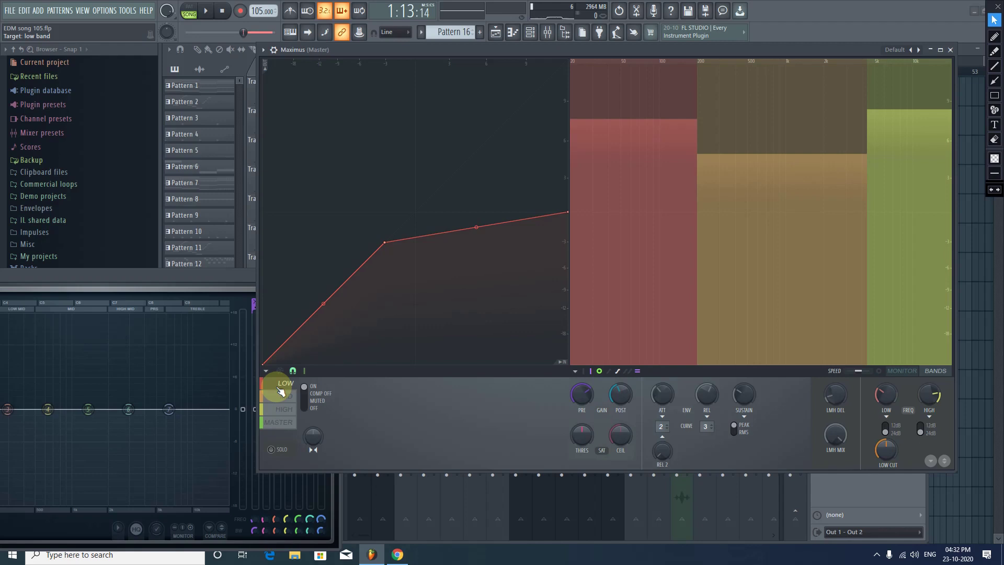
click(273, 453)
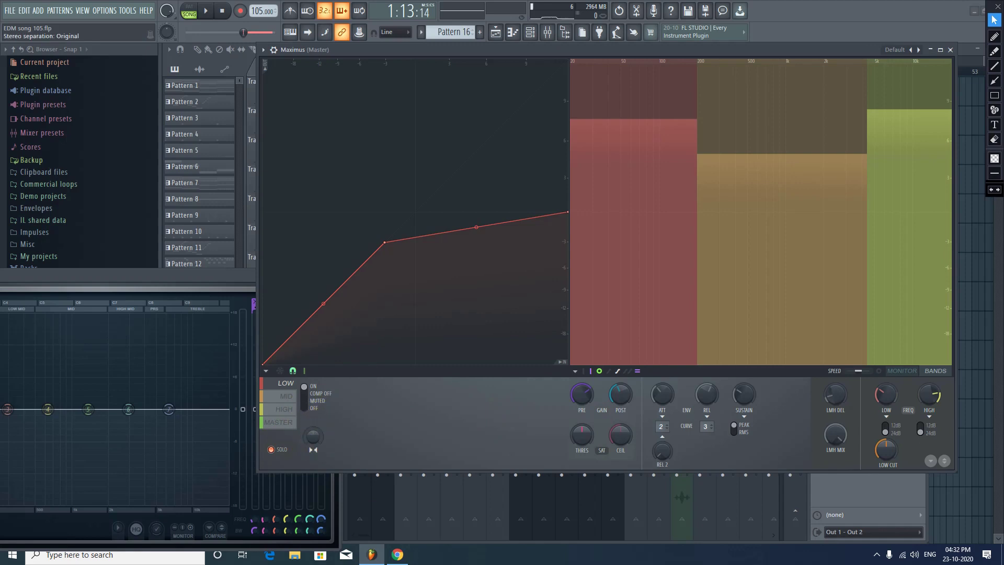
drag(314, 436, 314, 438)
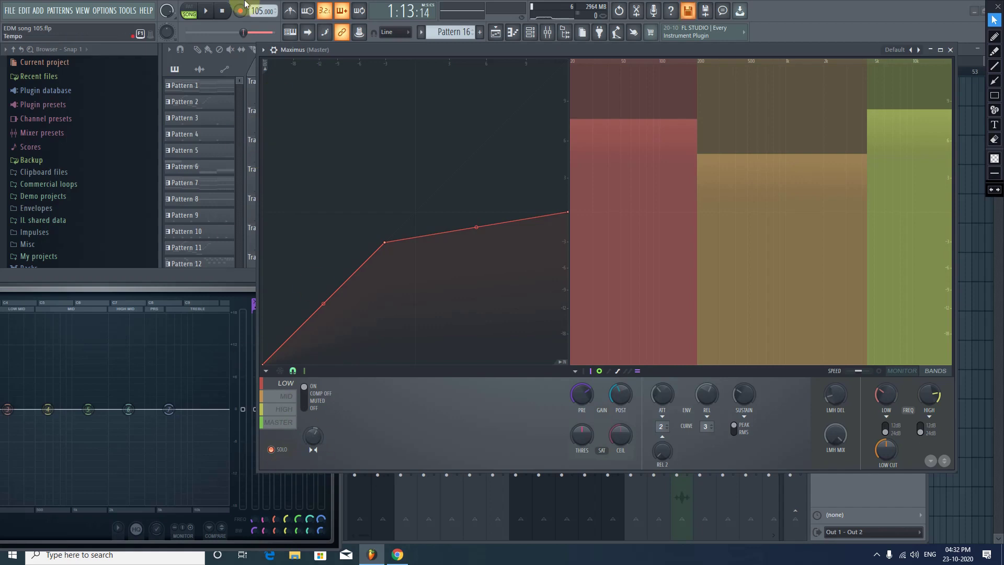
click(206, 10)
drag(316, 437, 314, 441)
click(292, 324)
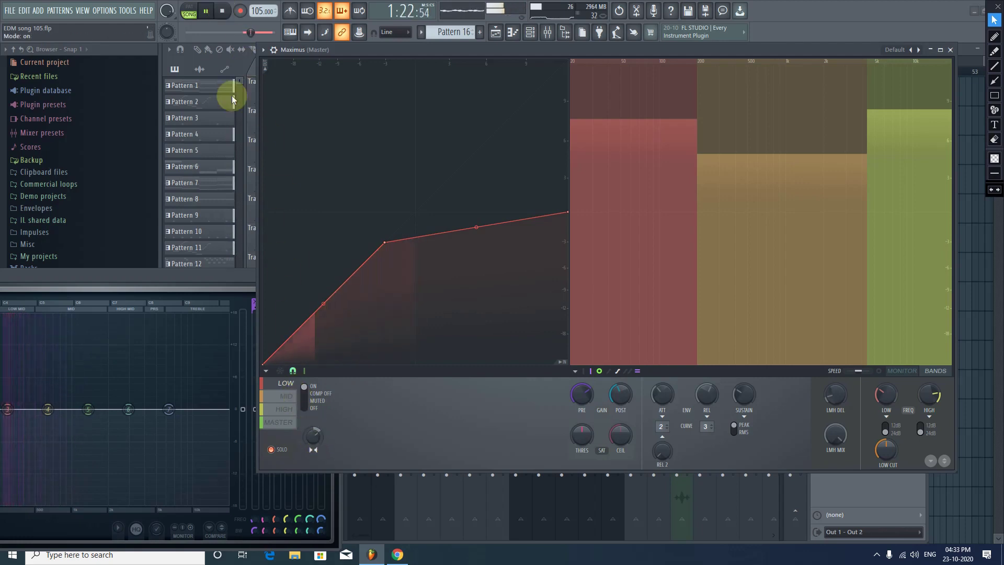
click(222, 10)
Step: Select the MID band in Maximus with solo on and set its stereo separation to 4% separated while auditioning the song
click(291, 397)
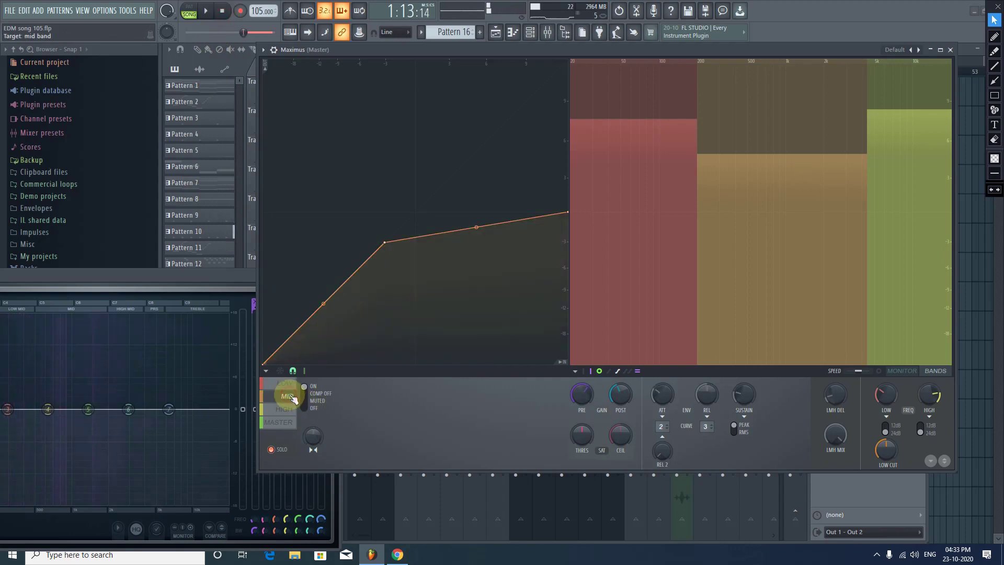
click(208, 11)
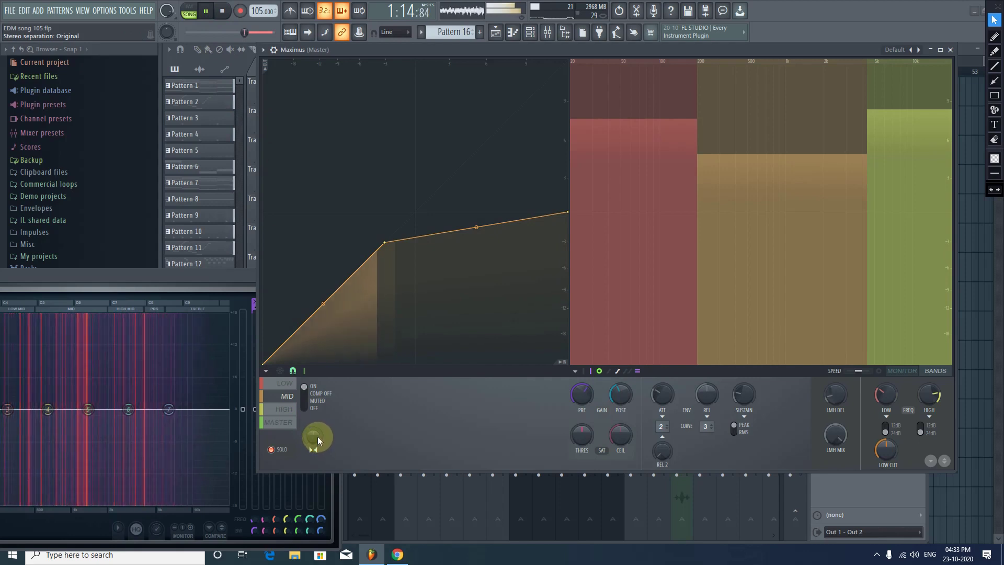
drag(313, 435, 313, 433)
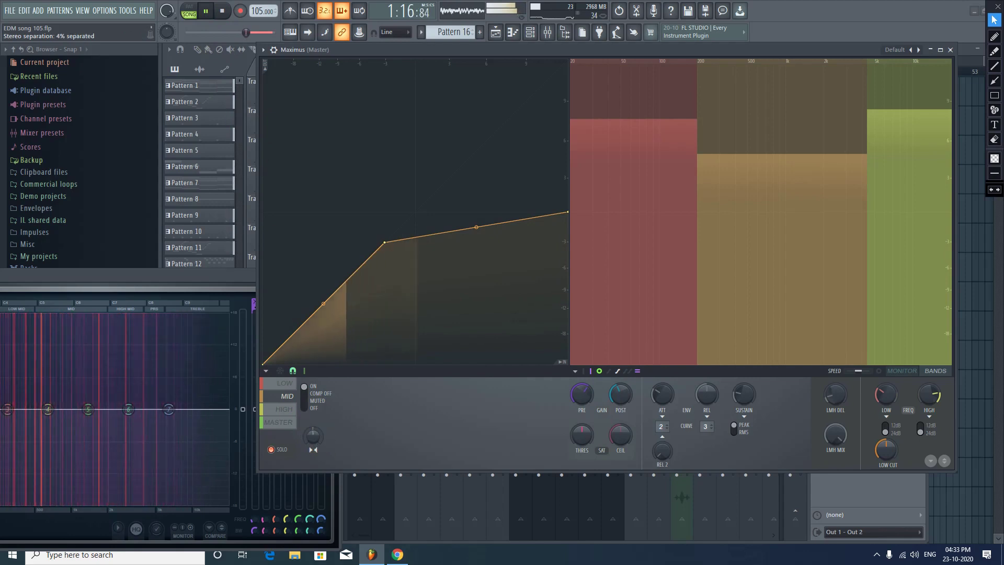
click(222, 11)
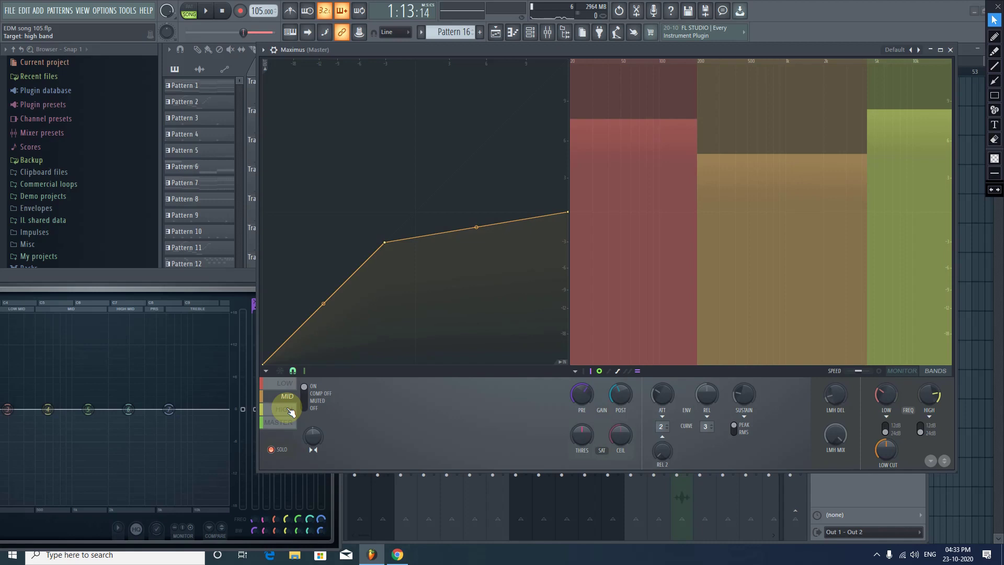
Step: Select the HIGH band in Maximus with solo on, set its stereo separation to 21% separated and audition it
click(291, 411)
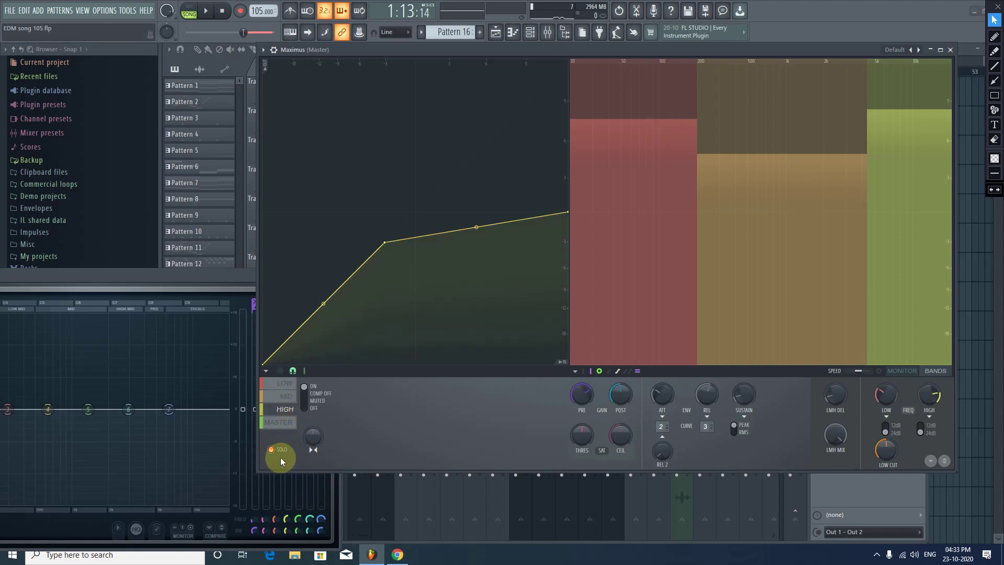
mouse_move(317, 435)
mouse_down()
mouse_move(317, 460)
mouse_move(312, 419)
mouse_up()
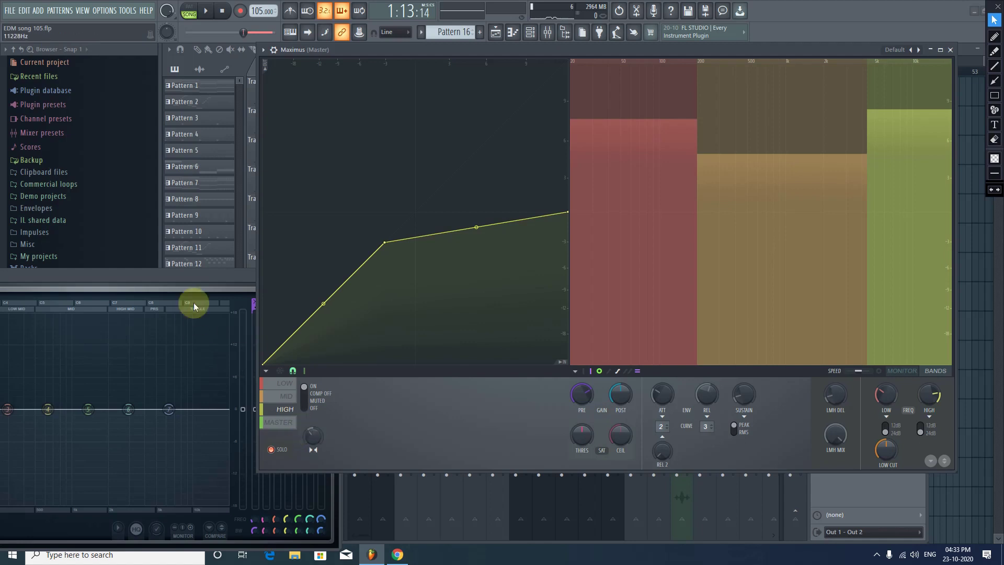
click(206, 13)
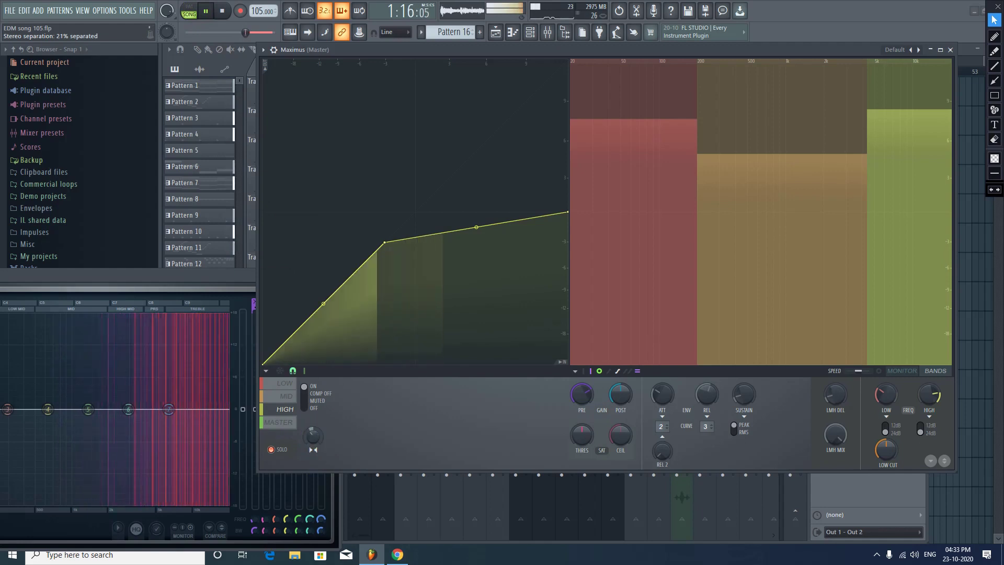
click(315, 435)
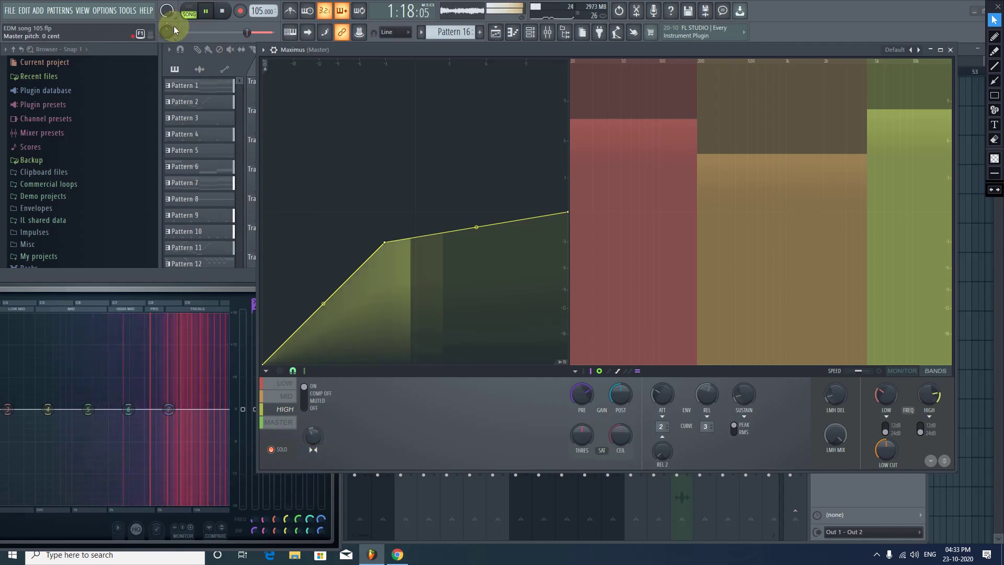
click(206, 10)
Step: Turn off solo in Maximus and audition the full song with the MASTER band selected and its waveform monitor displayed
click(260, 161)
click(272, 449)
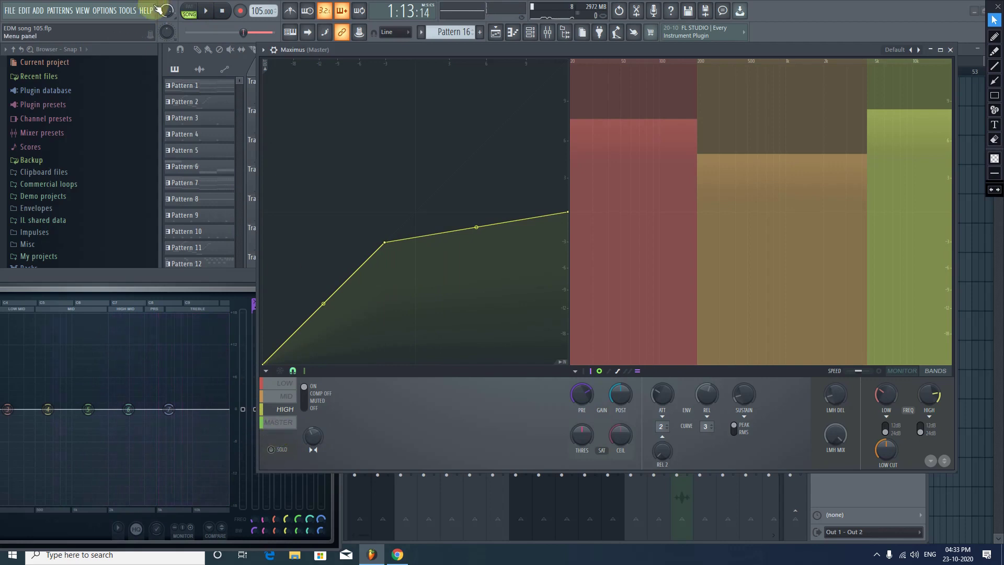
click(206, 15)
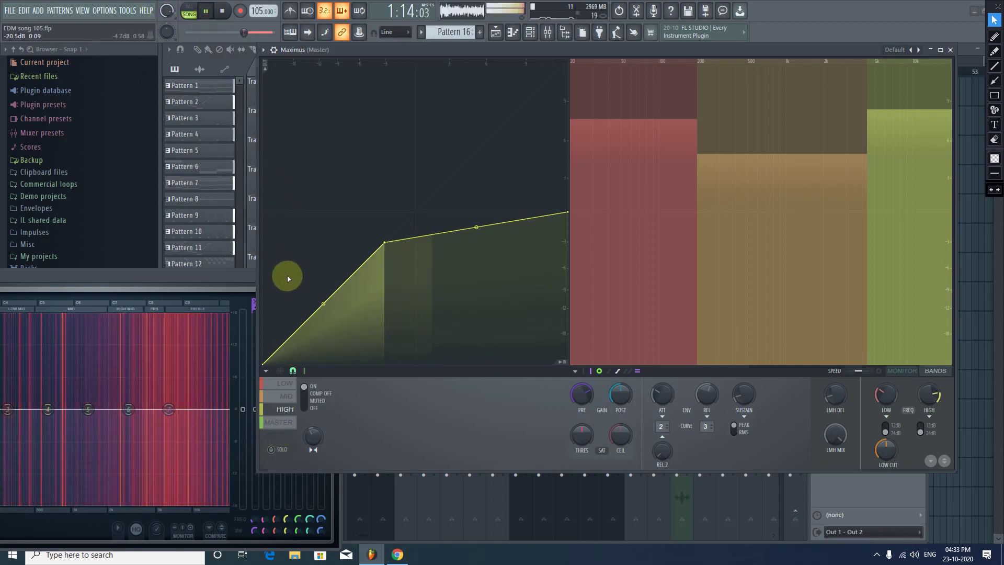
click(318, 400)
click(279, 421)
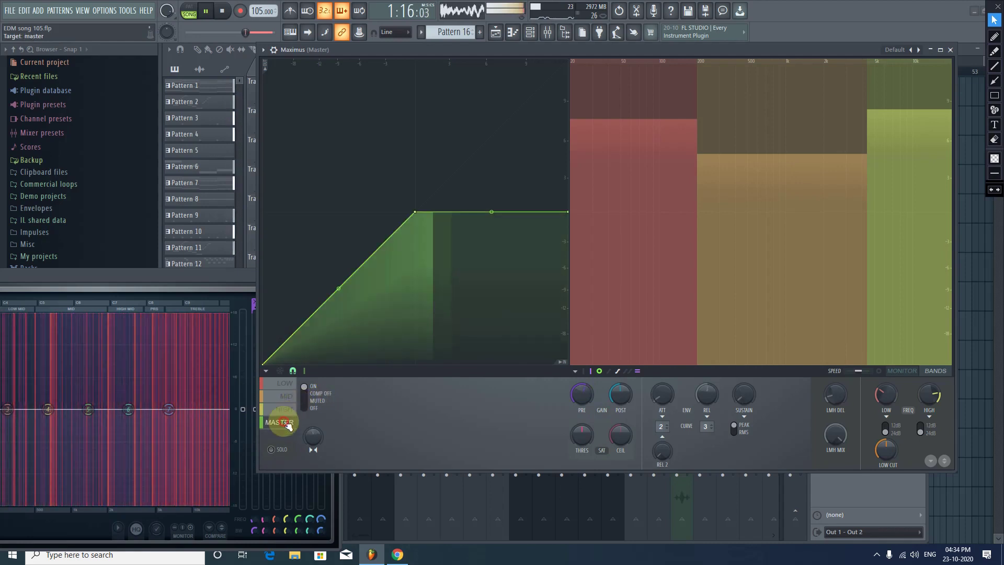
click(908, 371)
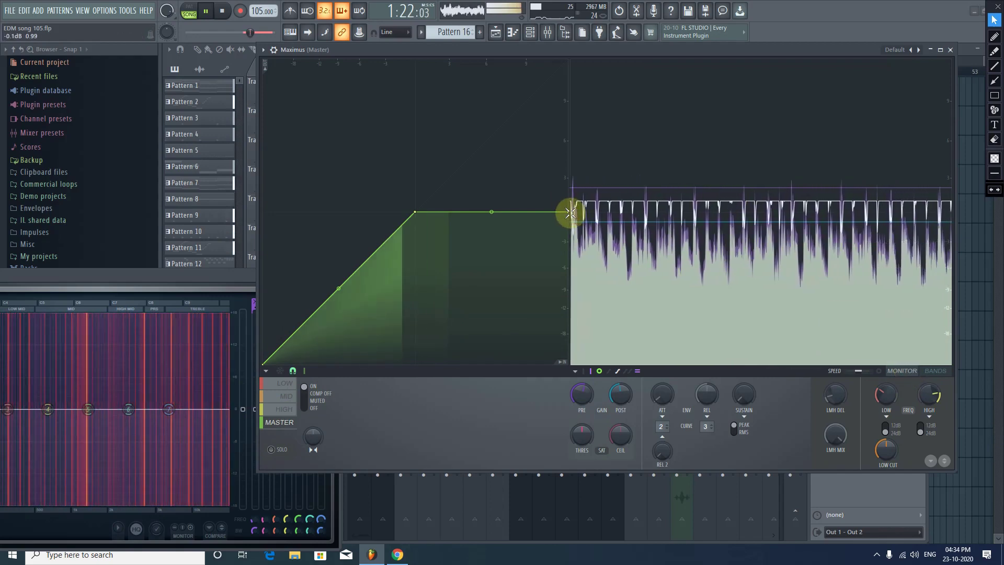
mouse_move(569, 212)
mouse_down()
mouse_move(568, 200)
mouse_move(569, 212)
mouse_up()
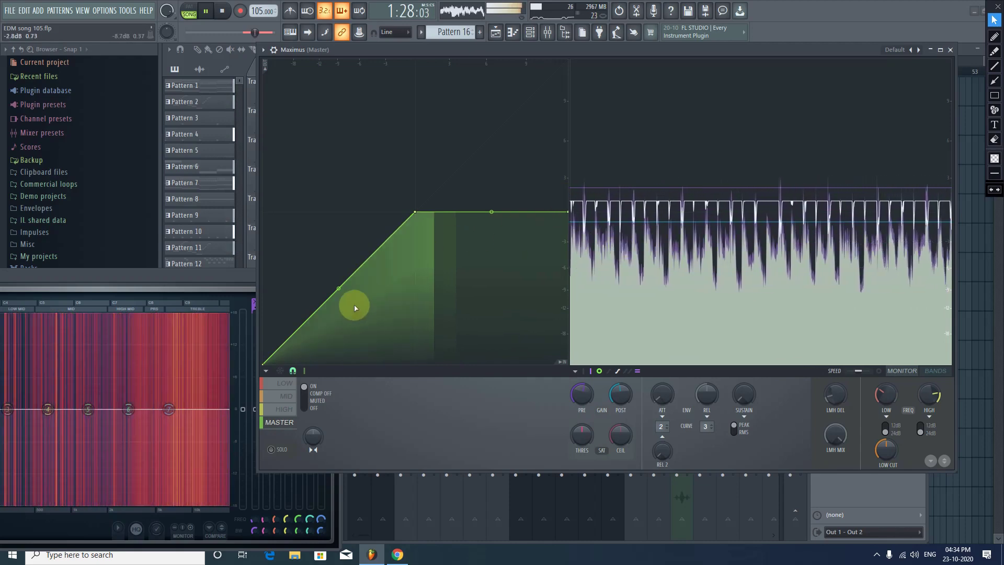
click(222, 11)
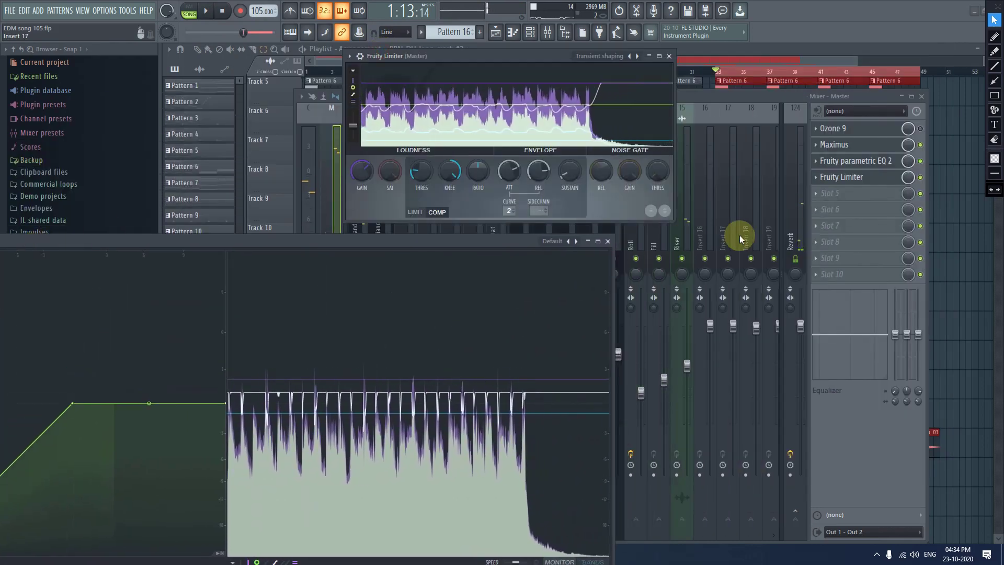
Step: Disable Fruity Parametric EQ 2 and Fruity Limiter on the Master track and load Ozone 9 into effect slot 5
click(920, 178)
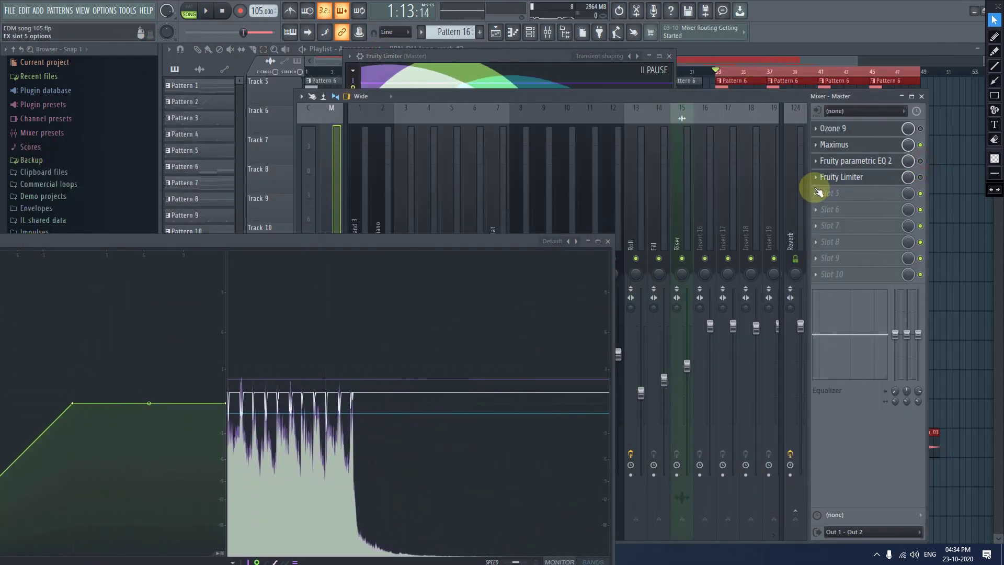
click(818, 195)
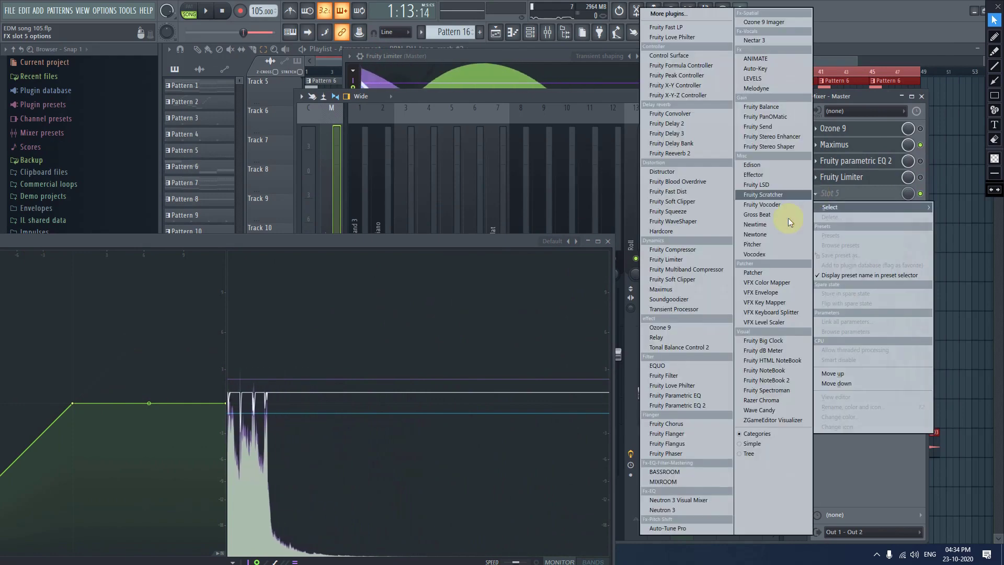
click(695, 328)
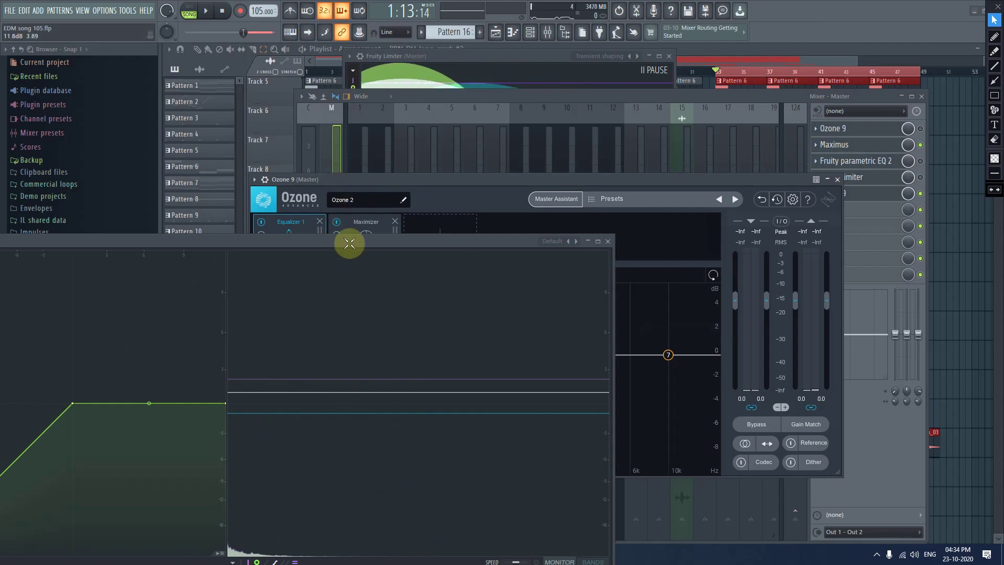
drag(347, 242, 321, 352)
Step: Remove the Equalizer and Maximizer modules from the new Ozone 9 and play the song to check its level meters
click(321, 219)
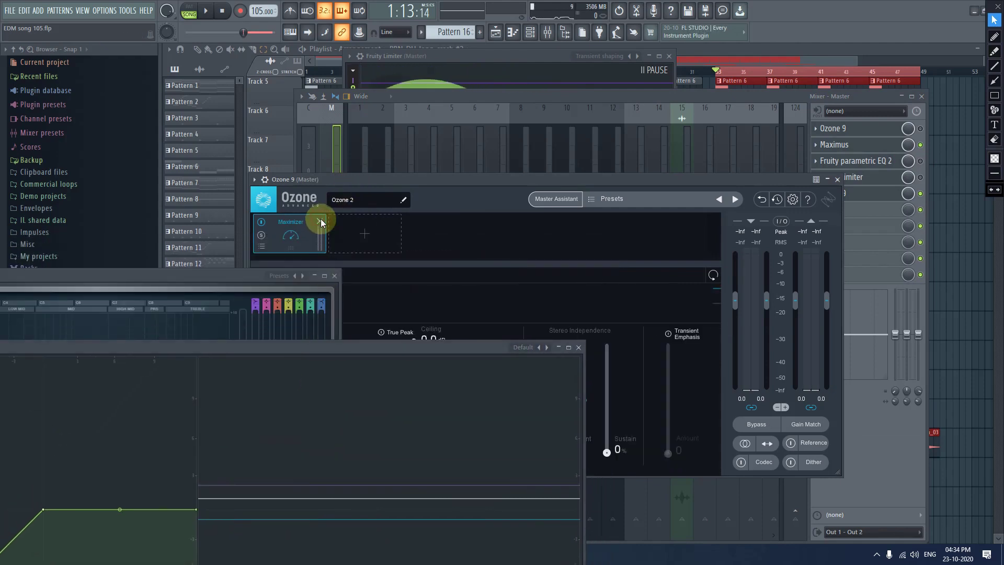
click(321, 219)
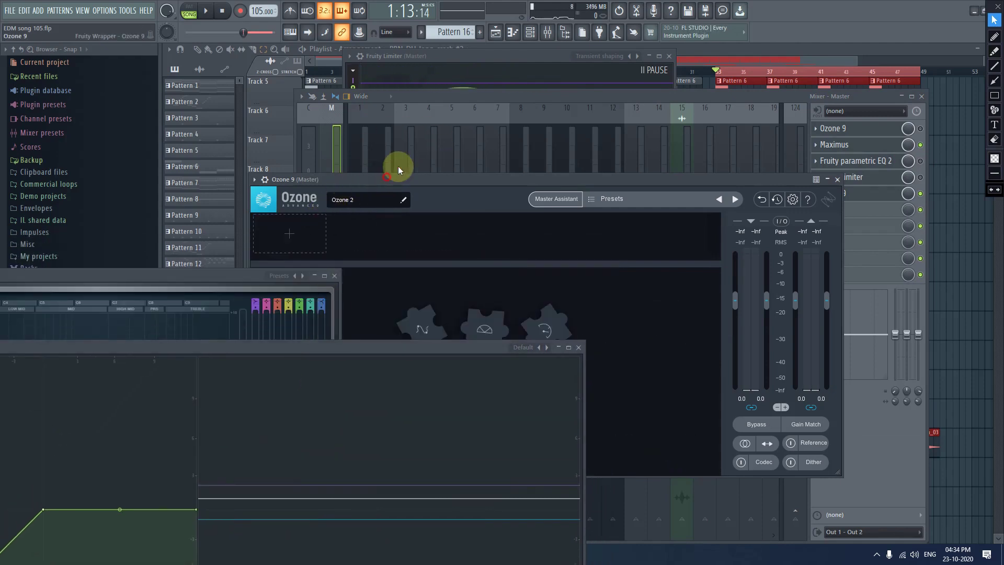
drag(386, 177, 422, 98)
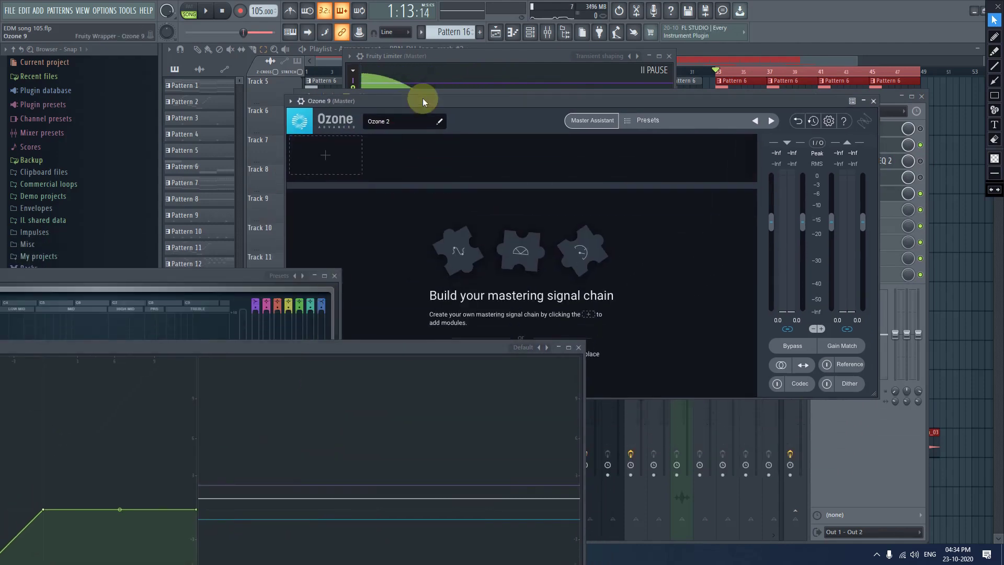
click(213, 10)
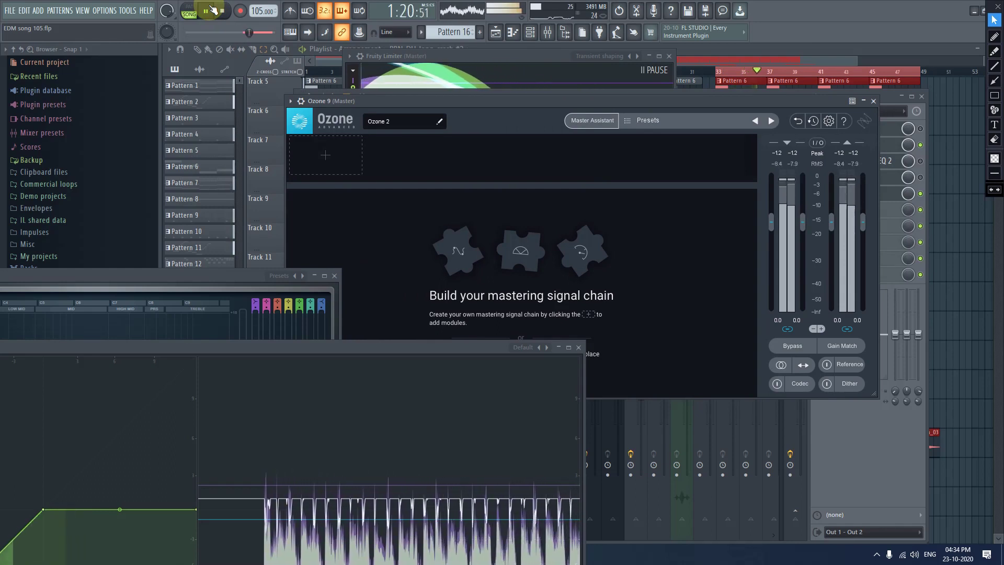
click(212, 11)
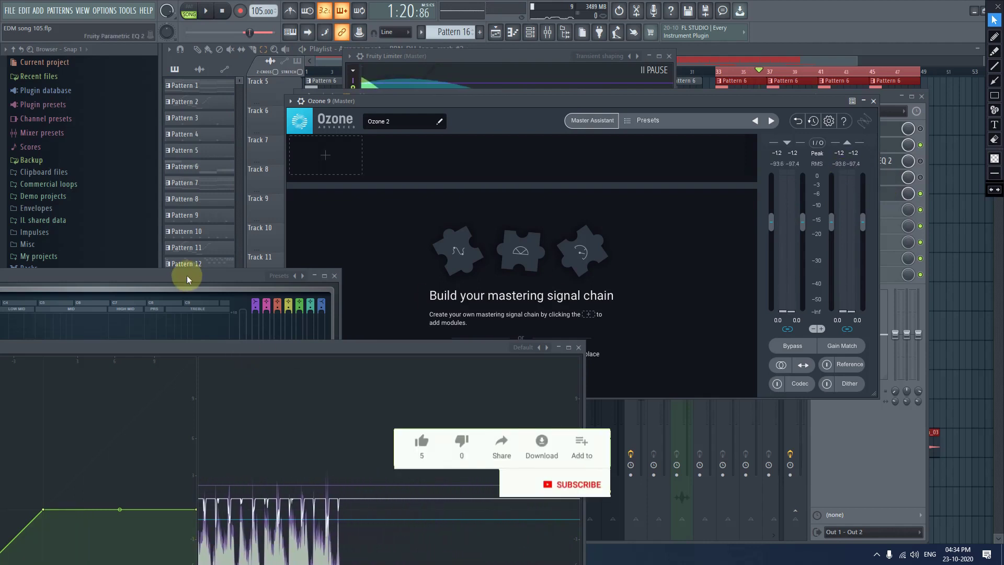
Step: Close the Ozone 9 window to uncover the Master track's effect slots, keeping Ozone 9 in slot 5
drag(290, 342, 419, 322)
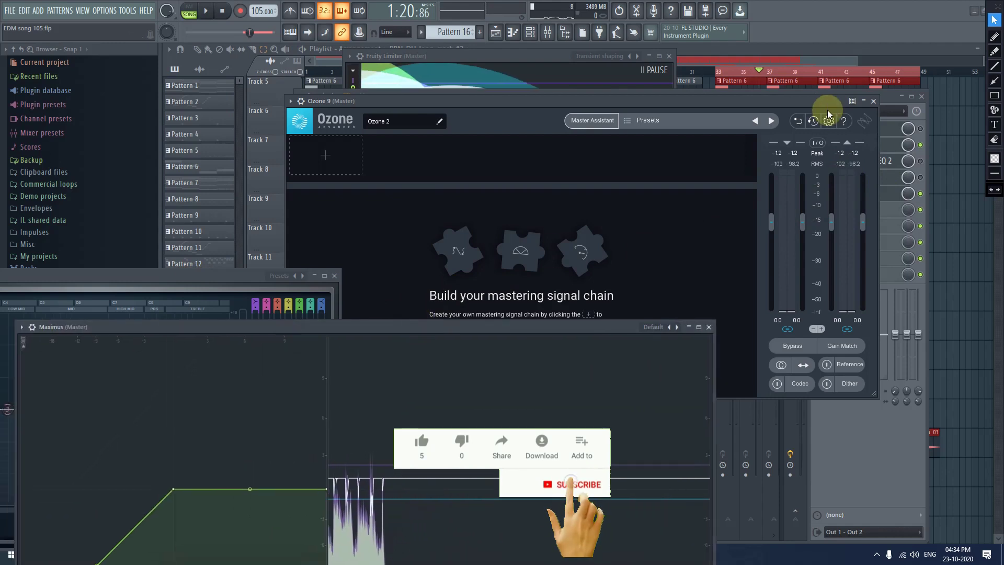
click(873, 101)
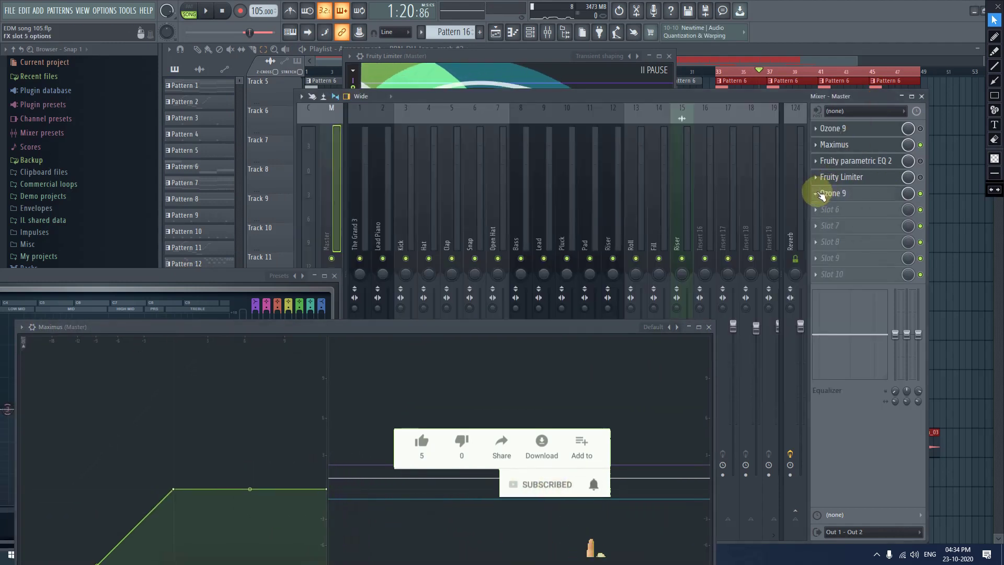
click(819, 193)
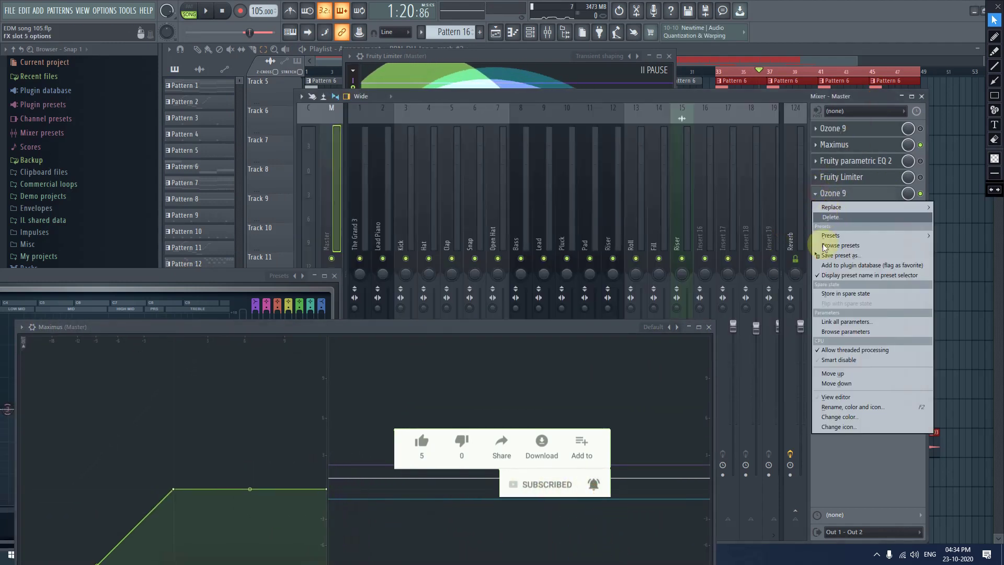
click(428, 162)
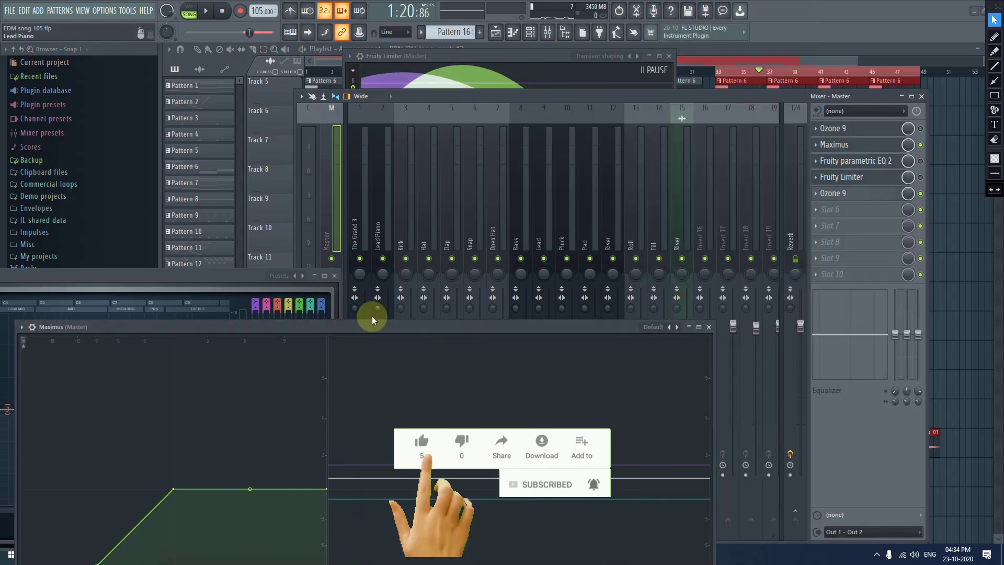
Step: Raise the pre gain of the LOW band to about 8.3 dB and increase the MID and HIGH bands' pre gain in Maximus during playback
drag(372, 325, 509, 79)
click(138, 413)
click(171, 418)
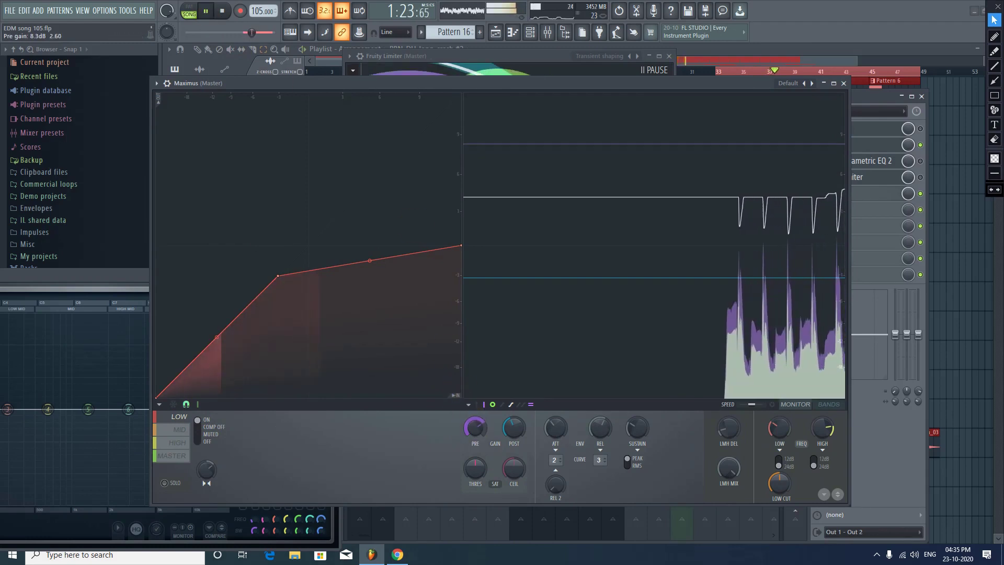
click(181, 429)
drag(475, 427, 474, 416)
click(177, 442)
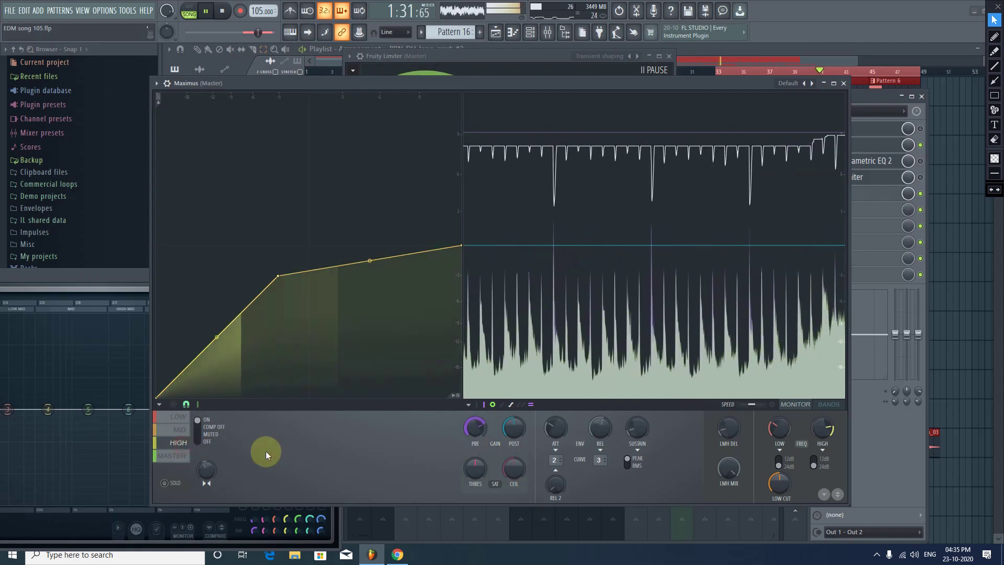
Step: Adjust the MASTER band's pre gain in Maximus and lower its post gain while the song plays
click(173, 455)
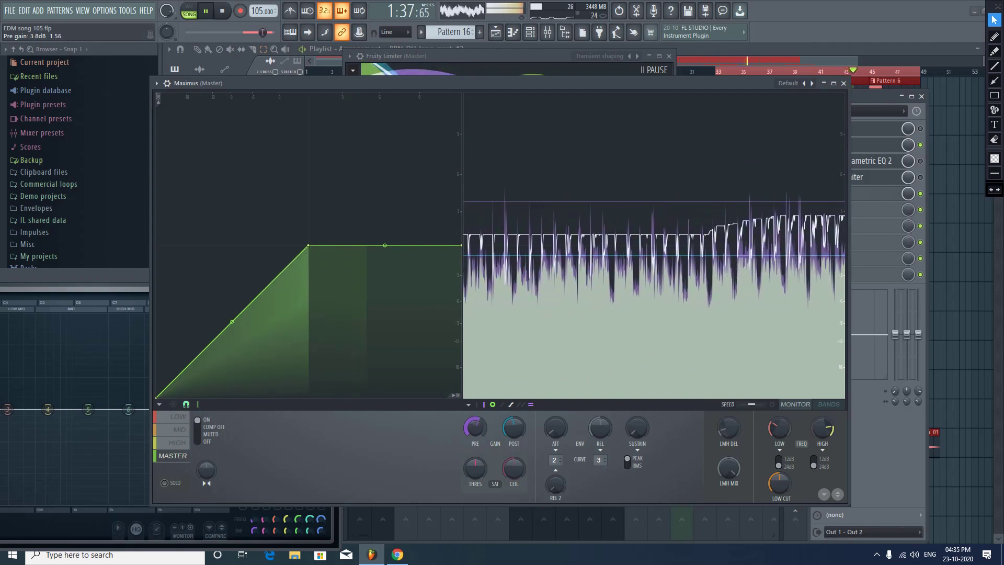
drag(514, 427, 514, 436)
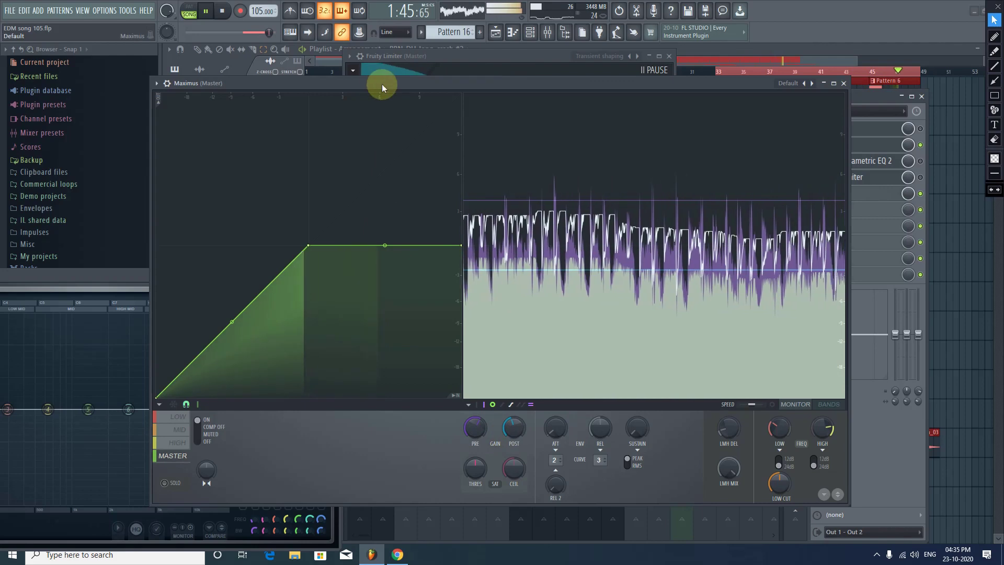
Step: Re-enable Fruity Parametric EQ 2 and Fruity Limiter on the Master track and audition the song with the limiter waveform in view
drag(381, 83, 347, 391)
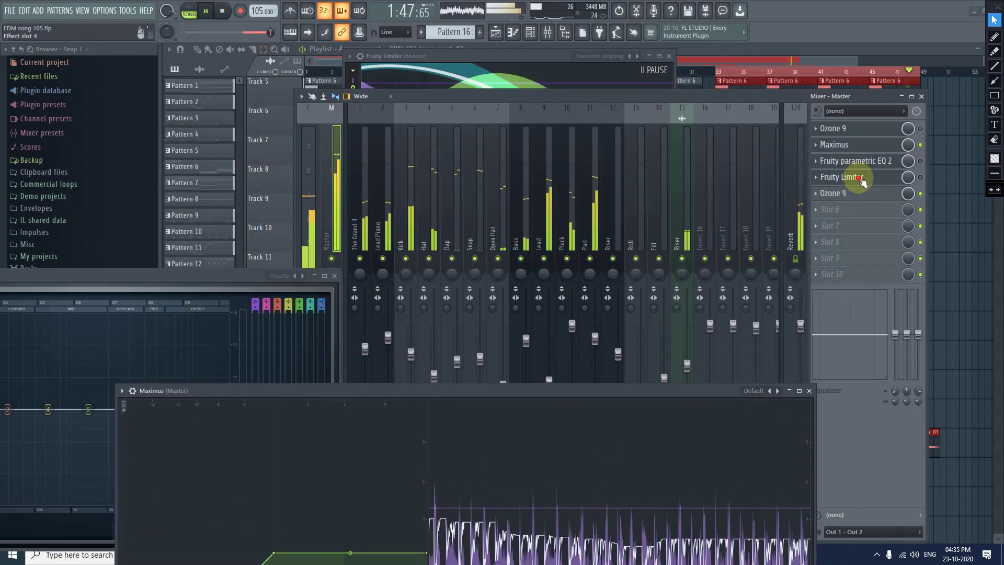
click(847, 180)
click(921, 176)
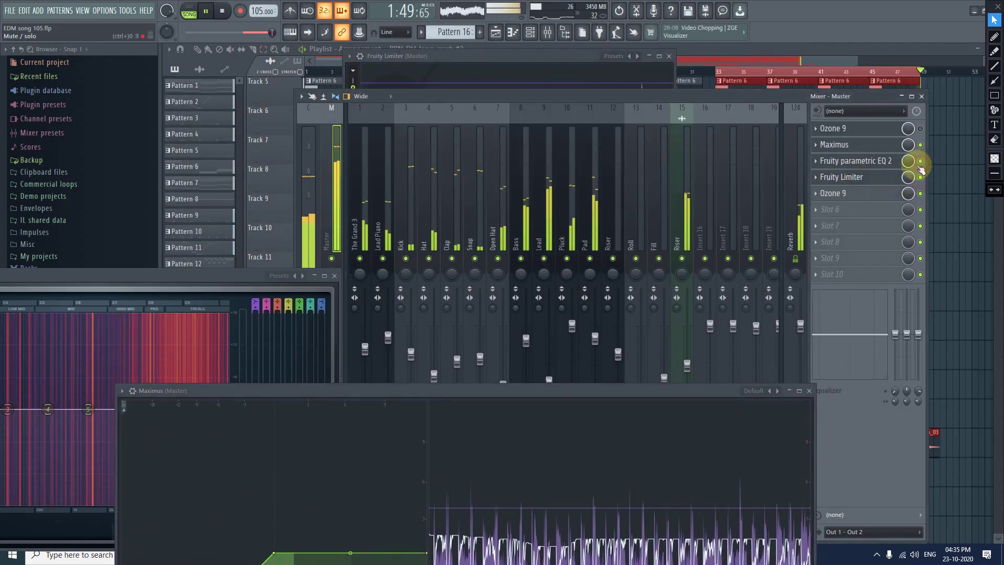
click(872, 177)
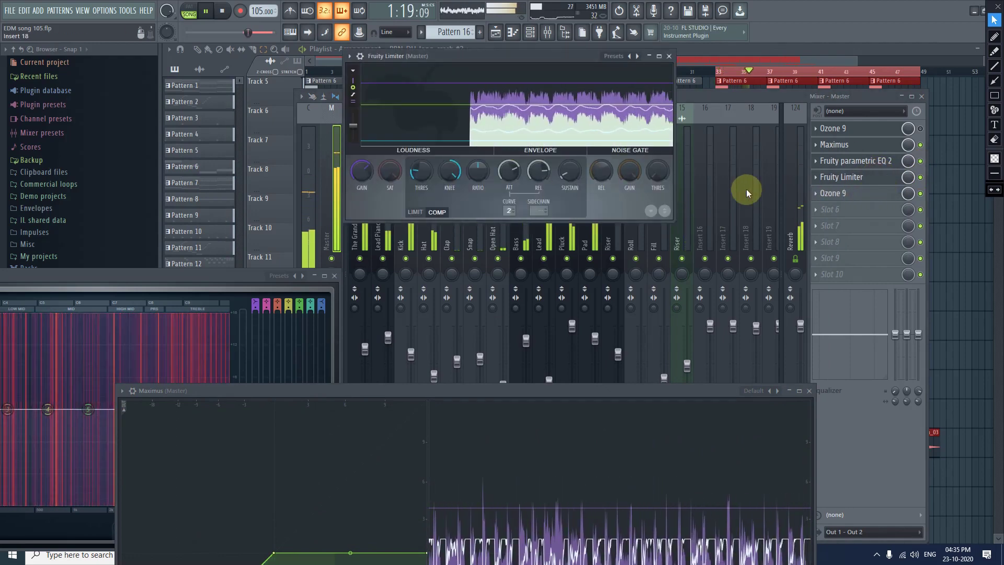
click(231, 15)
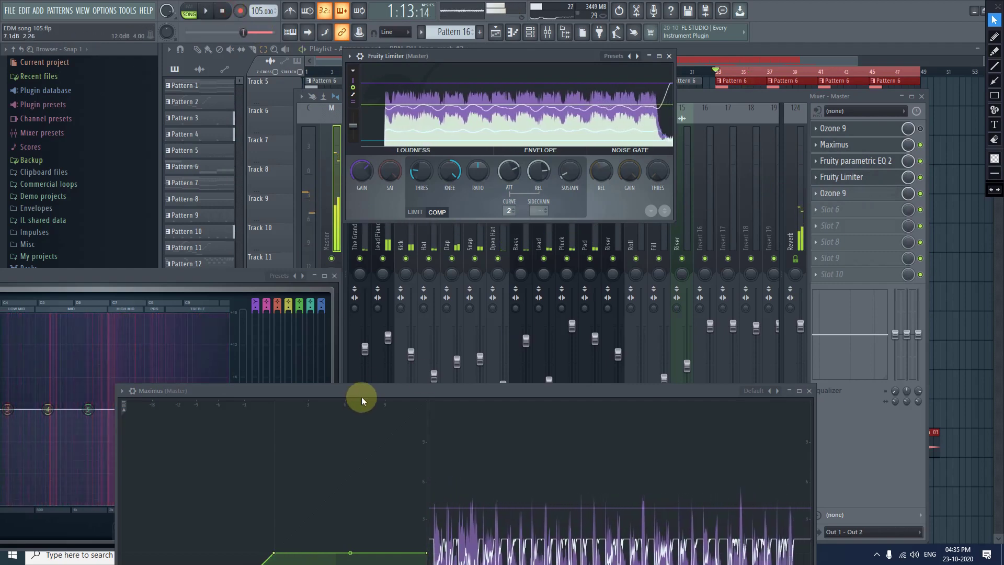
Step: Lower the MASTER band's pre gain in Maximus and audition the song with the Fruity Limiter waveform in view
drag(362, 393, 486, 43)
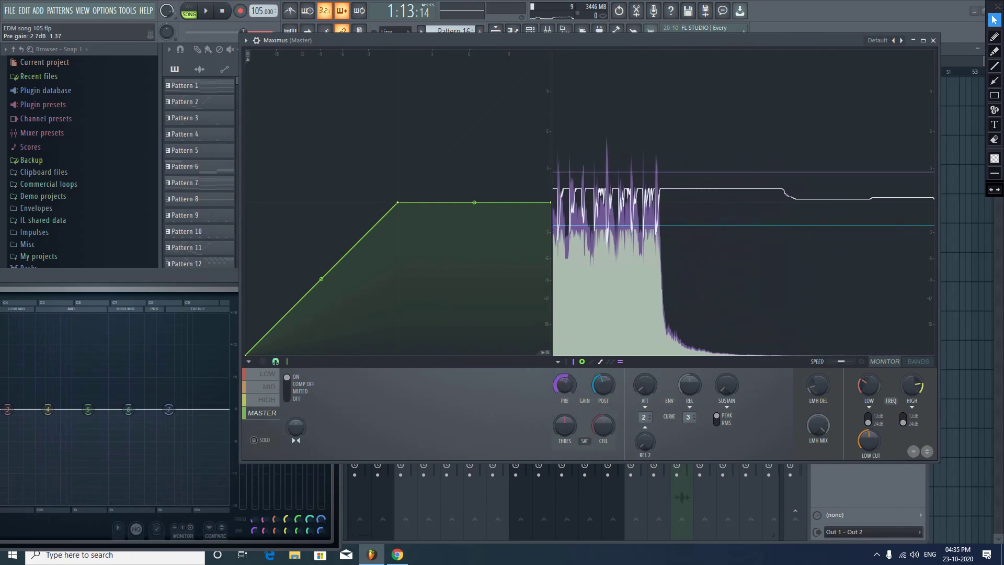
drag(761, 37, 654, 20)
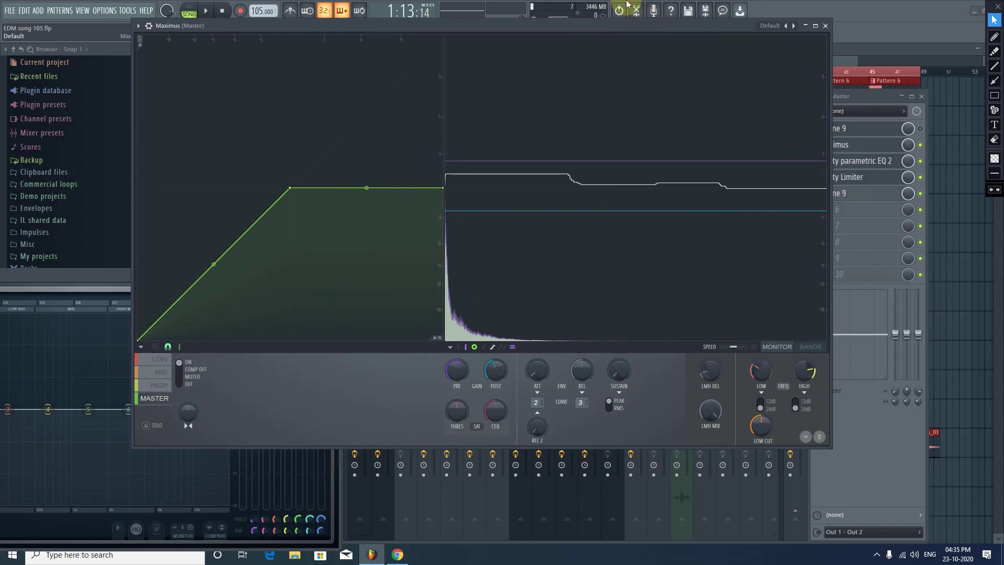
drag(359, 29, 334, 211)
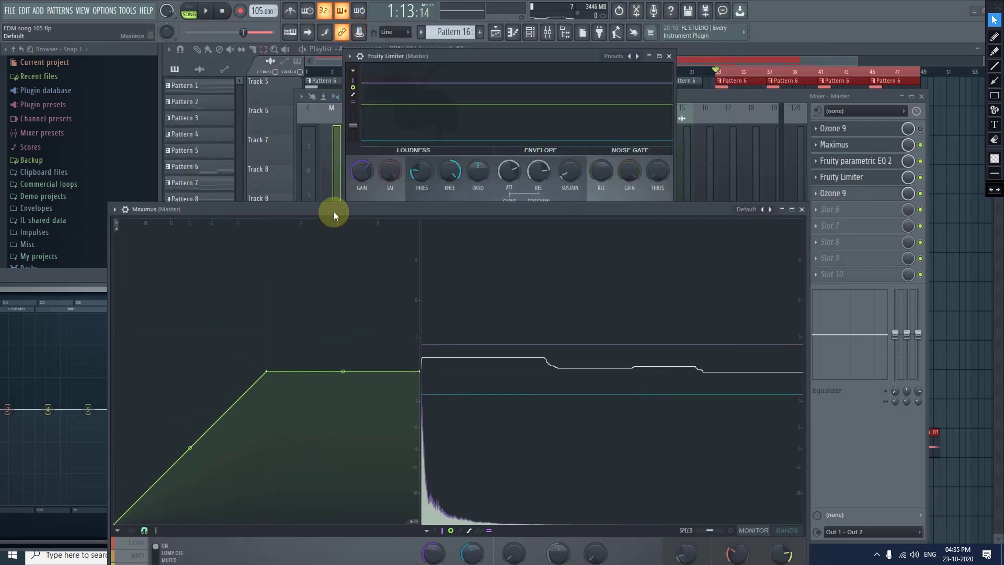
click(212, 9)
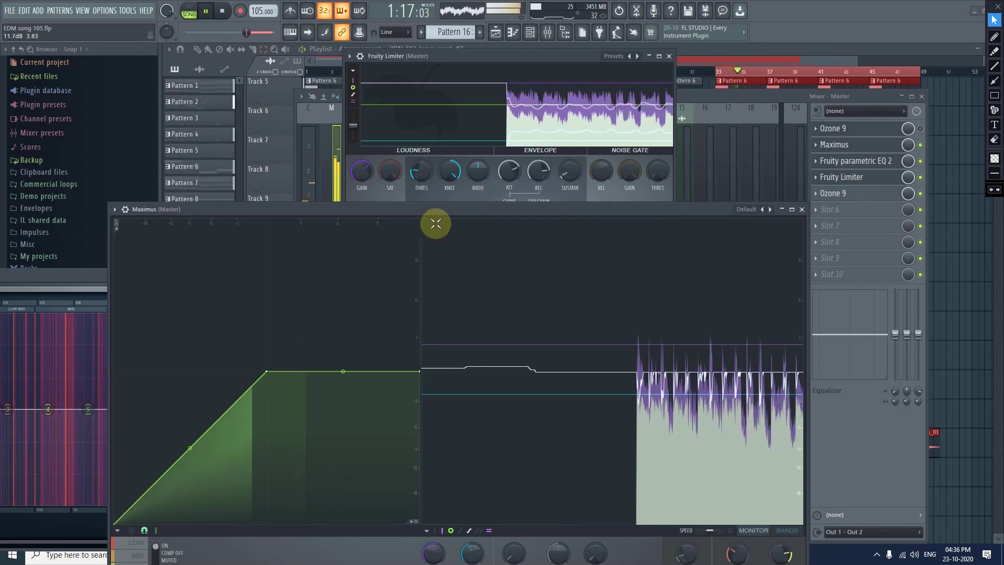
drag(431, 212, 374, 93)
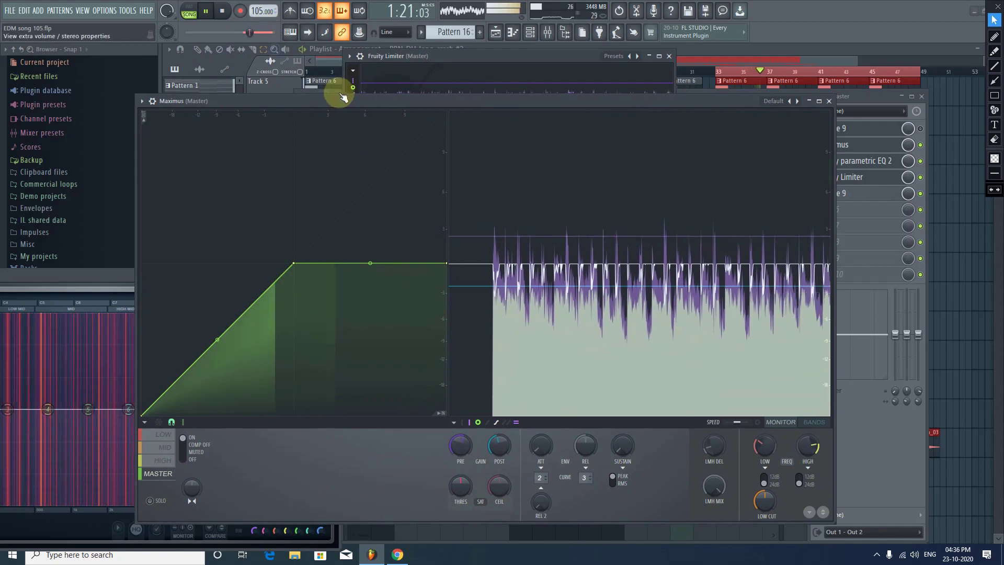
drag(341, 103, 368, 238)
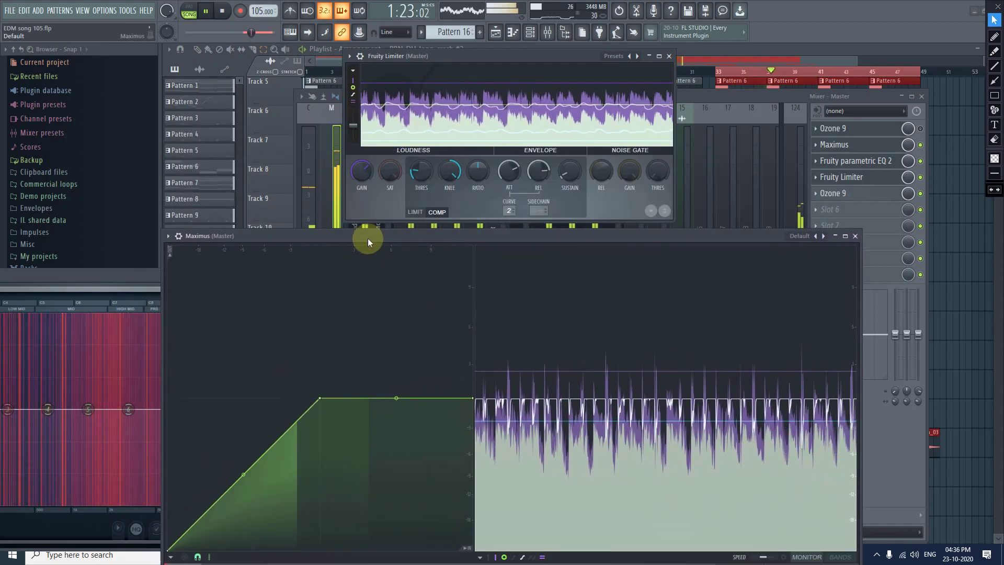
click(222, 10)
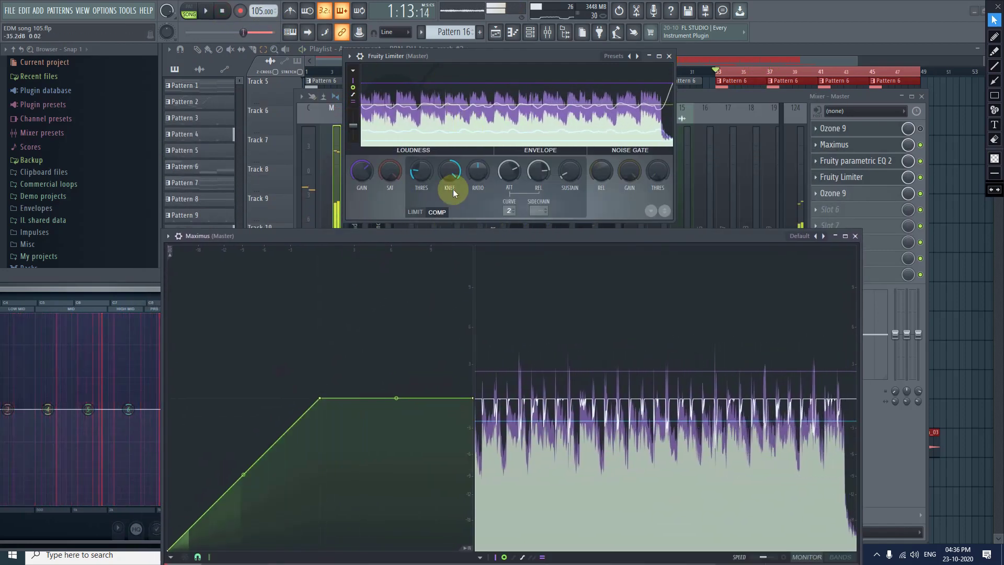
Step: Switch Fruity Limiter on the Master track to LIMIT mode and leave its window open
click(415, 212)
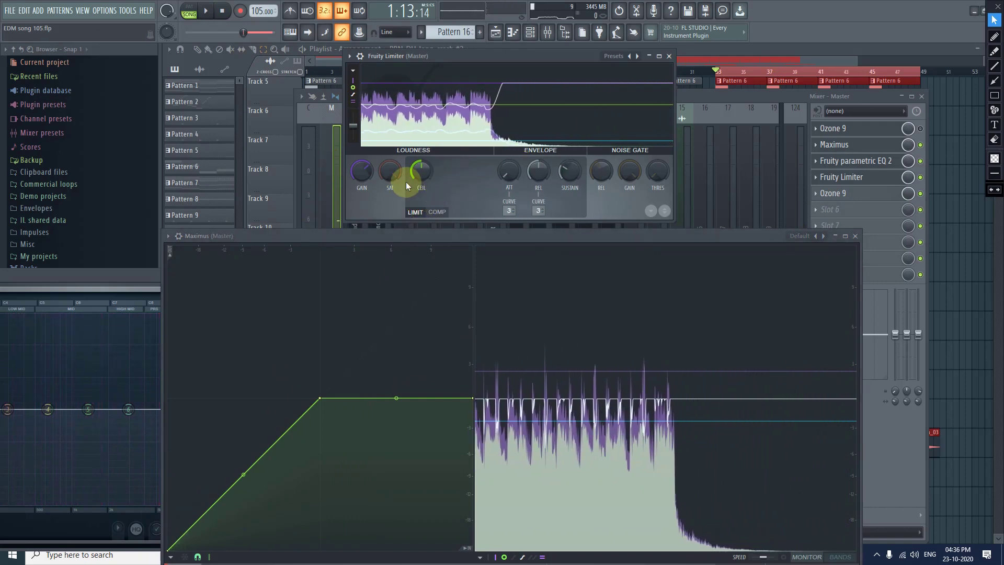
click(864, 179)
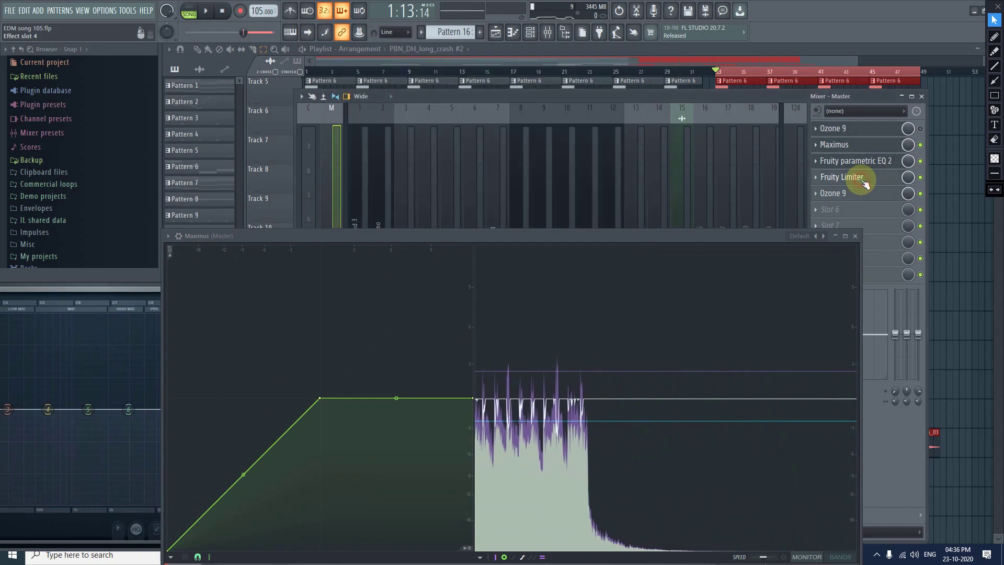
click(863, 179)
click(863, 180)
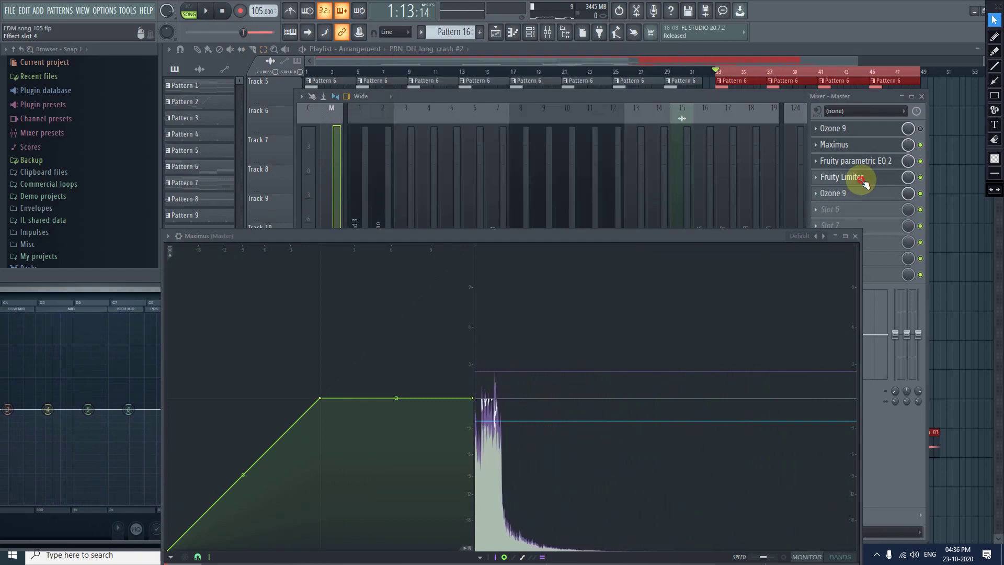
click(863, 180)
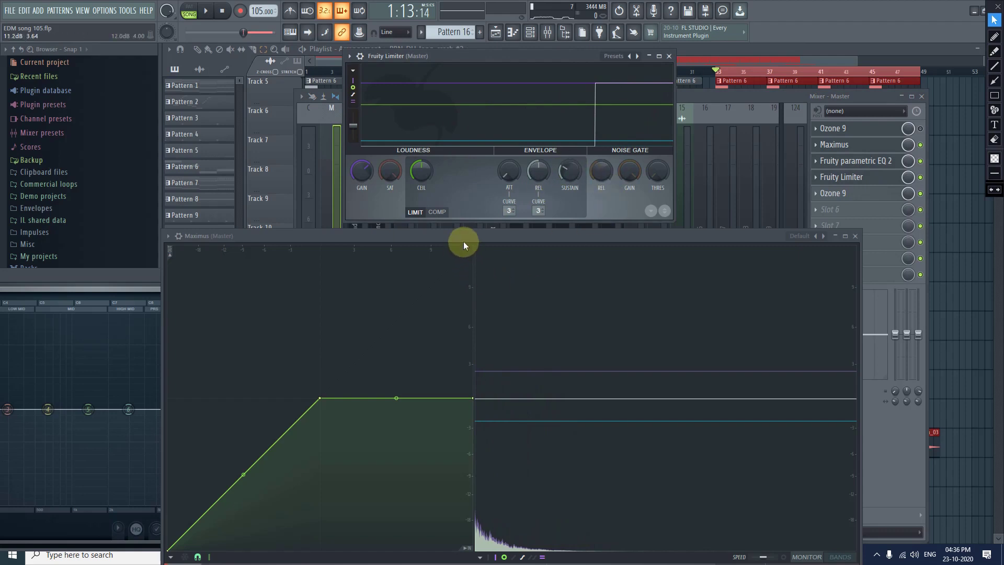
Step: Raise the MASTER band's post gain in Maximus and audition the song with both Maximus and Fruity Limiter in view
drag(463, 240, 491, 92)
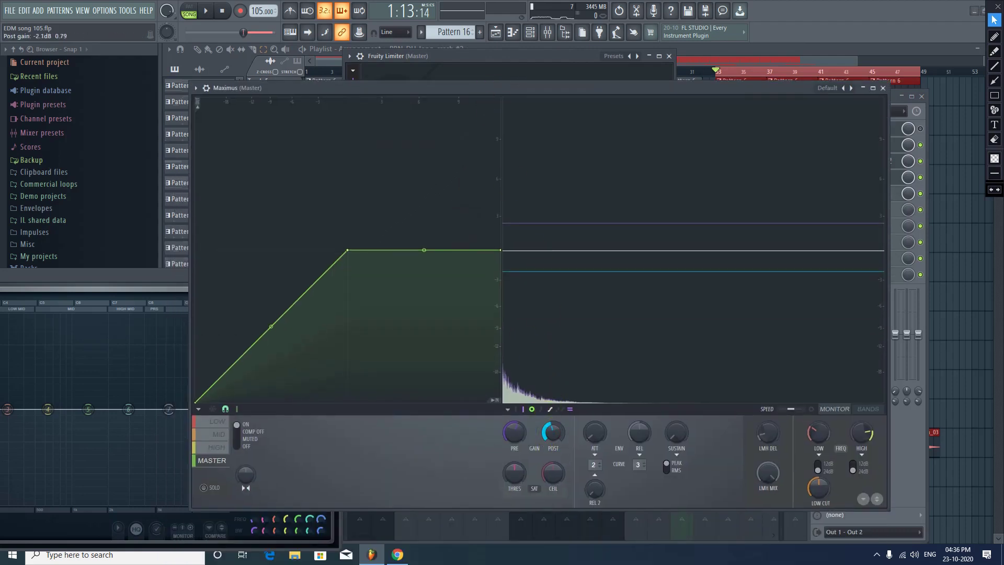
click(206, 9)
drag(356, 86, 297, 342)
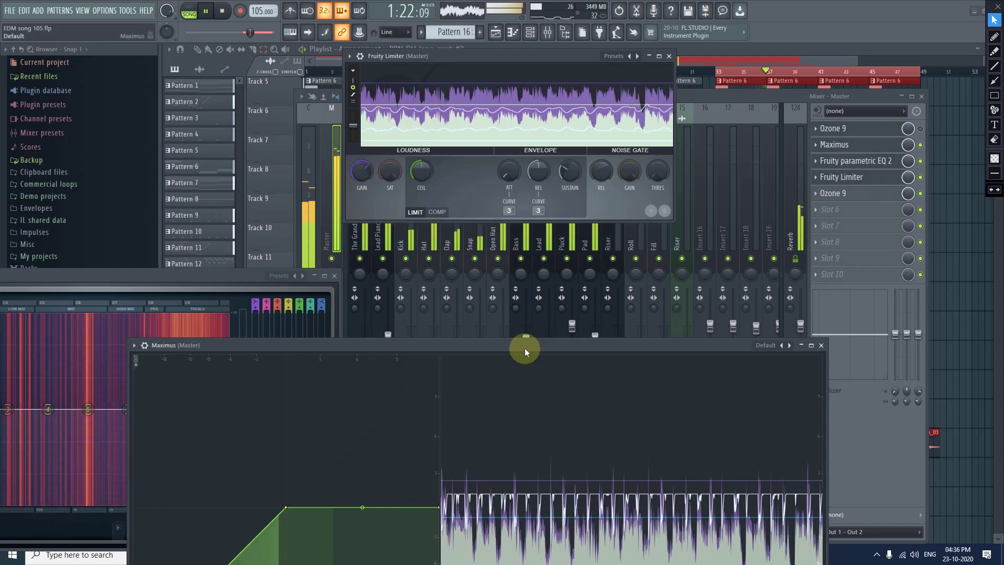
Step: Disable Fruity Limiter and delete both it and Fruity Parametric EQ 2 from the Master track's effect slots
click(913, 181)
click(815, 177)
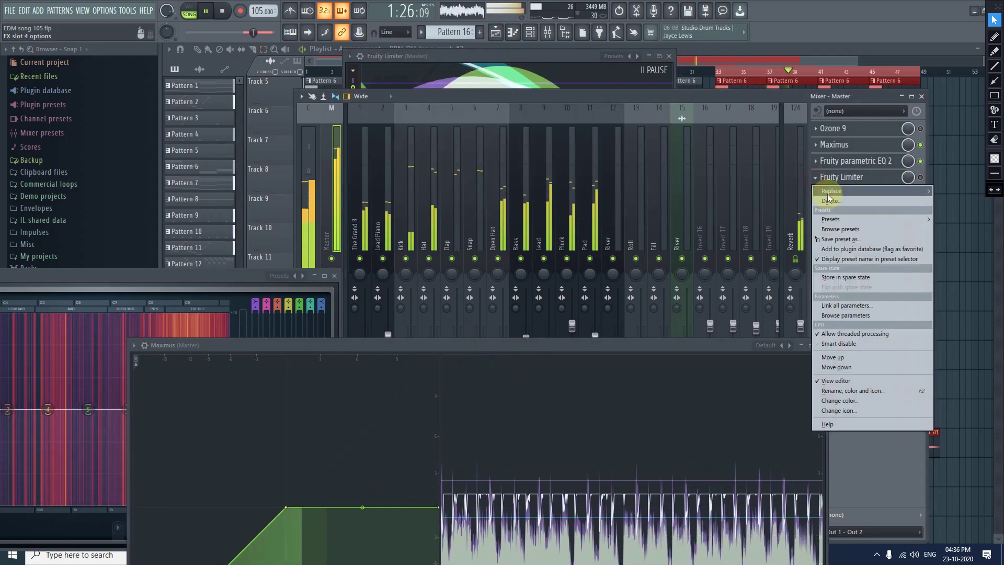
click(817, 197)
click(561, 313)
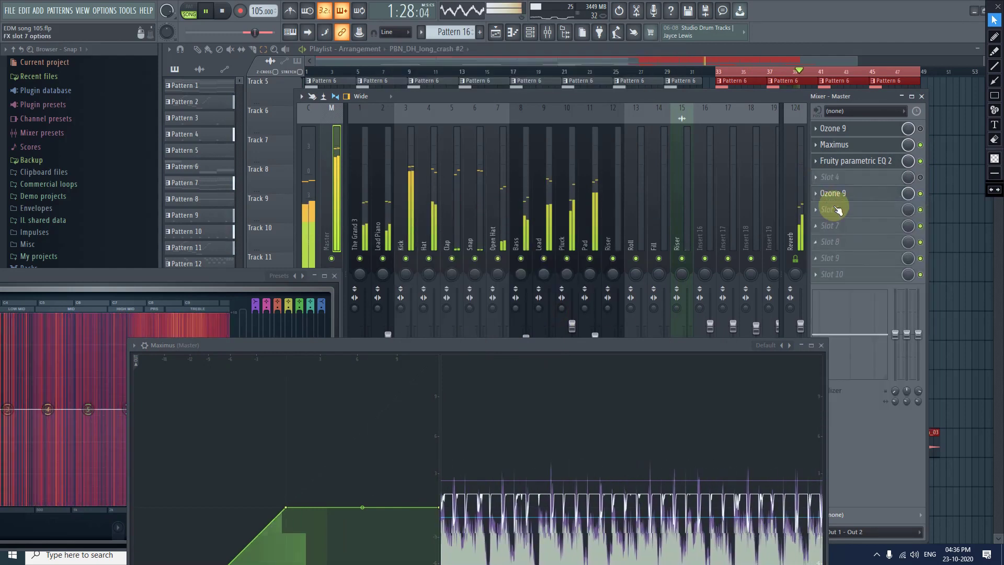
click(816, 162)
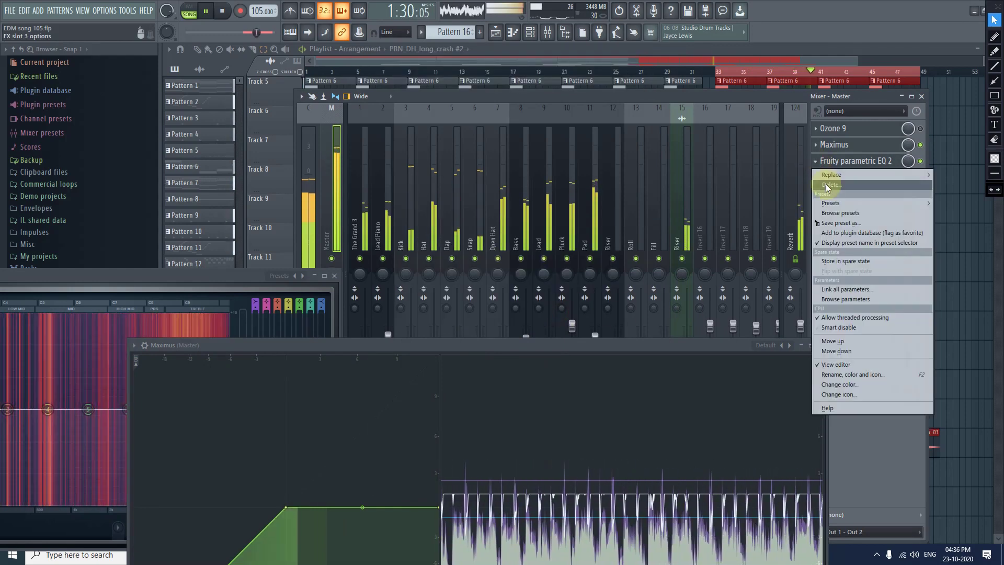
click(828, 185)
click(550, 312)
Step: Open Ozone 9 from slot 5 with its level meters clear of Maximus and reset its output gain to 0.0
drag(494, 347, 535, 268)
click(860, 195)
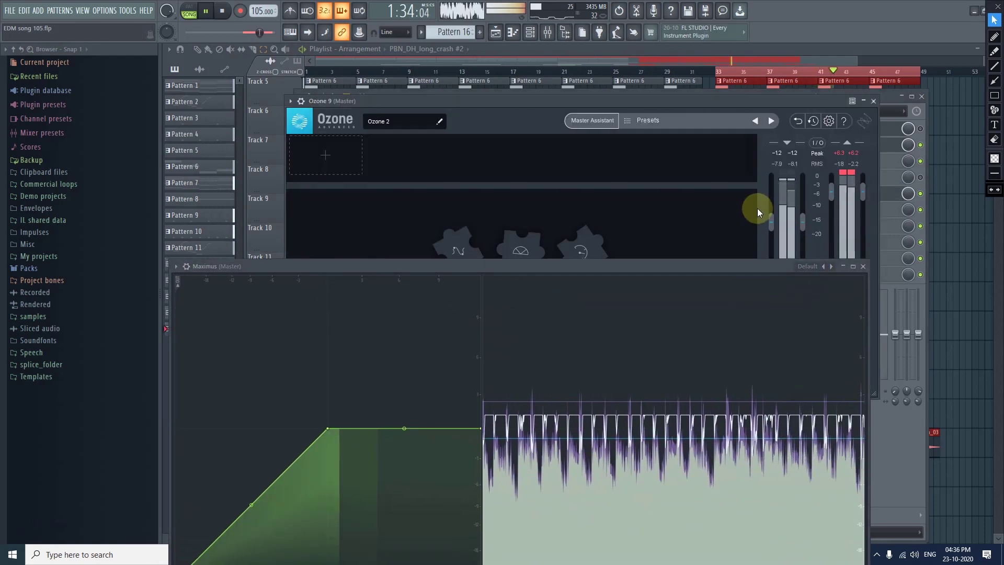
drag(545, 266, 395, 401)
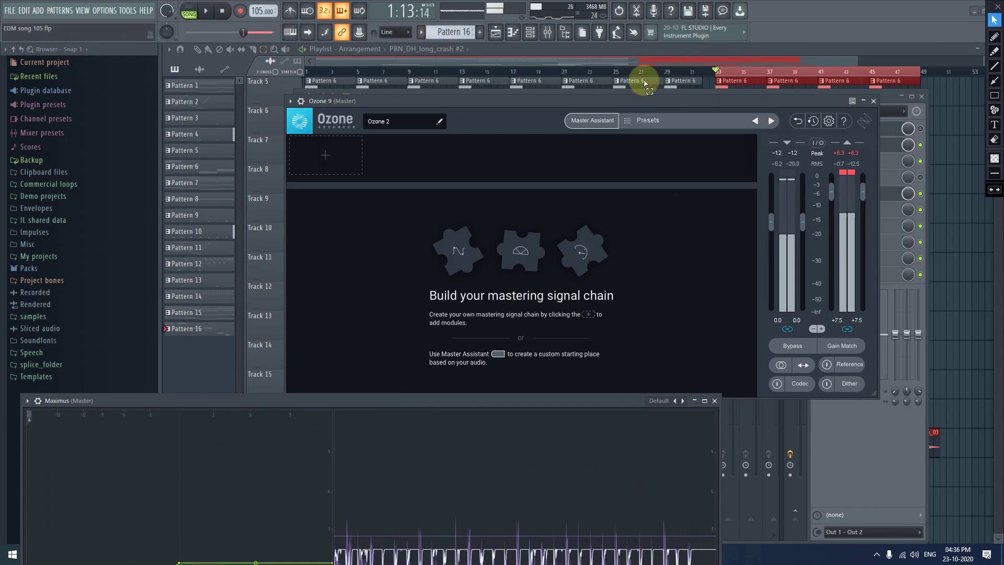
drag(635, 99, 511, 78)
click(842, 124)
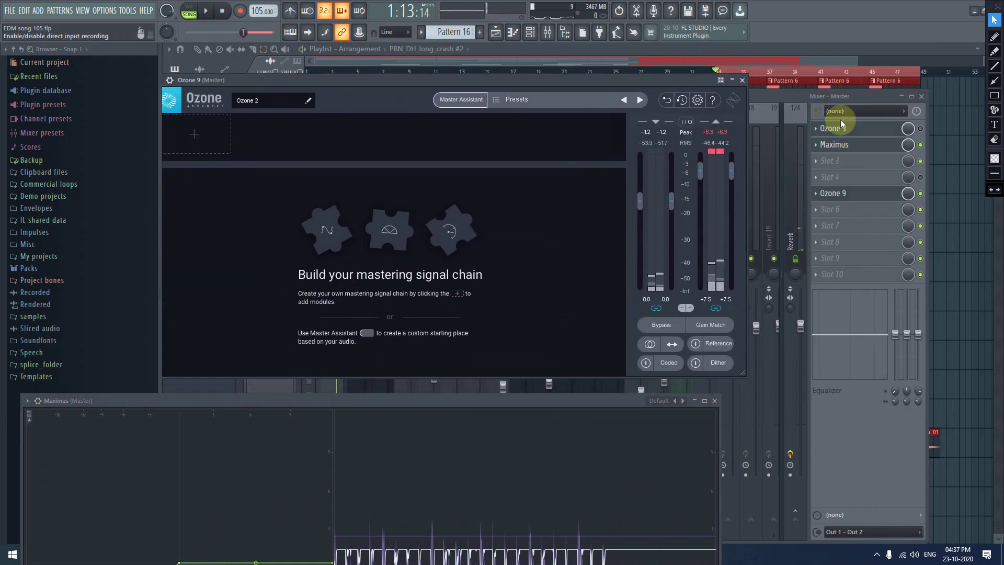
click(921, 194)
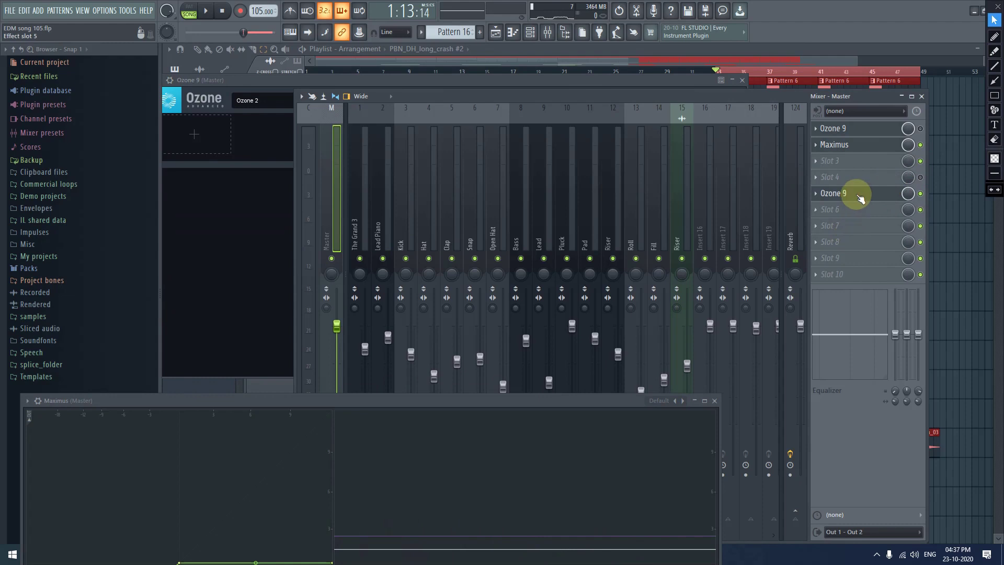
click(860, 198)
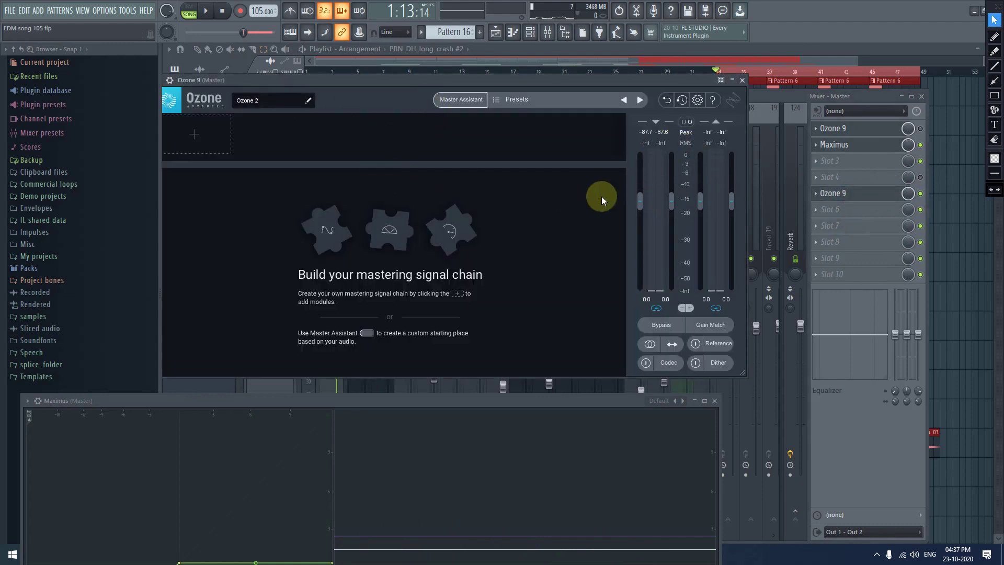
Step: Play the song and check the input and output levels on Ozone 9's meters with Maximus positioned below them
drag(373, 403, 564, 180)
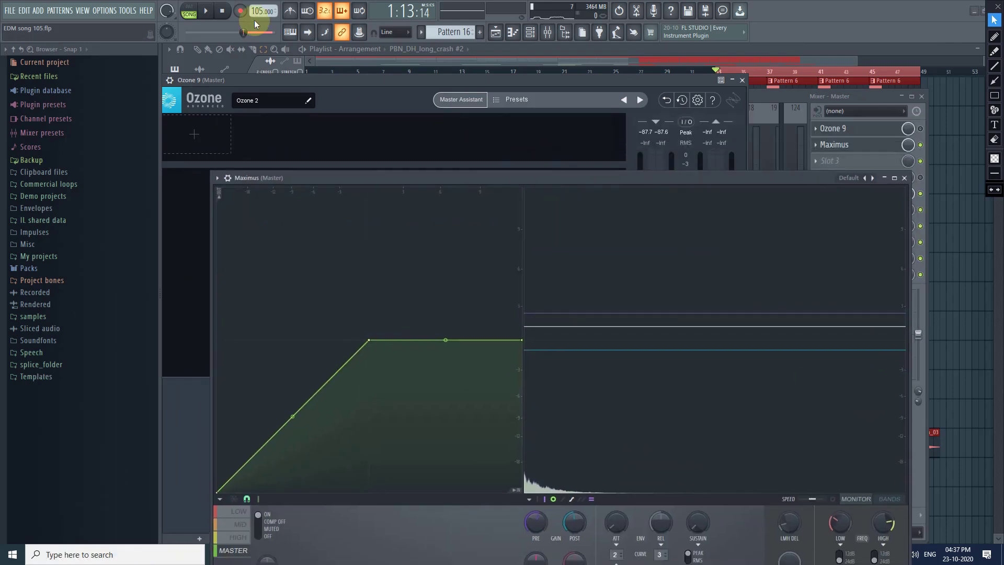
click(208, 11)
drag(437, 172, 419, 245)
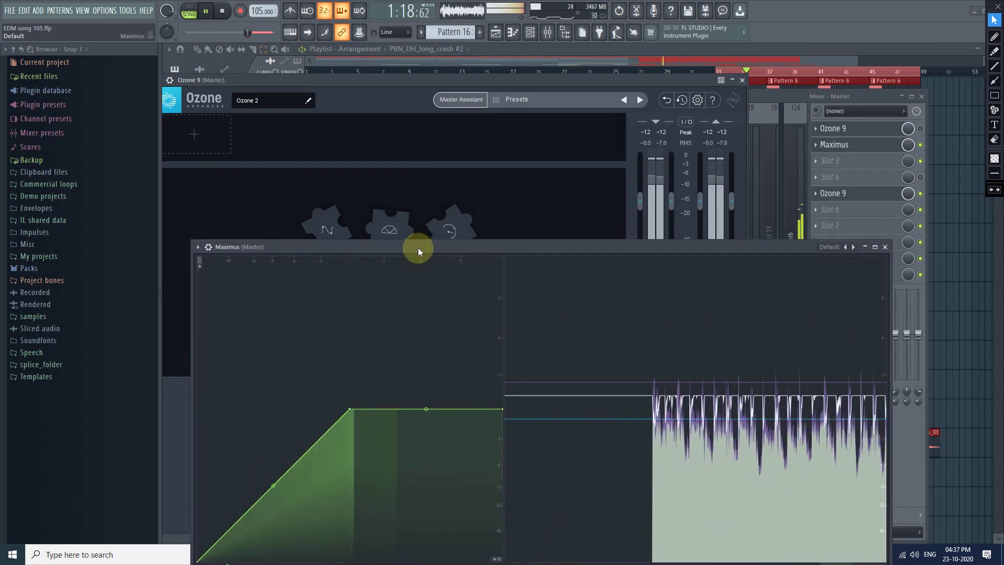
drag(418, 247, 404, 281)
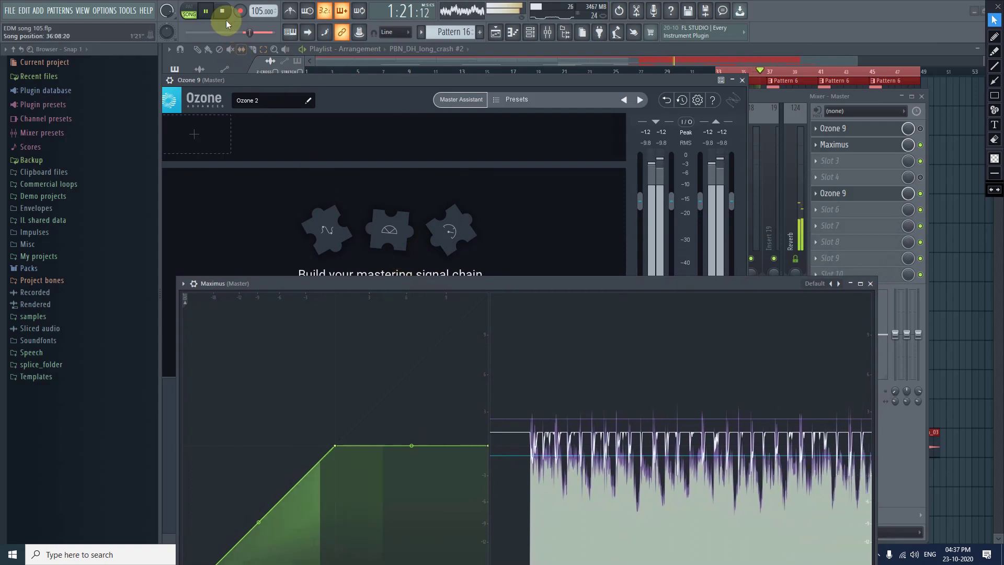
click(221, 10)
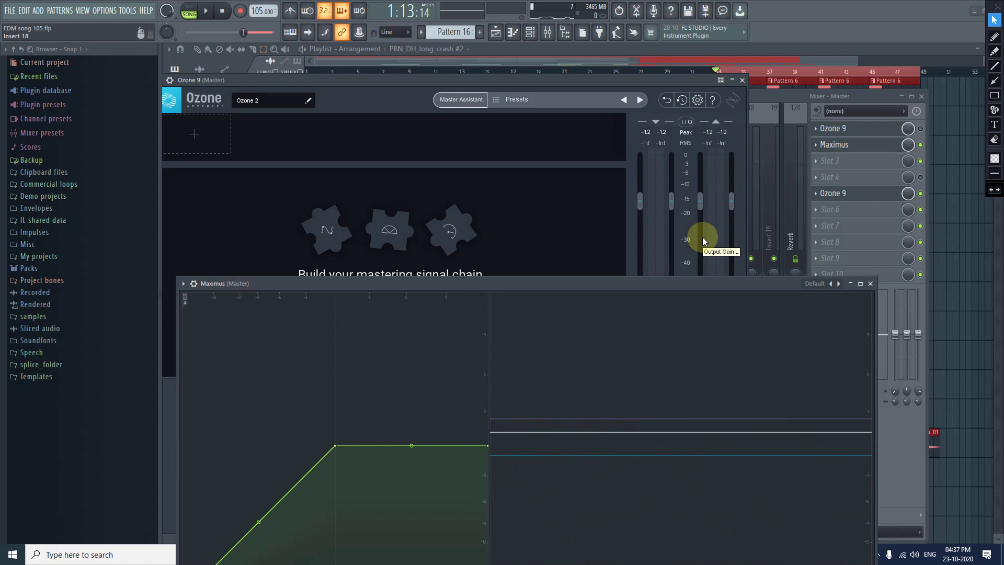
Step: Delete Ozone 9 from slot 5 of the Master track and move Maximus clear of the effect slots
click(817, 193)
click(836, 217)
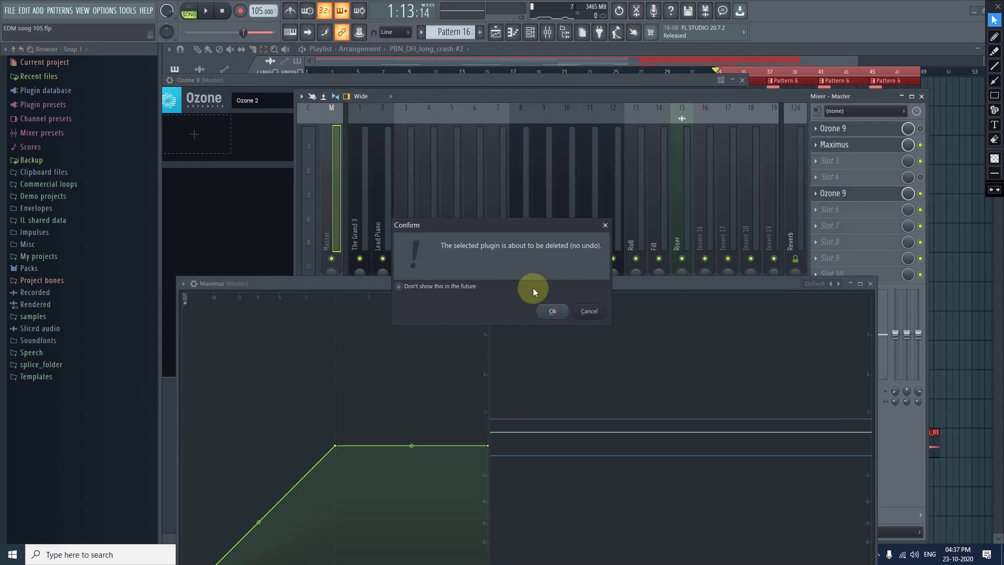
click(548, 312)
drag(447, 283, 475, 3)
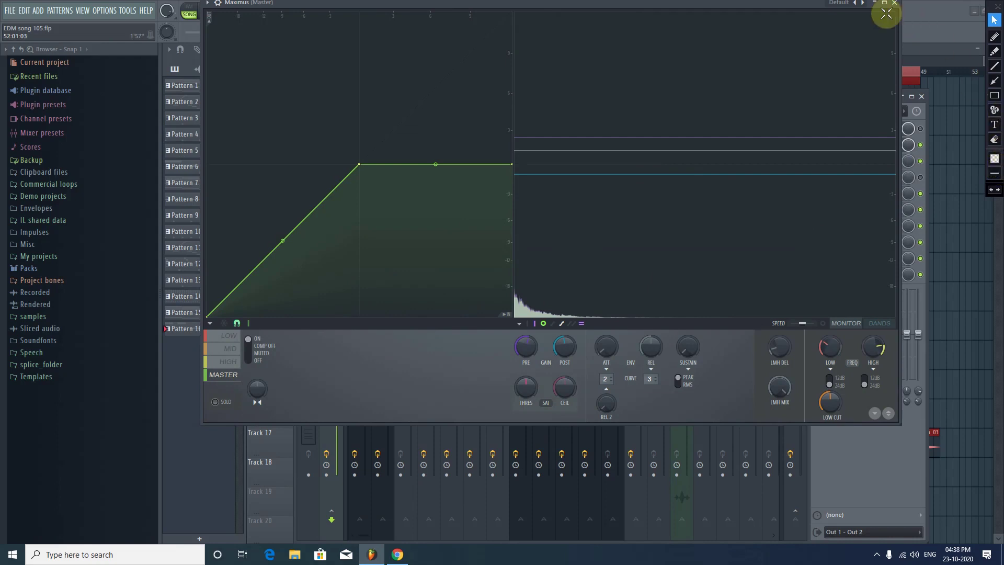
drag(647, 4, 555, 233)
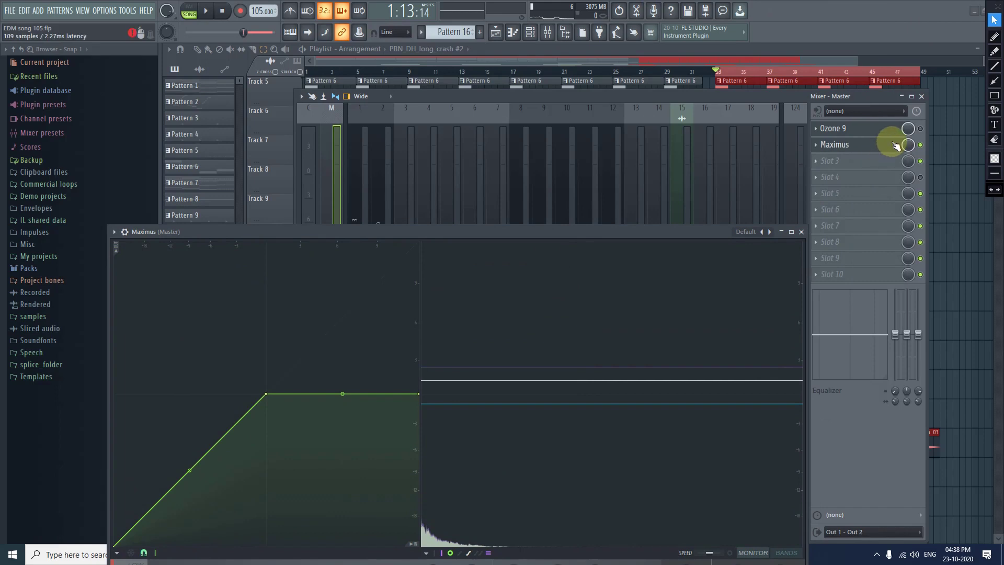
Step: Audition the song with Maximus disabled and the Ozone 9 in slot 1 of the Master track enabled
click(920, 145)
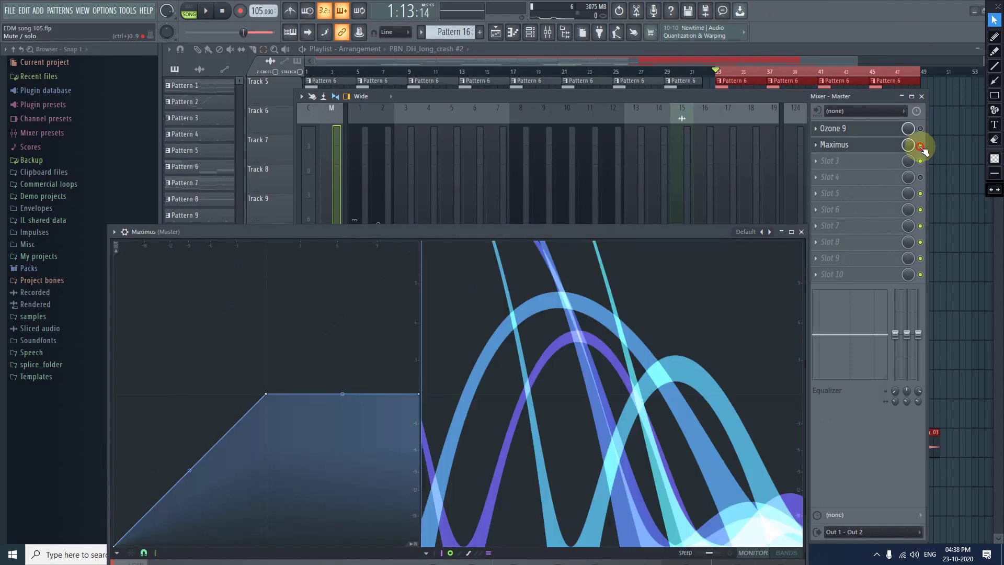
click(920, 128)
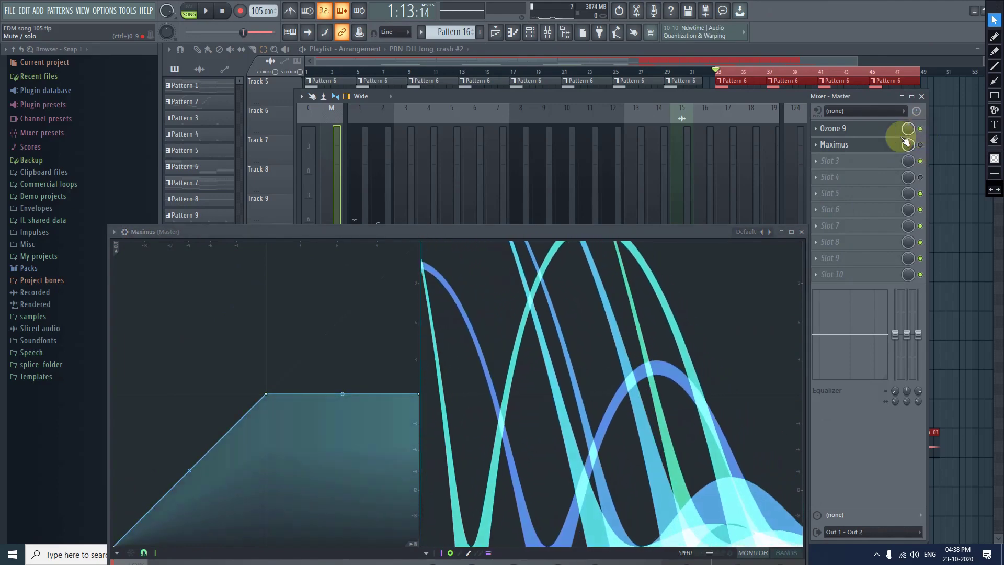
click(206, 11)
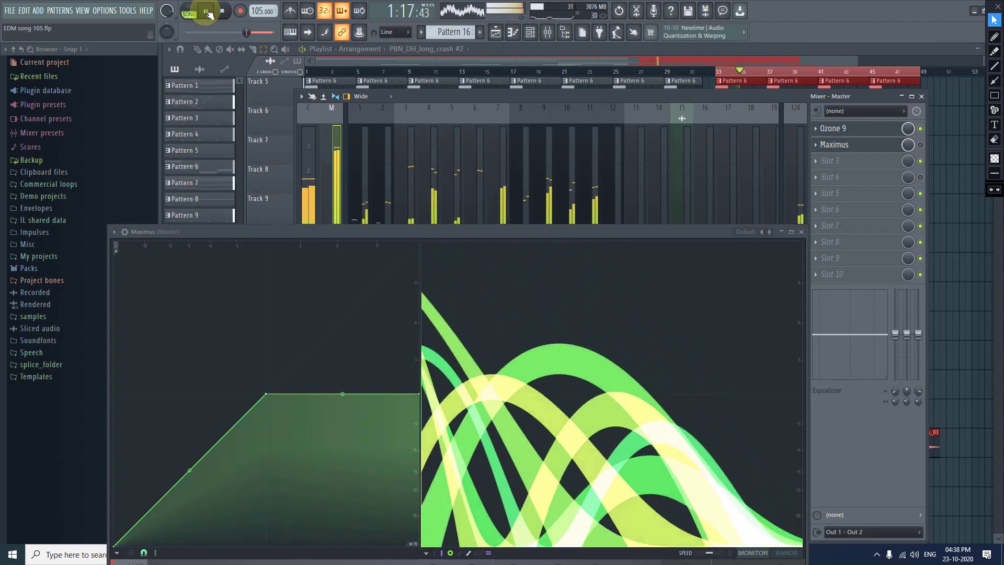
click(208, 14)
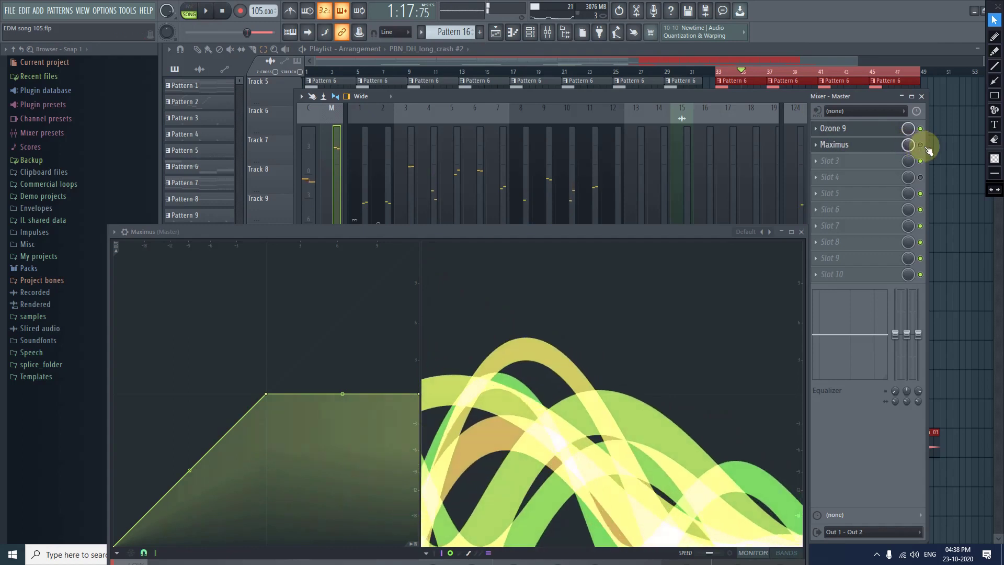
Step: Disable Ozone 9 in slot 1, audition the song with Maximus active for comparison, and bring Maximus fully into view
click(920, 129)
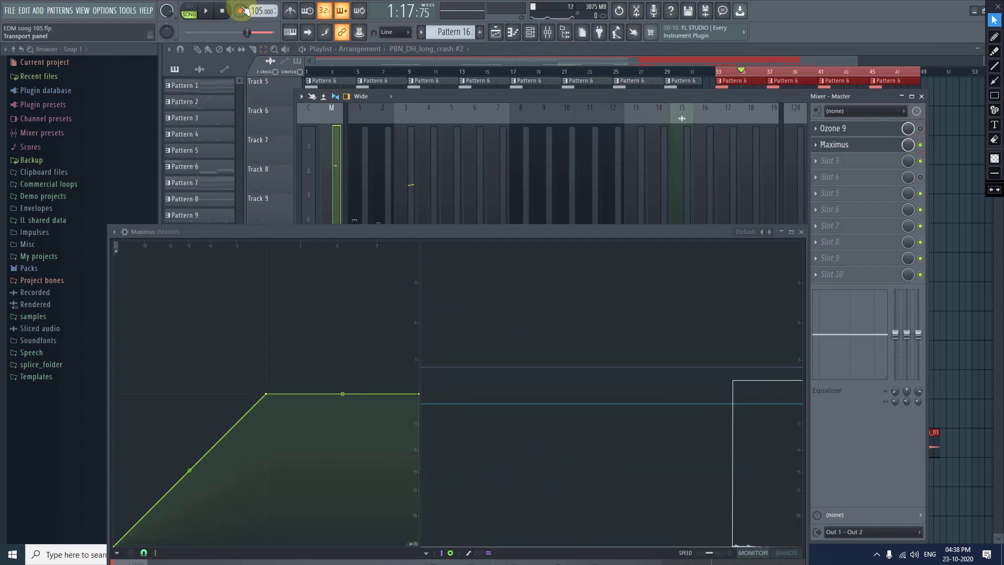
click(207, 13)
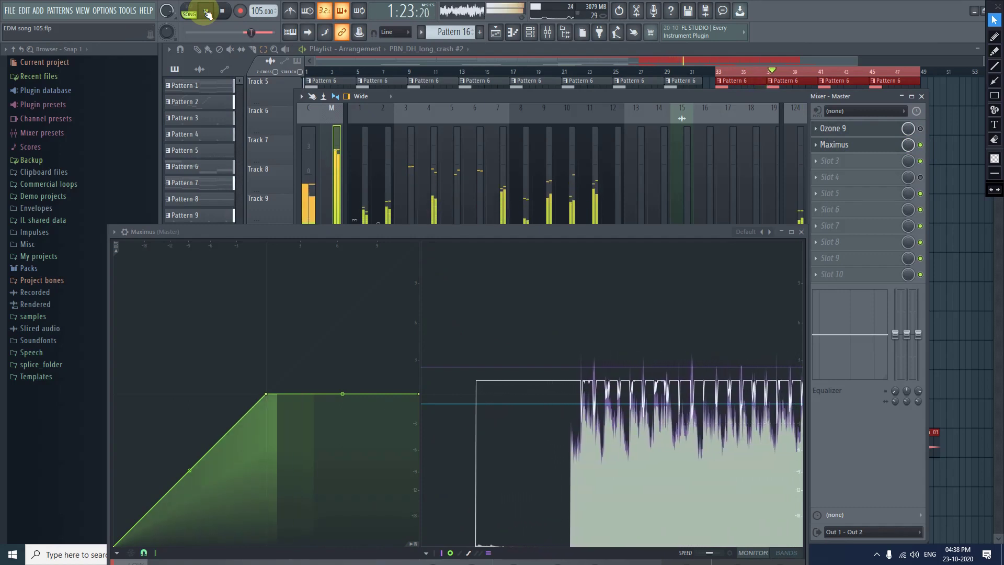
click(208, 13)
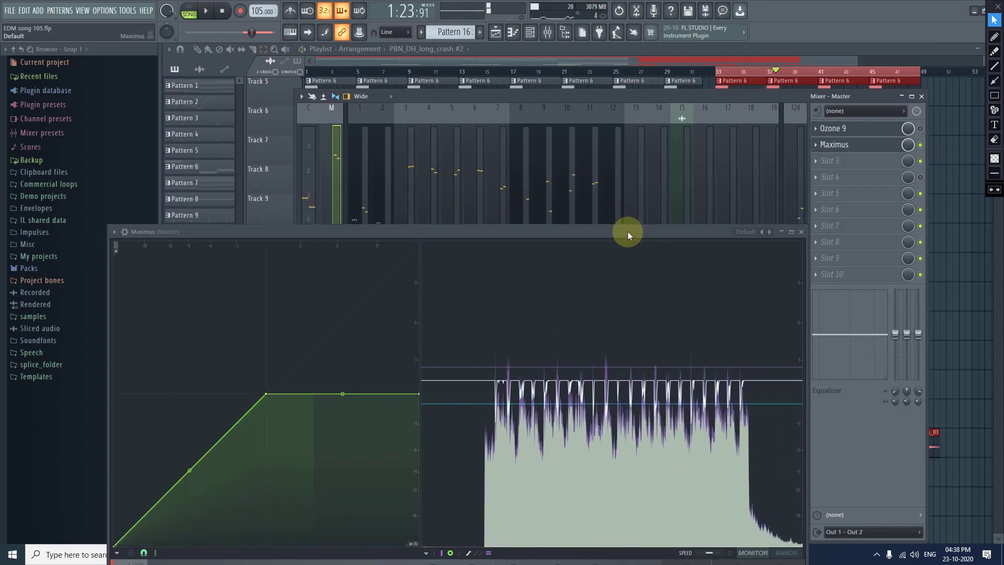
drag(627, 231, 646, 61)
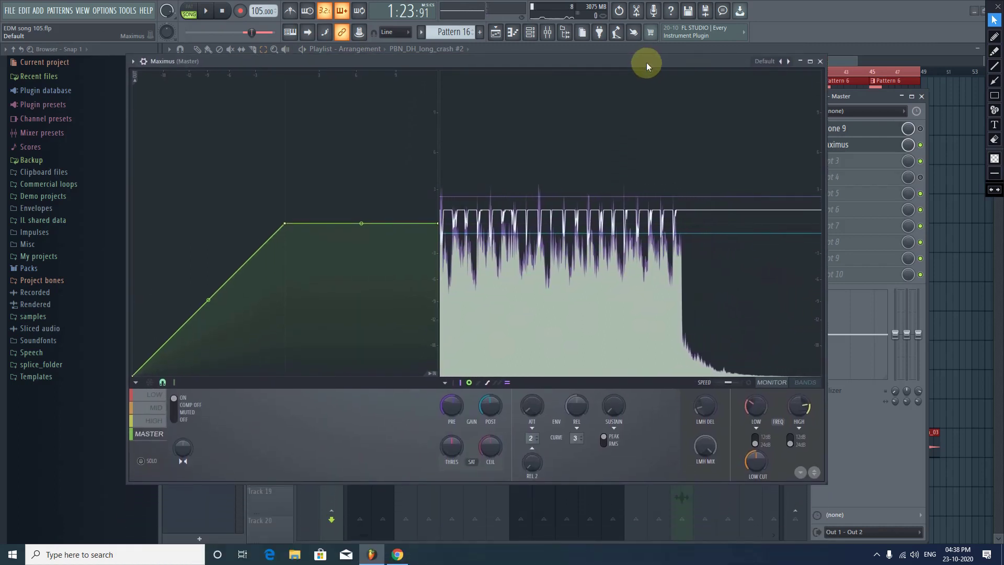